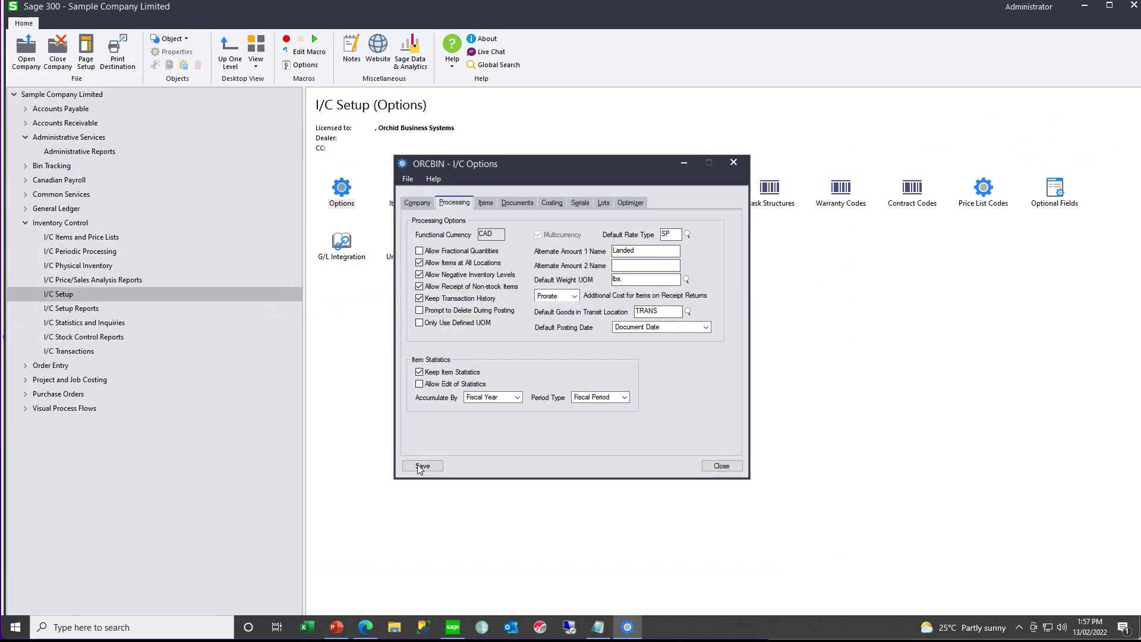
# Save the Inventory Control processing options and close the I/C Options window.
pyautogui.click(414, 469)
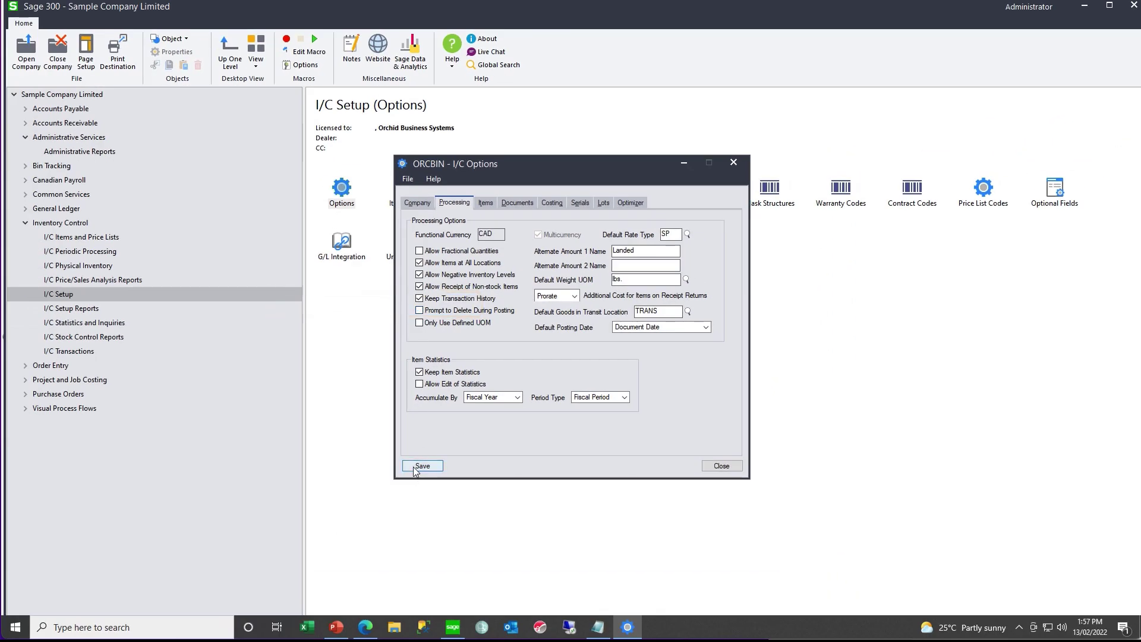
pyautogui.click(721, 466)
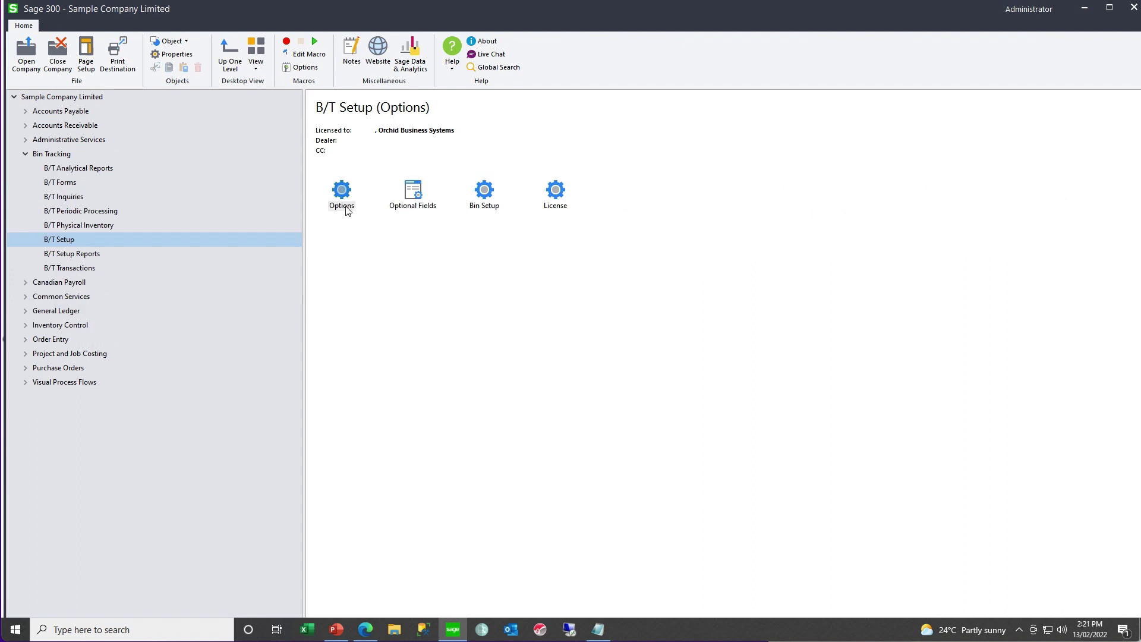
# Check which record types the Bin Tracking optional fields can be set up for, and close the optional fields setup.
pyautogui.doubleClick(424, 204)
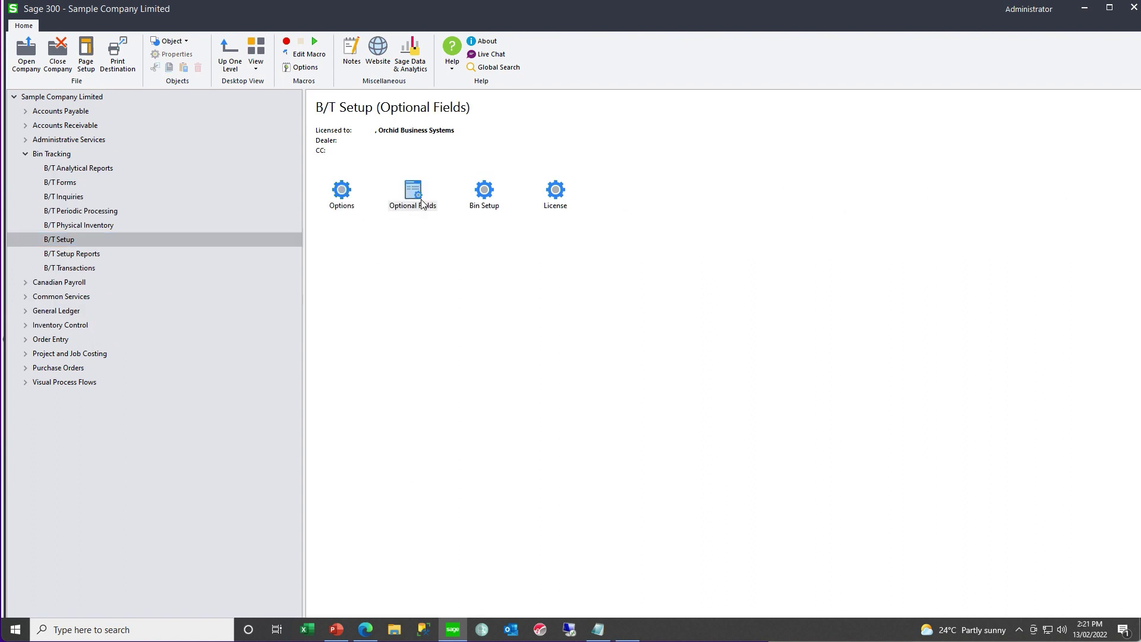
pyautogui.click(644, 260)
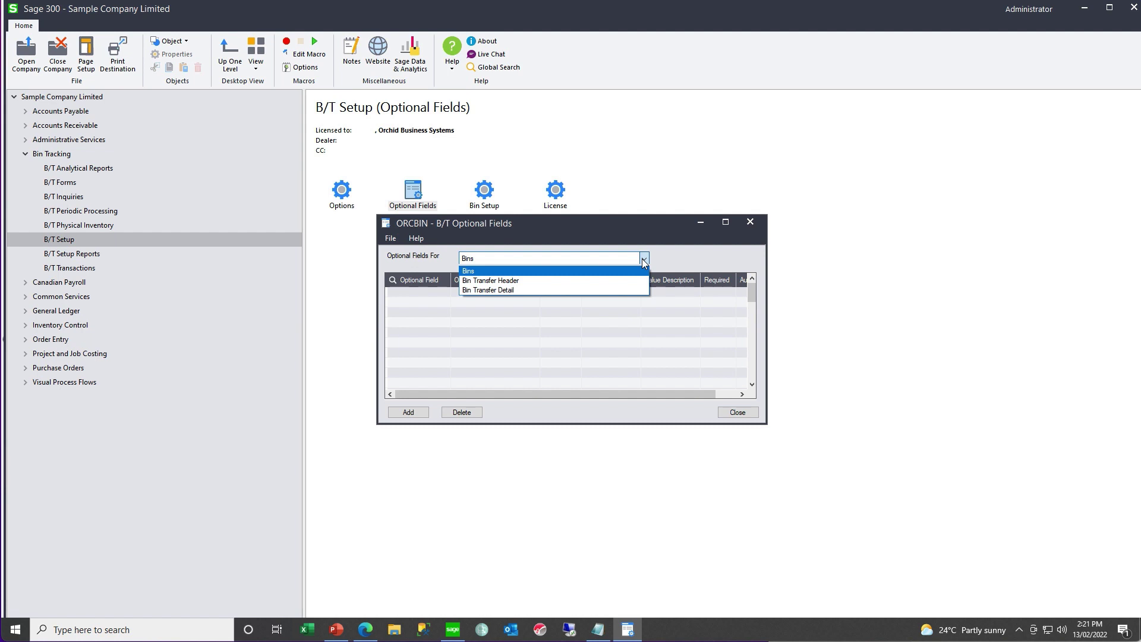
pyautogui.click(643, 261)
pyautogui.click(742, 230)
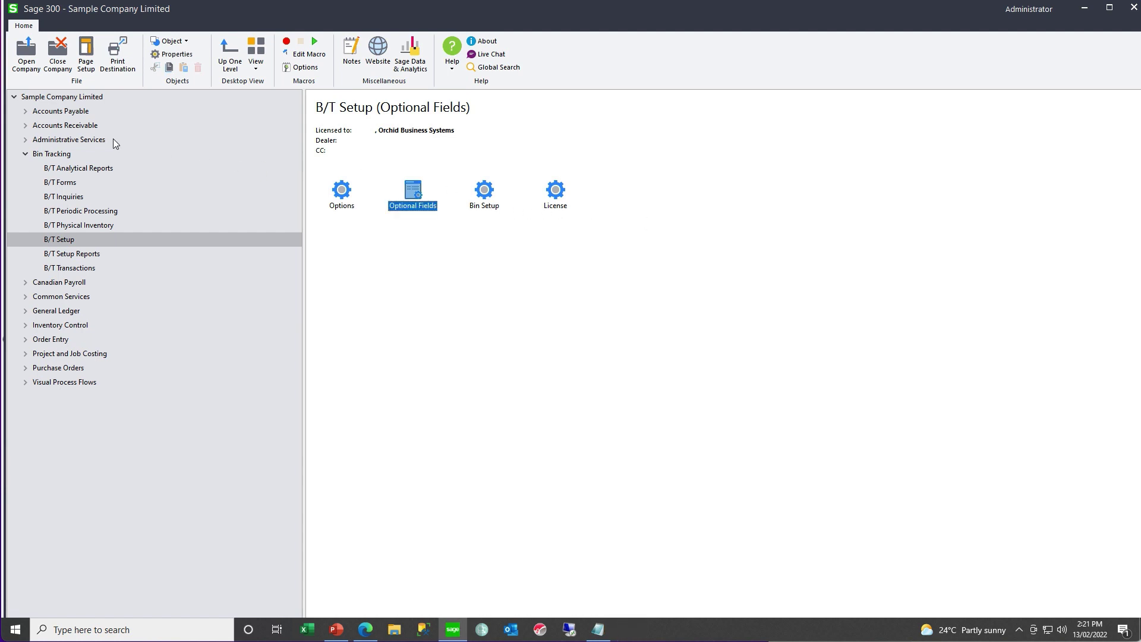
# Review the access rights granted to security group ALL for Bin Tracking 6.9A in Administrative Services.
pyautogui.click(95, 140)
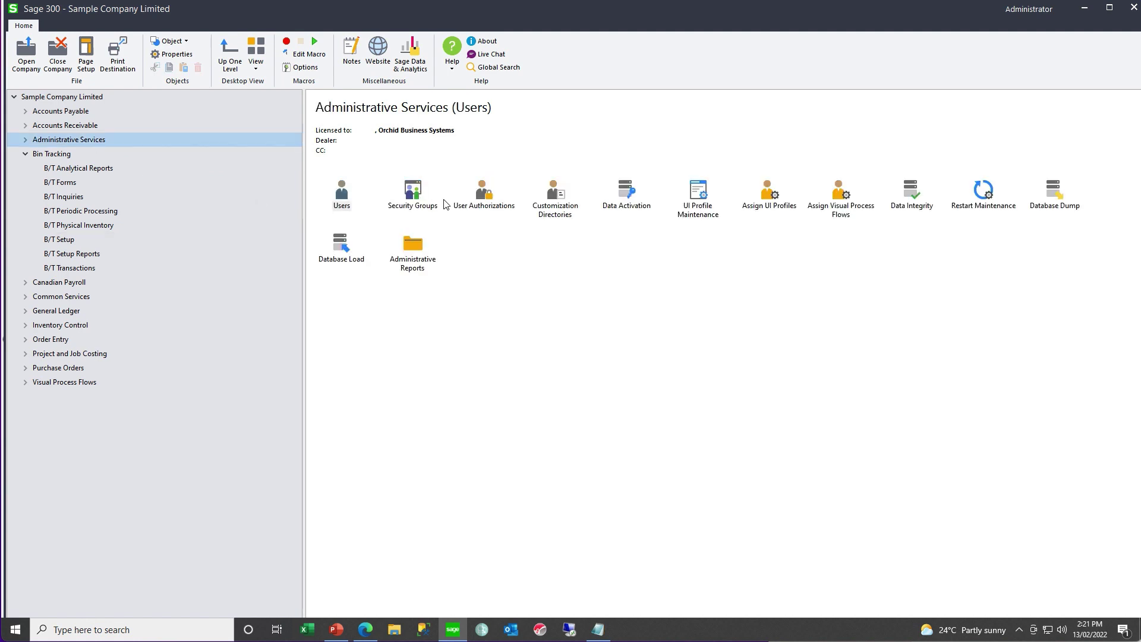
pyautogui.doubleClick(420, 195)
pyautogui.click(643, 253)
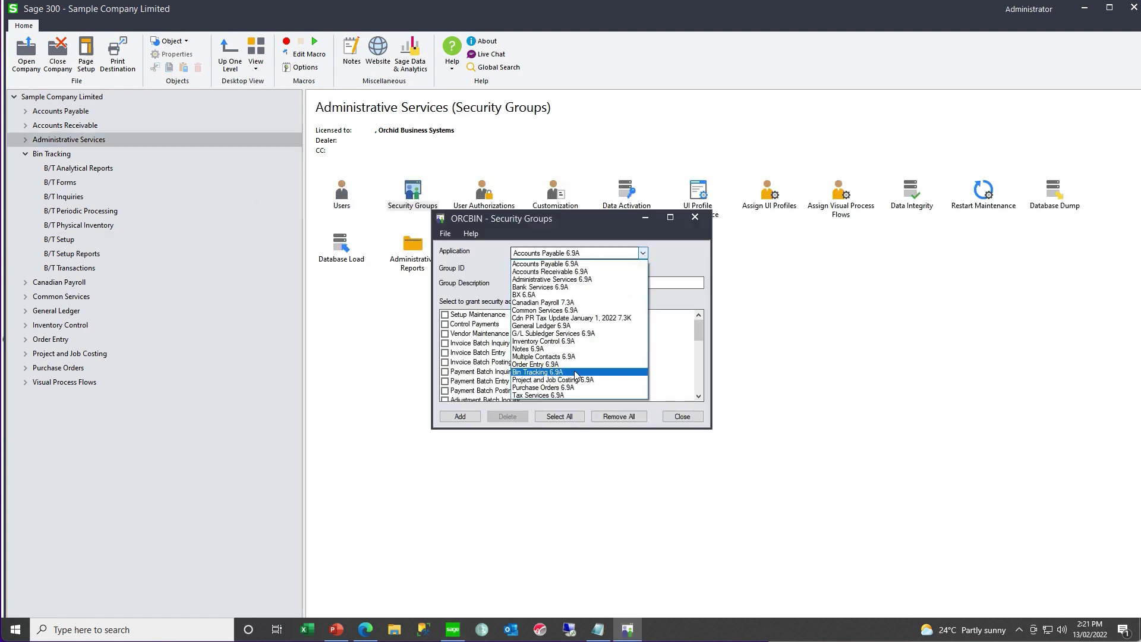
pyautogui.click(575, 375)
pyautogui.click(612, 267)
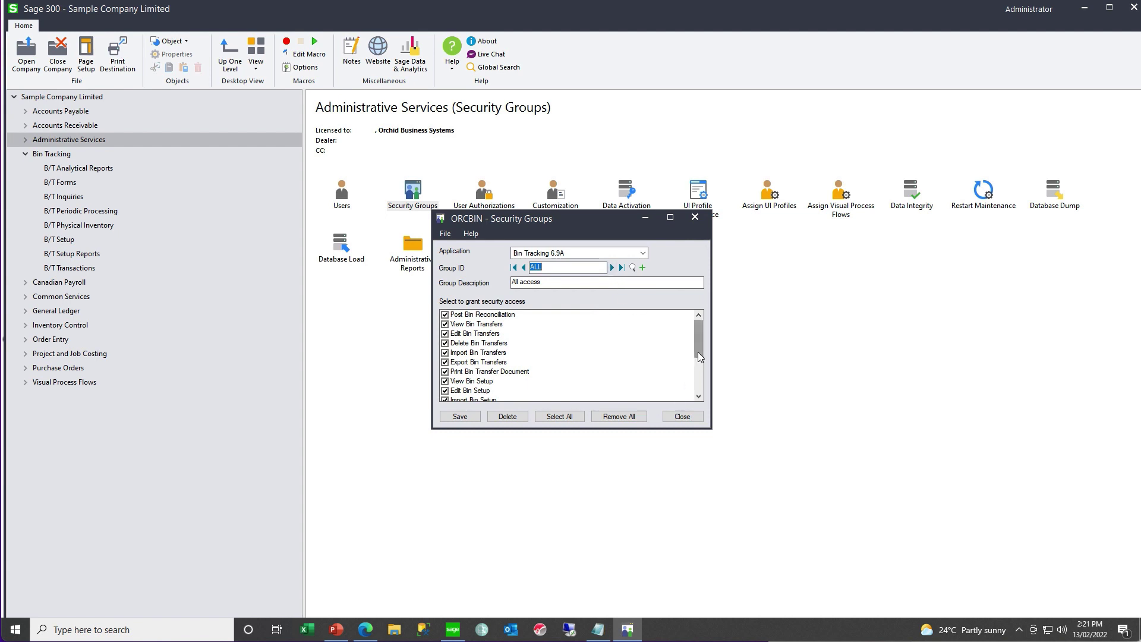
pyautogui.scroll(-3, 695, 396)
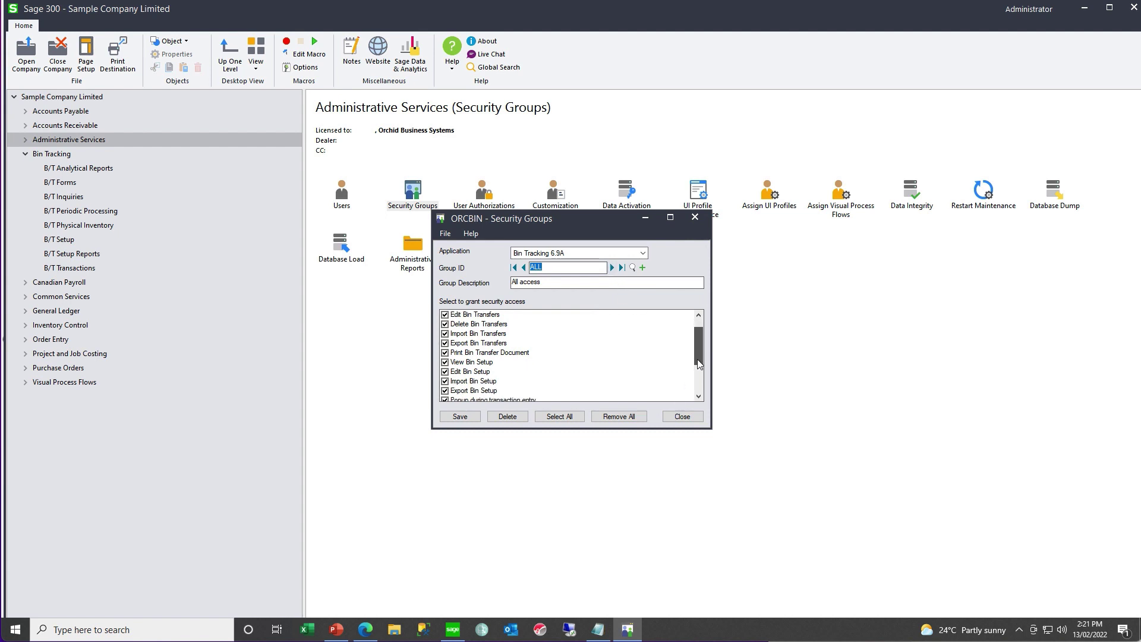
pyautogui.click(689, 421)
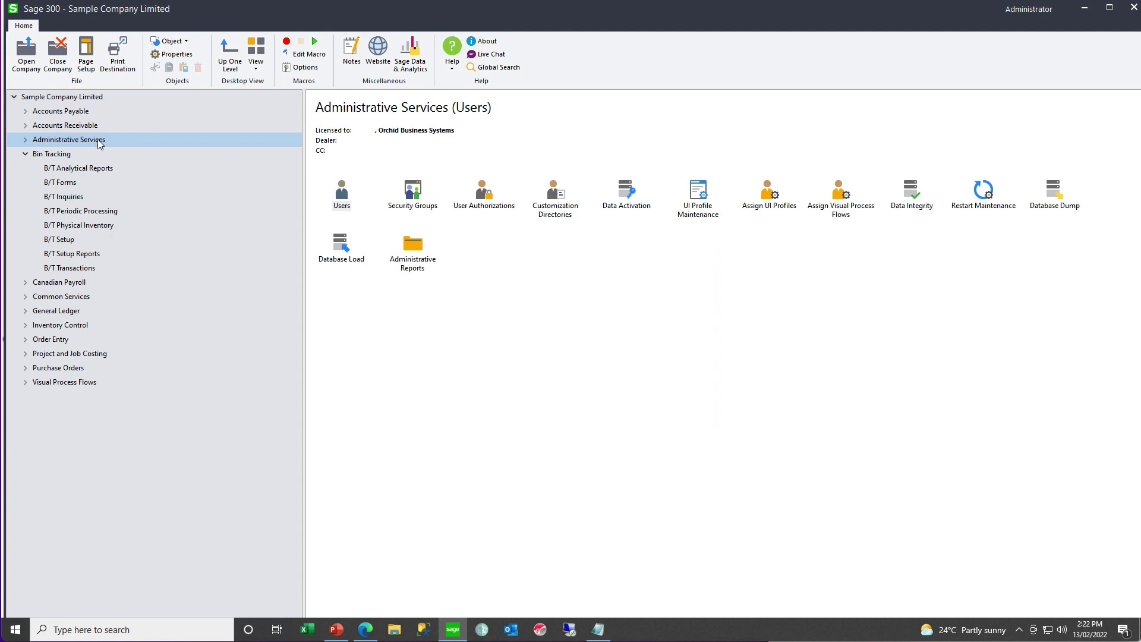
# Assign the B/T Stocktake and B/T Transactions visual process flows to user ADMIN and save the assignment.
pyautogui.click(838, 202)
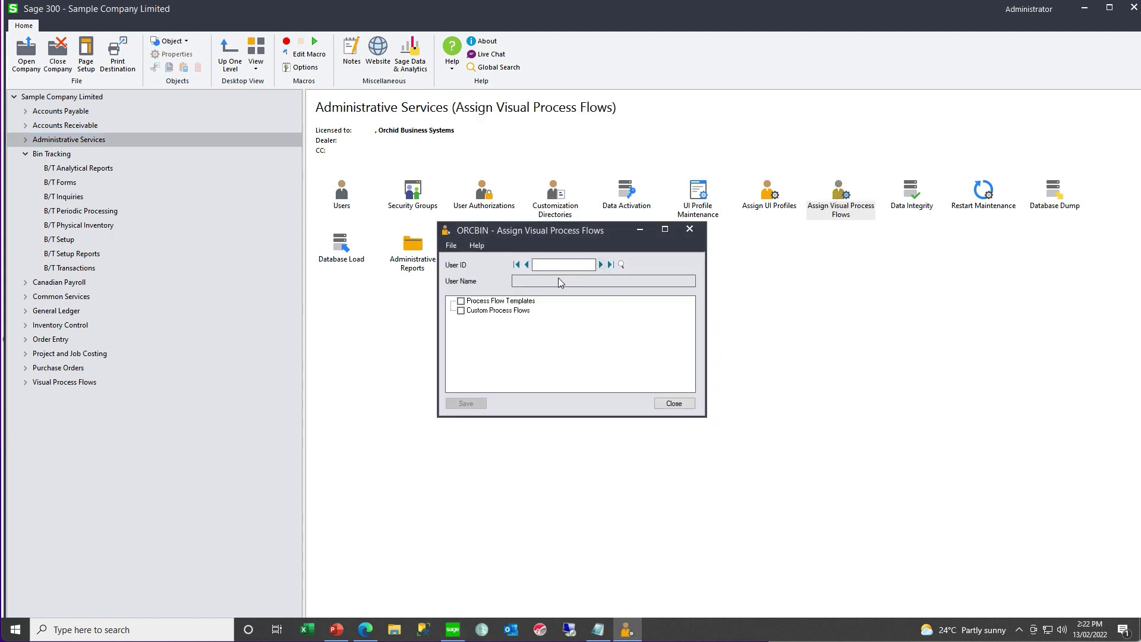
pyautogui.click(601, 264)
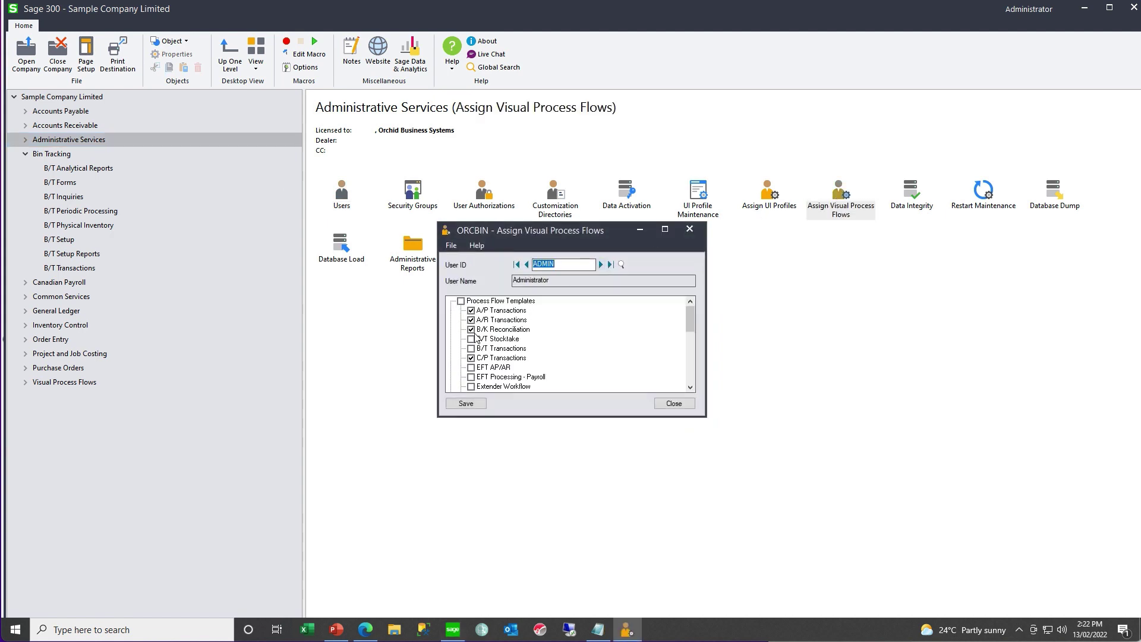
pyautogui.click(466, 403)
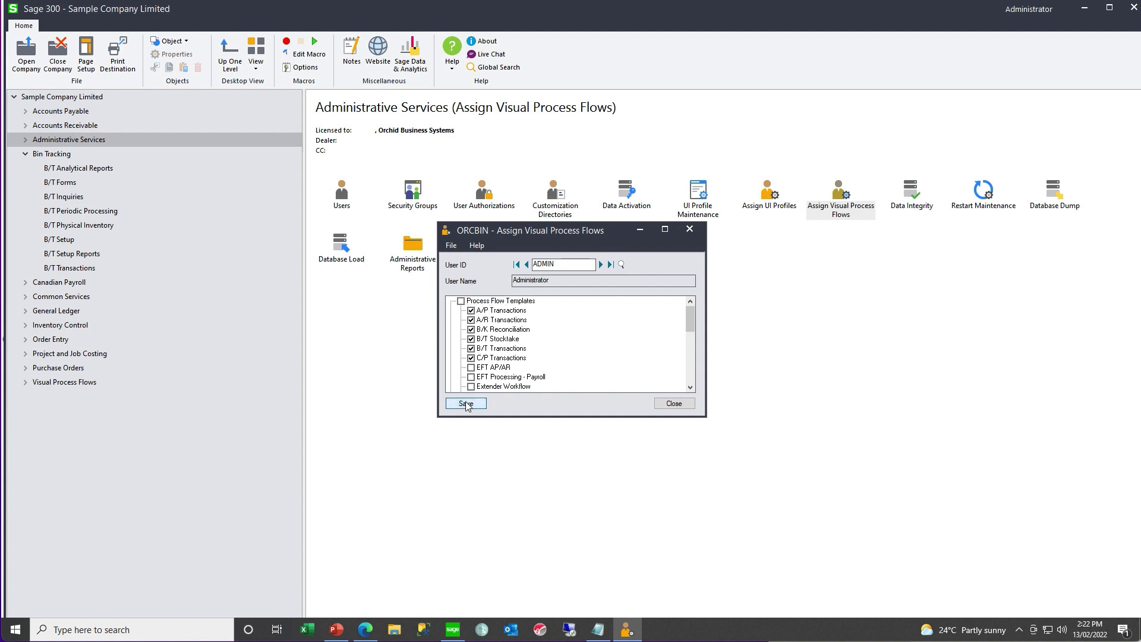
pyautogui.click(674, 403)
# View the B/T Stocktake and B/T Transactions visual process flows.
pyautogui.click(25, 382)
pyautogui.click(69, 440)
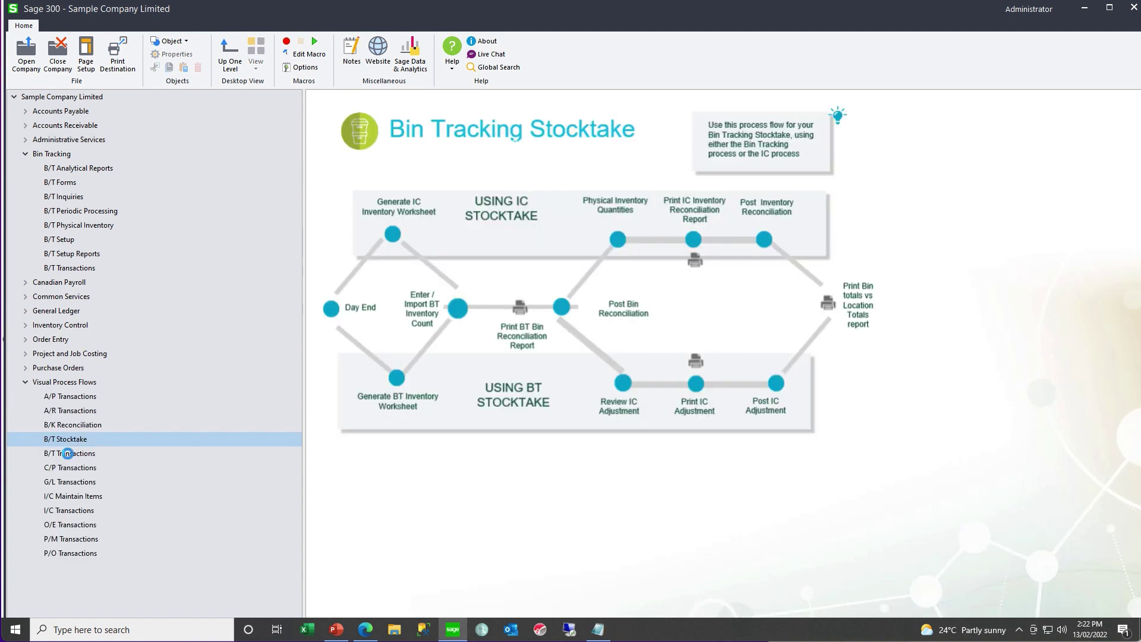
pyautogui.click(68, 453)
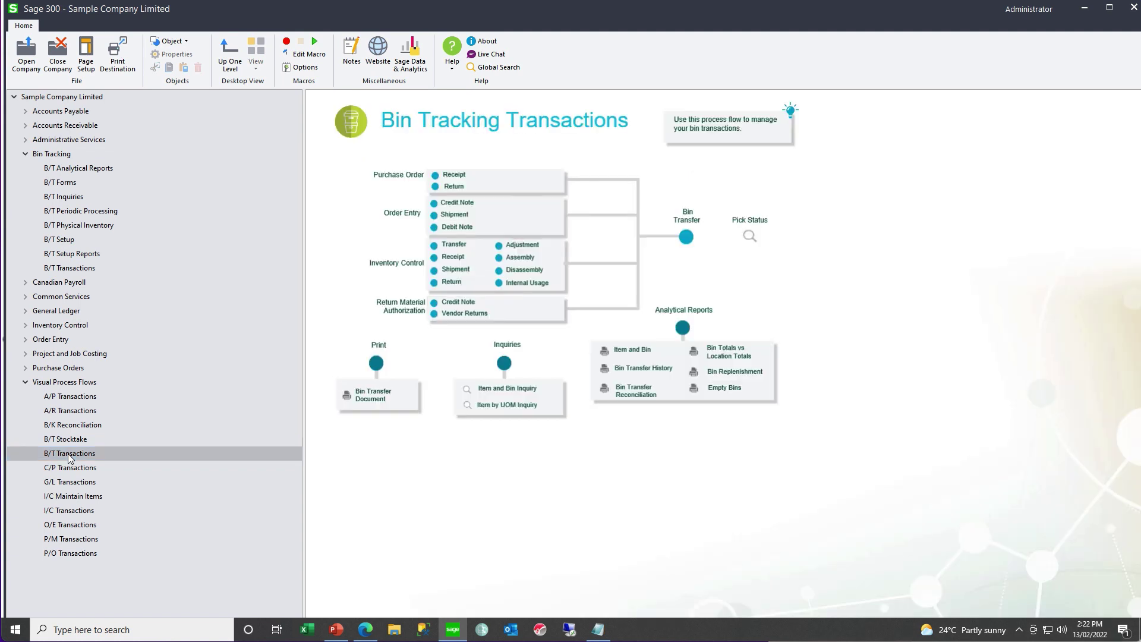
pyautogui.click(25, 383)
# In the Bin Tracking setup options, set Create Bin Transfer to During Posting for I/C Receipt.
pyautogui.click(59, 238)
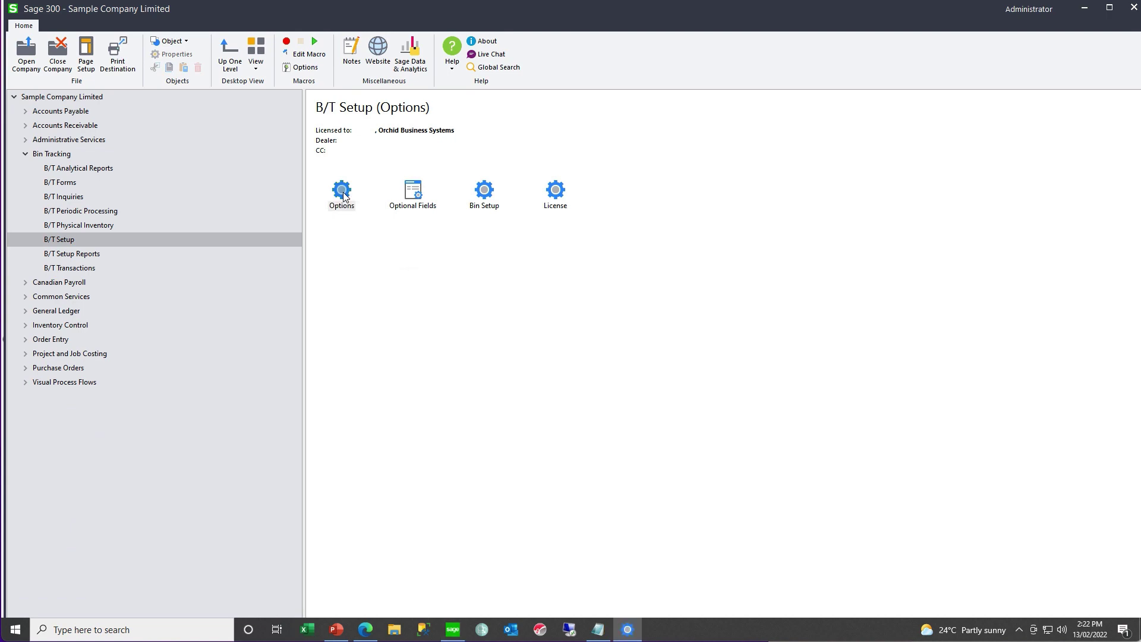
pyautogui.doubleClick(343, 191)
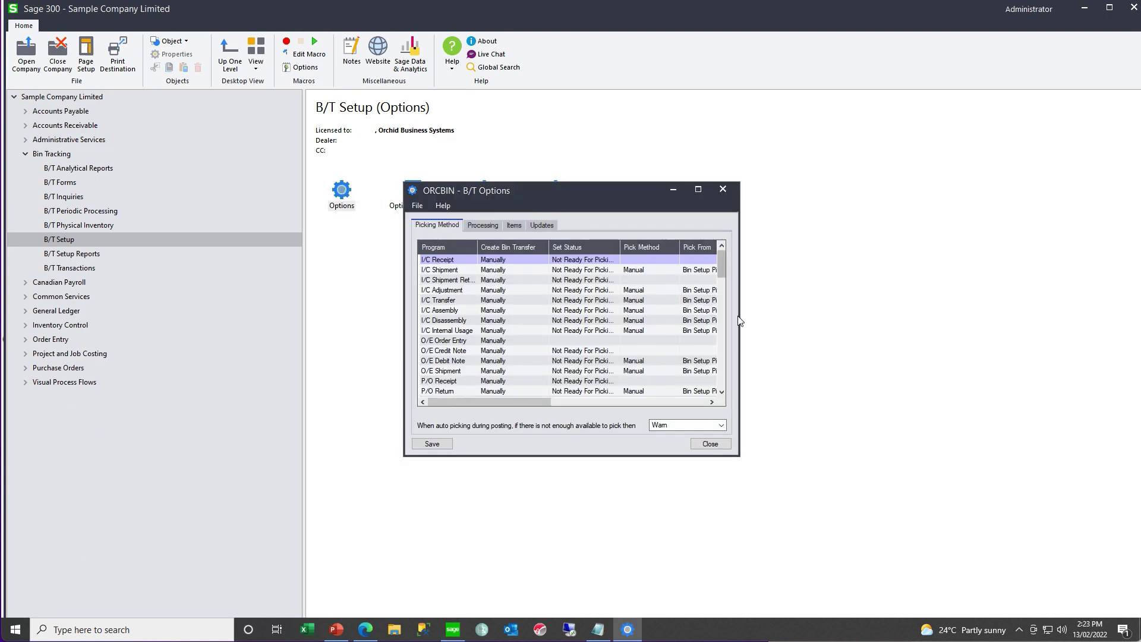
pyautogui.moveTo(740, 321); pyautogui.dragTo(1113, 315)
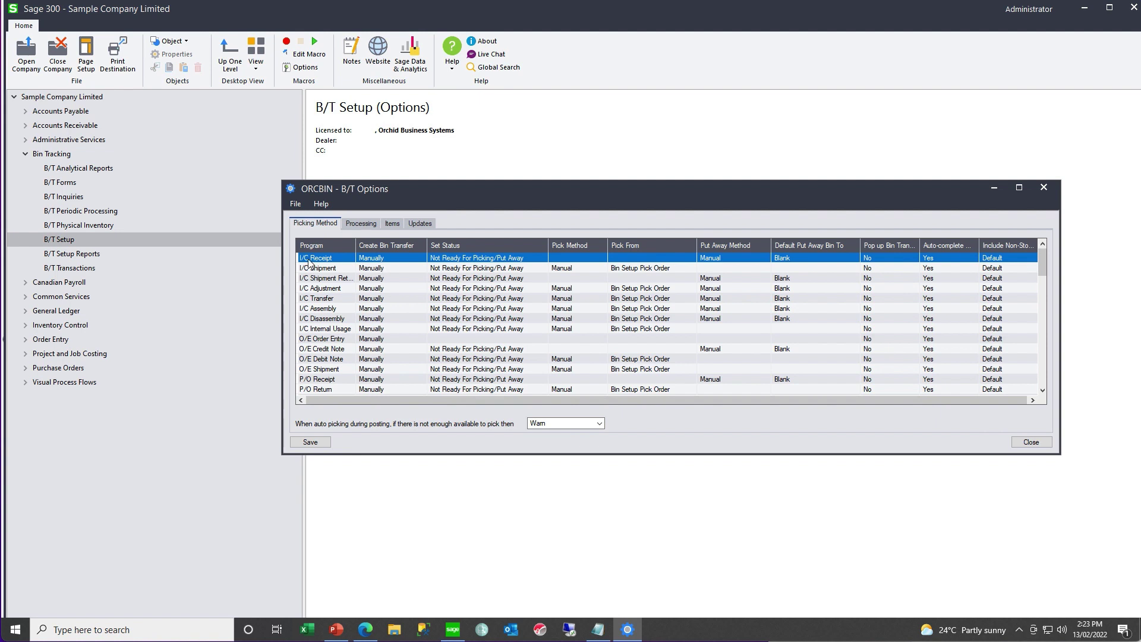
pyautogui.click(393, 262)
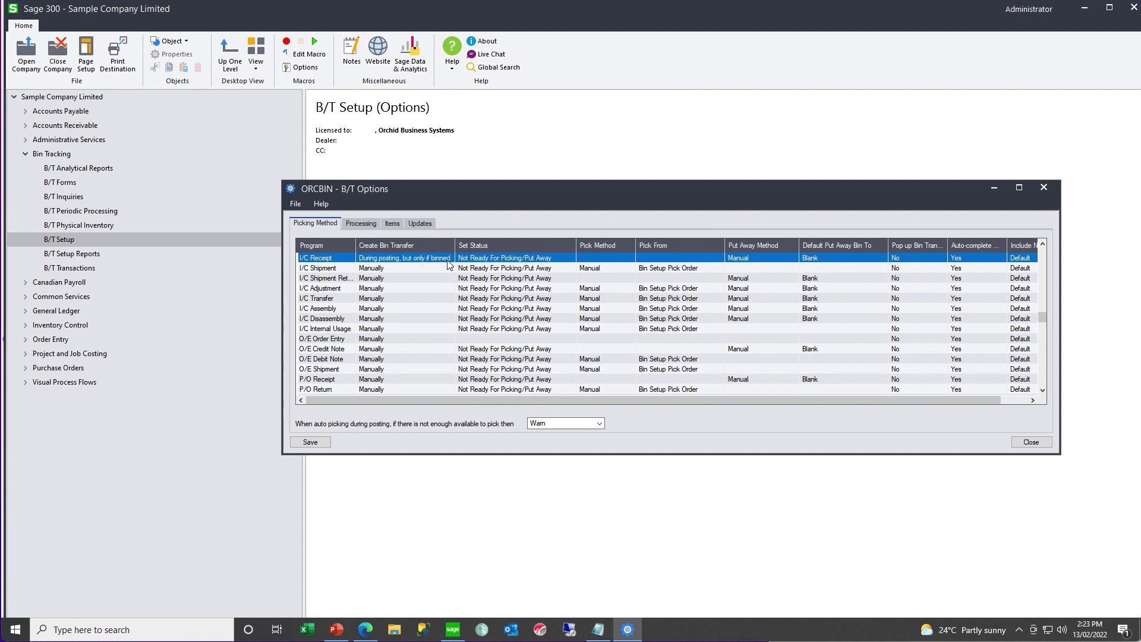
pyautogui.click(448, 262)
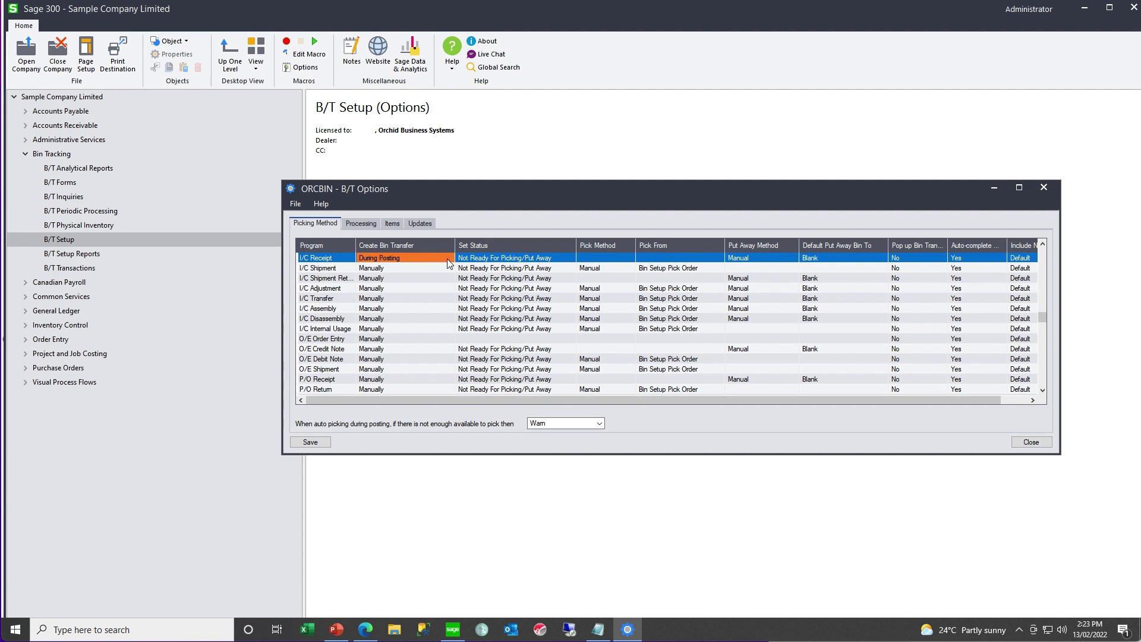
# Change Set Status for I/C Receipt to Ready For Pick/Put Away.
pyautogui.click(510, 259)
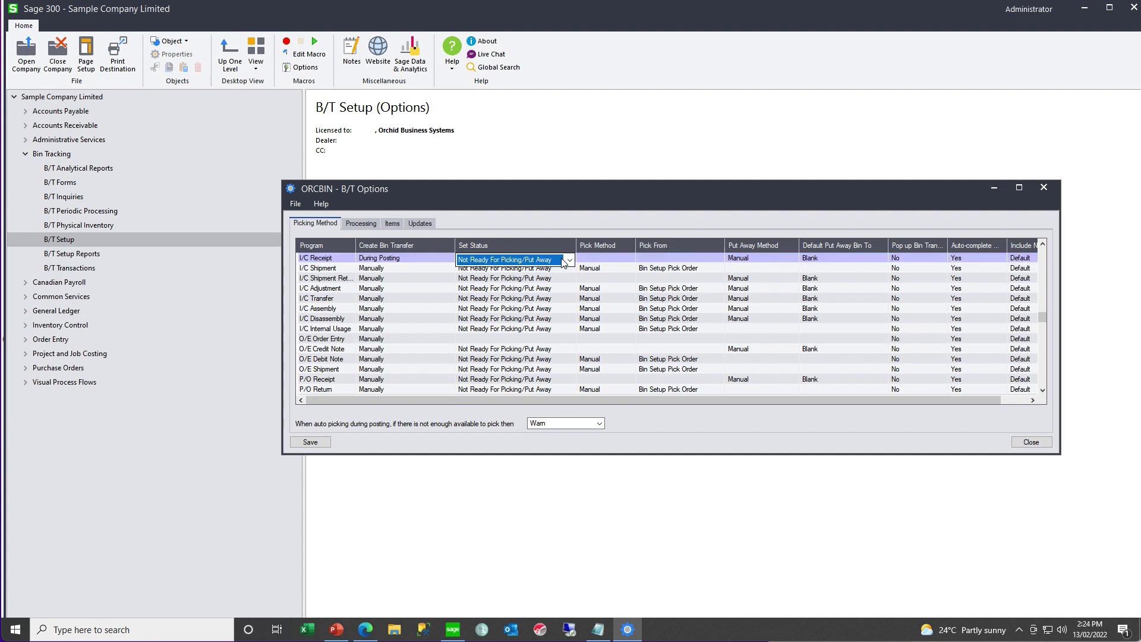
pyautogui.click(569, 262)
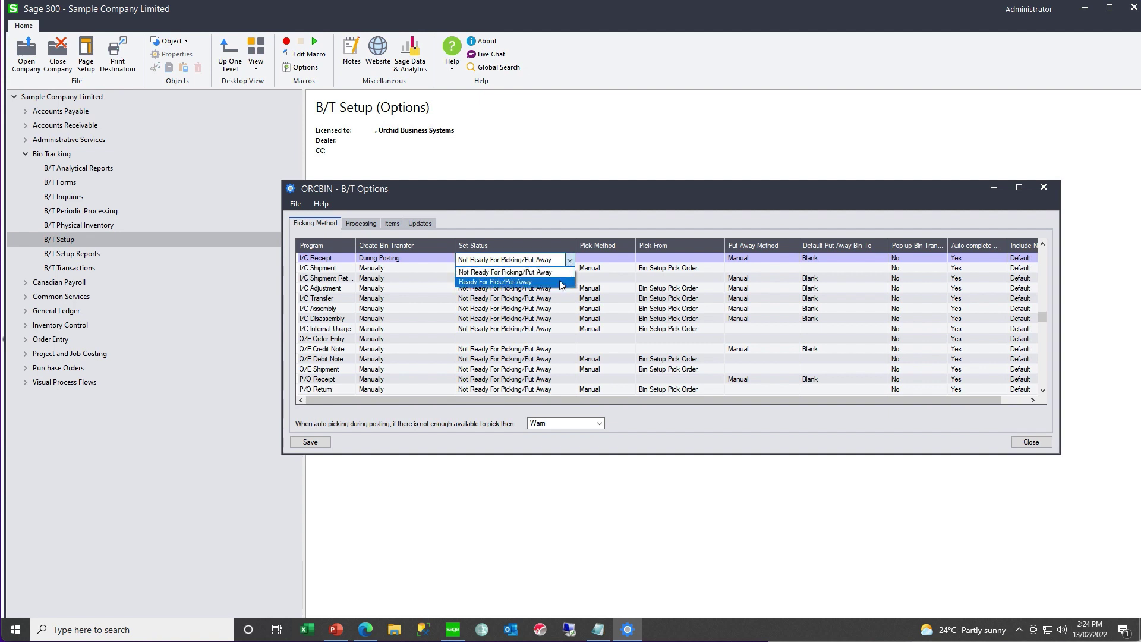
pyautogui.click(562, 283)
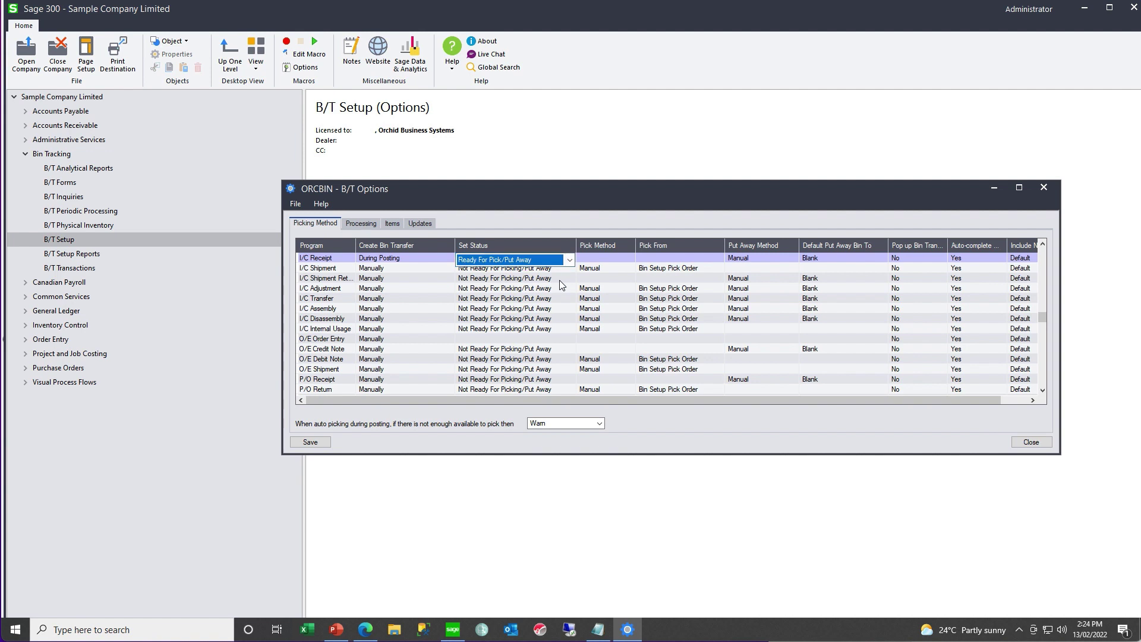
pyautogui.click(607, 258)
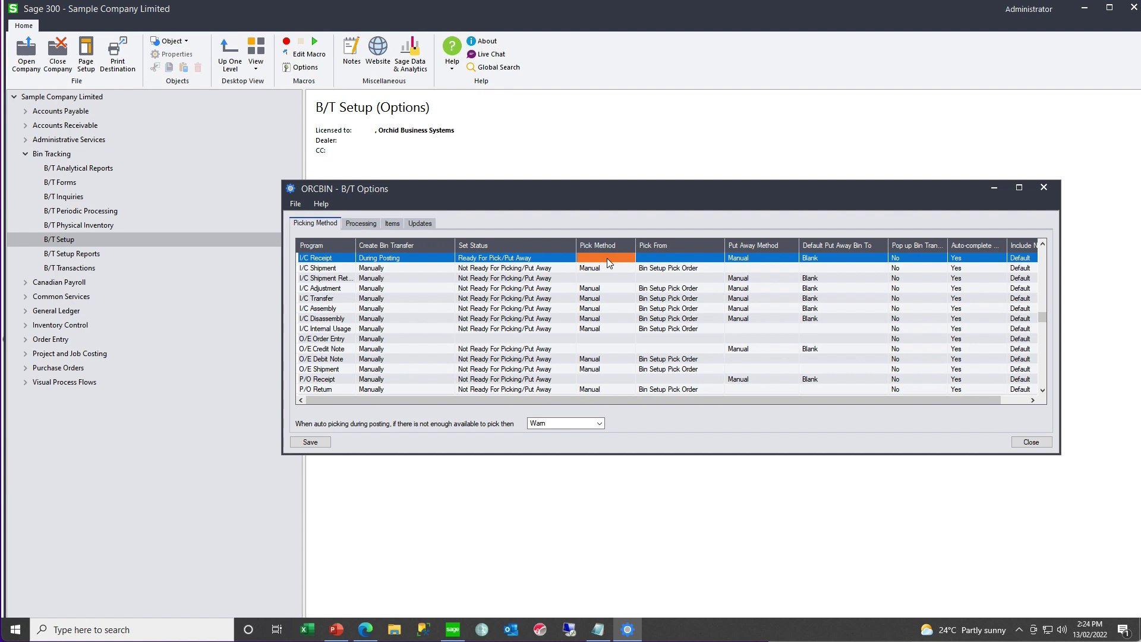
# For I/C Receipt, set Put Away Method to Auto Put Away and Default Put Away Bin To to Last Bin Picked From.
pyautogui.click(775, 259)
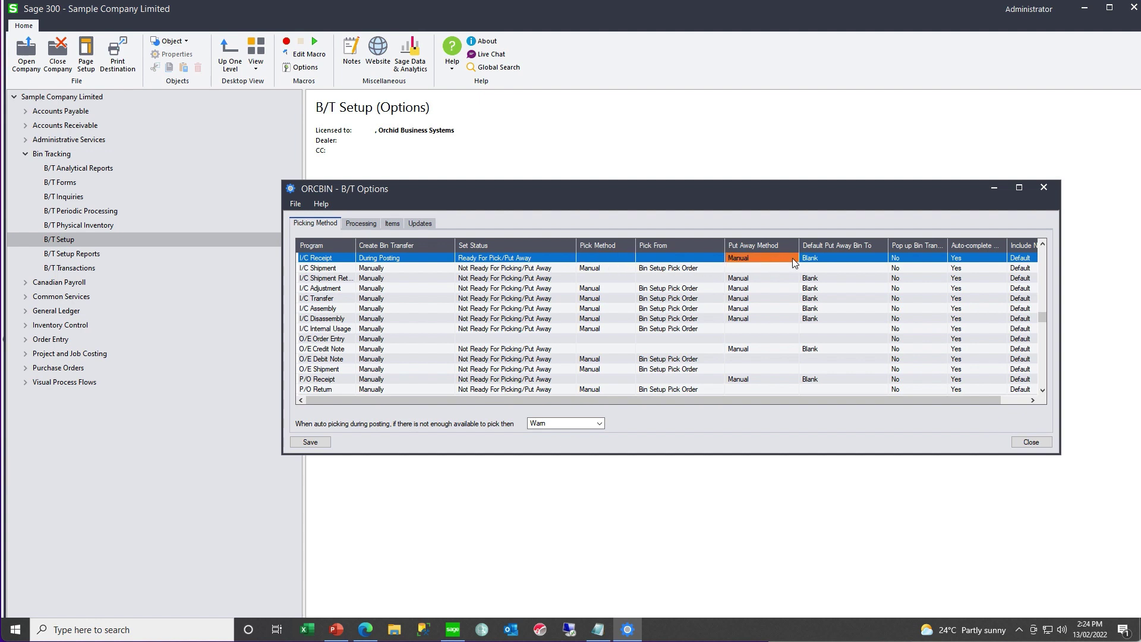
pyautogui.click(793, 260)
pyautogui.click(793, 260)
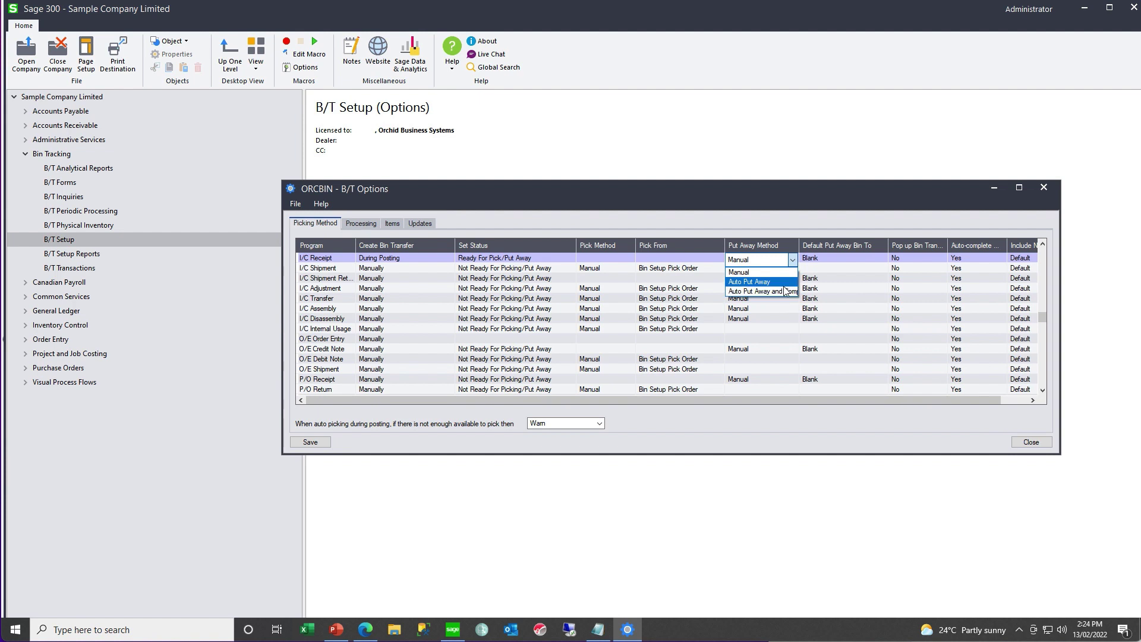
pyautogui.click(784, 285)
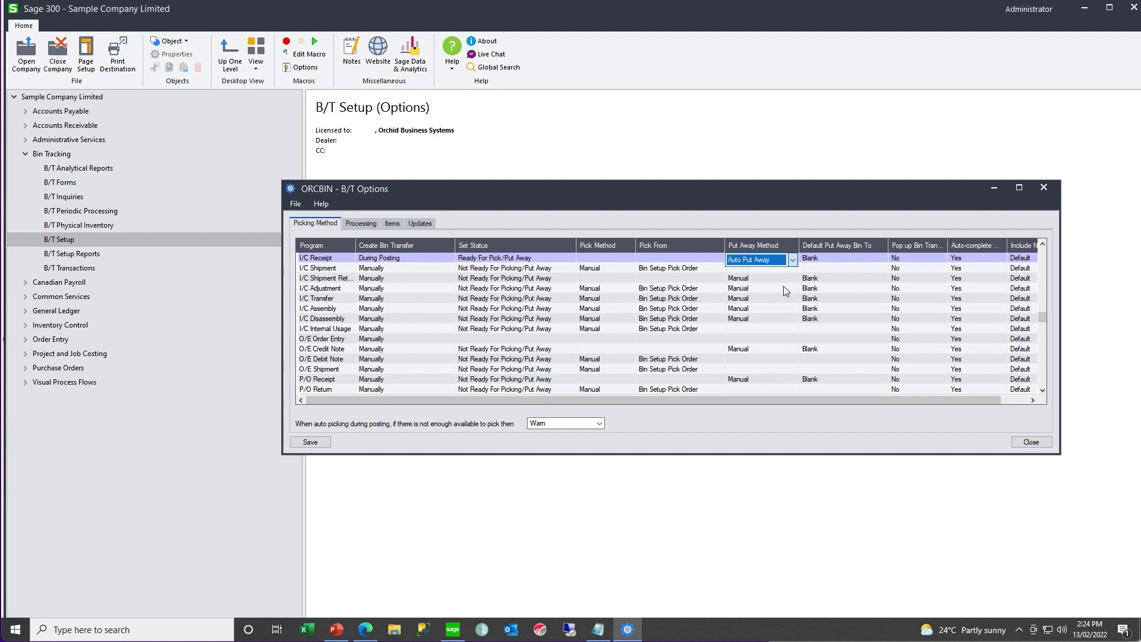
pyautogui.click(842, 256)
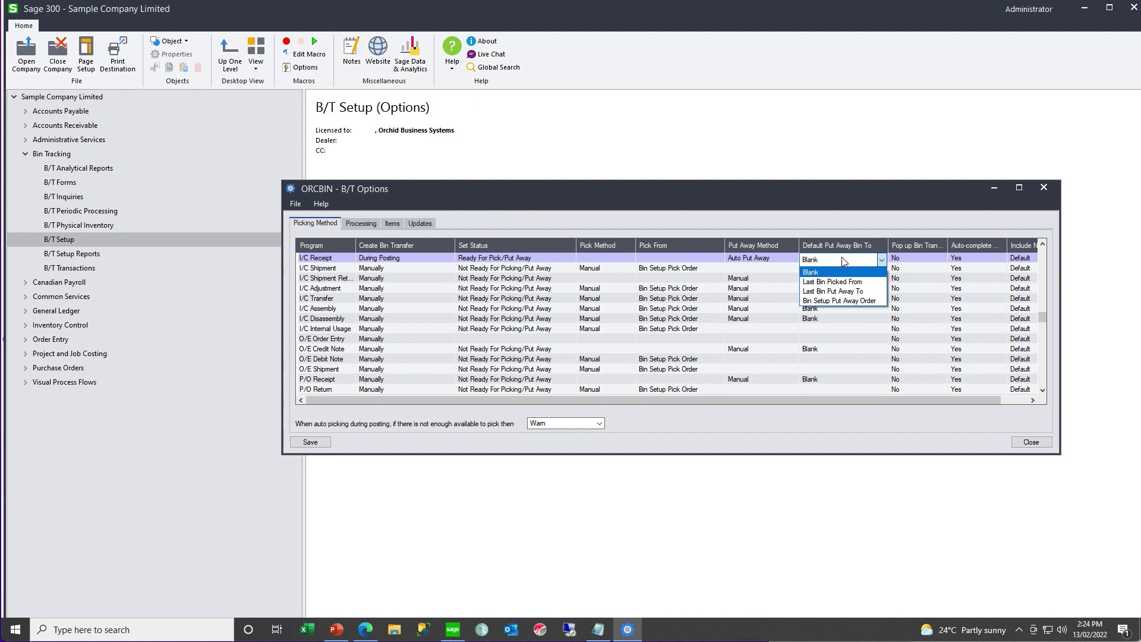
pyautogui.click(835, 281)
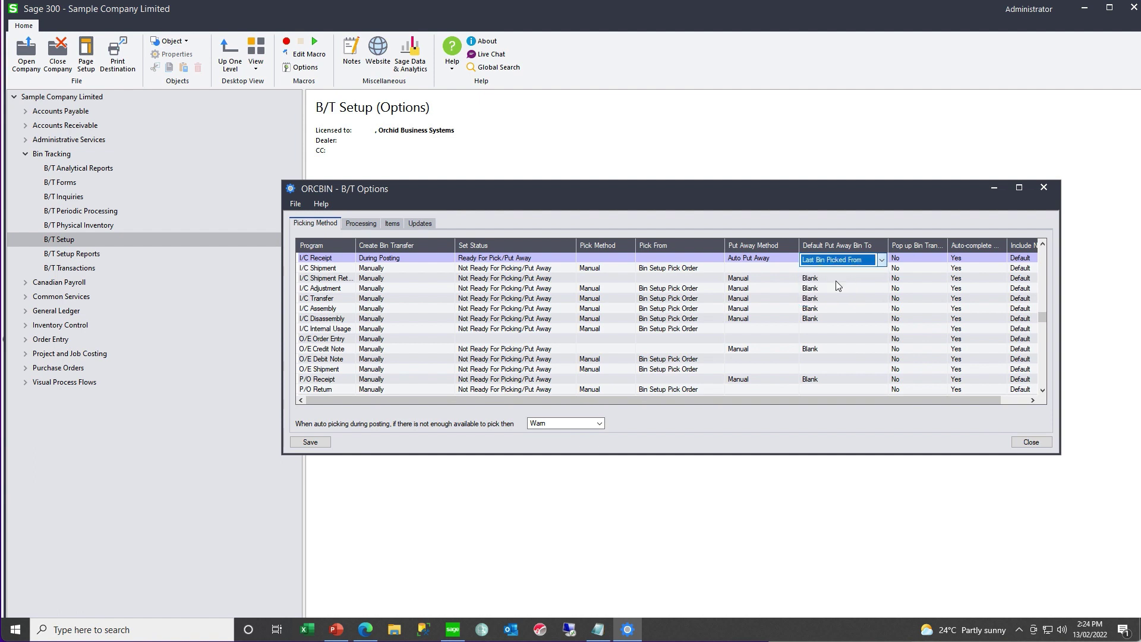
pyautogui.click(917, 259)
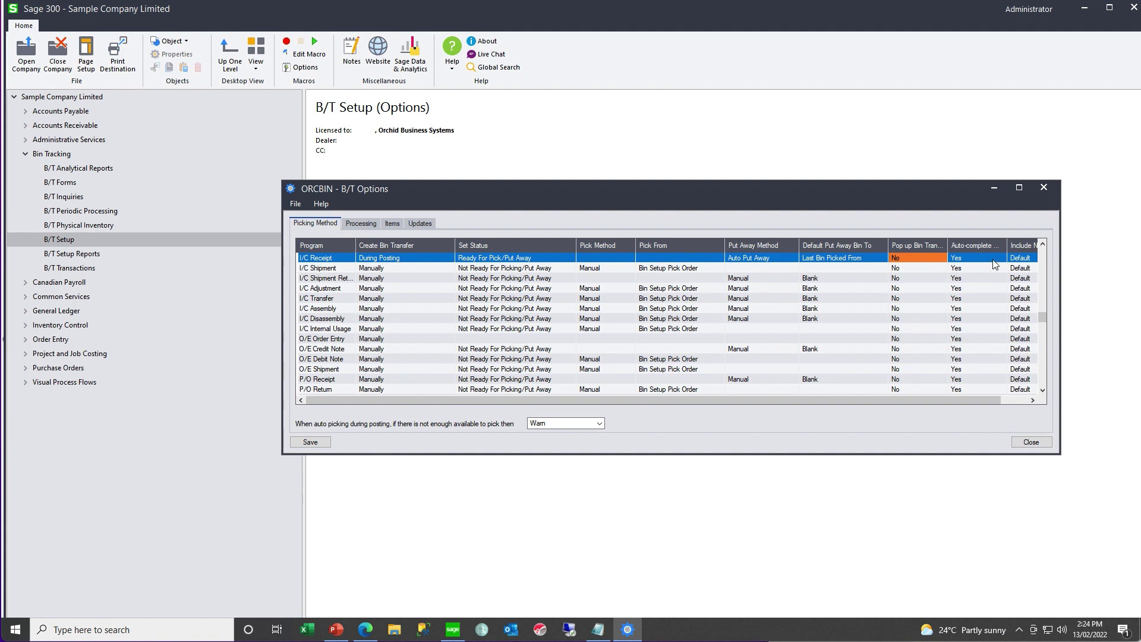
# Set Create Bin Transfer to During Posting for all remaining programs from I/C Shipment through P/O Return.
pyautogui.moveTo(1061, 258); pyautogui.dragTo(1103, 255)
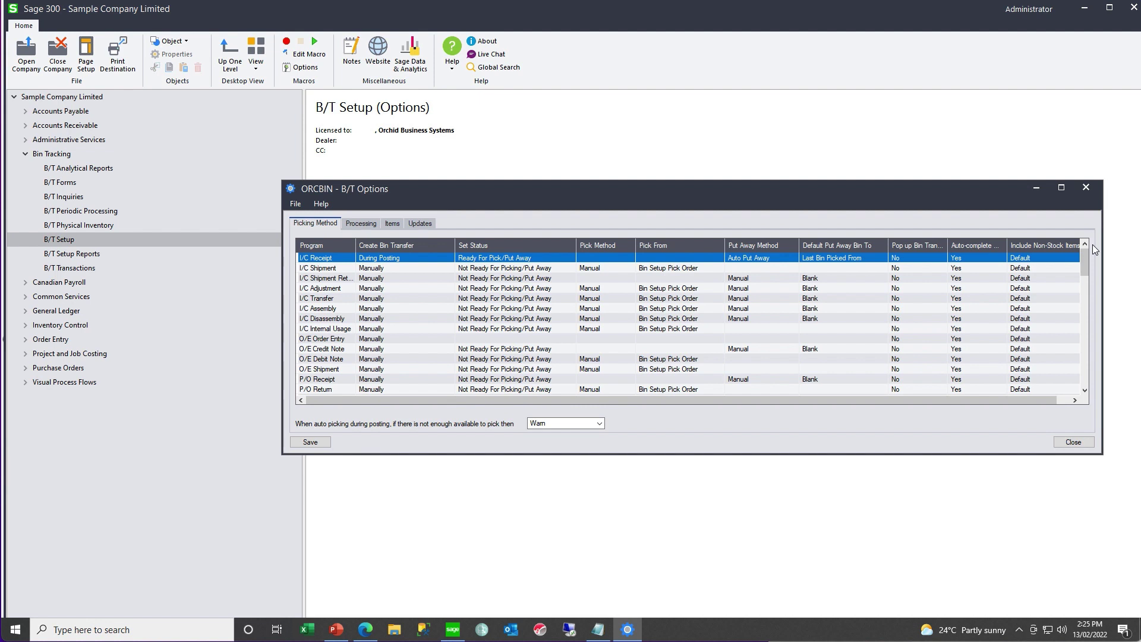
pyautogui.doubleClick(387, 271)
pyautogui.doubleClick(387, 280)
pyautogui.doubleClick(387, 301)
pyautogui.click(387, 290)
pyautogui.doubleClick(386, 309)
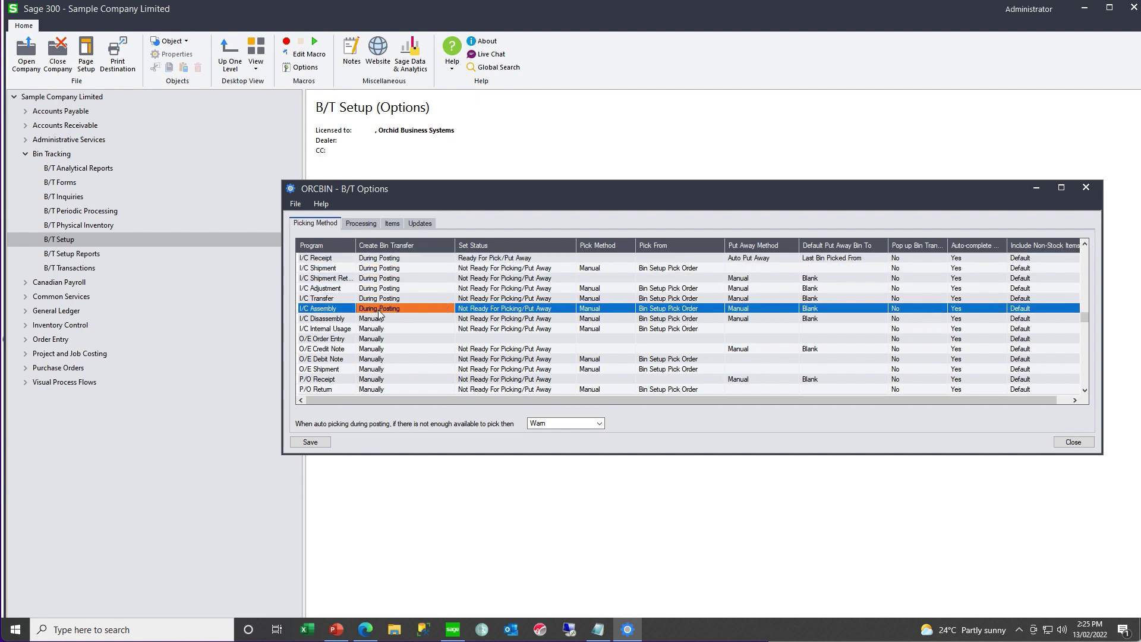
pyautogui.doubleClick(380, 318)
pyautogui.doubleClick(379, 328)
pyautogui.doubleClick(378, 338)
pyautogui.doubleClick(377, 348)
pyautogui.doubleClick(375, 359)
pyautogui.doubleClick(375, 370)
pyautogui.doubleClick(373, 379)
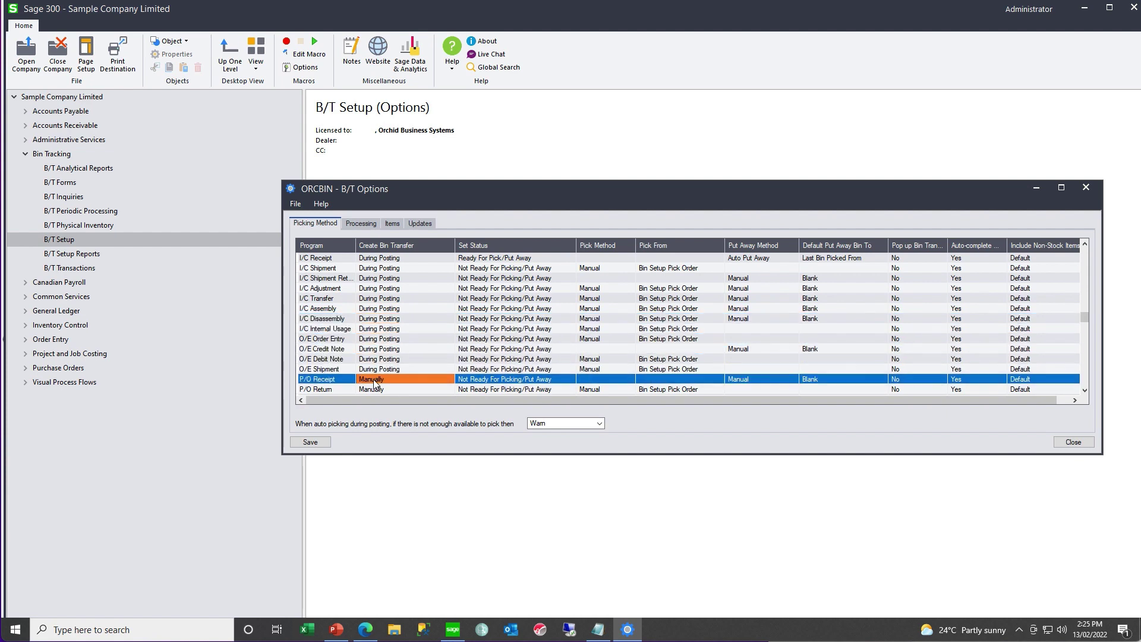
pyautogui.doubleClick(373, 389)
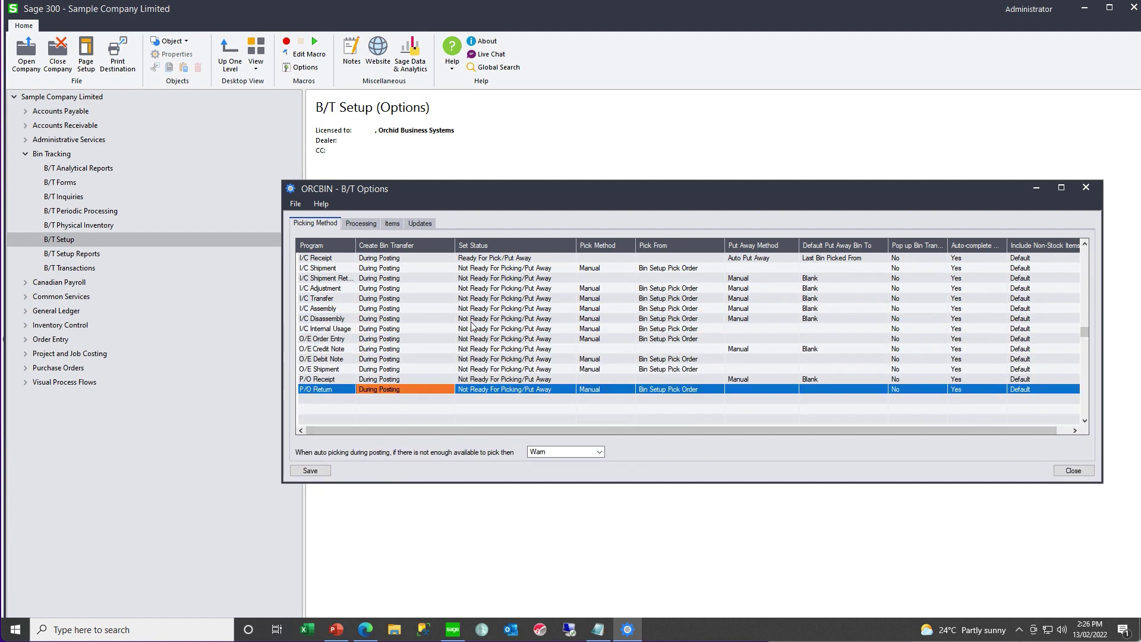
# Set the Set Status of all remaining programs from I/C Shipment through P/O Return to Ready For Pick/Put Away.
pyautogui.doubleClick(535, 268)
pyautogui.click(535, 279)
pyautogui.doubleClick(555, 279)
pyautogui.doubleClick(554, 289)
pyautogui.doubleClick(551, 300)
pyautogui.doubleClick(549, 319)
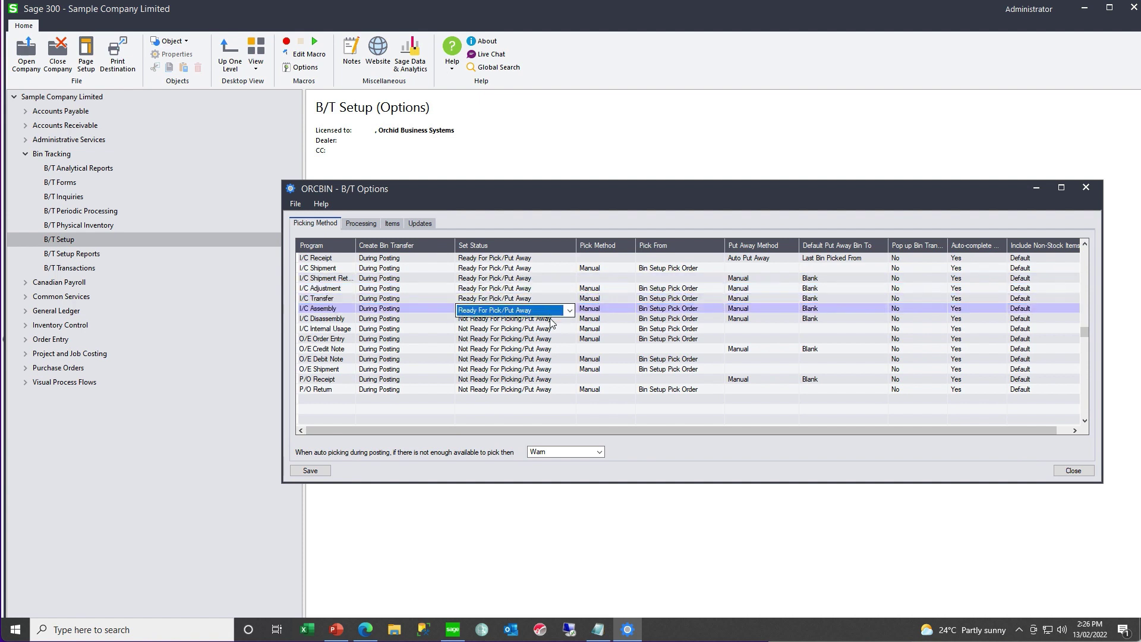
pyautogui.doubleClick(547, 329)
pyautogui.doubleClick(544, 350)
pyautogui.doubleClick(544, 359)
pyautogui.doubleClick(541, 380)
pyautogui.doubleClick(540, 390)
# Change the Pick Method for I/C Shipment to Auto Pick.
pyautogui.doubleClick(618, 268)
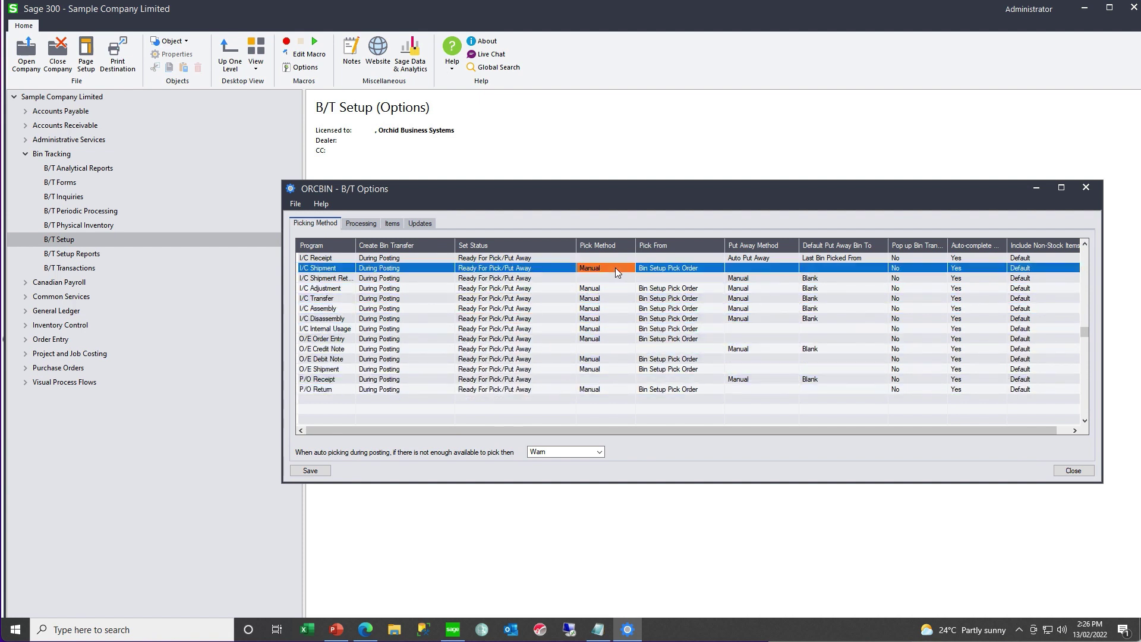
pyautogui.press('Tab')
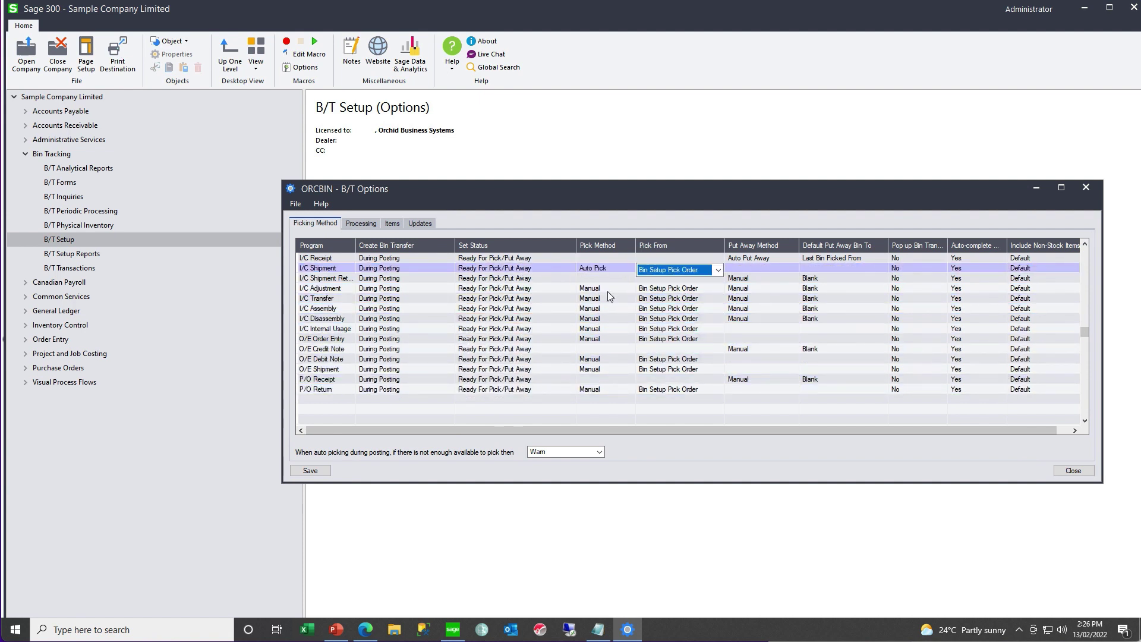
pyautogui.click(338, 267)
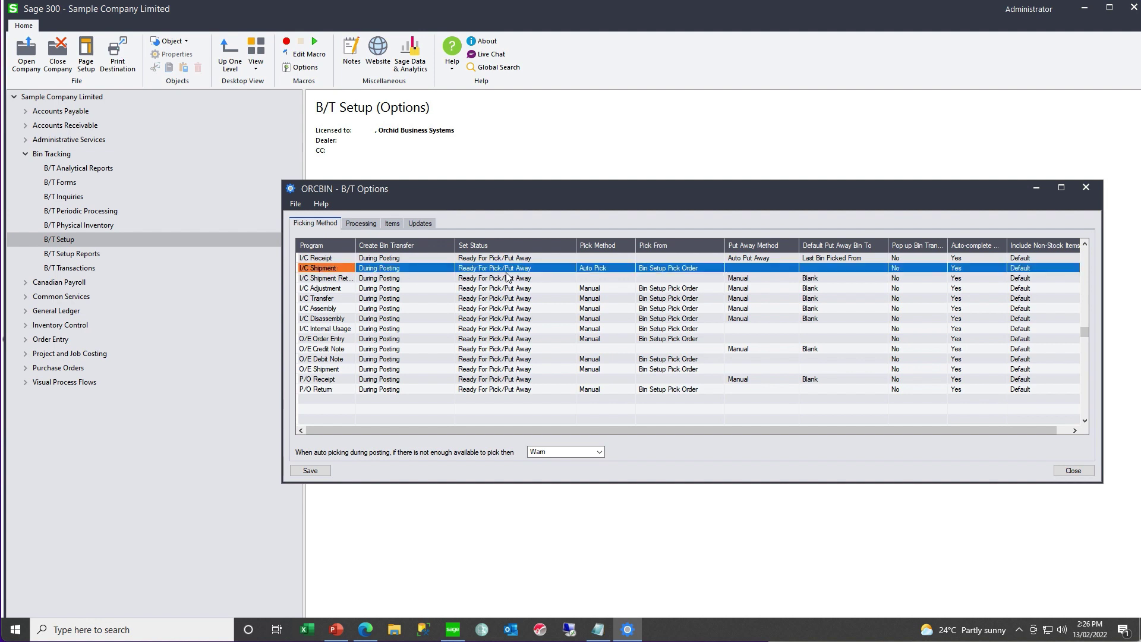
pyautogui.click(623, 270)
pyautogui.click(624, 271)
pyautogui.click(628, 271)
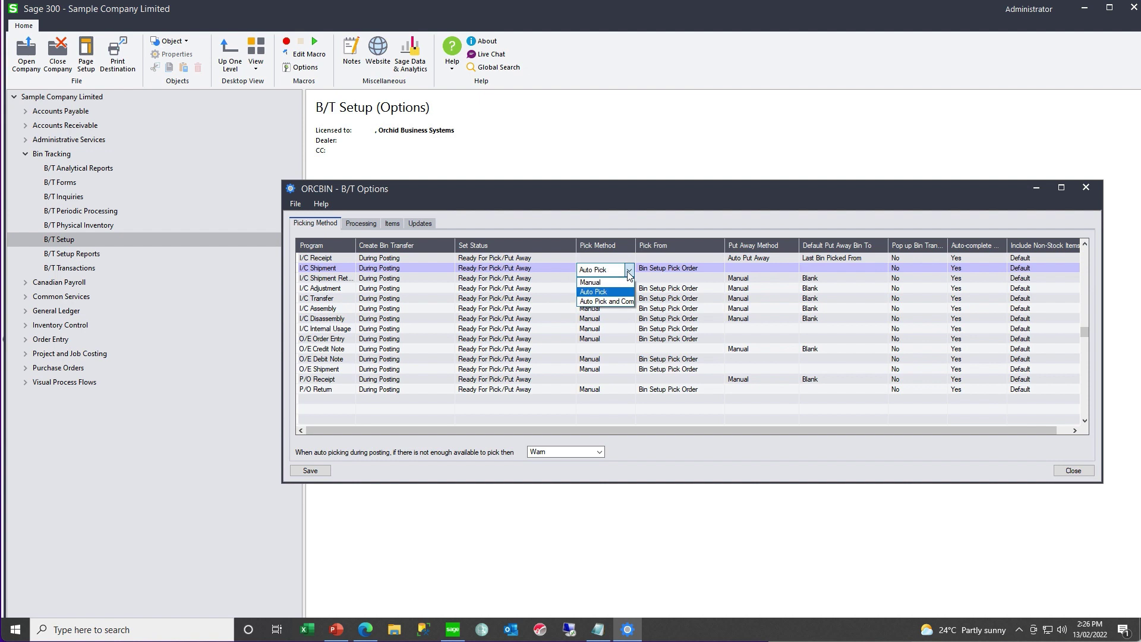
pyautogui.click(611, 292)
# For I/C Shipment, set Pick From to Most Recent Put Away and the bin transfer pop-up option to Yes.
pyautogui.click(703, 271)
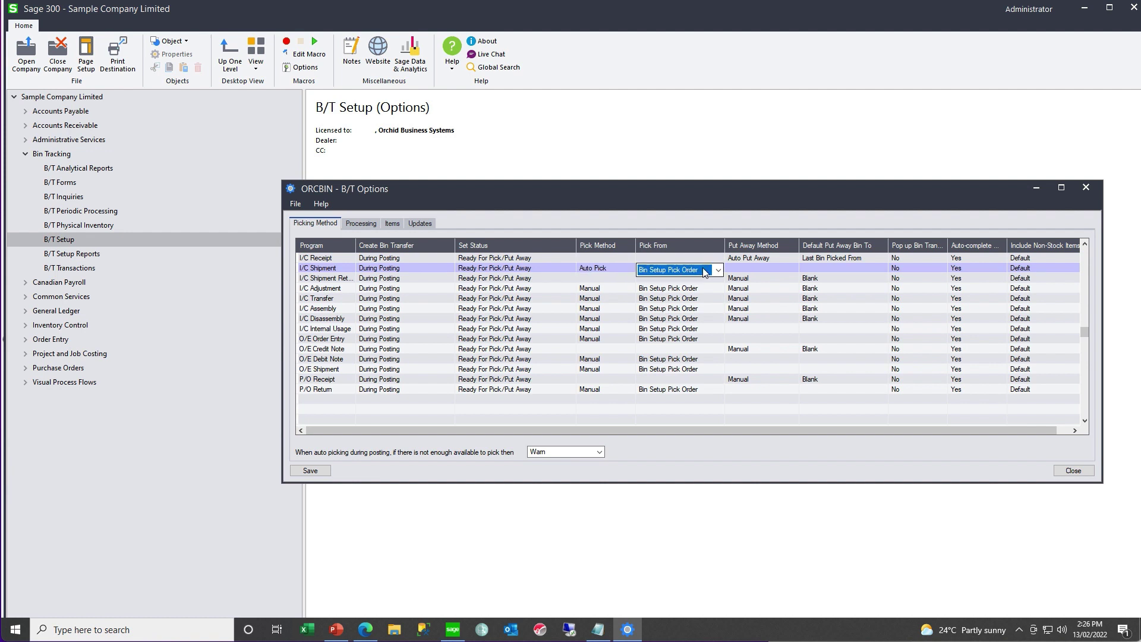
pyautogui.click(719, 270)
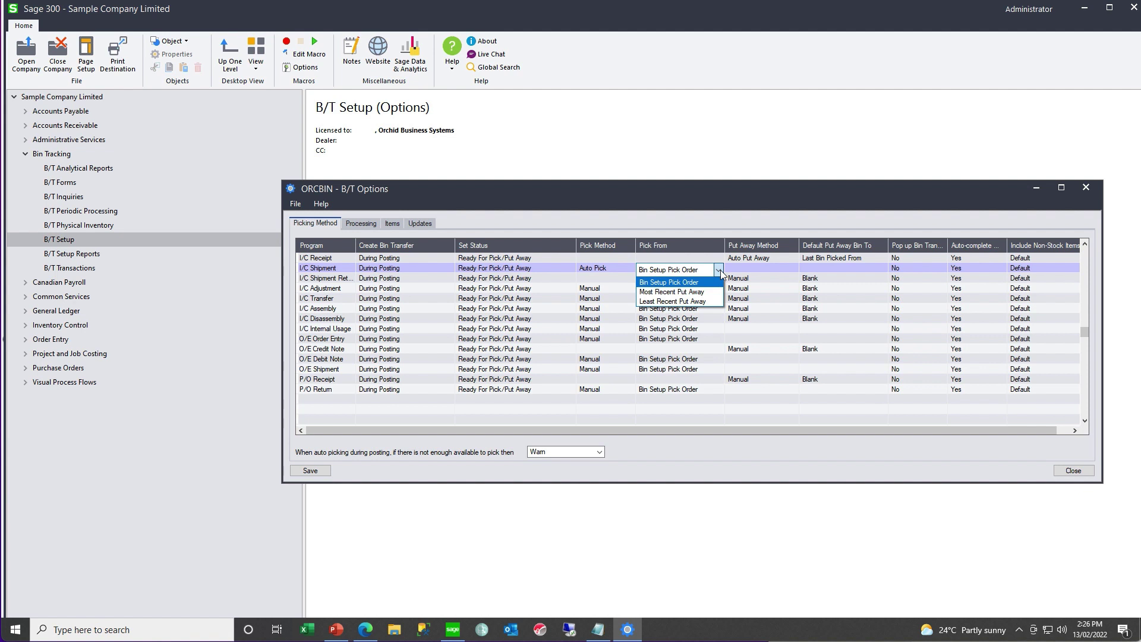
pyautogui.click(700, 293)
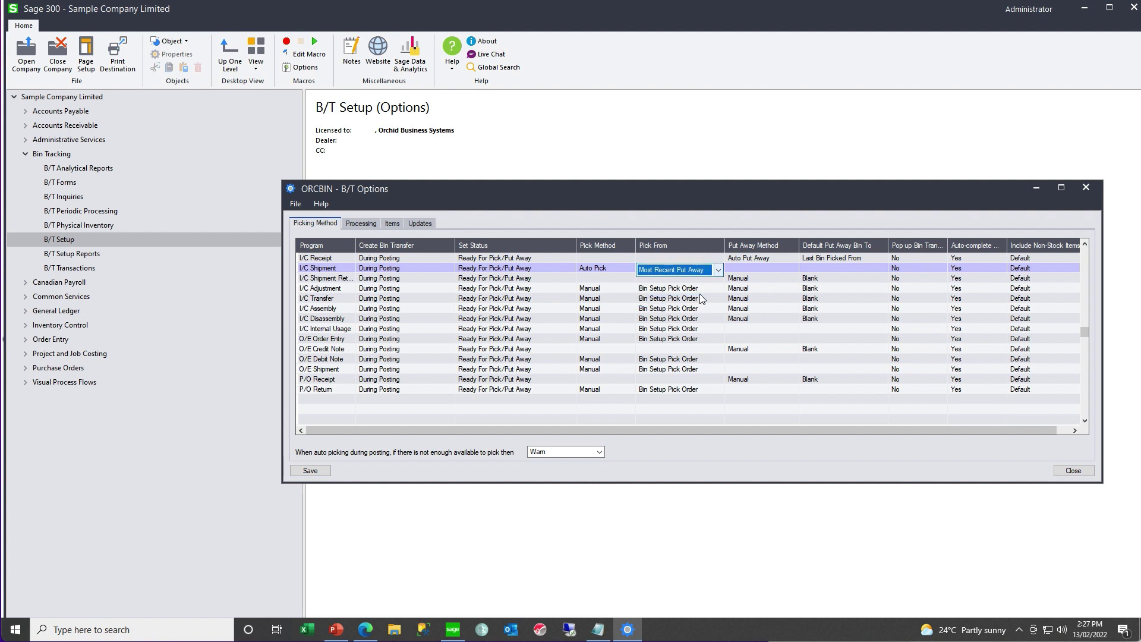
pyautogui.click(928, 269)
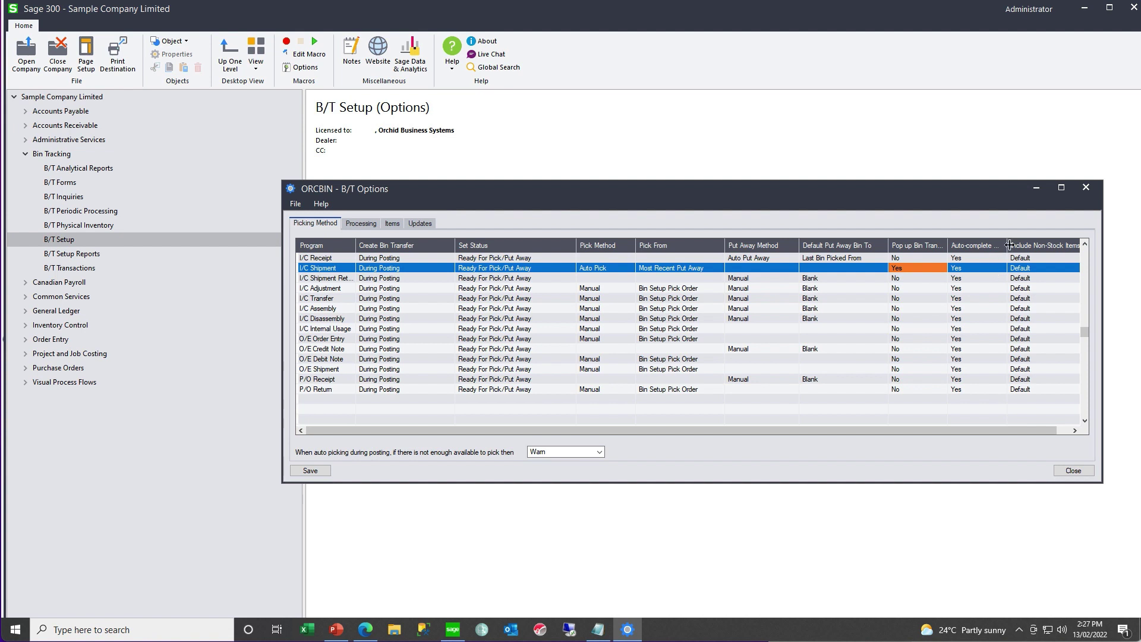
# Set Pick Method to Auto Pick for every other picking program from I/C Adjustment through P/O Return.
pyautogui.click(594, 289)
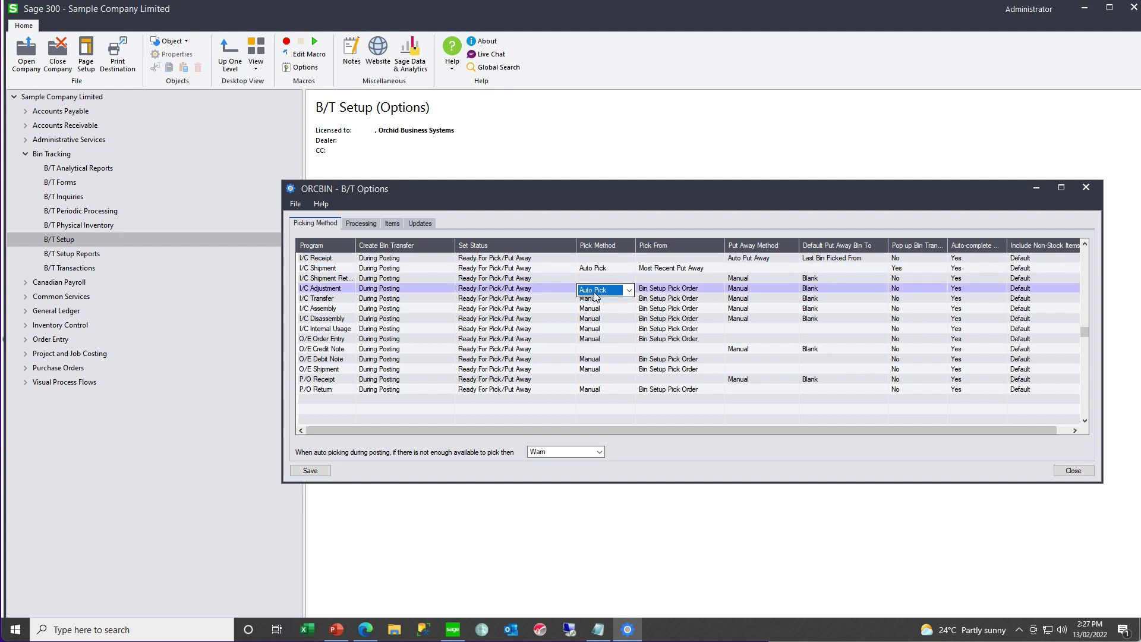
pyautogui.click(597, 289)
pyautogui.click(600, 309)
pyautogui.click(596, 298)
pyautogui.click(596, 319)
pyautogui.click(594, 308)
pyautogui.click(593, 328)
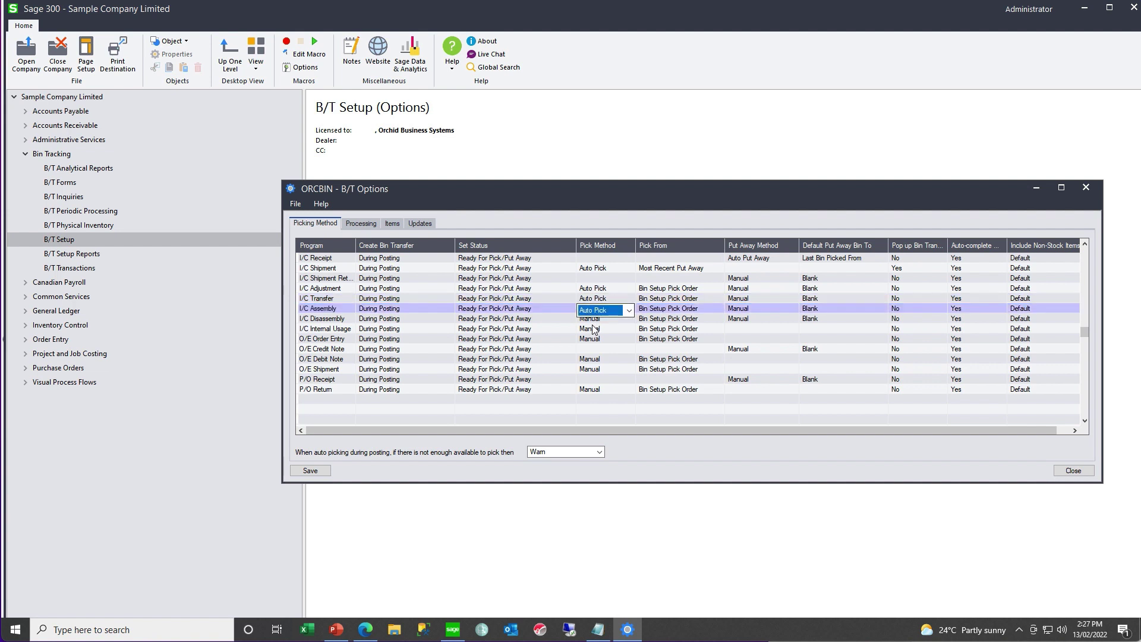
pyautogui.click(593, 337)
pyautogui.click(593, 347)
pyautogui.click(592, 339)
pyautogui.click(591, 358)
pyautogui.click(591, 359)
pyautogui.click(591, 369)
pyautogui.click(592, 389)
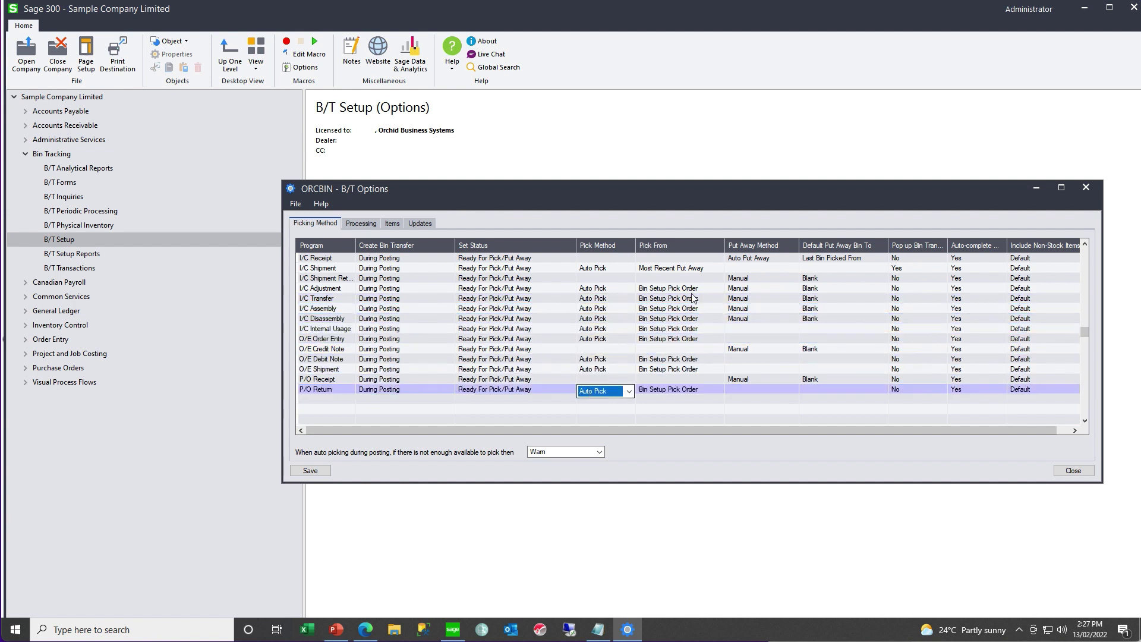
# Set Pick From to Most Recent Put Away for the remaining picking programs, I/C Adjustment through P/O Return.
pyautogui.click(672, 288)
pyautogui.click(673, 299)
pyautogui.click(674, 308)
pyautogui.click(675, 321)
pyautogui.click(673, 328)
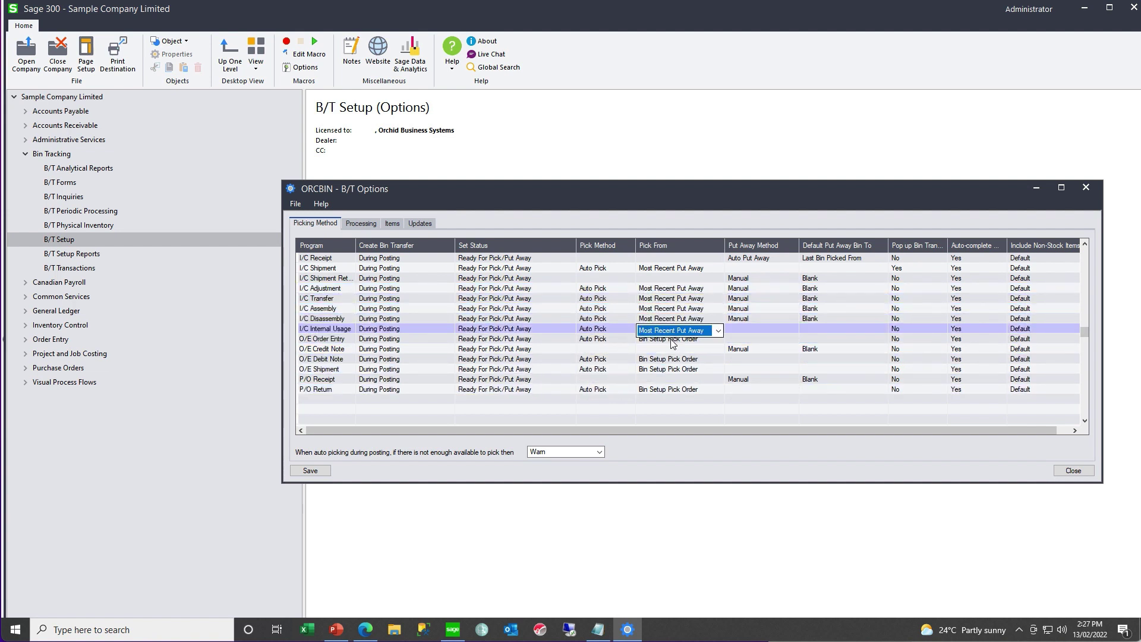
pyautogui.click(671, 339)
pyautogui.click(669, 359)
pyautogui.click(667, 369)
pyautogui.click(663, 393)
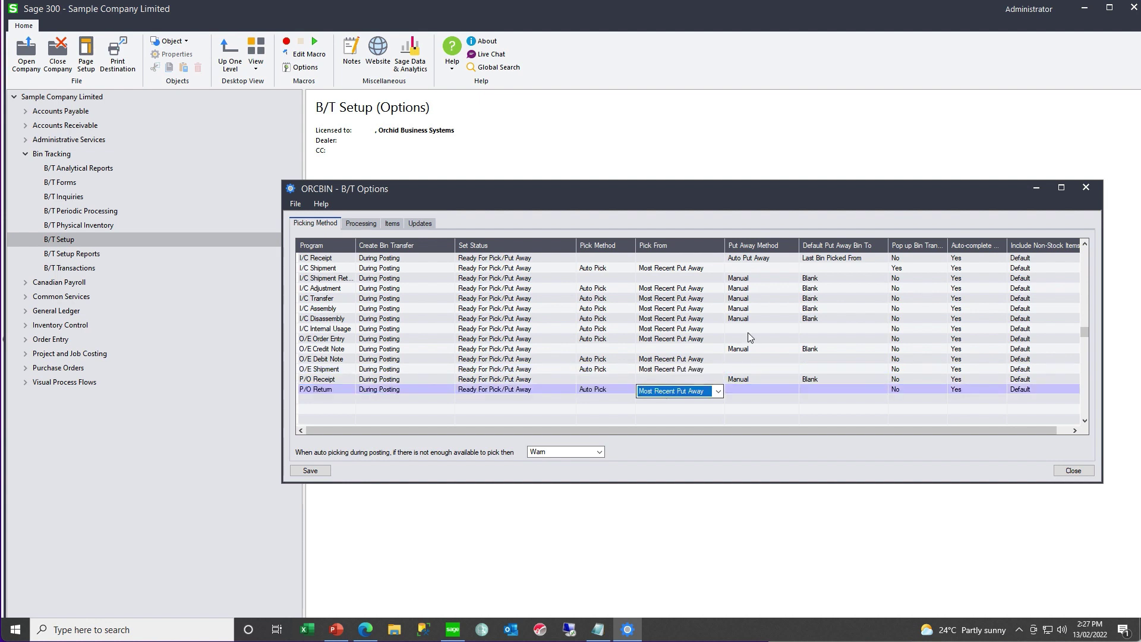
# Set Auto Put Away with Last Bin Picked From as default bin for I/C Shipment Return, Adjustment, Transfer, Assembly, Disassembly and O/E Credit Note.
pyautogui.click(750, 280)
pyautogui.click(753, 290)
pyautogui.click(754, 299)
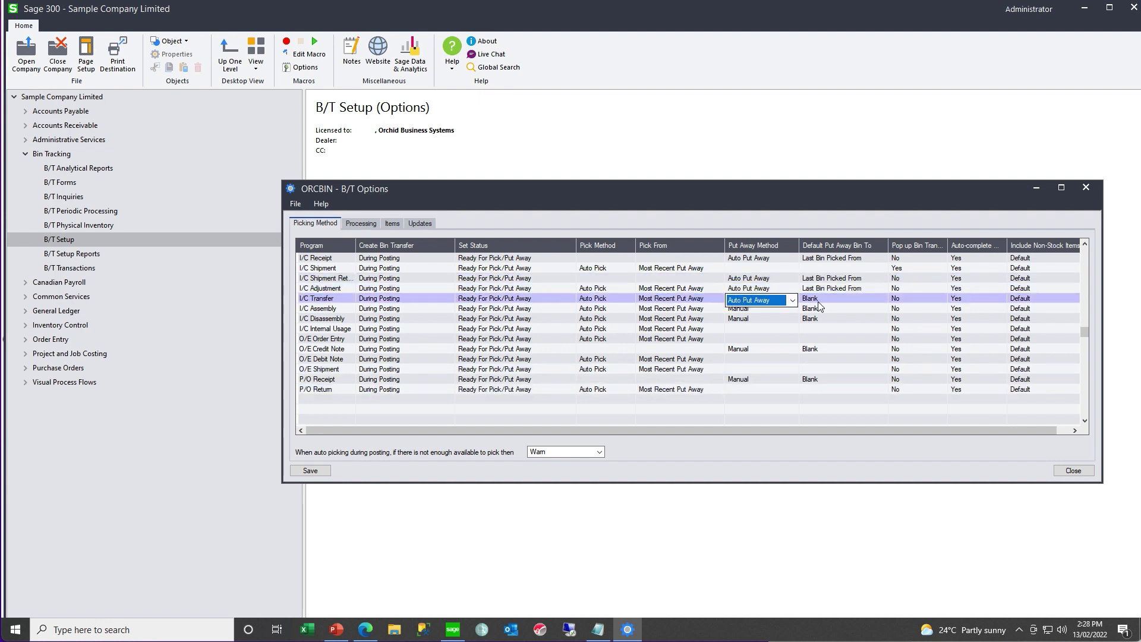
pyautogui.click(755, 308)
pyautogui.click(750, 318)
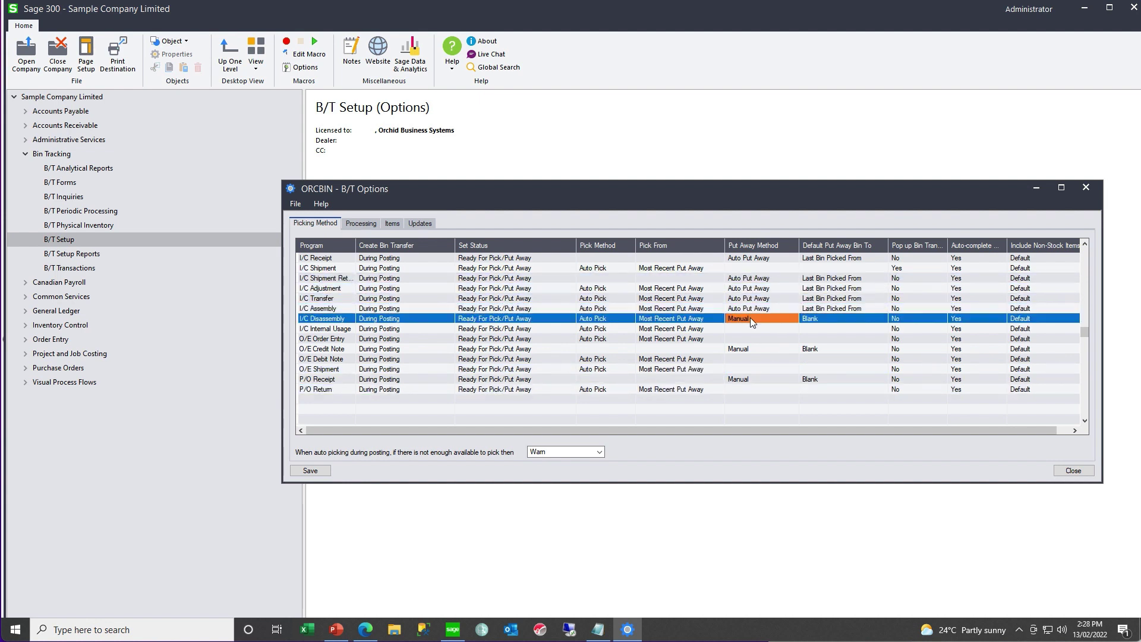
pyautogui.click(750, 348)
# Set P/O Receipt to Auto Put Away into Last Bin Picked From, with the bin transfer pop-up option set to Yes.
pyautogui.click(751, 380)
pyautogui.click(818, 381)
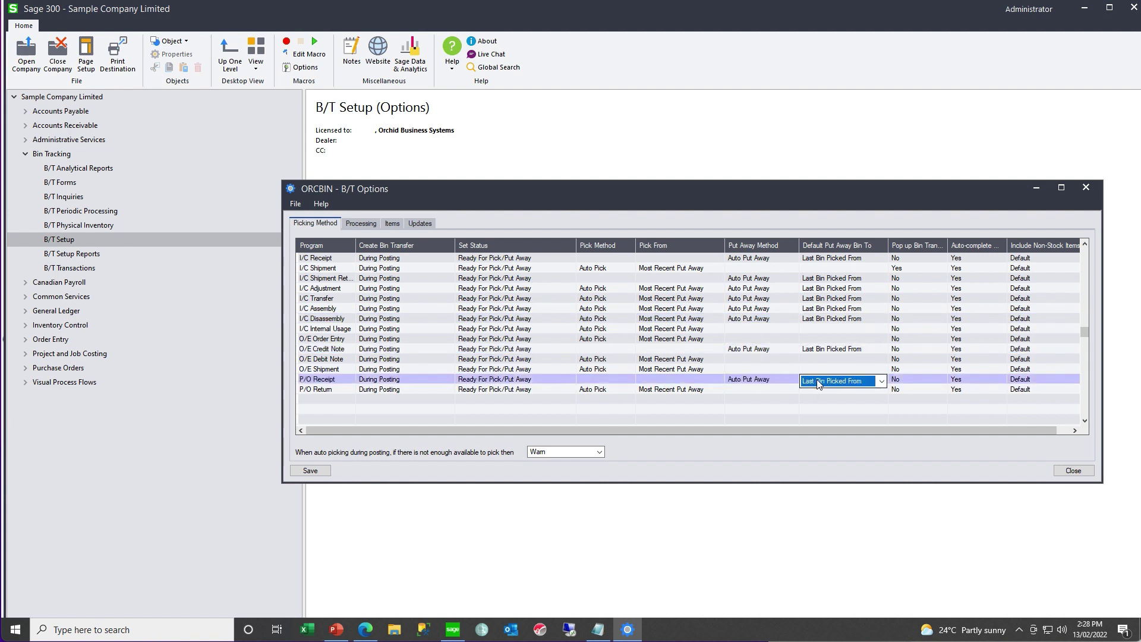
pyautogui.click(905, 380)
pyautogui.click(374, 260)
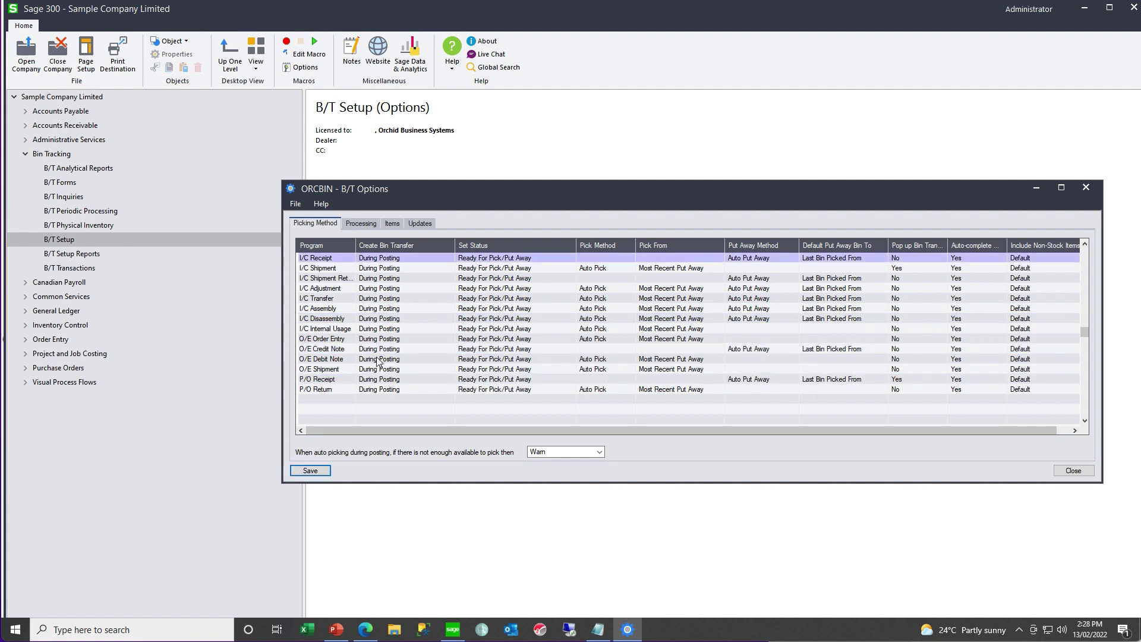
# In the processing options, disallow completing incomplete bin transfers when there is a source document by choosing No.
pyautogui.click(369, 224)
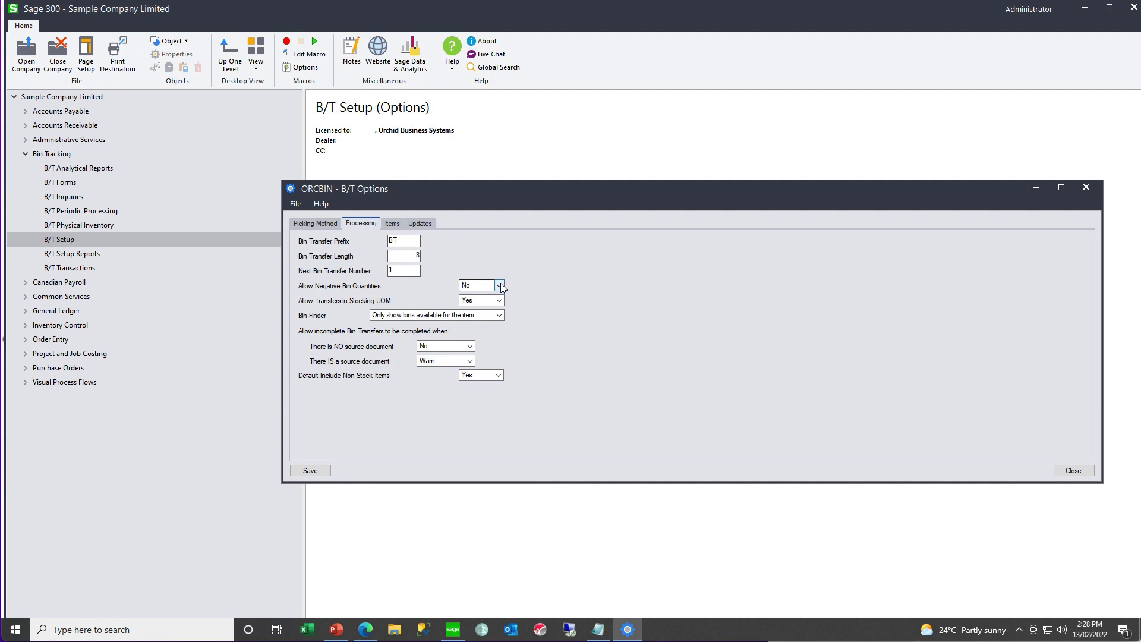
pyautogui.click(468, 345)
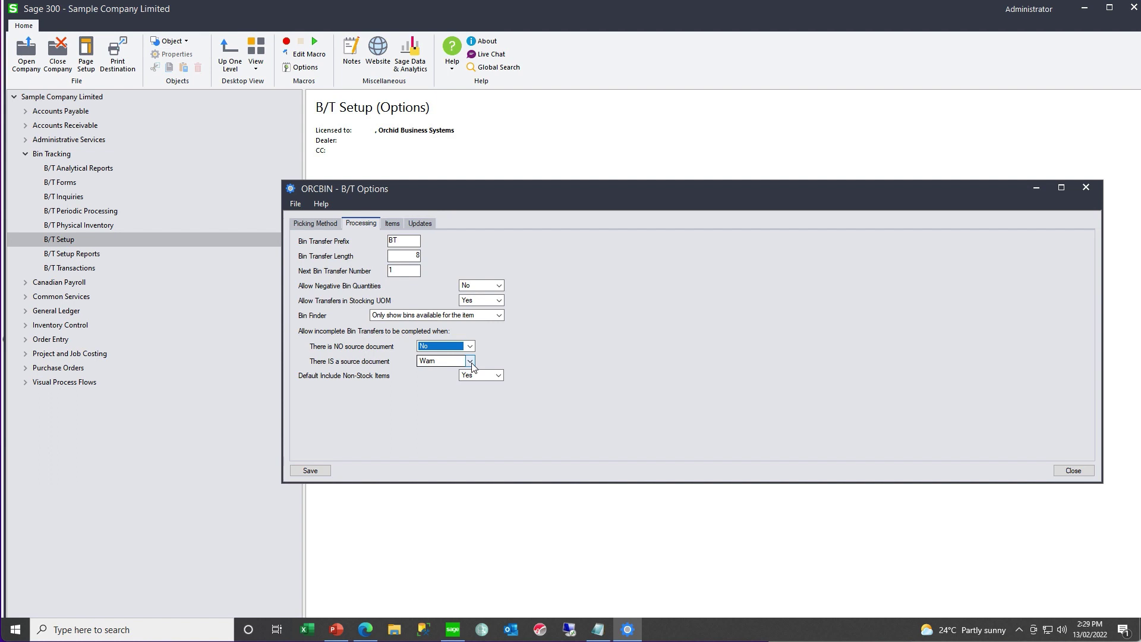
pyautogui.click(470, 362)
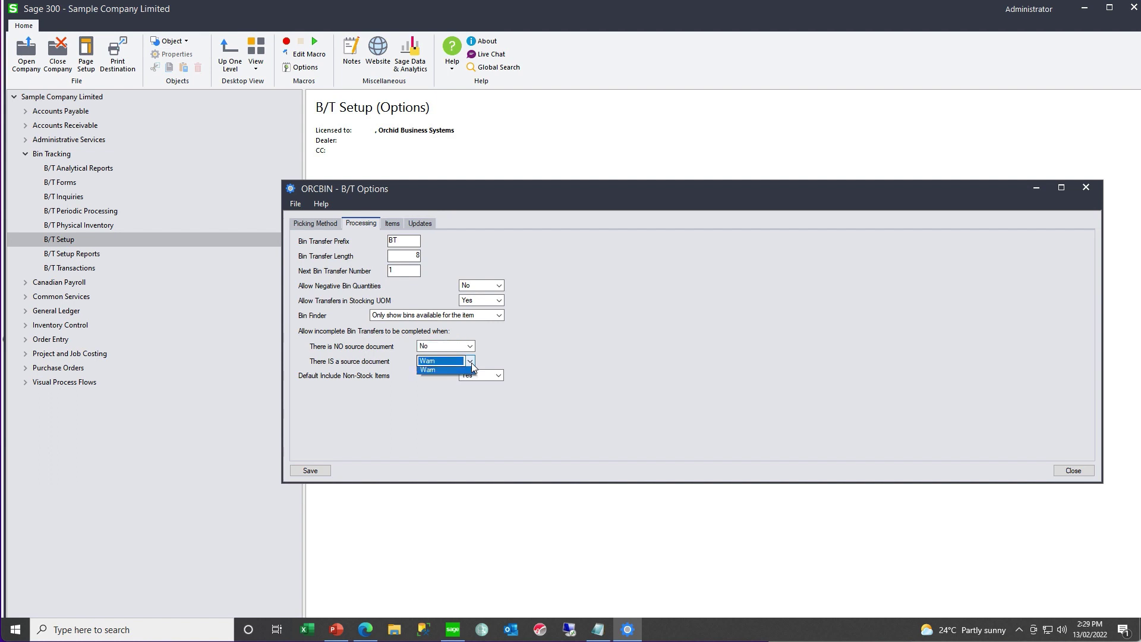
pyautogui.click(451, 381)
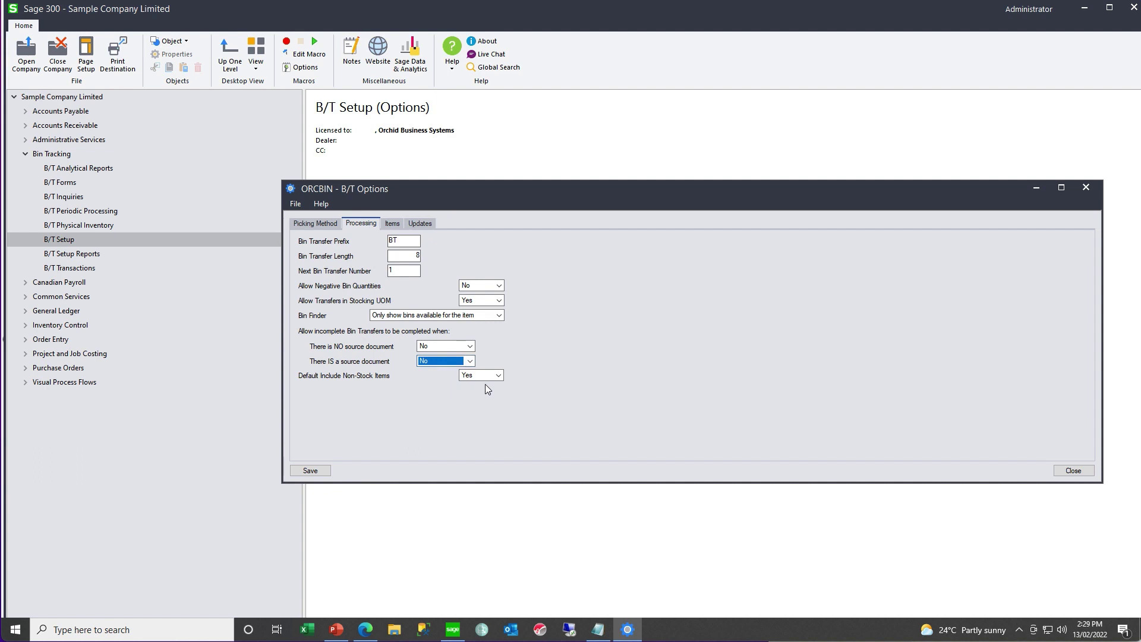
# Exclude items matching mask P1-???-??? from bin tracking with the comment "Promotional materials", and save the options.
pyautogui.click(389, 225)
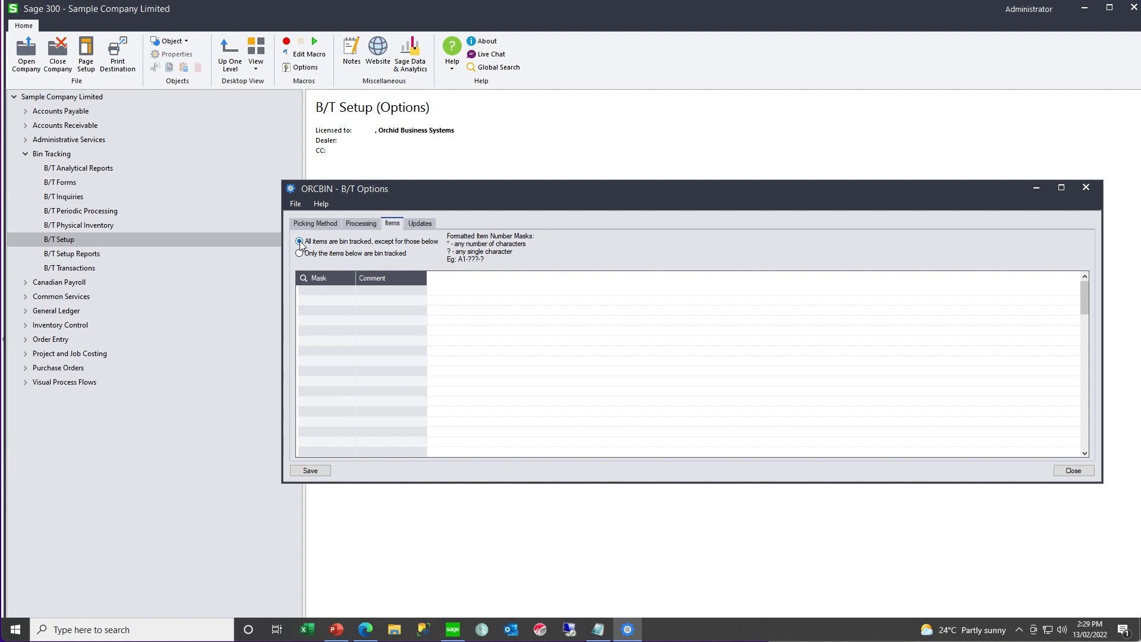
pyautogui.click(315, 291)
pyautogui.write('P')
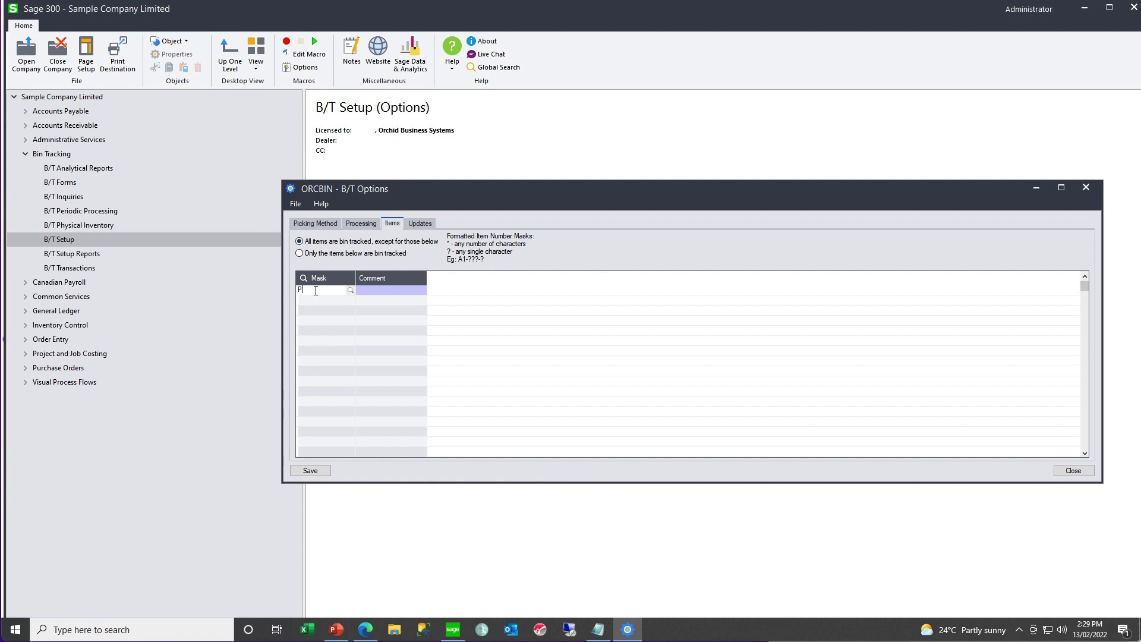
pyautogui.write('1-???-???')
pyautogui.press('Return')
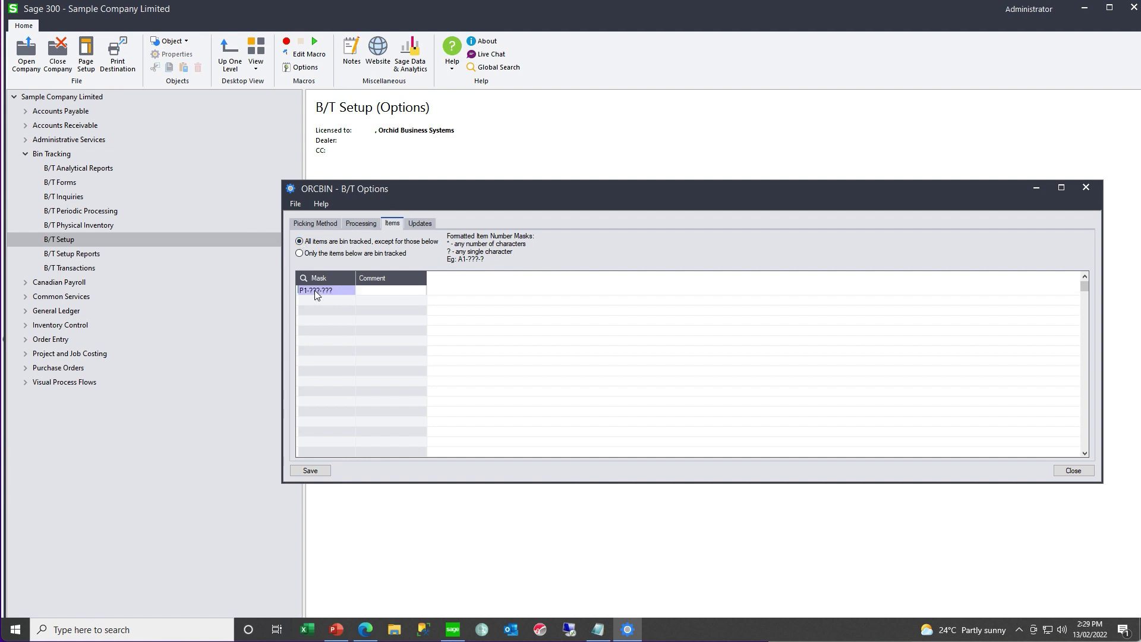
pyautogui.write('Promotional materials')
pyautogui.press('Return')
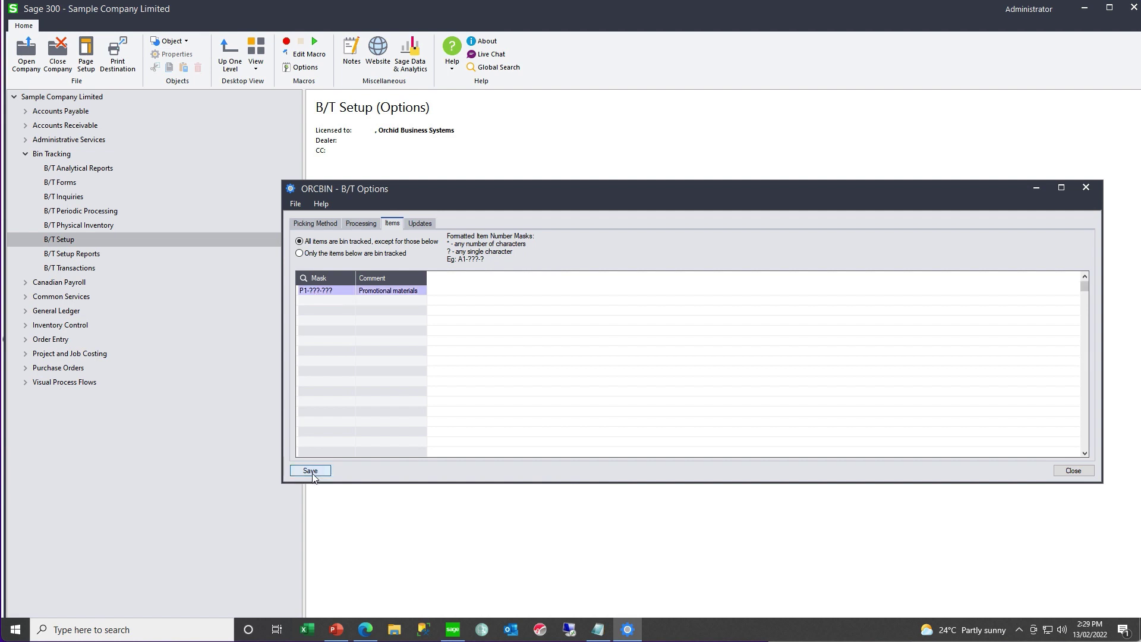
pyautogui.click(311, 471)
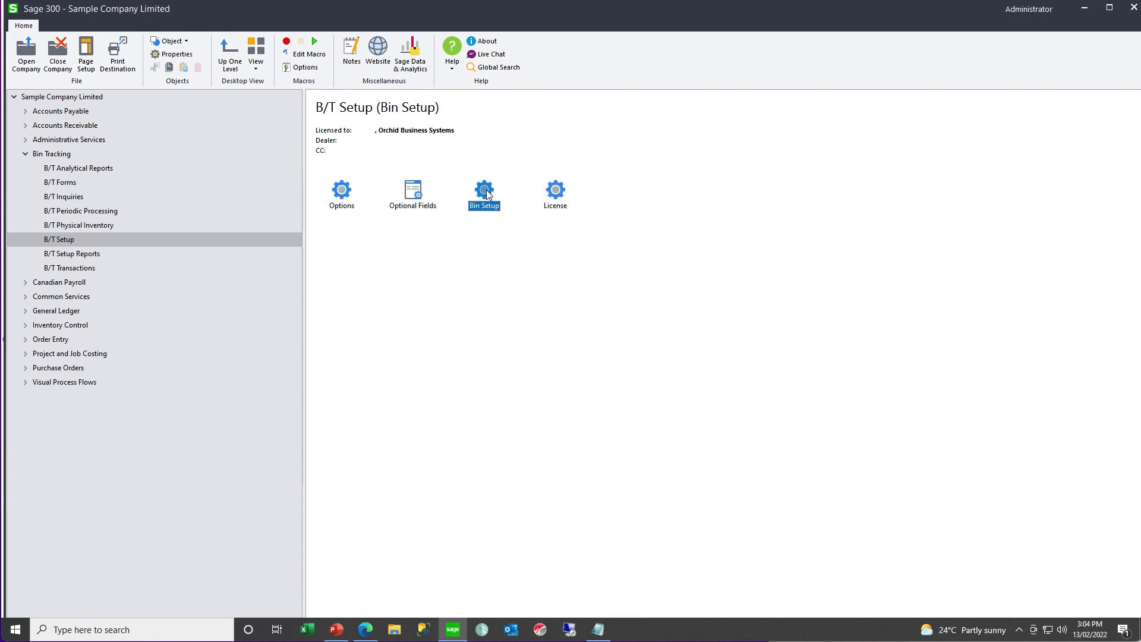
# Open Bin Setup and load location 1, the central warehouse, using the location finder.
pyautogui.doubleClick(486, 192)
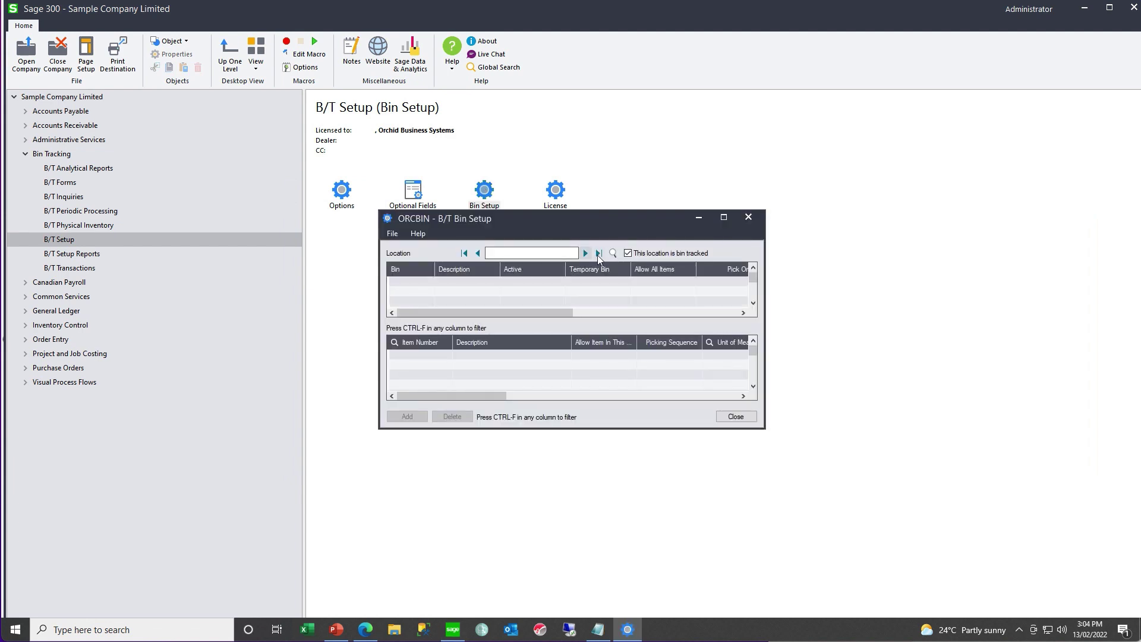
pyautogui.click(612, 254)
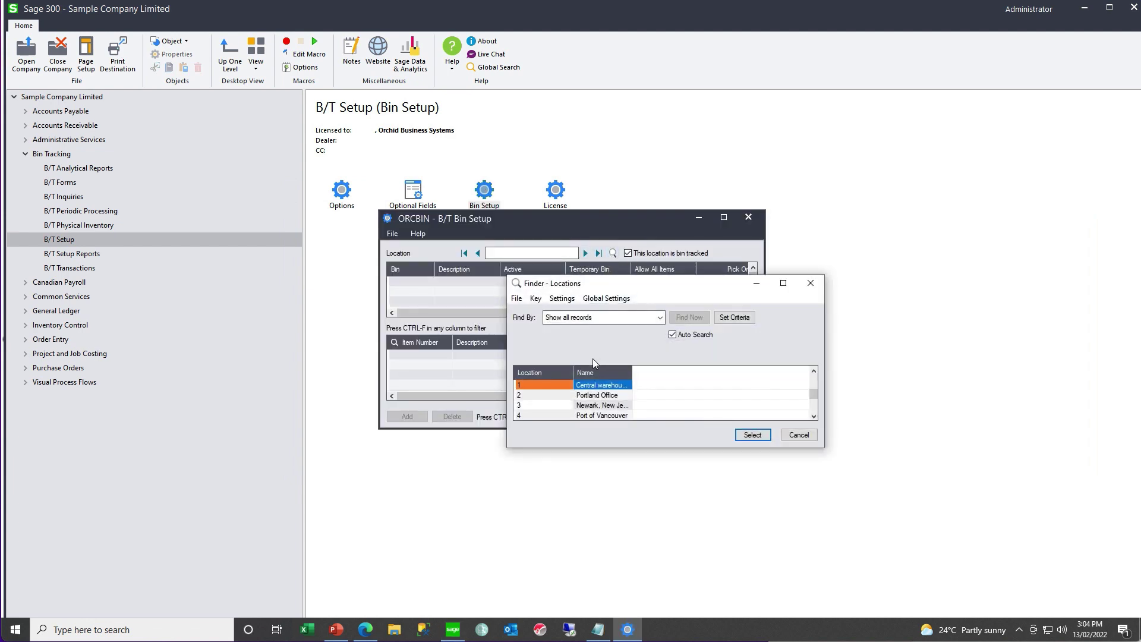
pyautogui.doubleClick(587, 390)
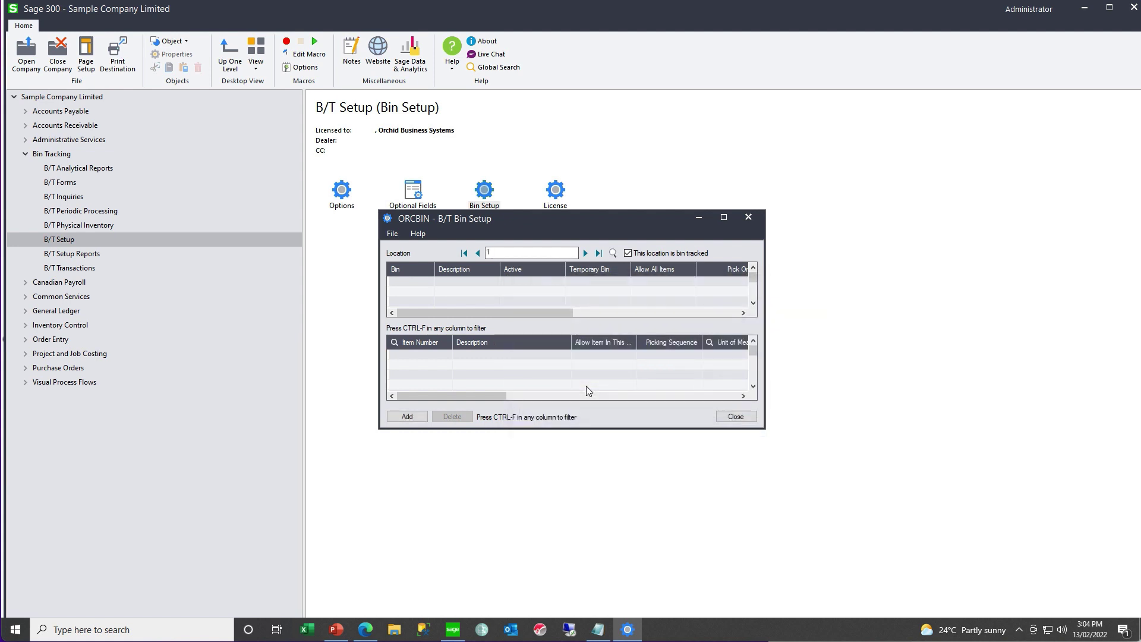
# Widen the Bin Setup window and enter a new bin A010101 for location 1 with the description "Description".
pyautogui.click(405, 281)
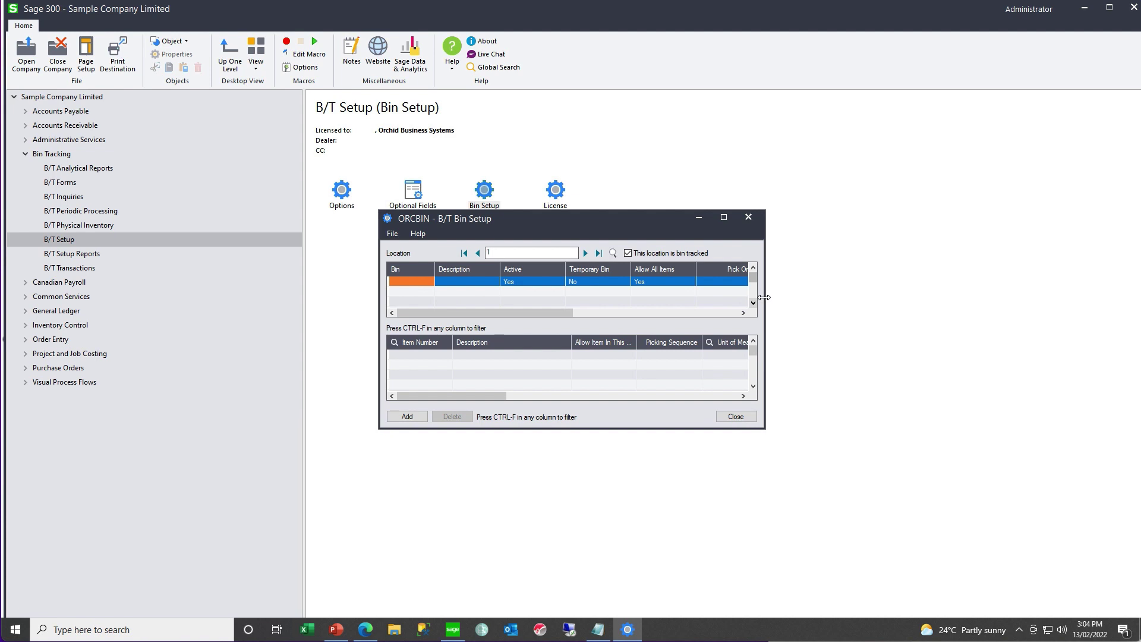
pyautogui.moveTo(765, 297); pyautogui.dragTo(1093, 311)
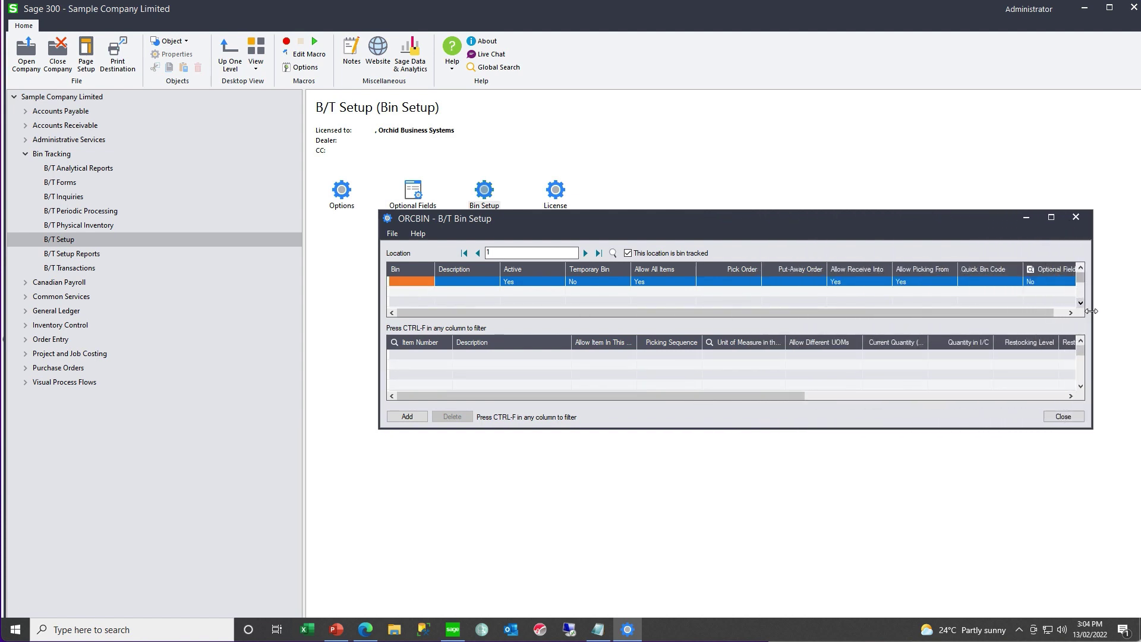
pyautogui.click(421, 281)
pyautogui.write('A010101')
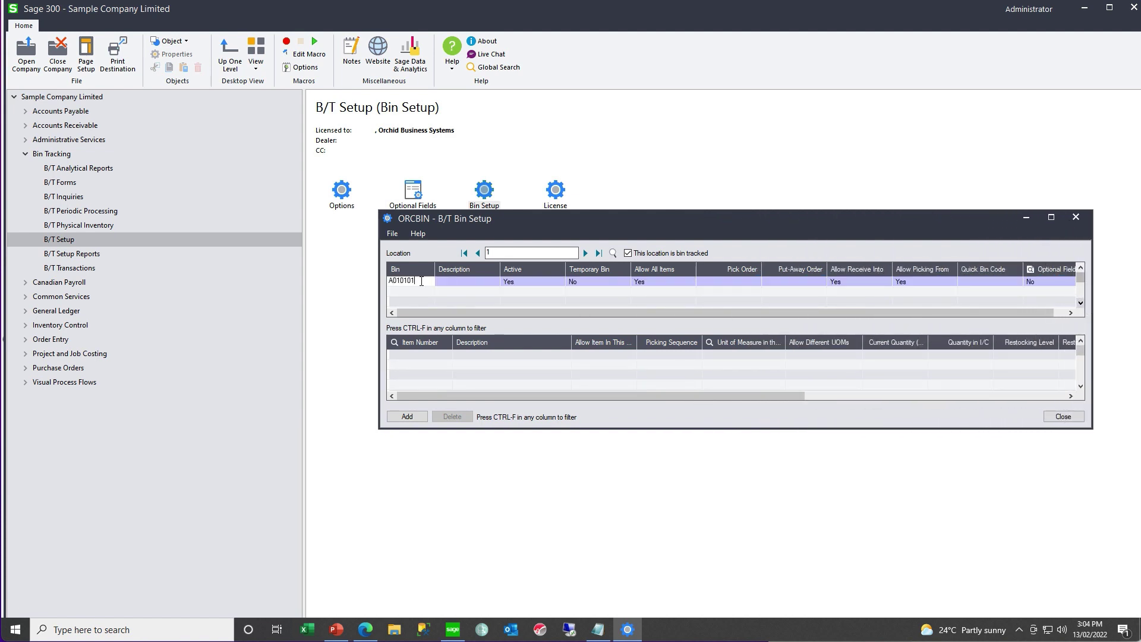
pyautogui.press('Tab')
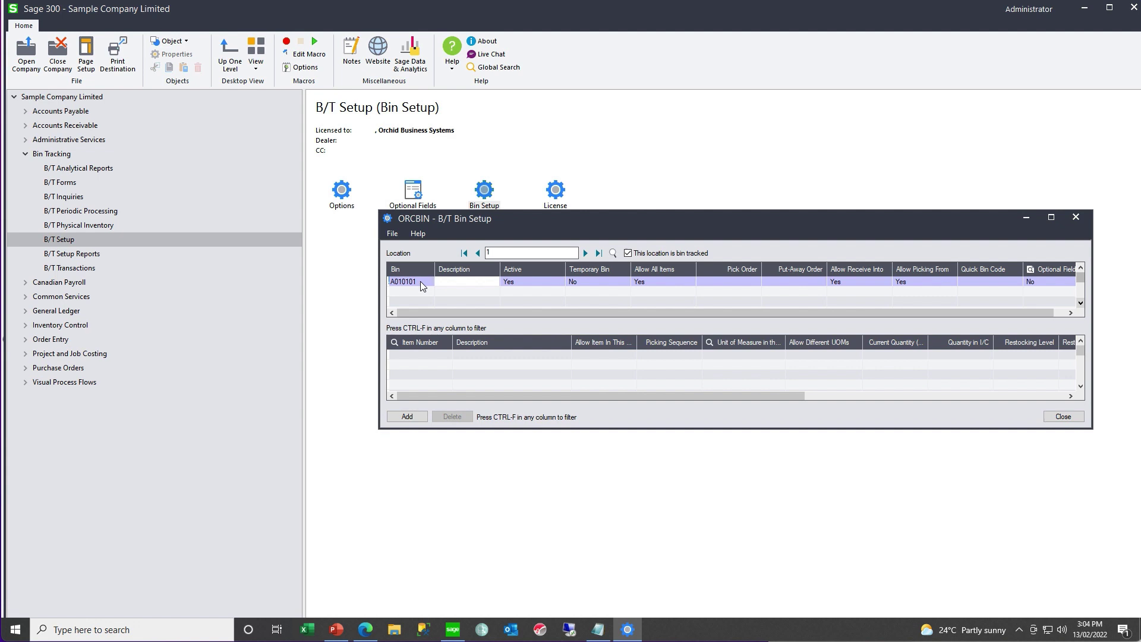
pyautogui.write('Description')
pyautogui.press('Tab')
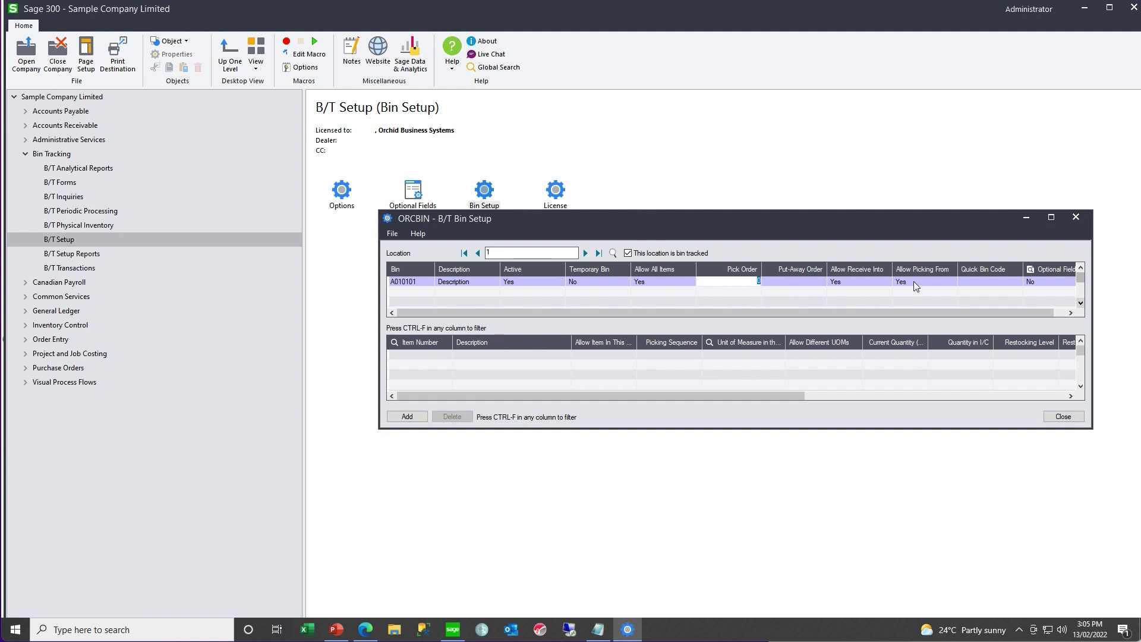
# Assign the quick bin code A to bin A010101 and add a new bin line below it.
pyautogui.click(968, 282)
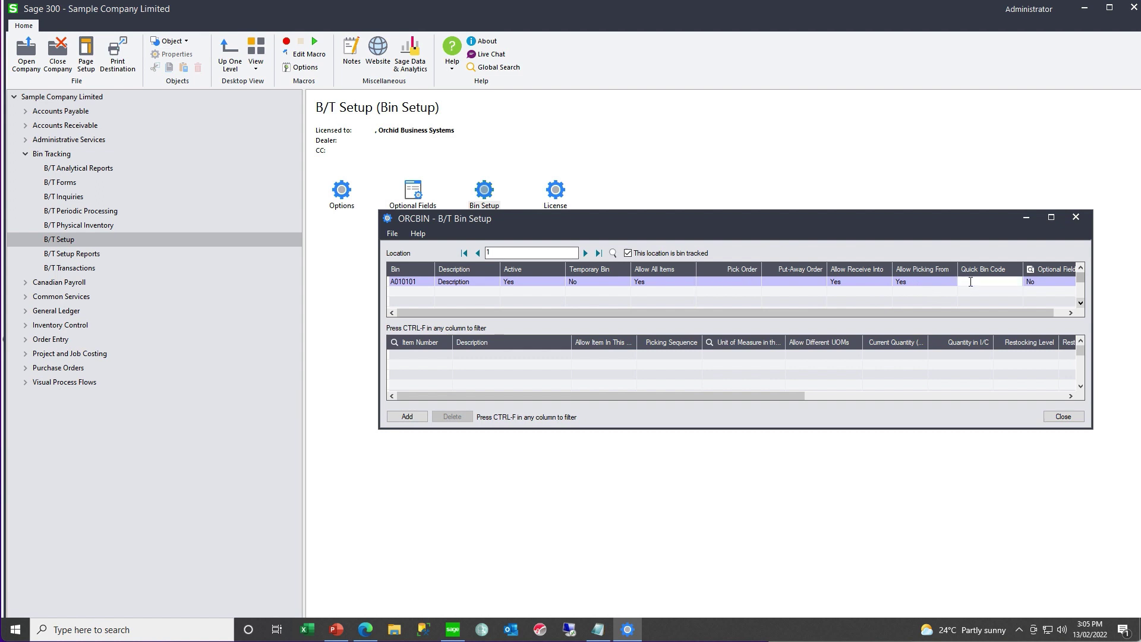
pyautogui.write('A')
pyautogui.press('Insert')
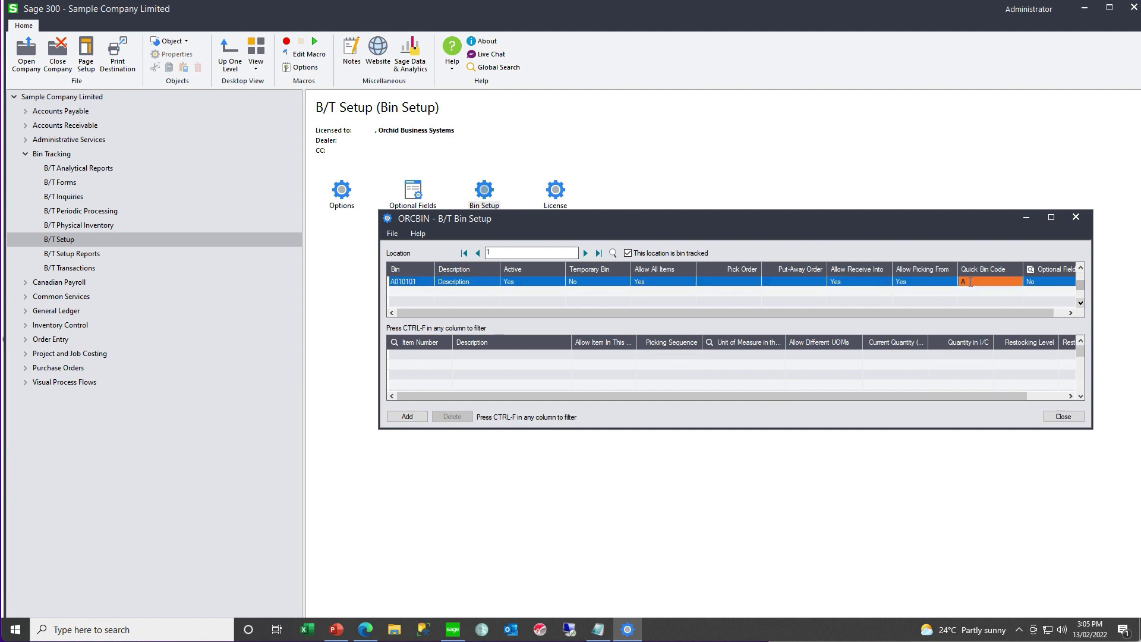
pyautogui.click(968, 282)
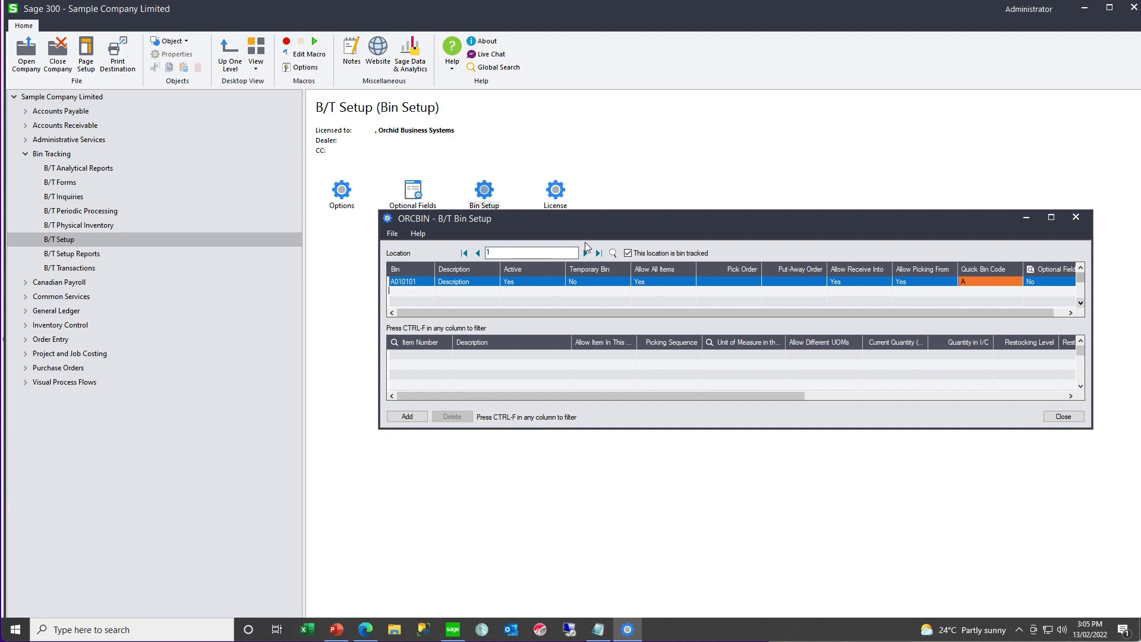
# Export all the bin setup records to an Excel workbook named Bin Codes in C:\Orchid.
pyautogui.click(392, 234)
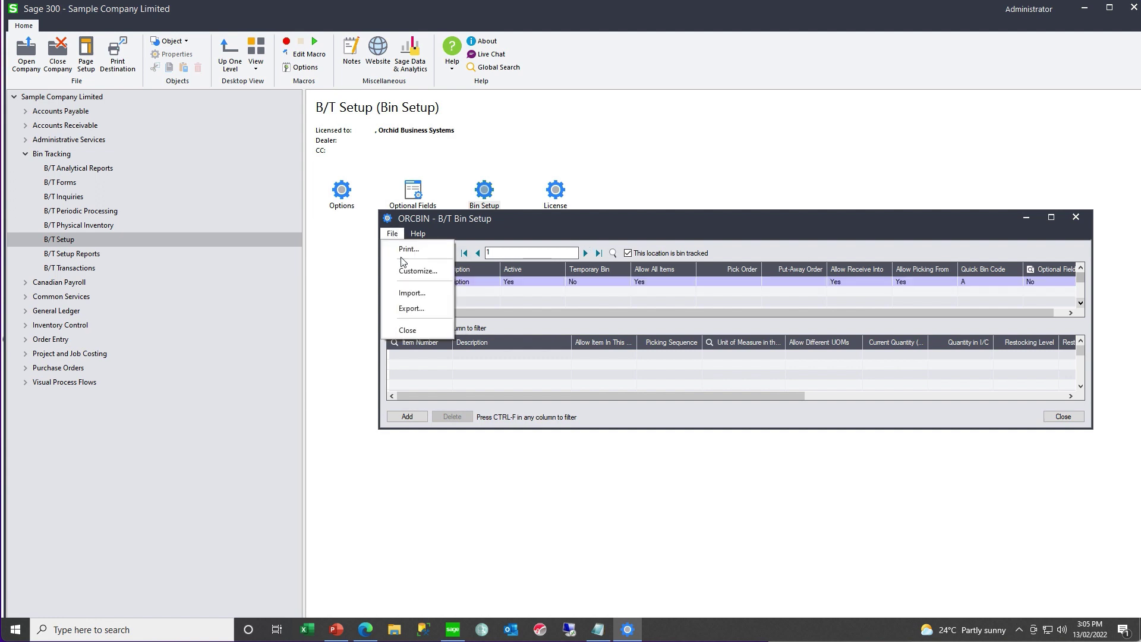
pyautogui.click(412, 308)
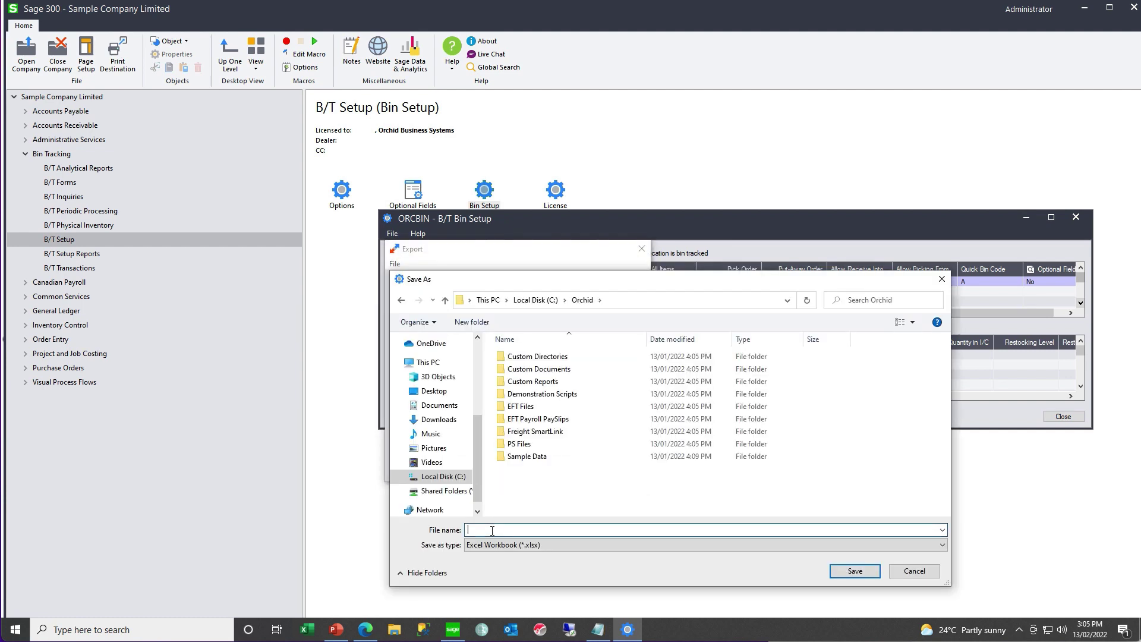
pyautogui.write('Bin Codes')
pyautogui.press('Return')
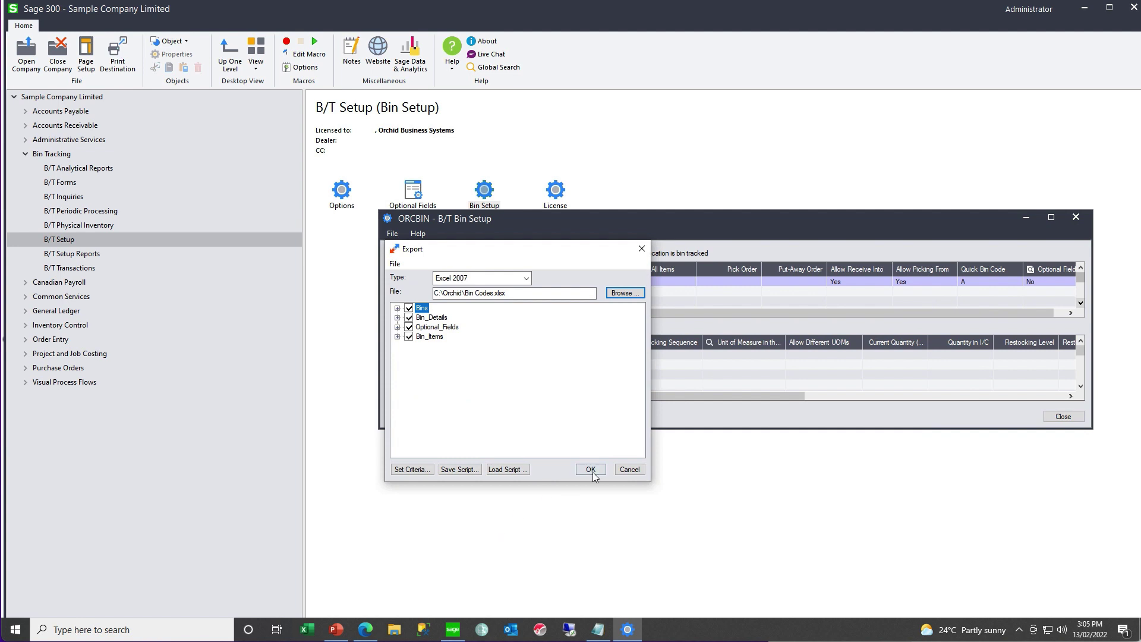
pyautogui.click(594, 471)
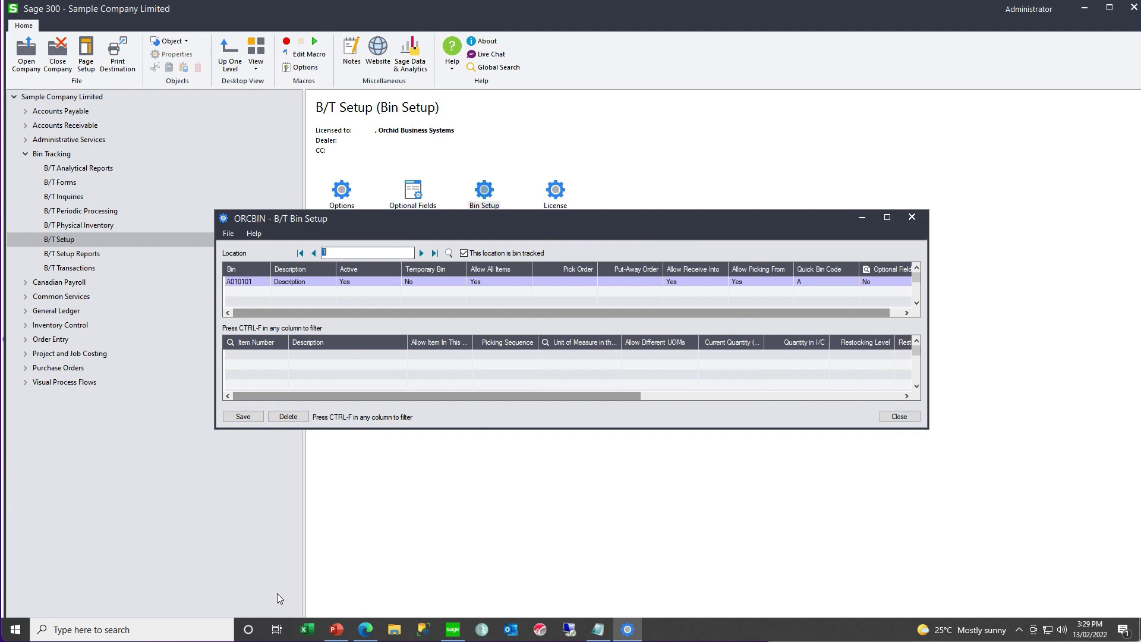
# Open the Bin Codes workbook in Excel, examine the bins listed per location on the Bin_Details sheet, and close it.
pyautogui.click(306, 630)
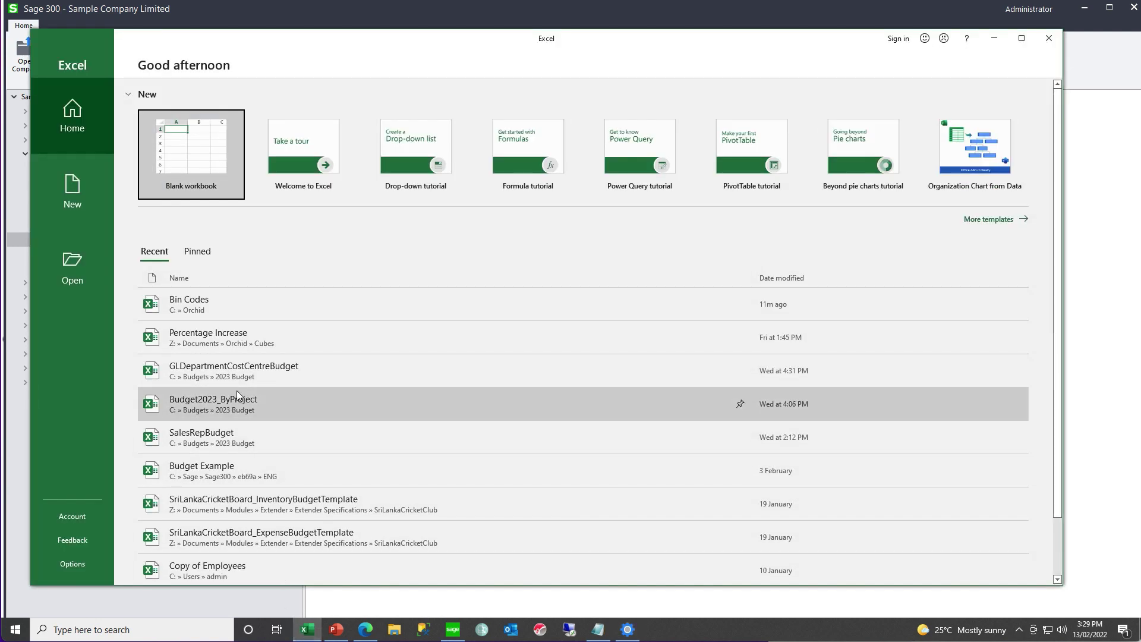
pyautogui.click(216, 308)
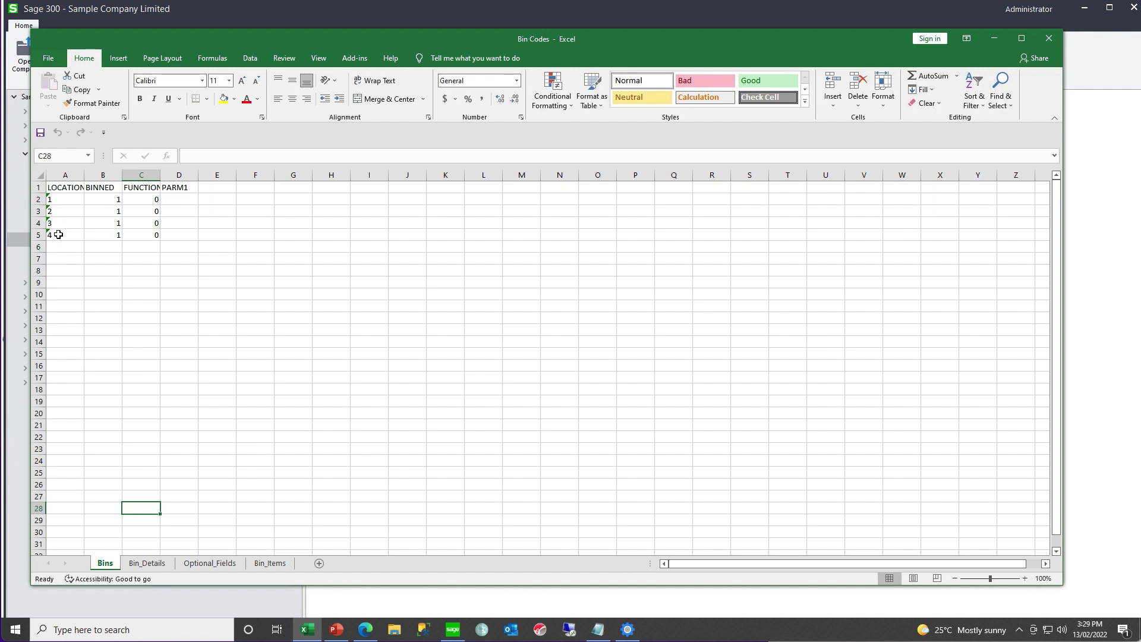
pyautogui.click(146, 564)
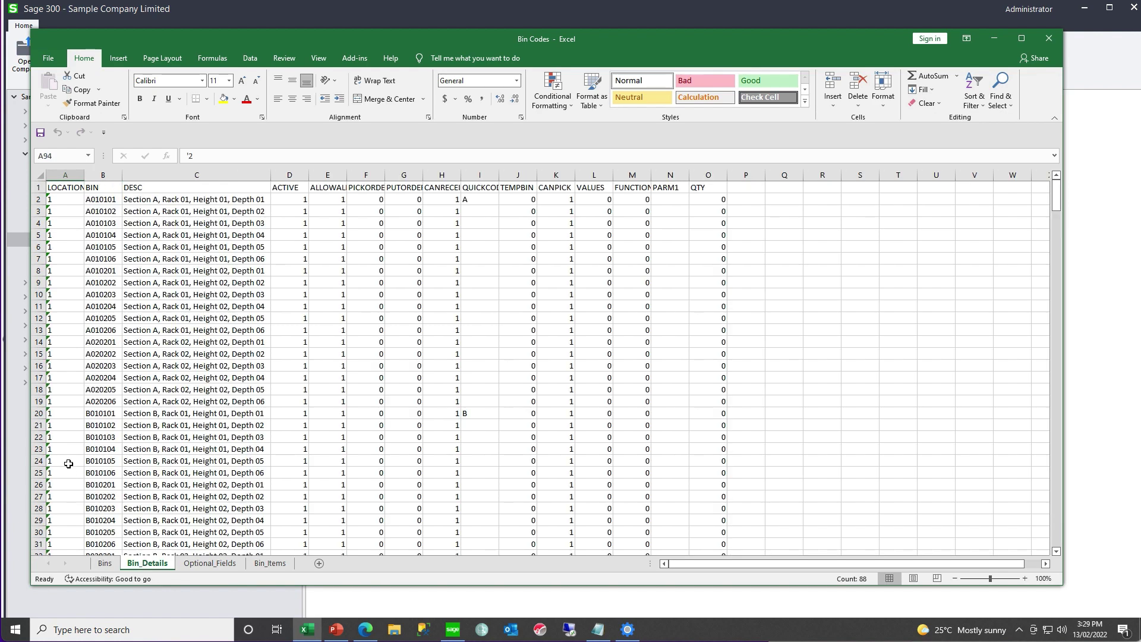
pyautogui.click(67, 353)
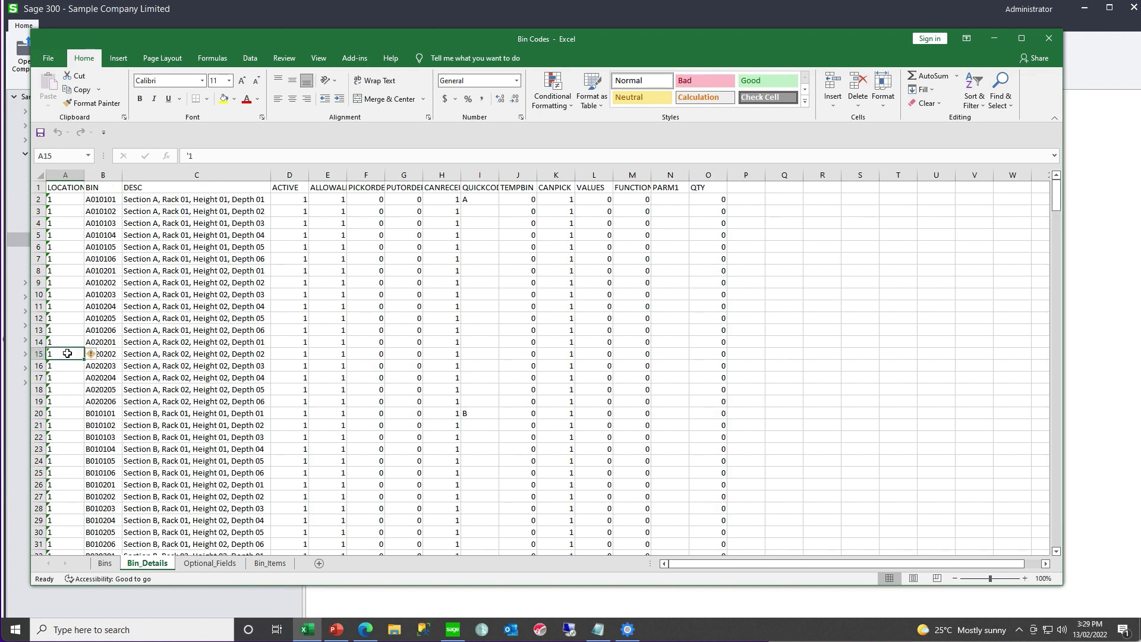
pyautogui.press('pagedown')
pyautogui.press('pagedown')
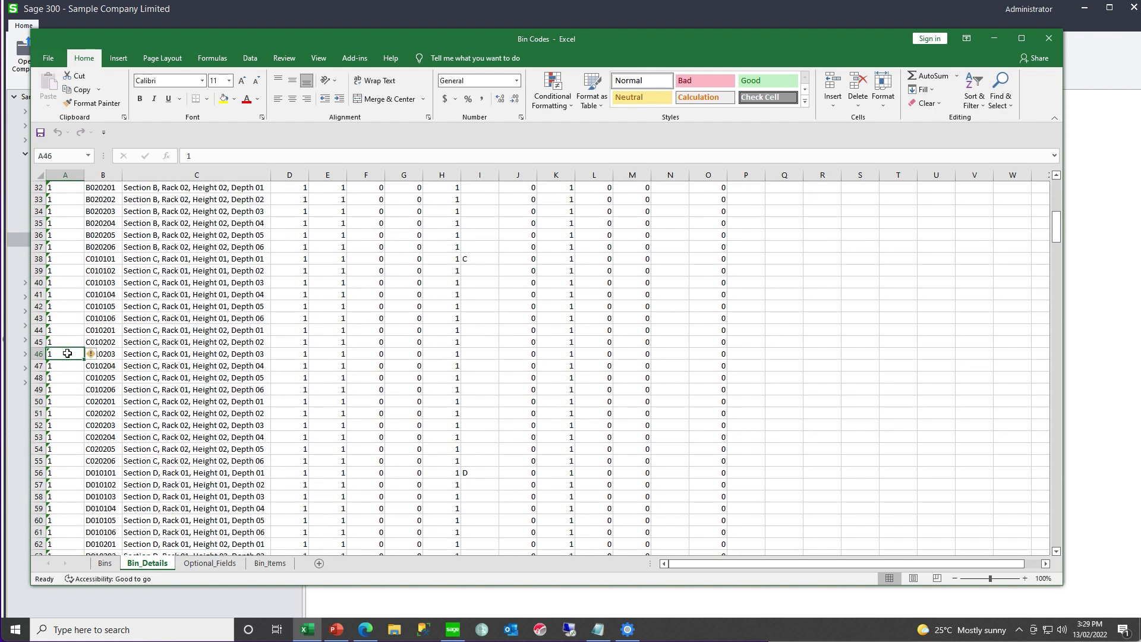
pyautogui.press('pagedown')
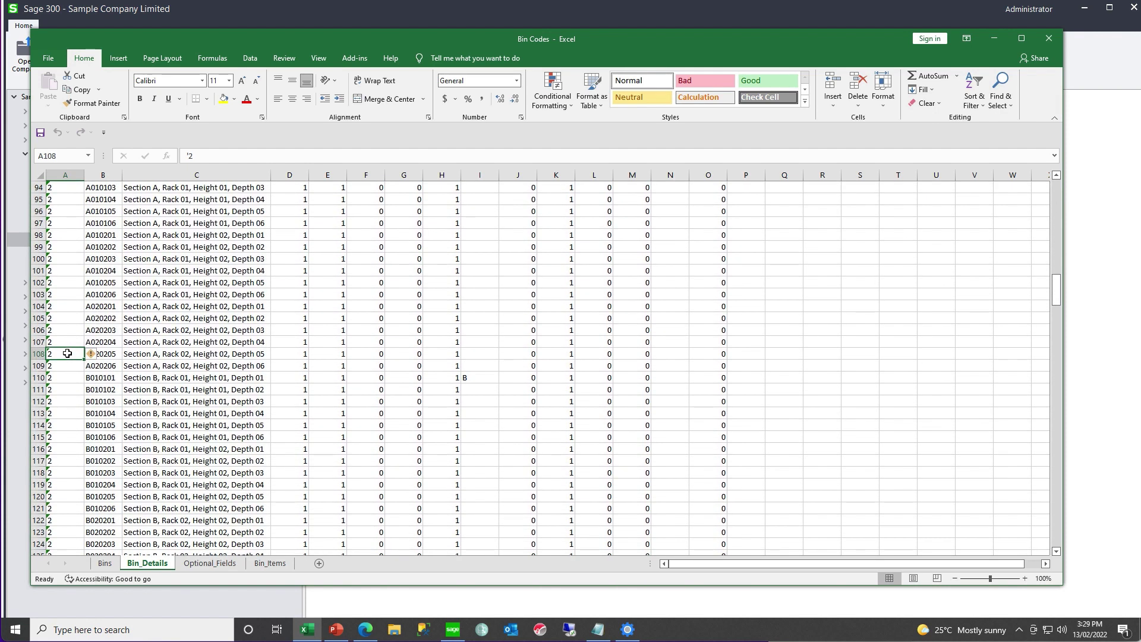
pyautogui.click(1047, 43)
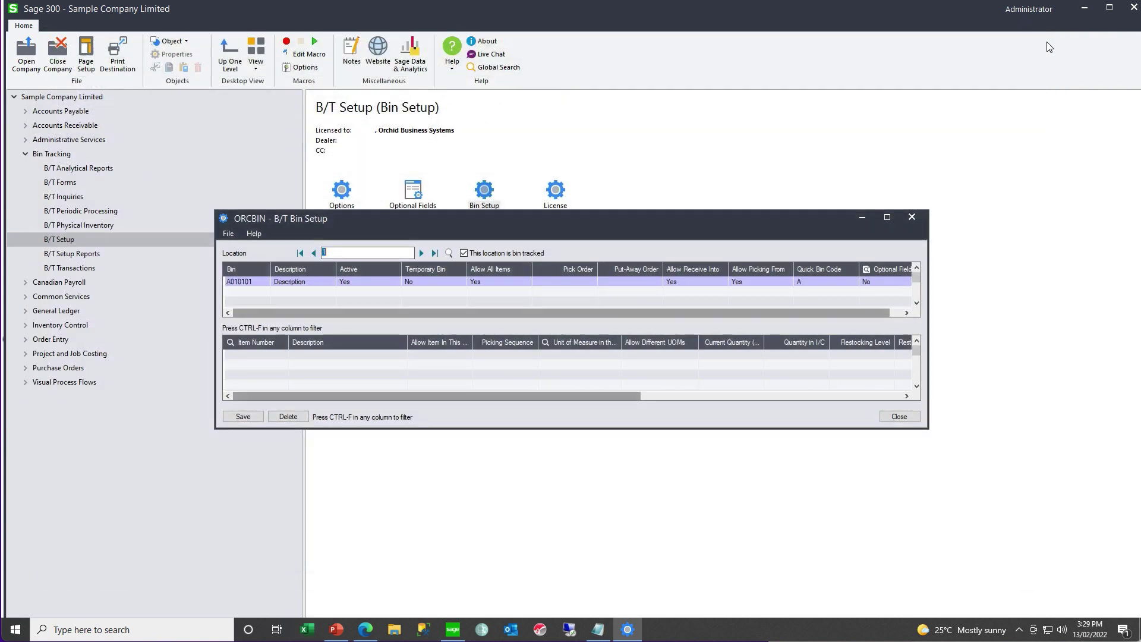
# Import the bin records from C:\Orchid\Bin Codes.xlsx into Bin Setup as Excel 2007 with Insert/Update.
pyautogui.click(234, 234)
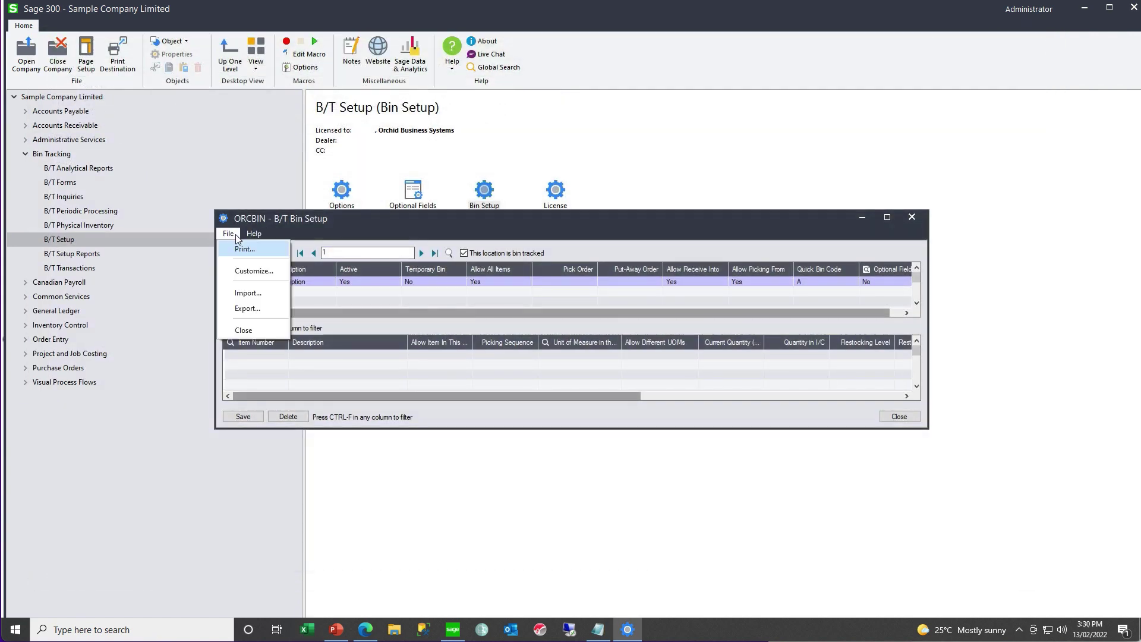
pyautogui.click(240, 294)
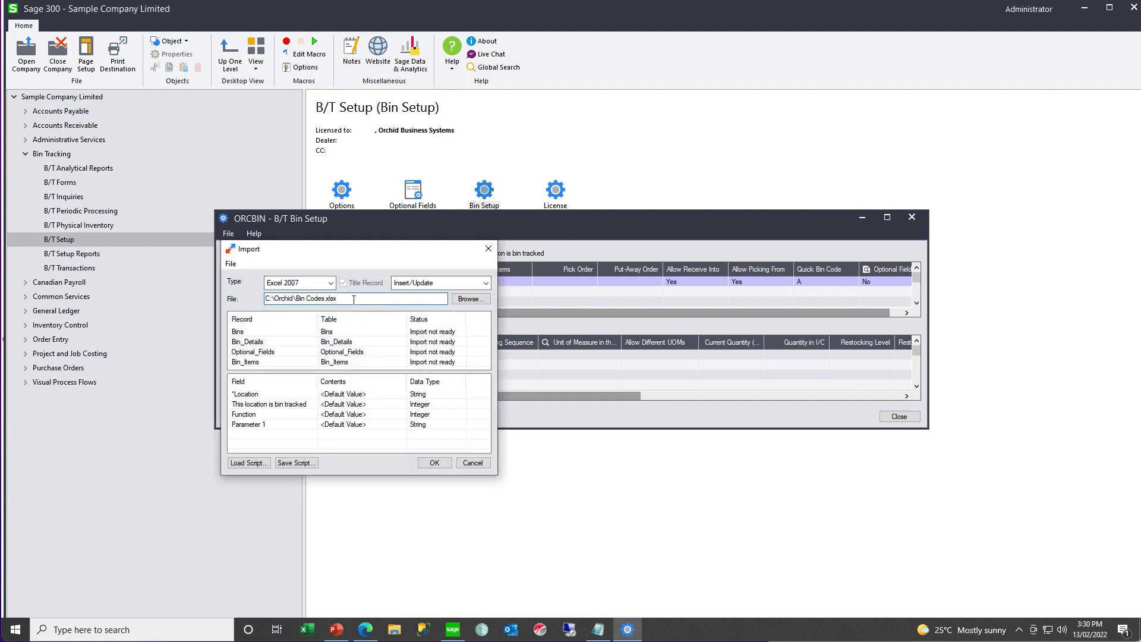
pyautogui.press('Tab')
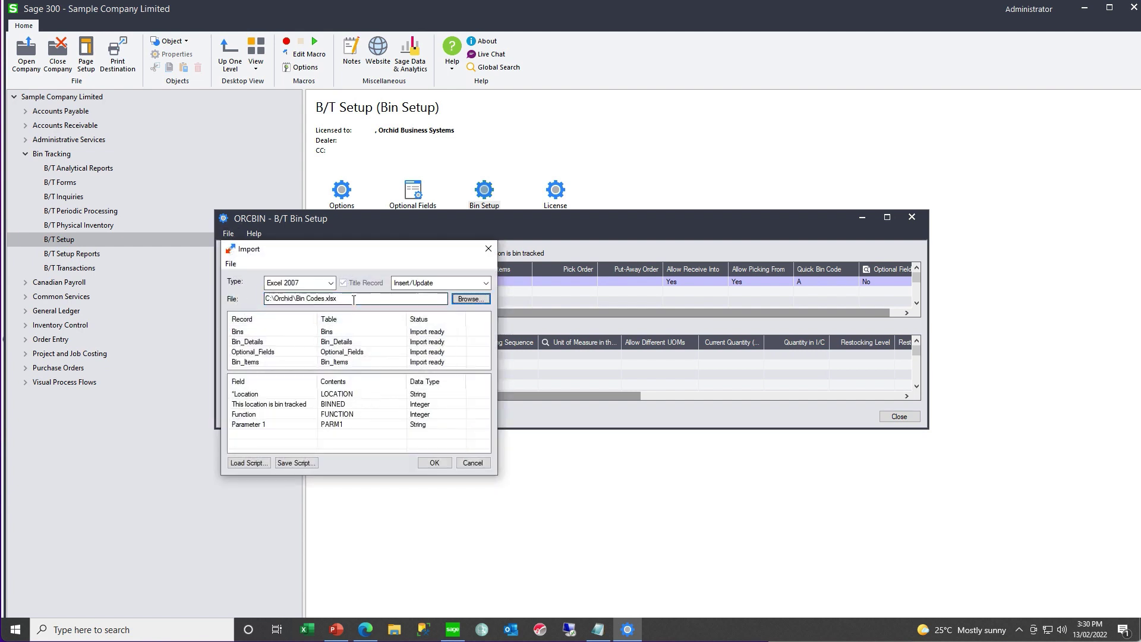
pyautogui.click(434, 463)
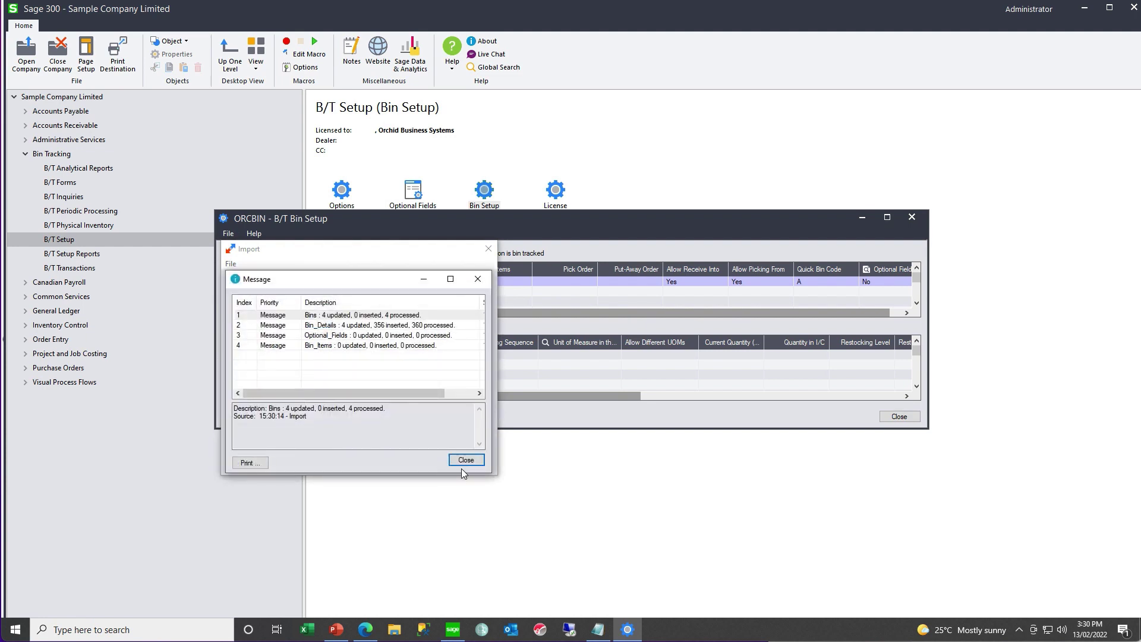
pyautogui.click(463, 460)
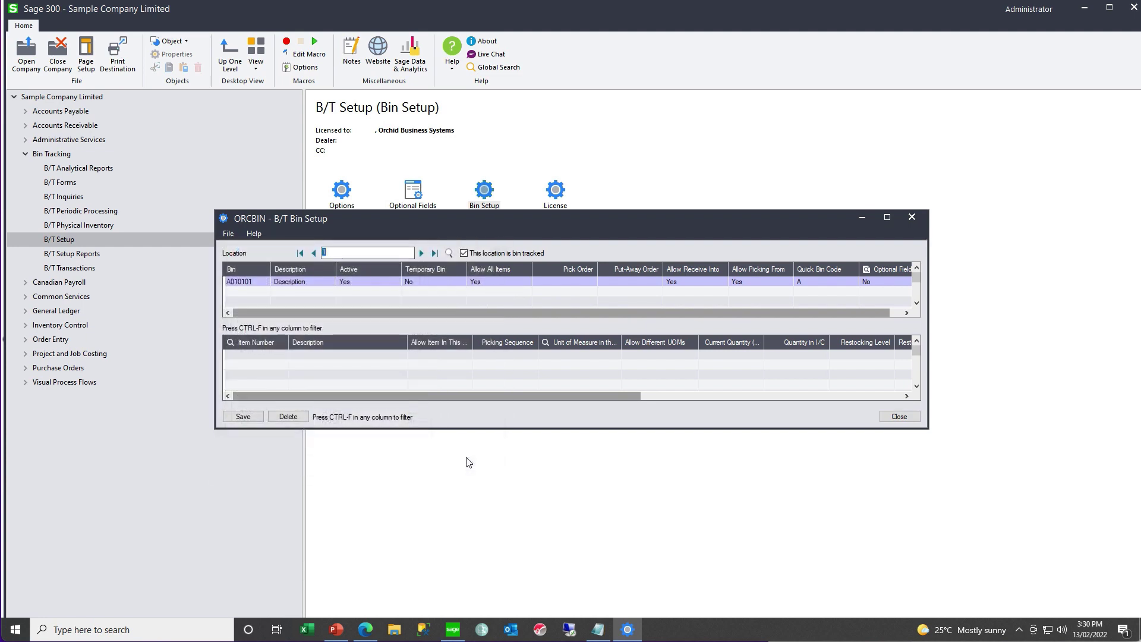
# Check the imported bins across the locations, returning to location 1 and enlarging the Bin Setup window to browse its list.
pyautogui.click(421, 254)
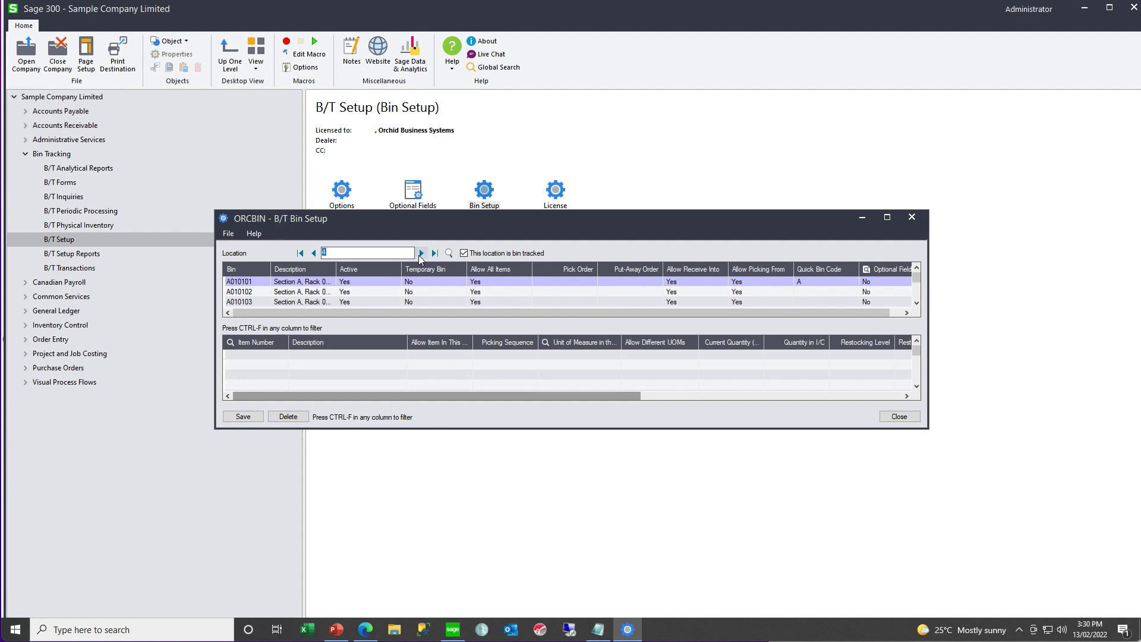
pyautogui.click(300, 253)
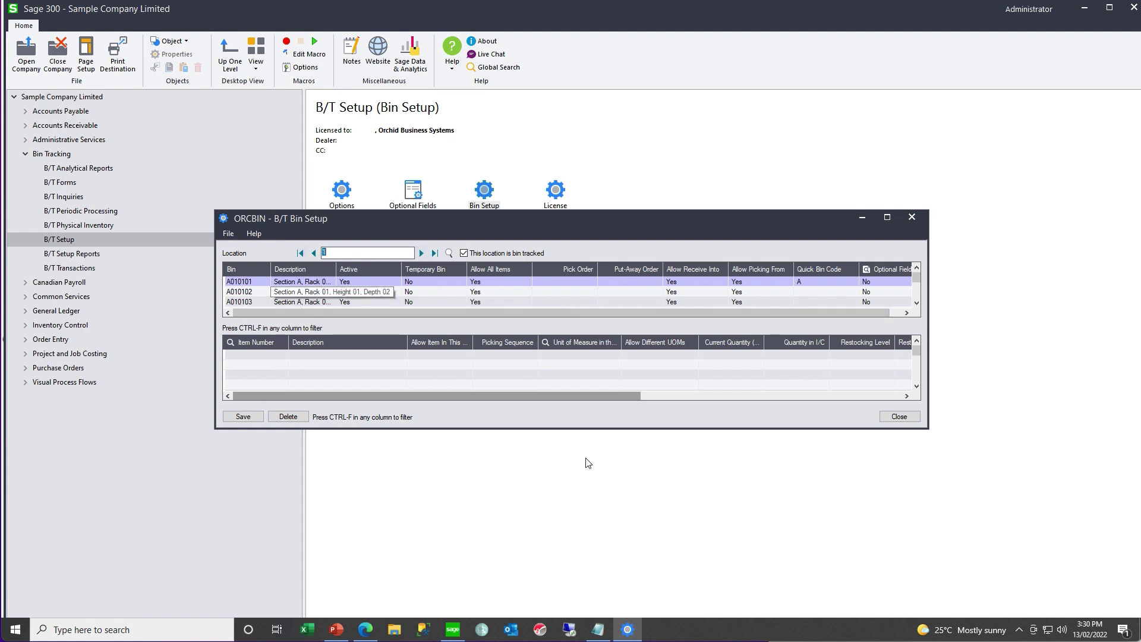
pyautogui.moveTo(867, 428); pyautogui.dragTo(867, 560)
pyautogui.click(917, 327)
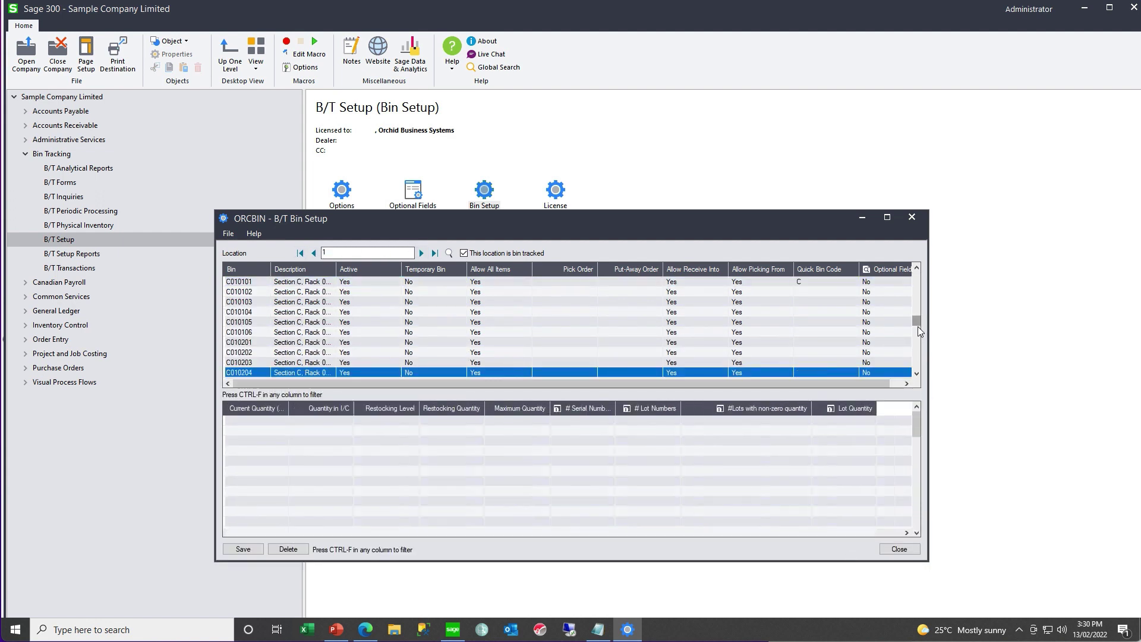
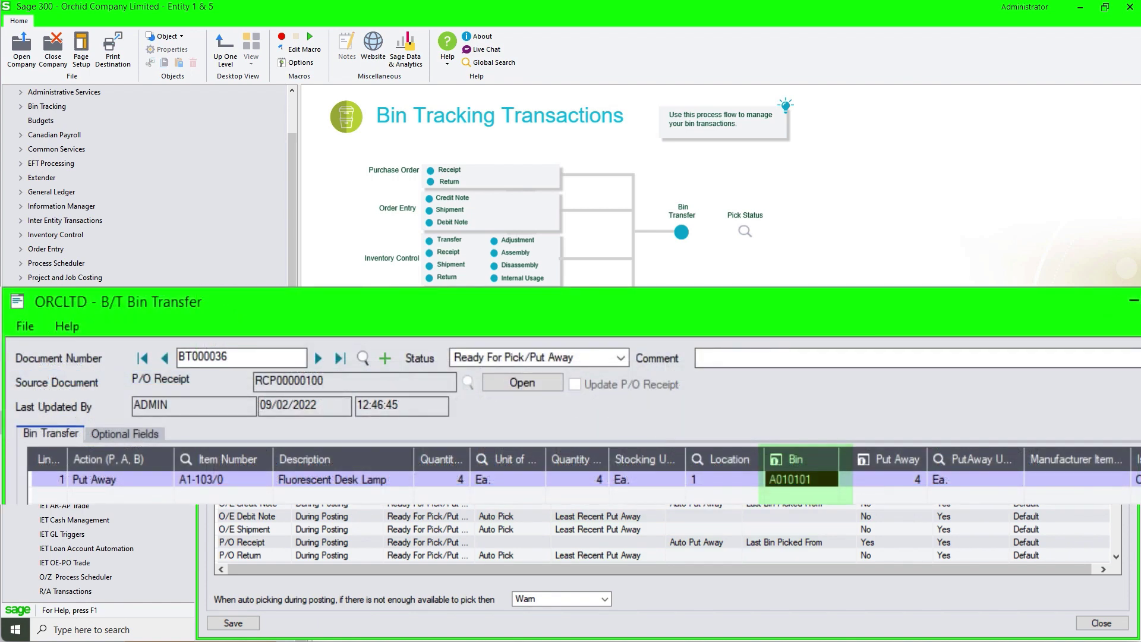
pyautogui.click(621, 357)
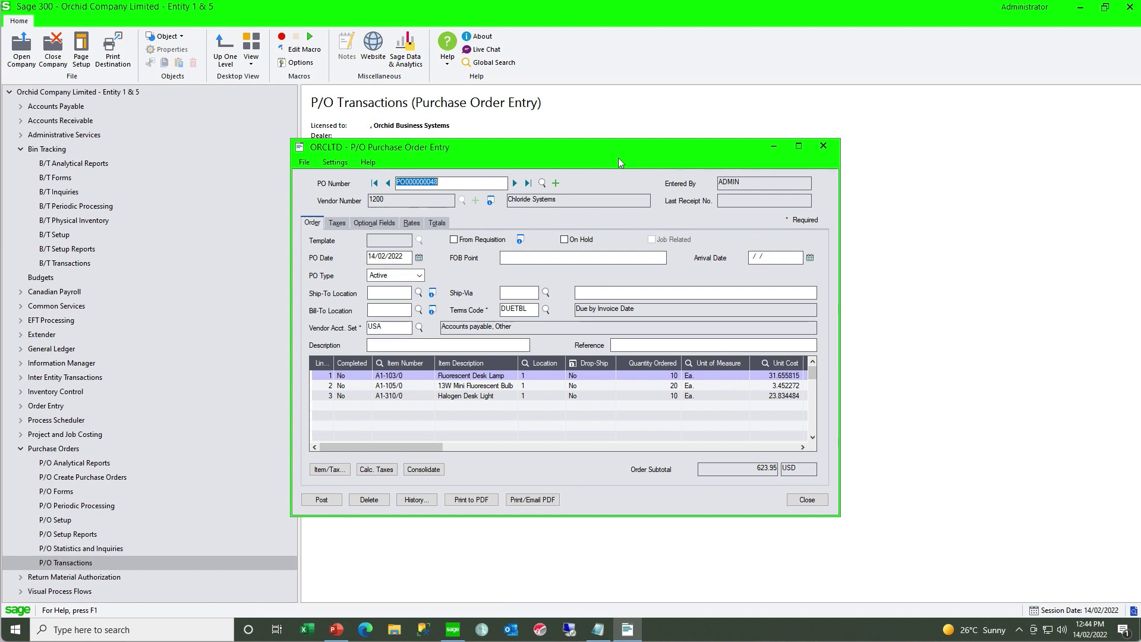
# Close Purchase Order Entry and start a new receipt in Receipt Entry from the Chloride Systems purchase order.
pyautogui.click(823, 146)
pyautogui.doubleClick(479, 200)
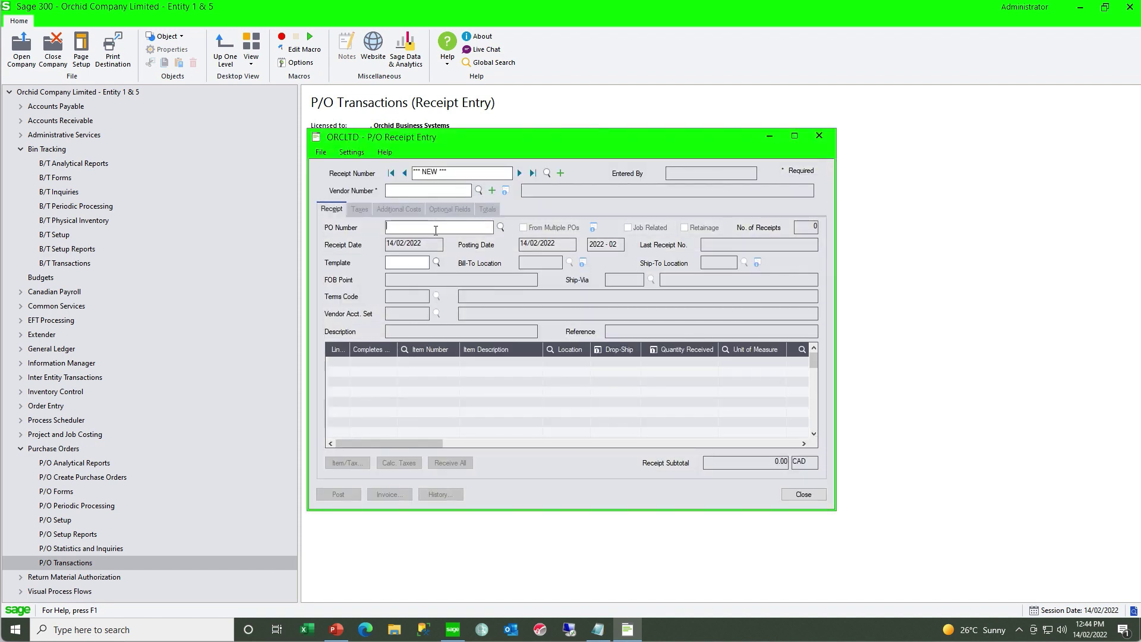
pyautogui.click(500, 227)
pyautogui.click(311, 219)
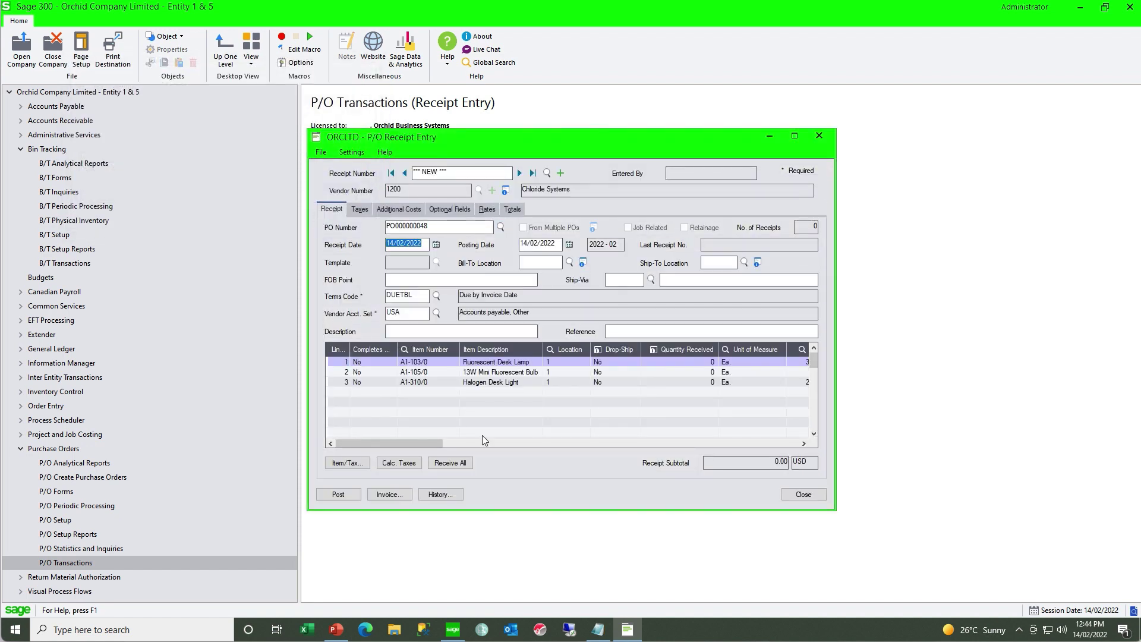
# Receive all the lines of the purchase order and post the receipt, dismissing the posting message.
pyautogui.click(451, 463)
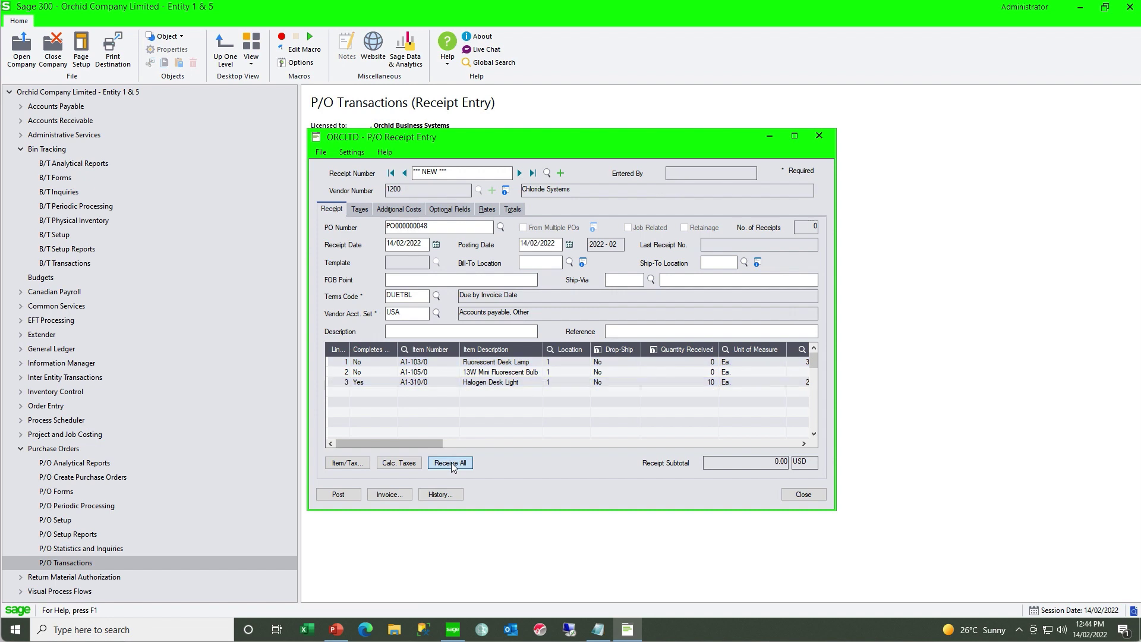
pyautogui.click(342, 494)
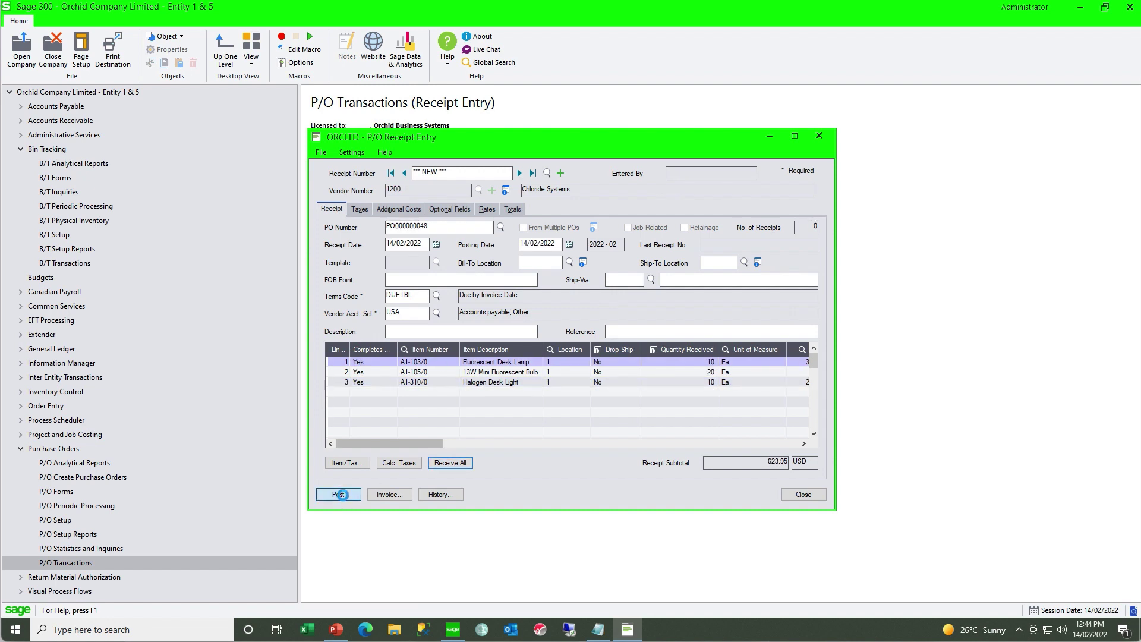
pyautogui.click(571, 380)
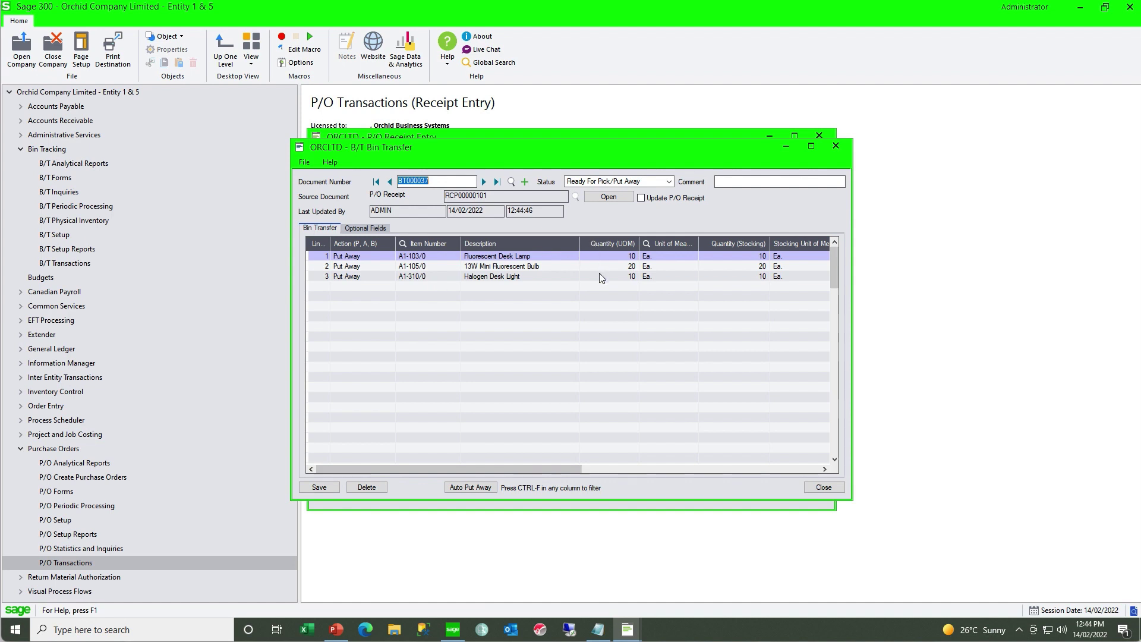
# Examine the default bins and put-away quantities on the bin transfer lines created from the receipt.
pyautogui.moveTo(552, 466); pyautogui.dragTo(673, 479)
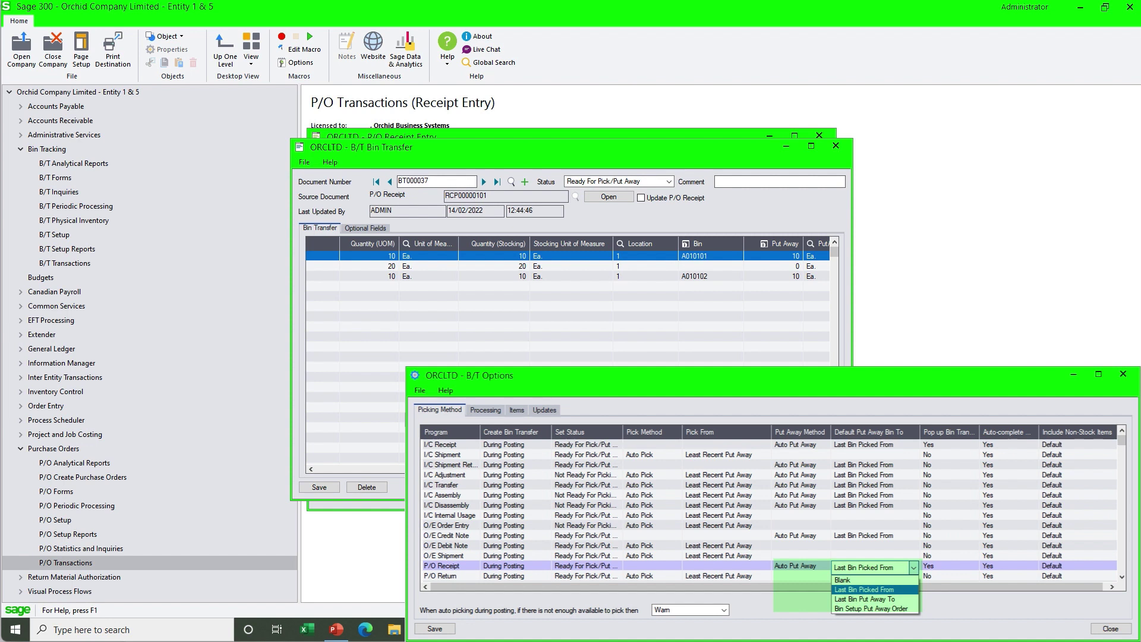
pyautogui.click(710, 261)
pyautogui.click(704, 276)
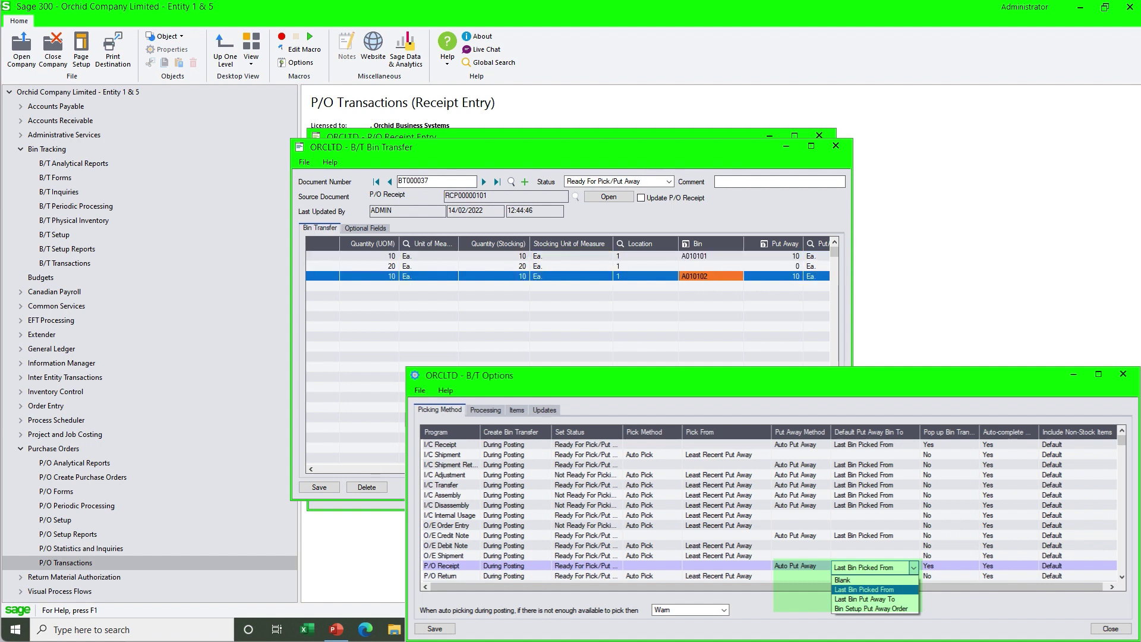
pyautogui.hscroll(-6, 567, 350)
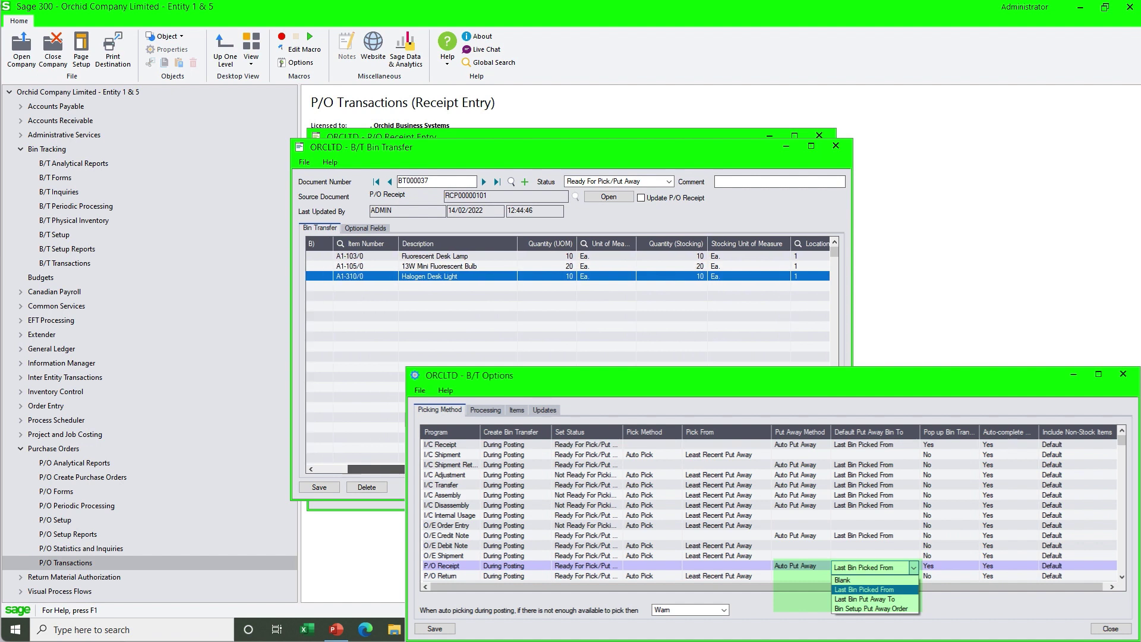
pyautogui.hscroll(6, 568, 351)
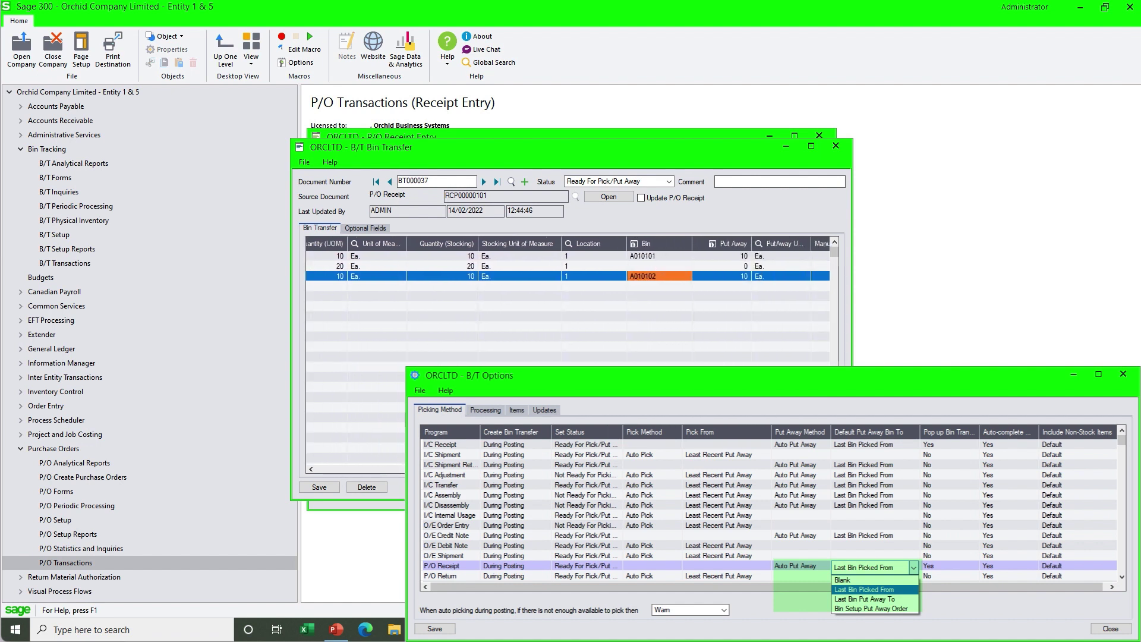
# Assign bin C010101 with a put-away quantity of 20 to the second bin transfer line.
pyautogui.click(664, 266)
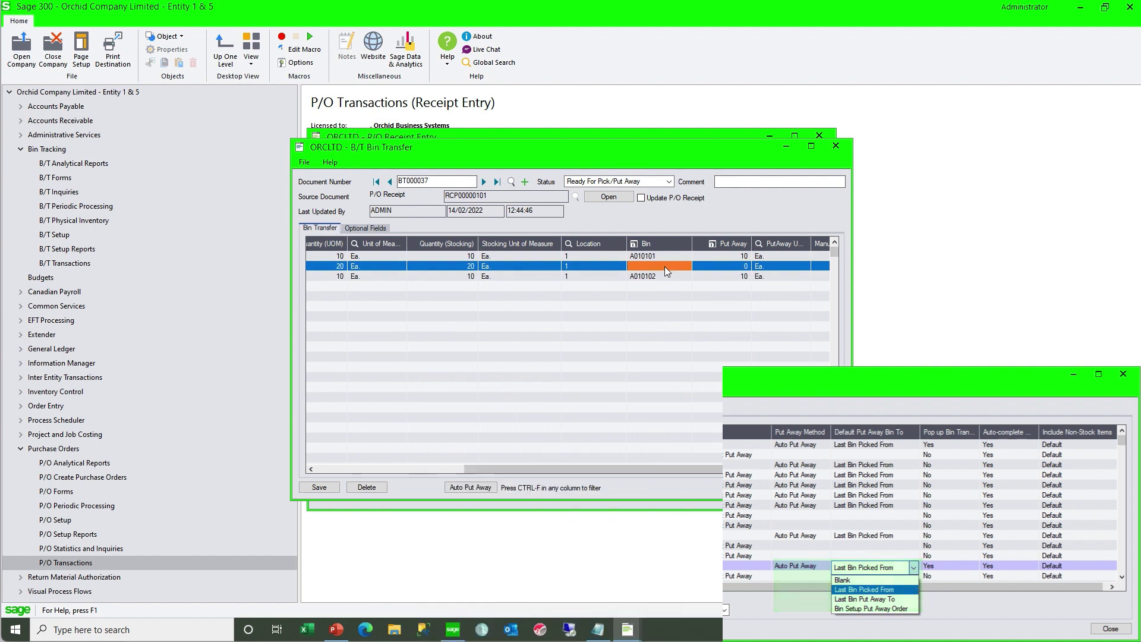
pyautogui.click(647, 265)
pyautogui.write('C')
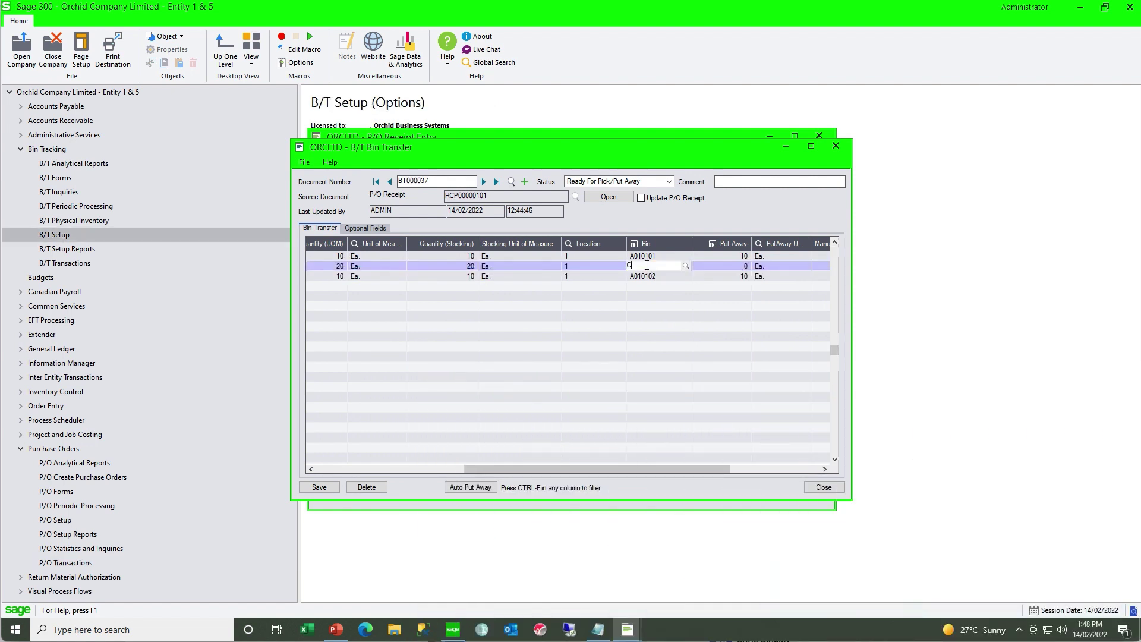
pyautogui.write('010101')
pyautogui.press('Tab')
pyautogui.write('20')
pyautogui.press('Tab')
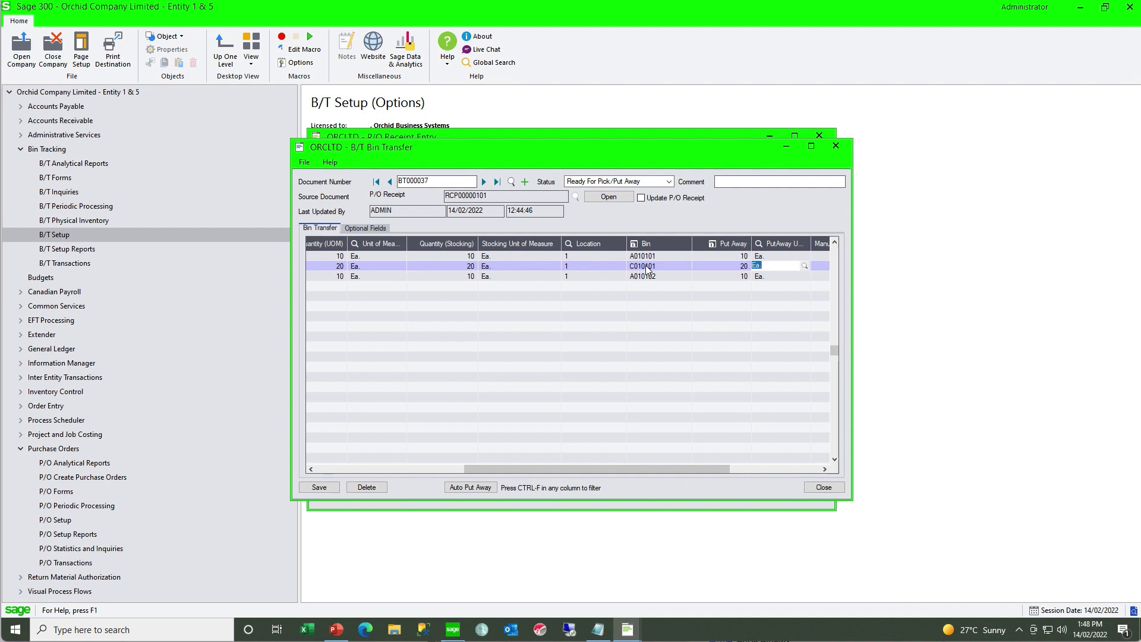
# Save the receipt's bin transfer with its status set to Completed and close the Bin Transfer window.
pyautogui.click(327, 491)
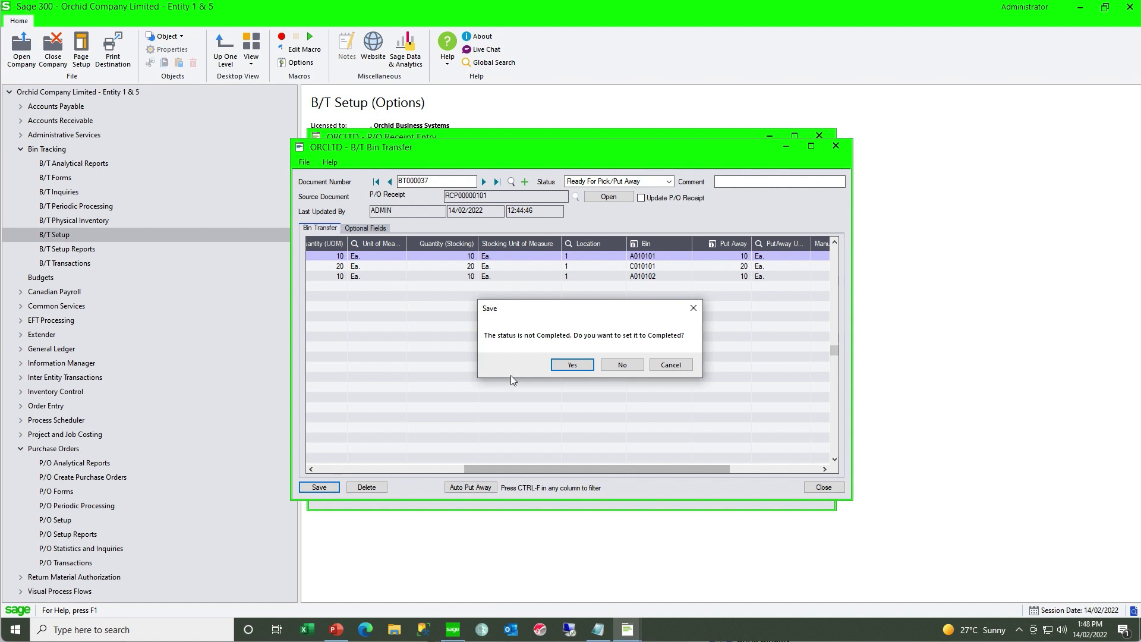
pyautogui.click(564, 367)
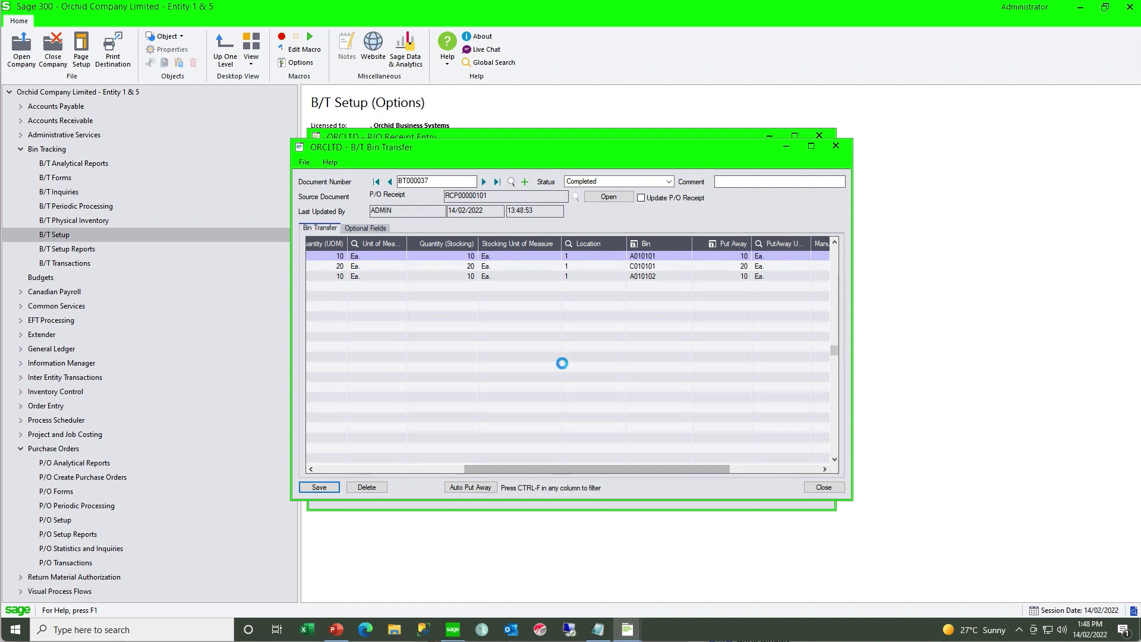
pyautogui.click(835, 146)
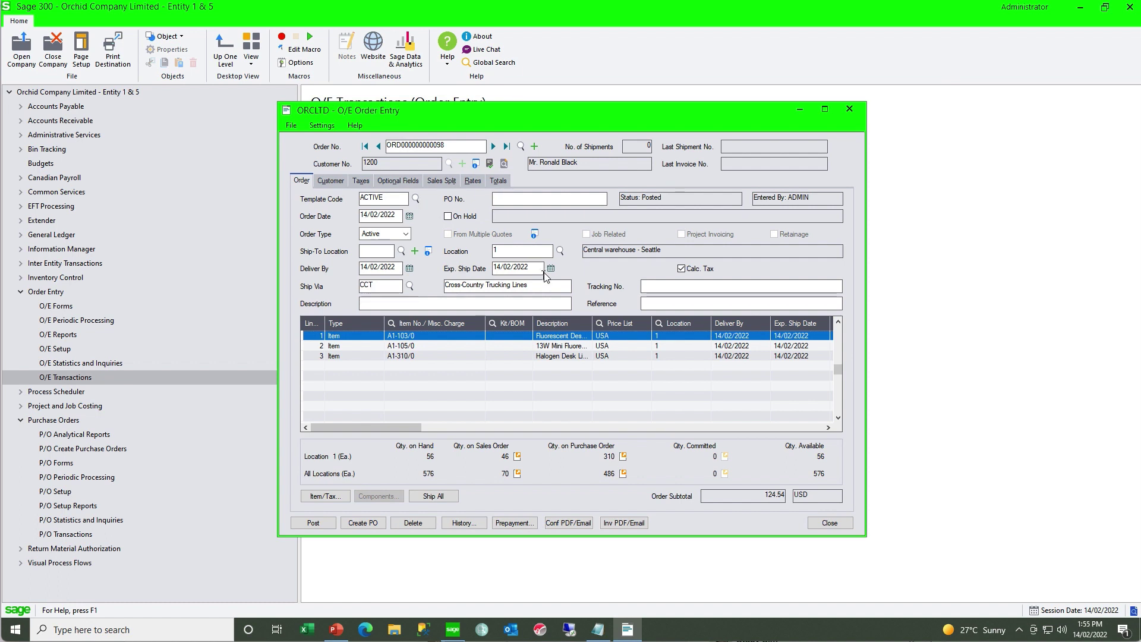
# Ship all lines of the open sales order in Order Entry and post it.
pyautogui.click(425, 498)
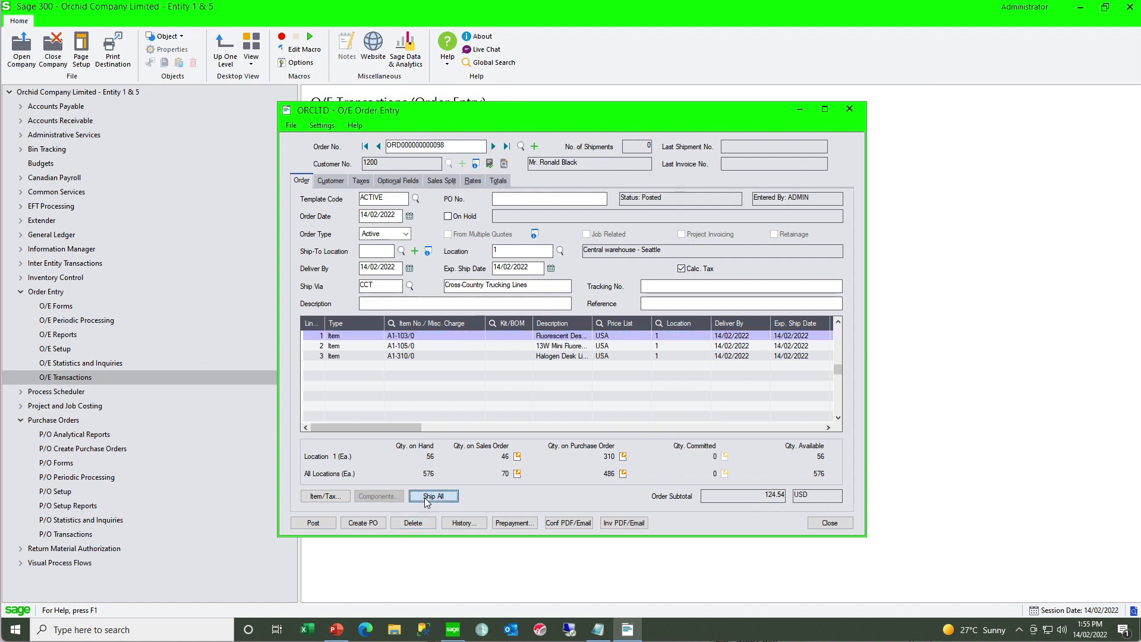
pyautogui.click(320, 523)
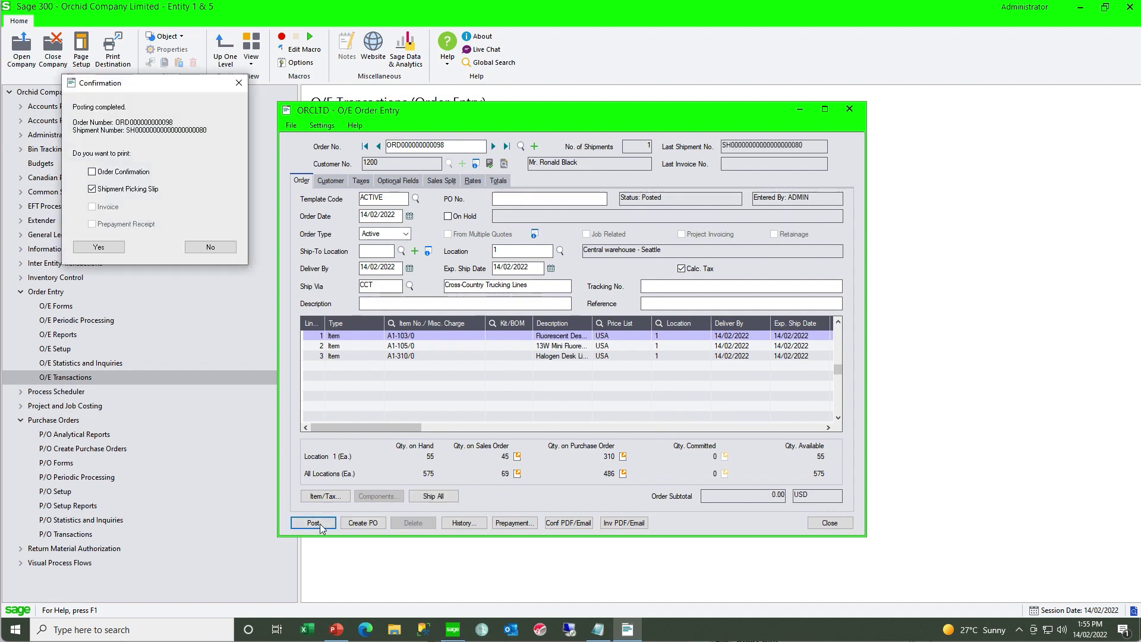
pyautogui.moveTo(141, 84); pyautogui.dragTo(584, 174)
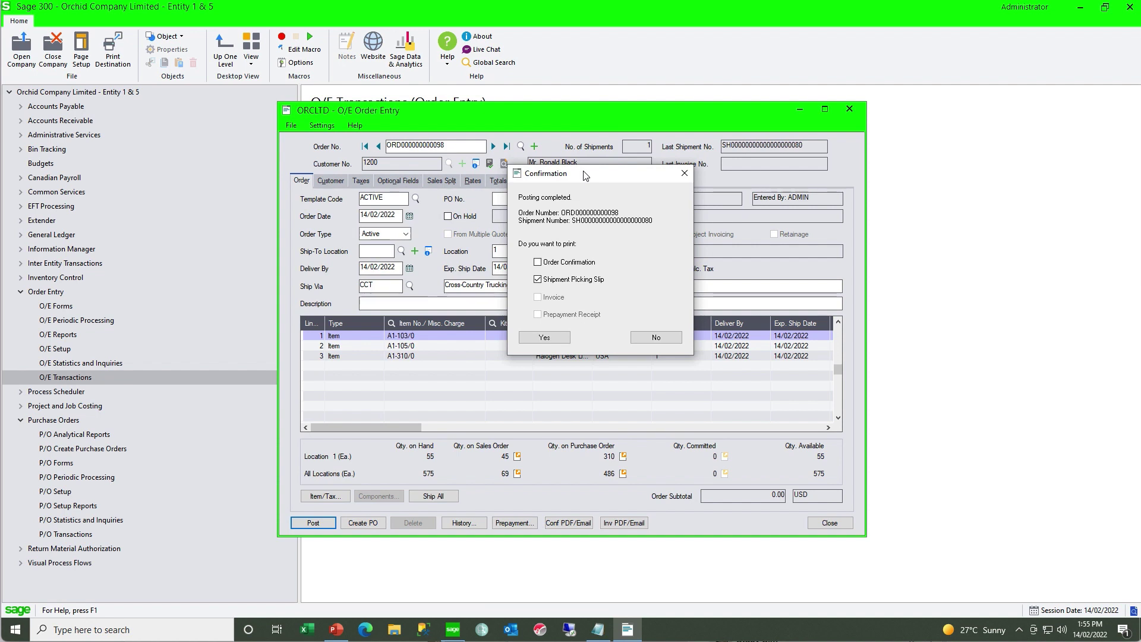
# Print the Shipment Picking Slip for the posted shipment, then close the preview and the Picking Slips window.
pyautogui.click(540, 338)
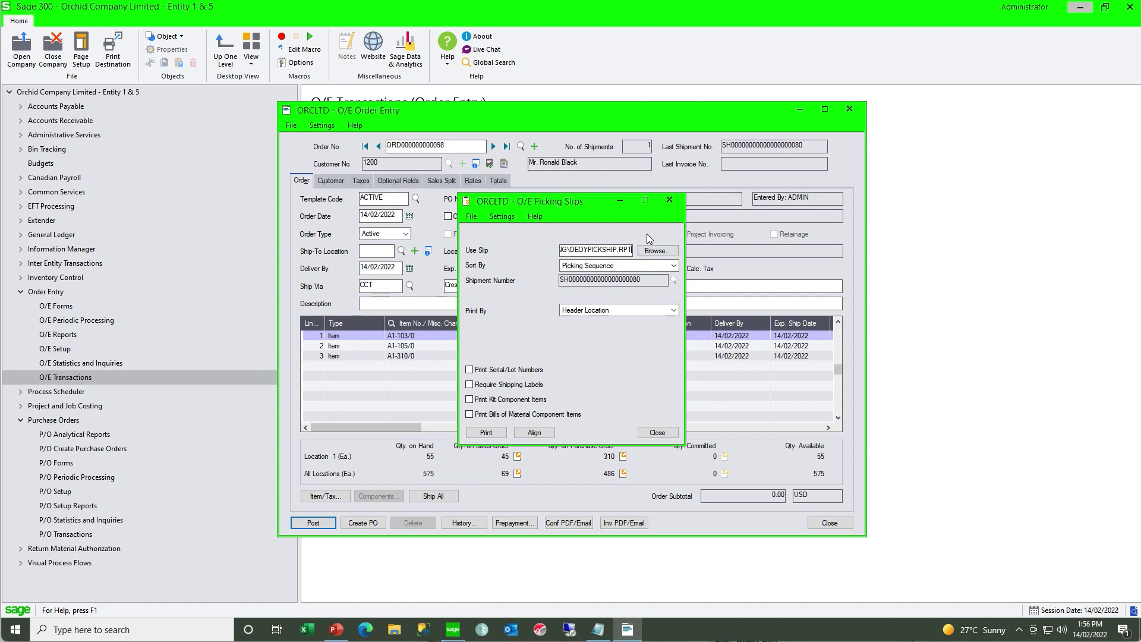
pyautogui.click(486, 433)
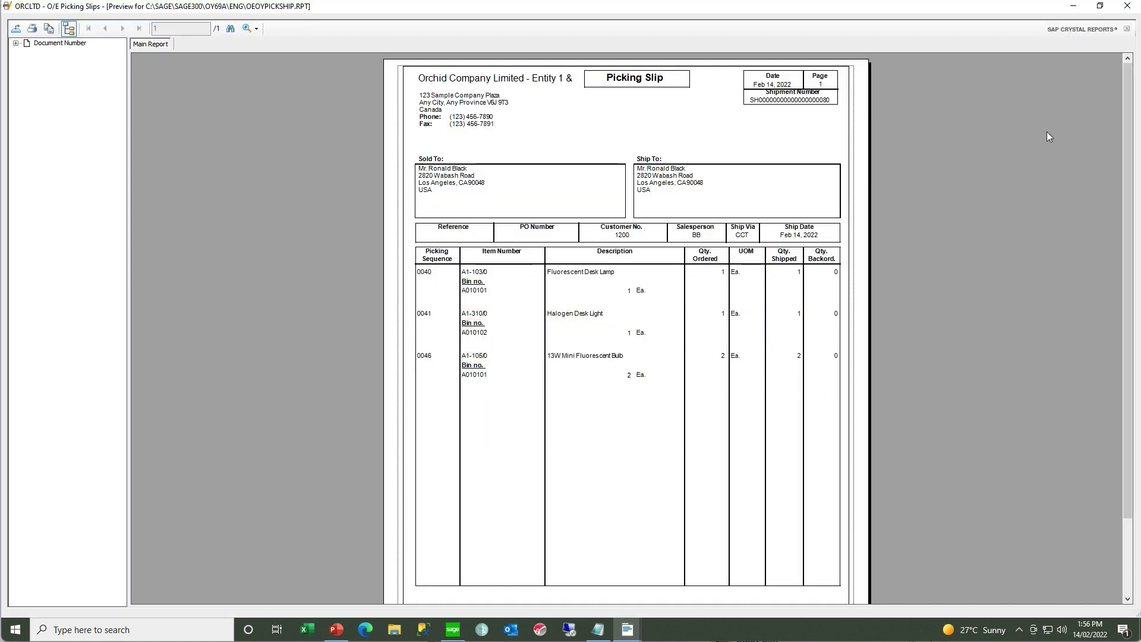
pyautogui.click(1126, 7)
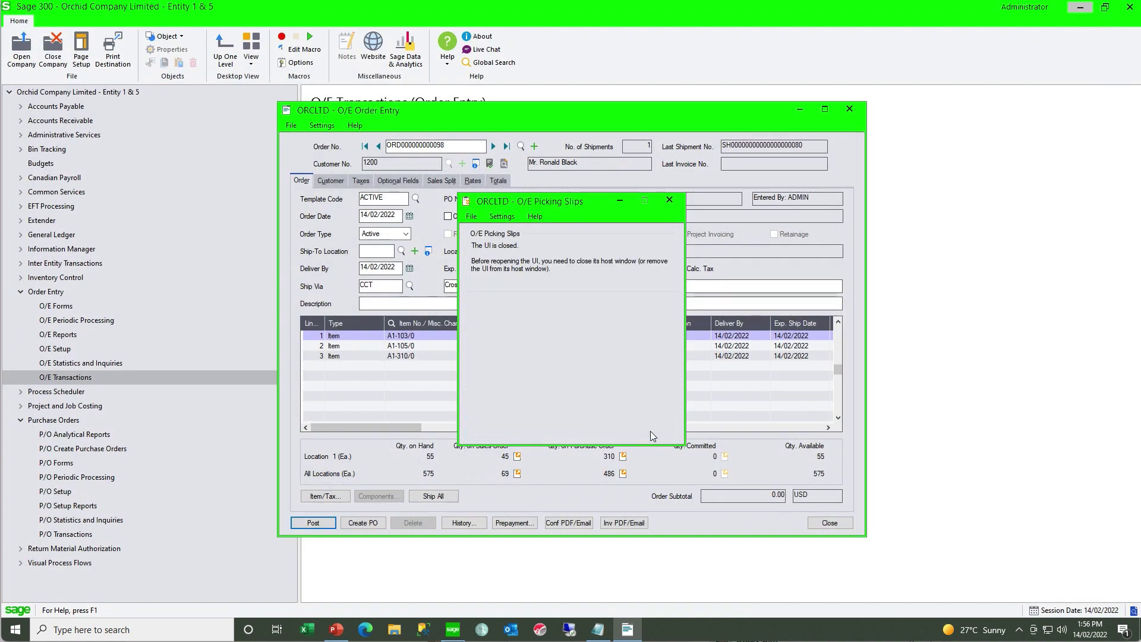
pyautogui.click(650, 430)
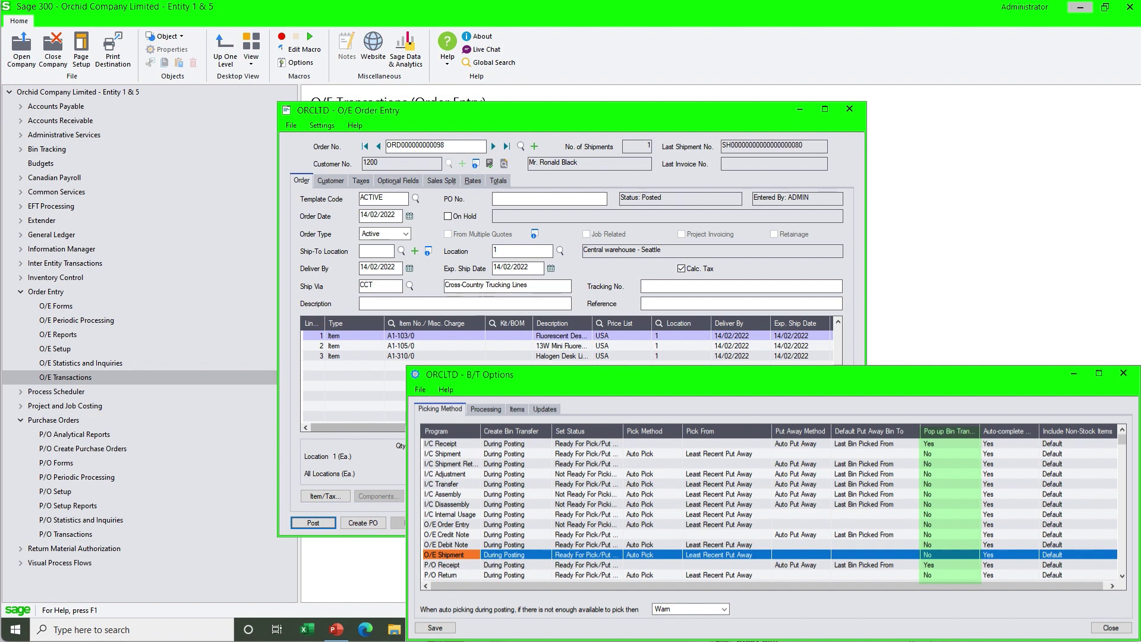
# Close Order Entry and open Pick Status from the Bin Tracking transactions.
pyautogui.click(1111, 627)
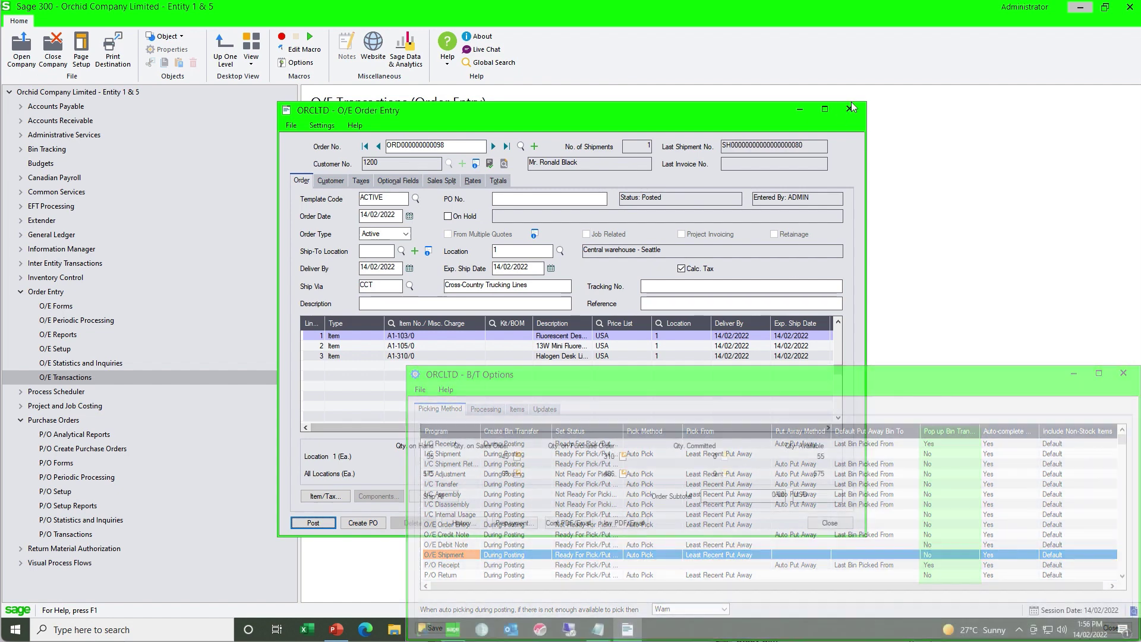
pyautogui.click(850, 110)
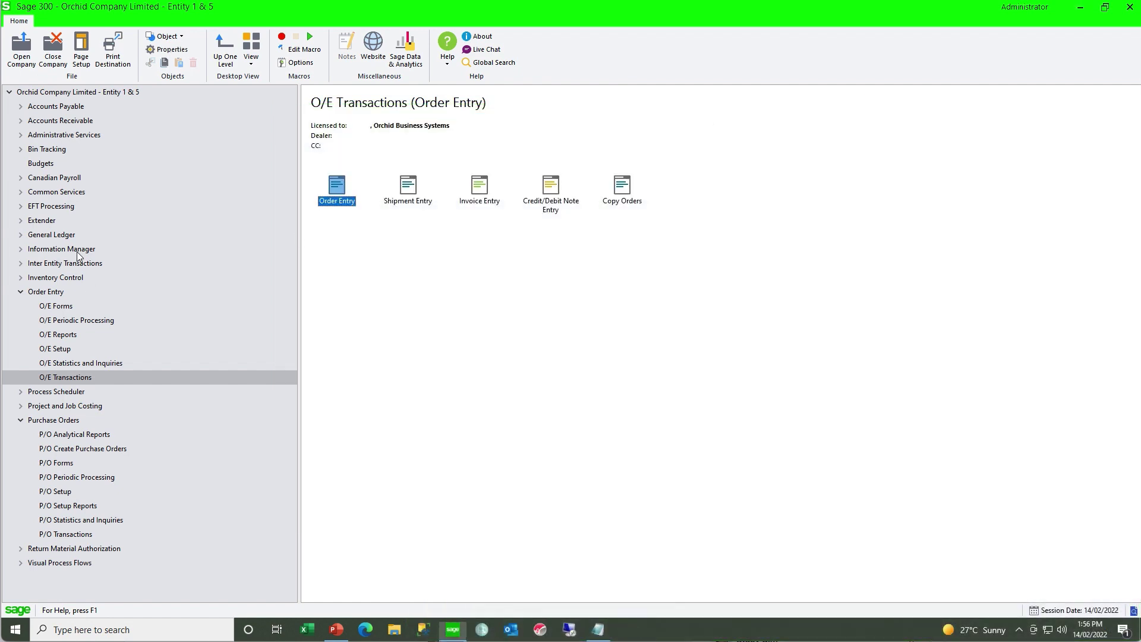
pyautogui.click(21, 149)
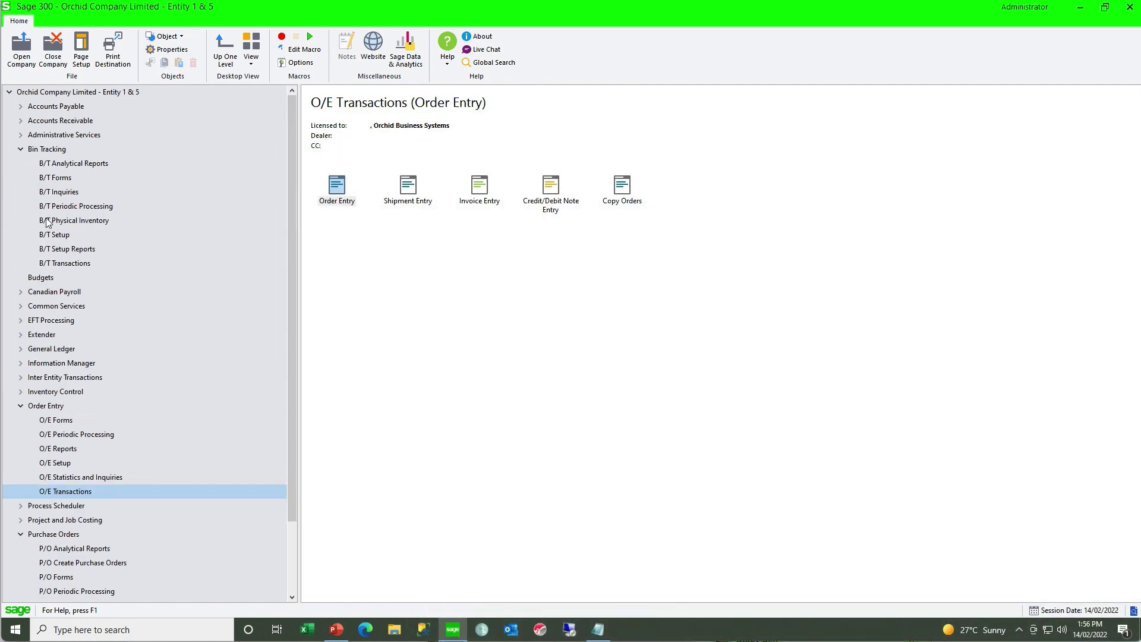
pyautogui.click(55, 263)
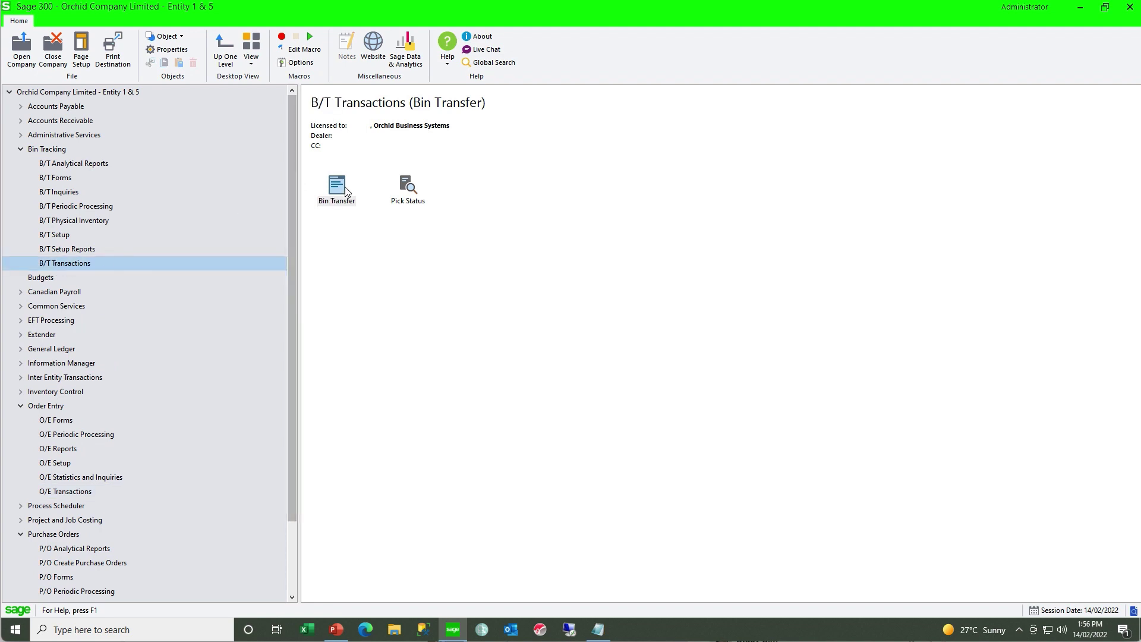
pyautogui.doubleClick(400, 195)
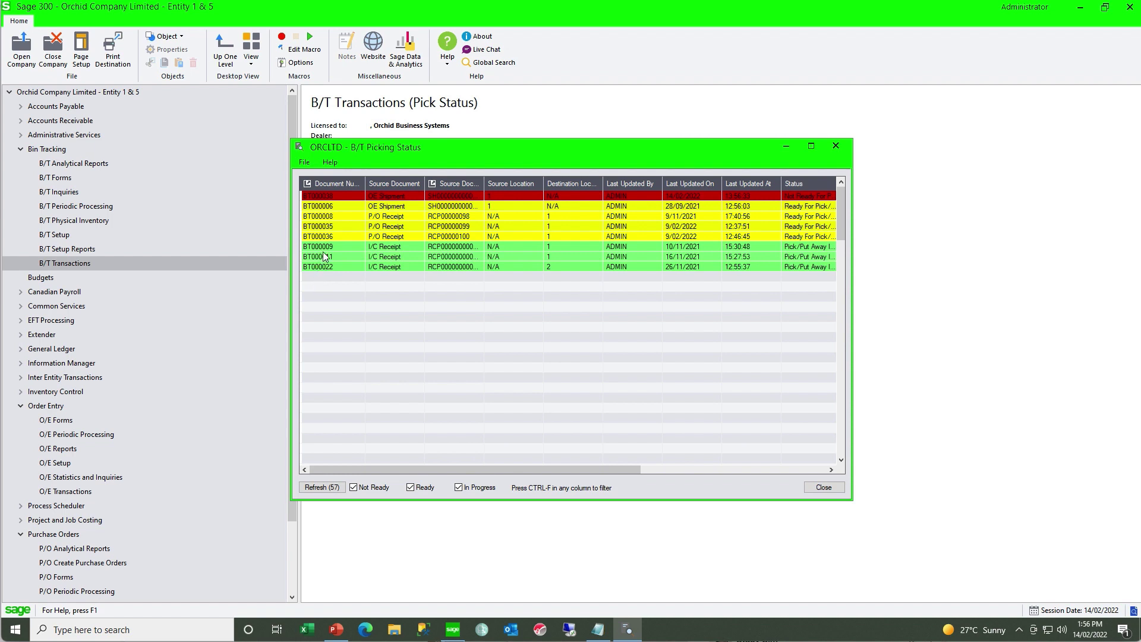
# Open the new O/E shipment's bin transfer from the picking status list and check the bins on its lines.
pyautogui.click(334, 197)
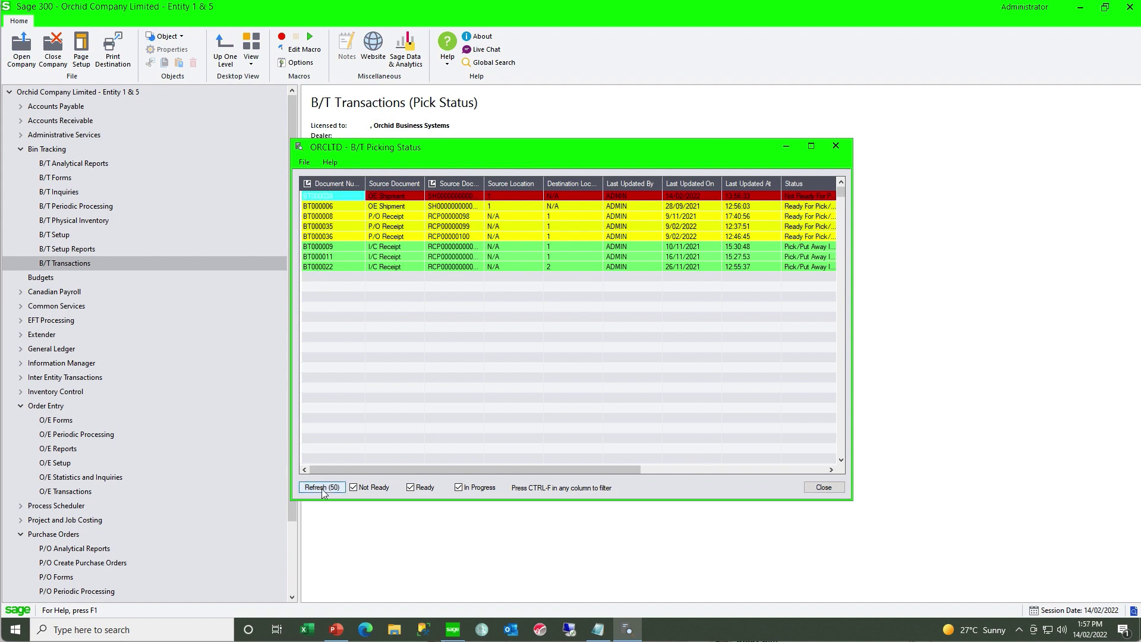
pyautogui.click(345, 193)
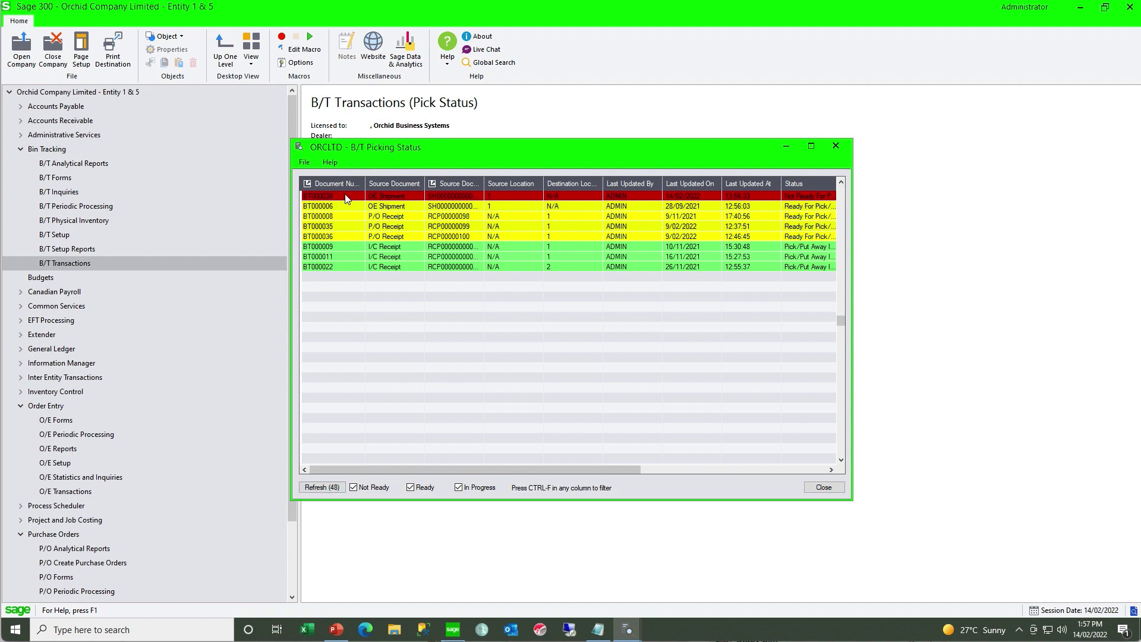
pyautogui.doubleClick(347, 197)
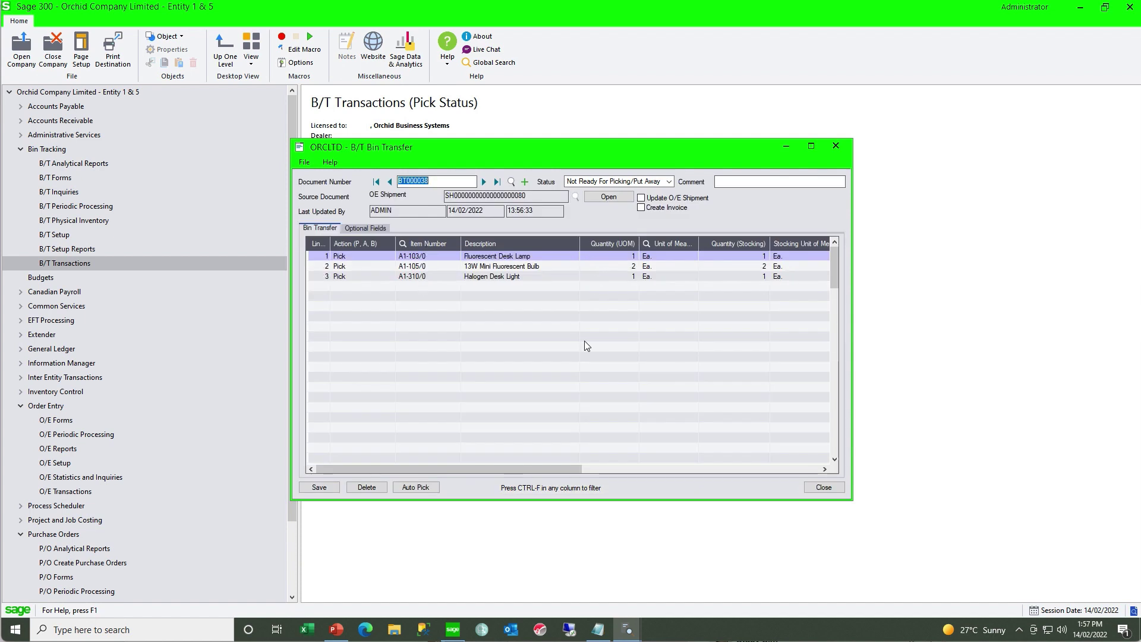
pyautogui.moveTo(530, 468); pyautogui.dragTo(616, 468)
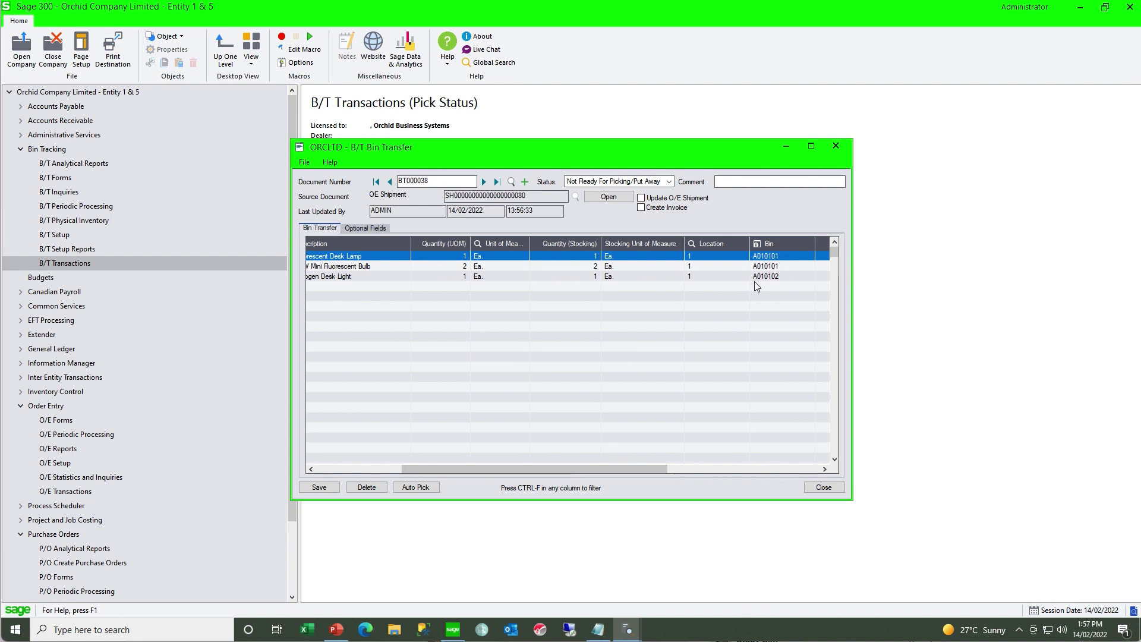
# Save the shipment's bin transfer as Completed, close it and refresh the picking status list.
pyautogui.click(315, 488)
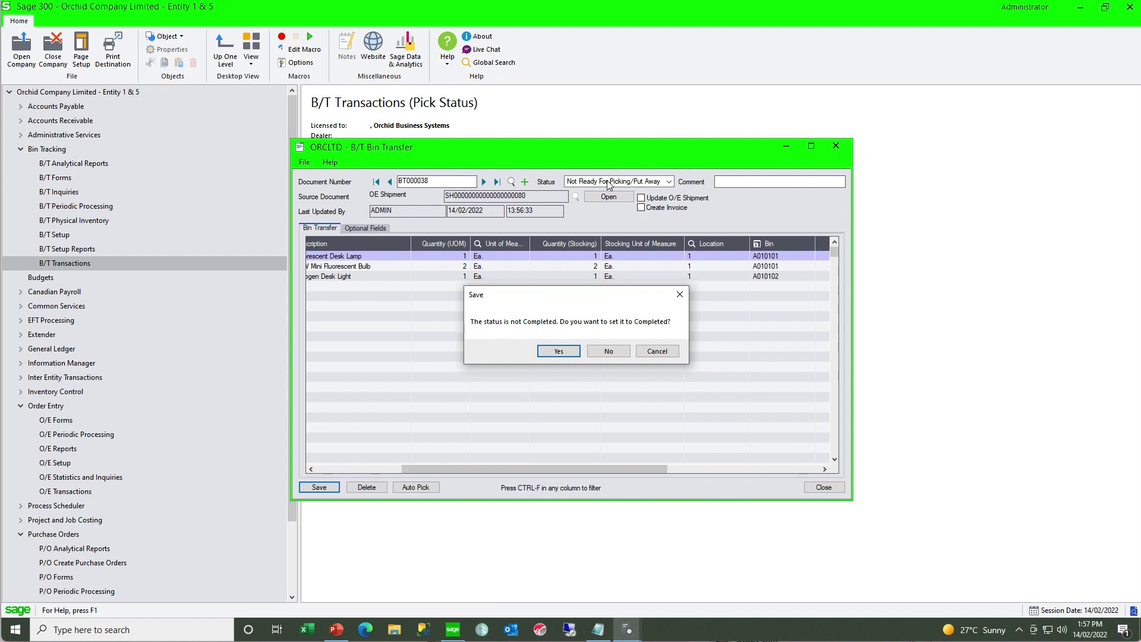
pyautogui.click(543, 353)
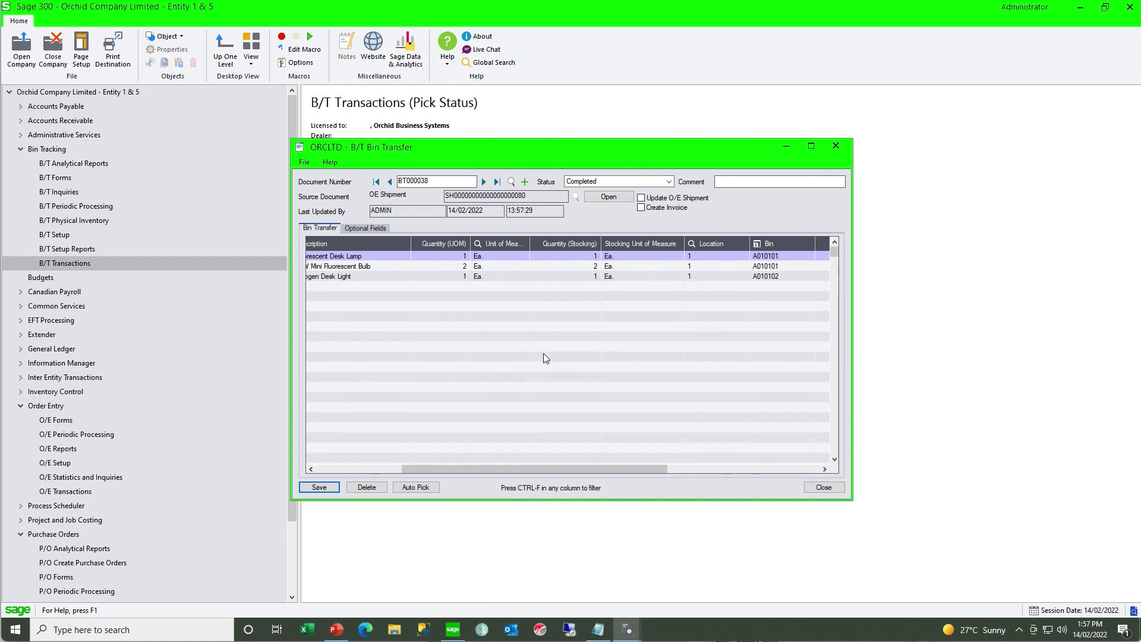
pyautogui.click(815, 489)
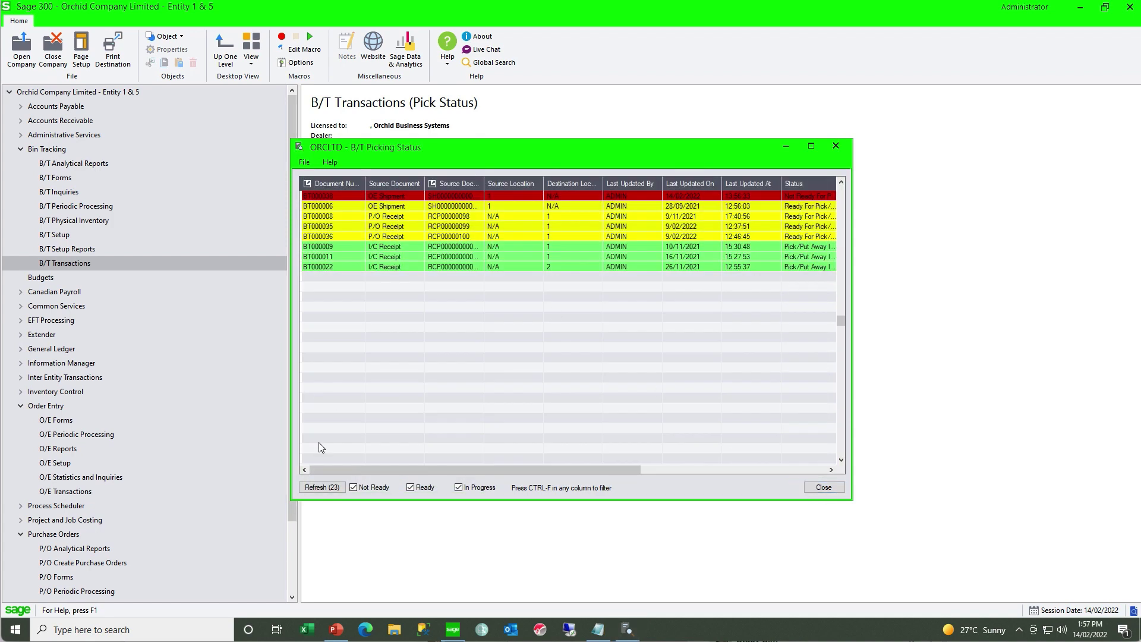
pyautogui.click(323, 487)
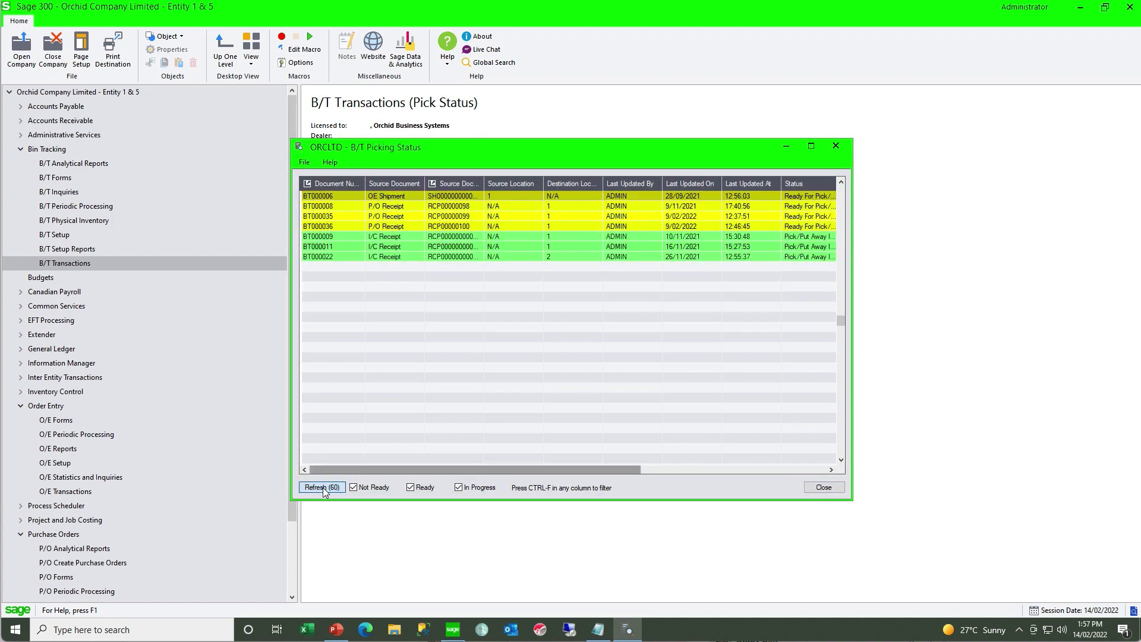
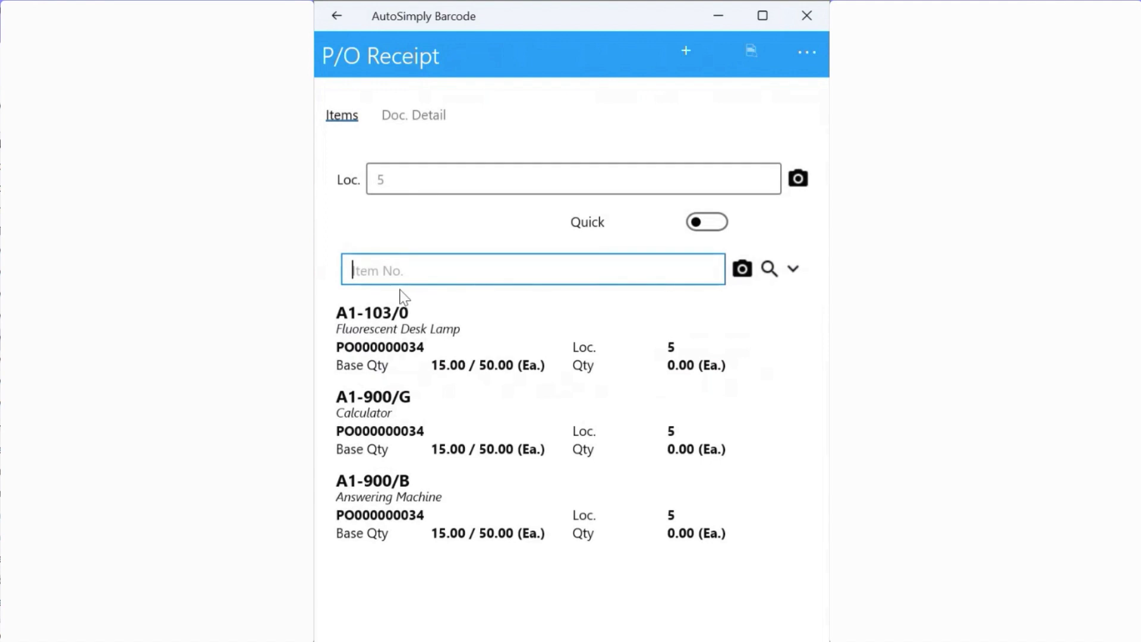
# In AutoSimply Barcode's P/O Receipt, look up item a11030 and set its total received quantity to 15.
pyautogui.write('a11030')
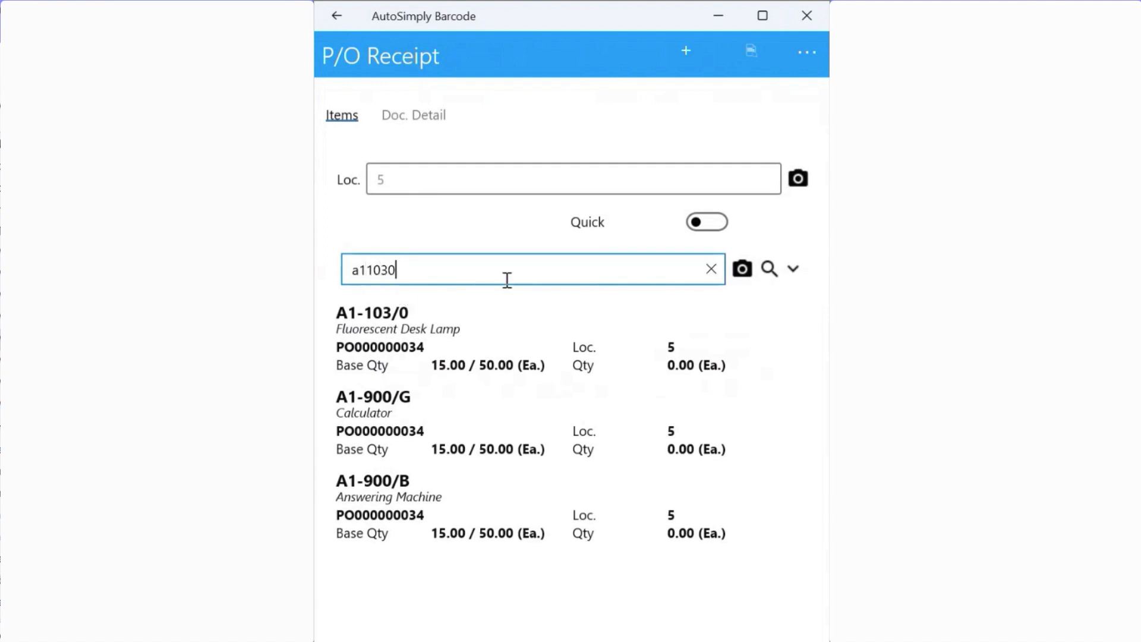
pyautogui.press('Return')
pyautogui.write('15')
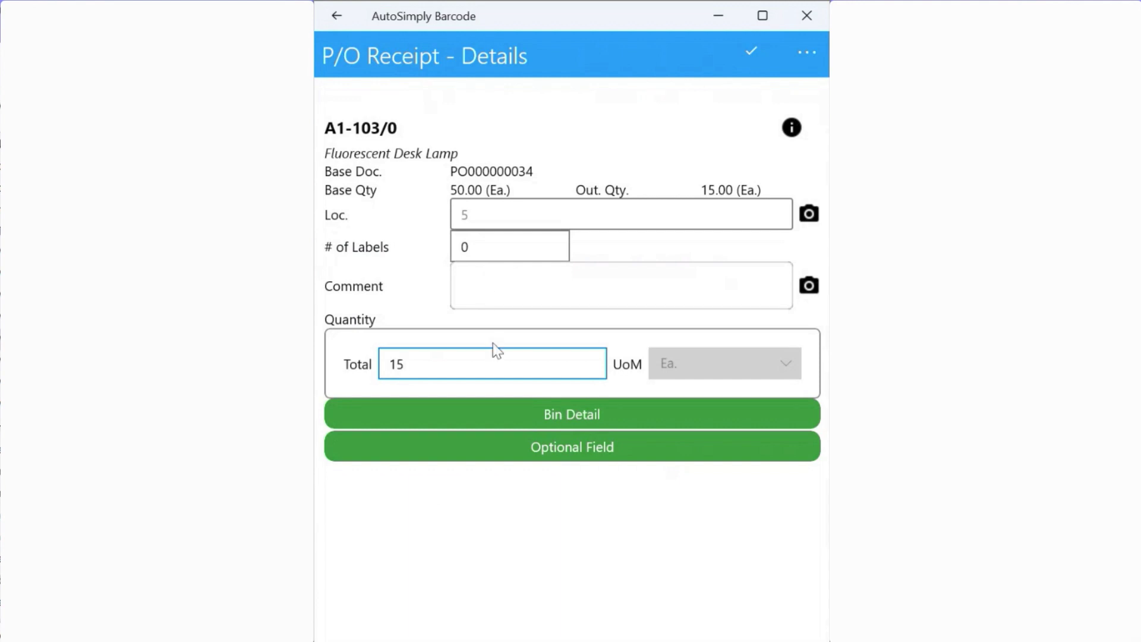
# Allocate 8 units of A1-103/0 to bin 501 and 7 to bin 502, then confirm the bin and receipt details.
pyautogui.click(497, 426)
pyautogui.write('501')
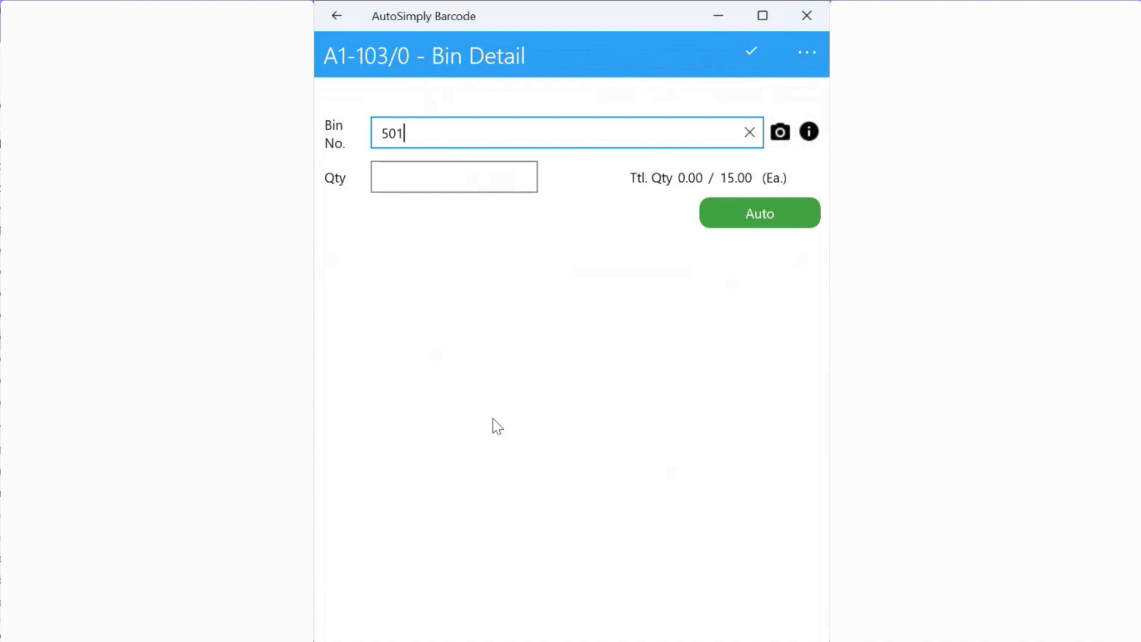
pyautogui.press('Tab')
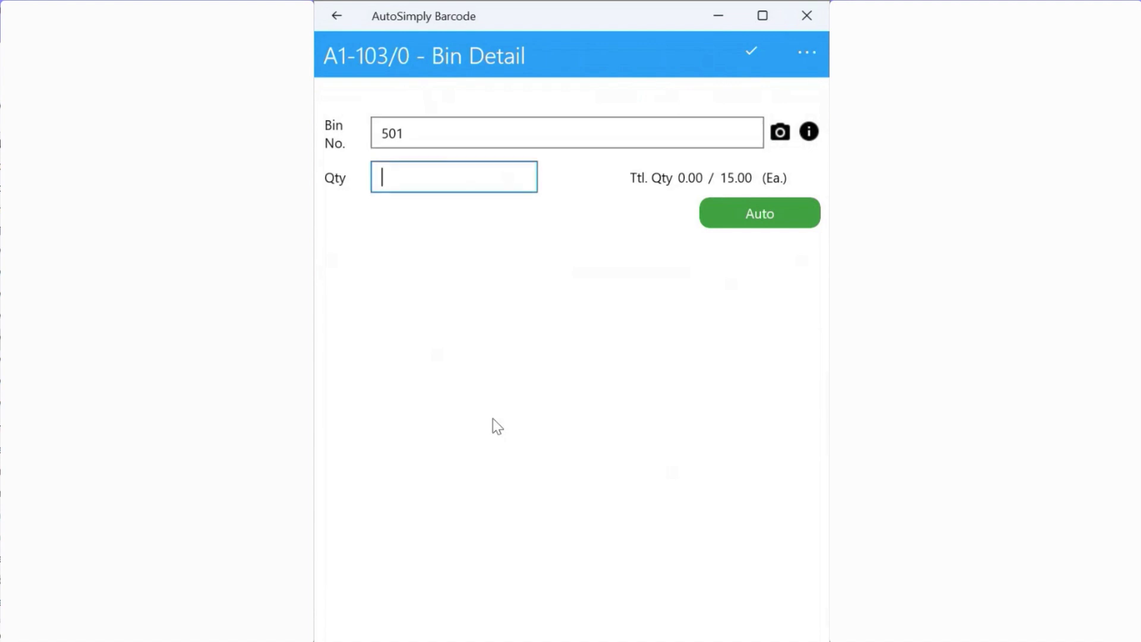
pyautogui.write('8502')
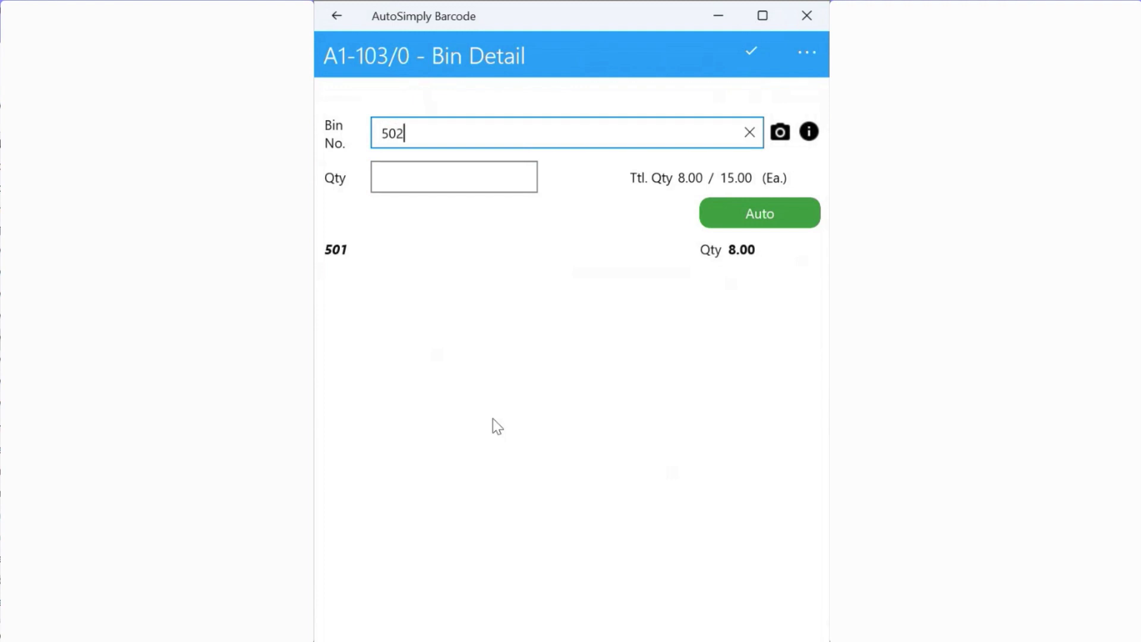
pyautogui.press('Return')
pyautogui.write('7')
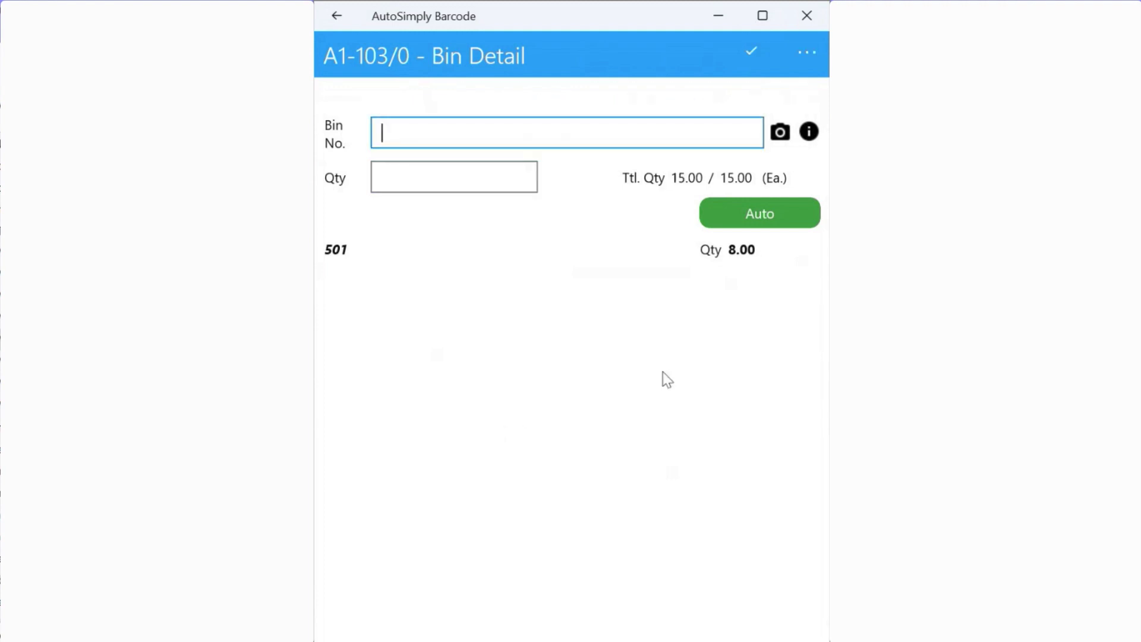
pyautogui.click(750, 58)
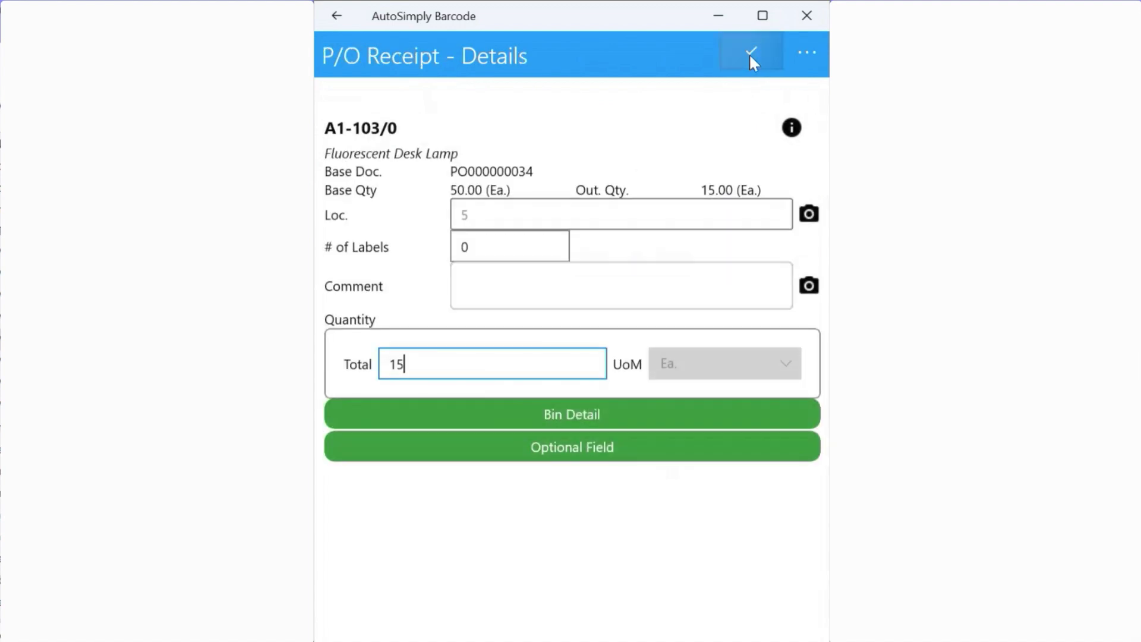
pyautogui.click(750, 55)
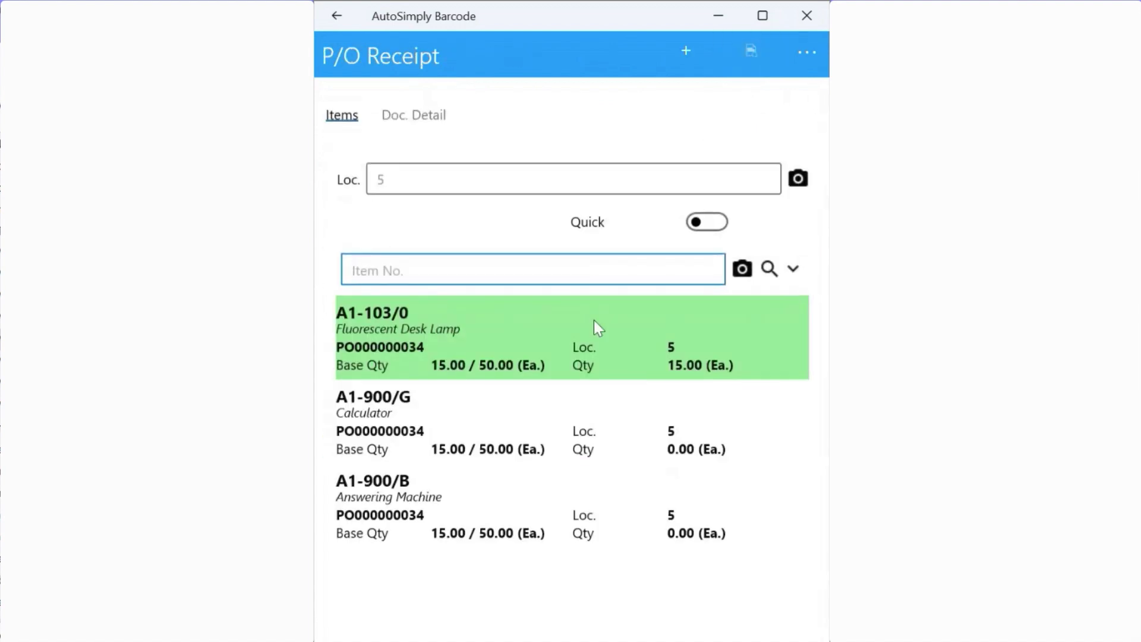
# Set the total received quantity of A1-900/G to 15 and allocate all 15 units to bin 501.
pyautogui.click(439, 457)
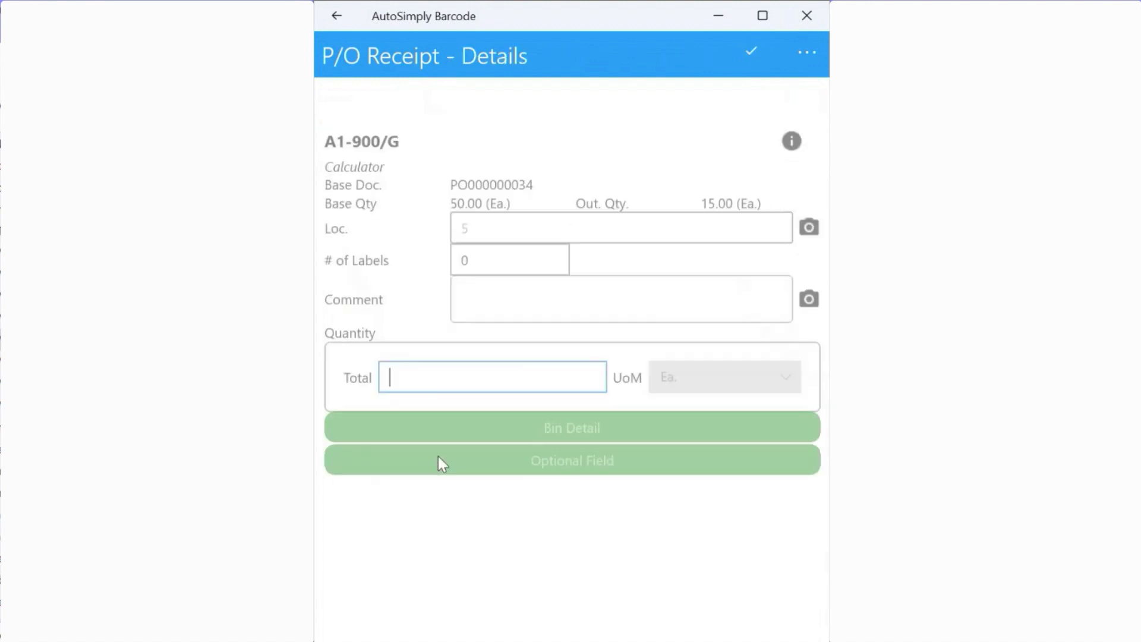
pyautogui.write('15')
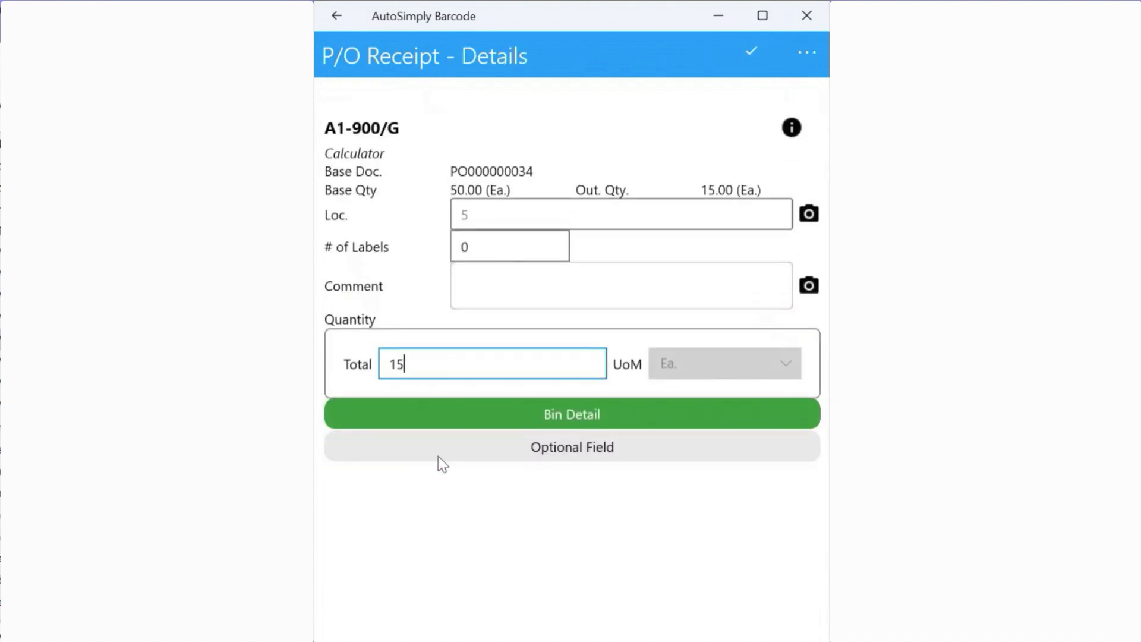
pyautogui.click(475, 430)
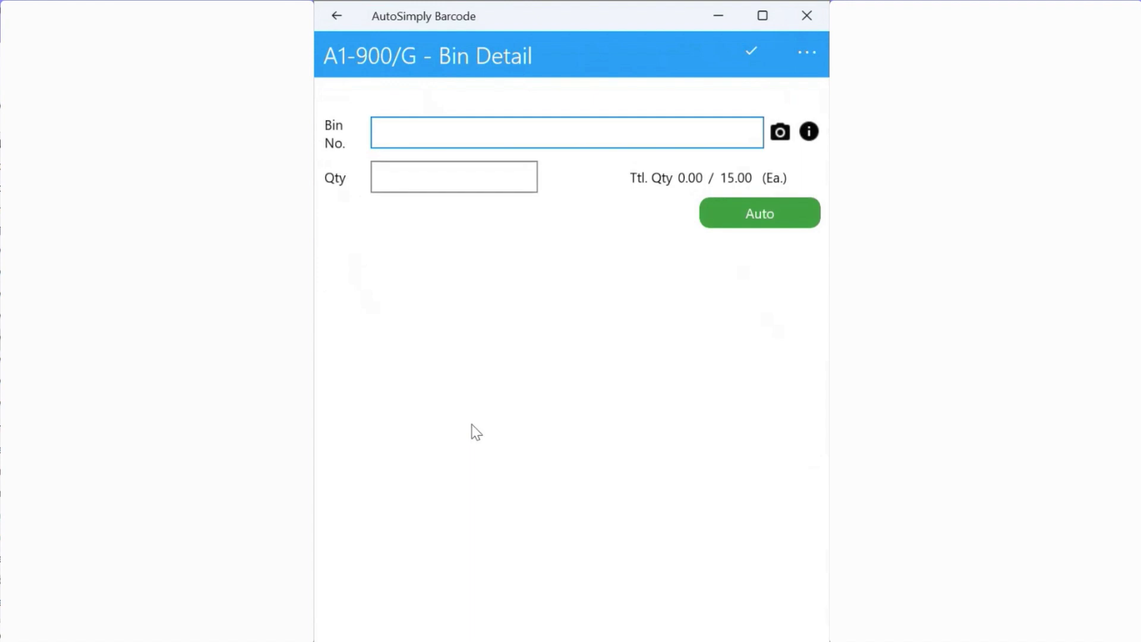
pyautogui.write('501')
pyautogui.press('Tab')
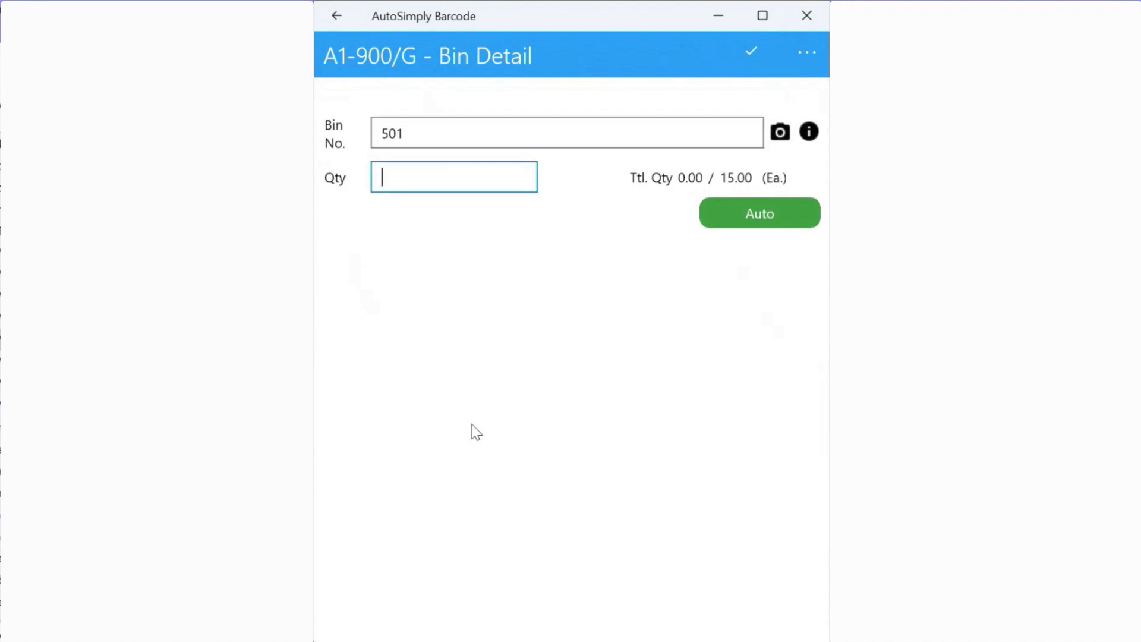
pyautogui.write('15')
pyautogui.press('Return')
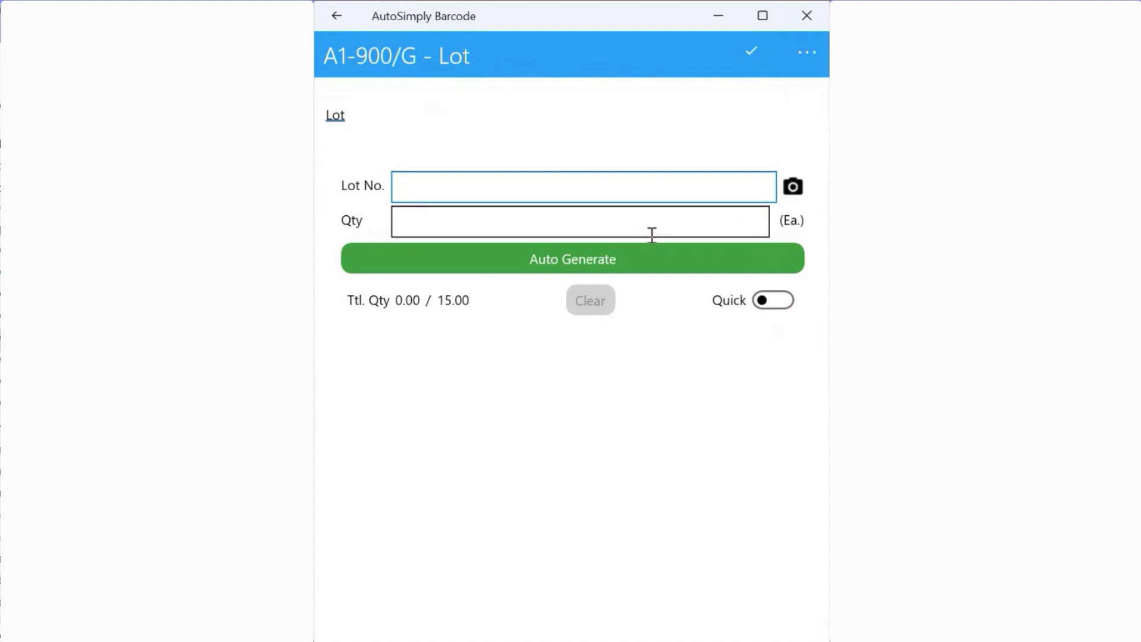
# Assign lot 02001April with quantity 15 to A1-900/G and confirm its lot, bin and receipt details.
pyautogui.write('02001April')
pyautogui.press('Tab')
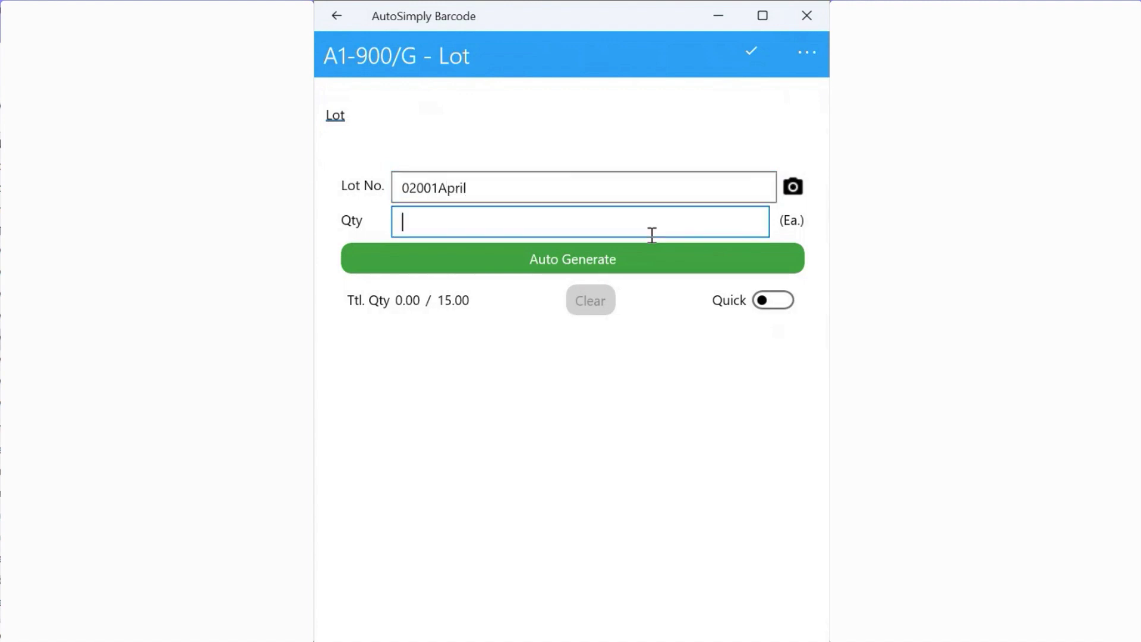
pyautogui.write('15')
pyautogui.press('Return')
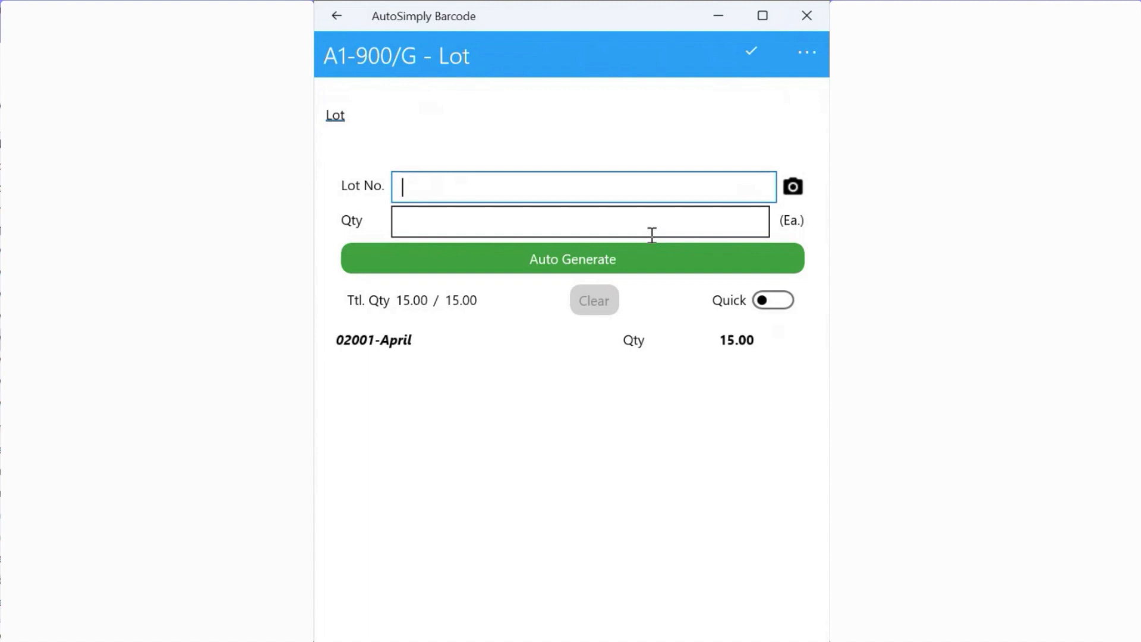
pyautogui.click(766, 51)
pyautogui.click(766, 52)
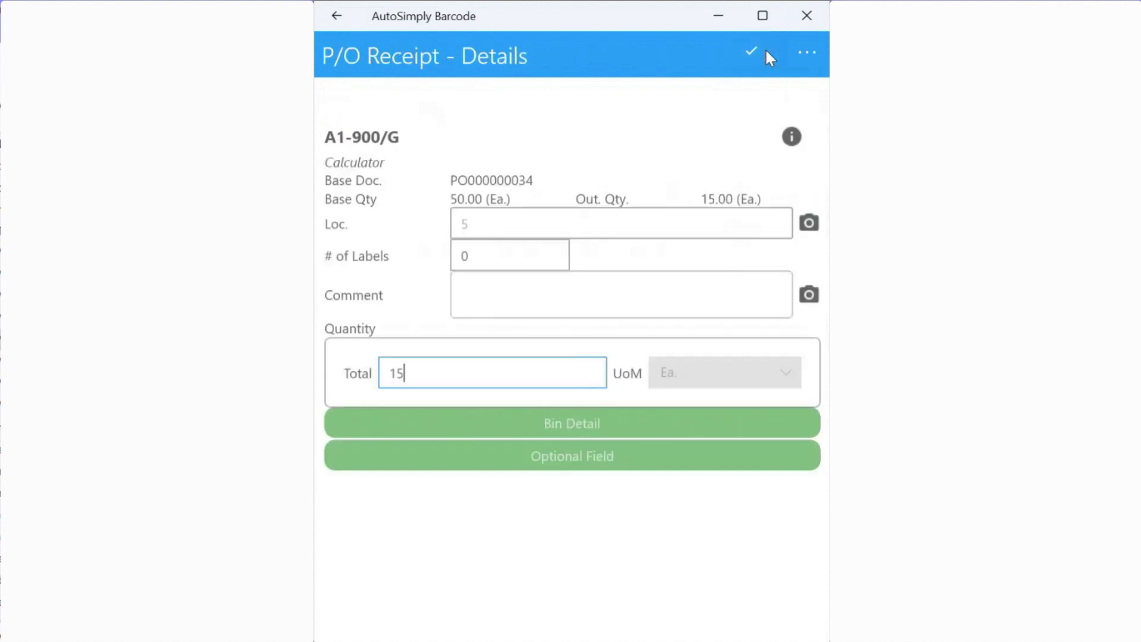
pyautogui.click(765, 51)
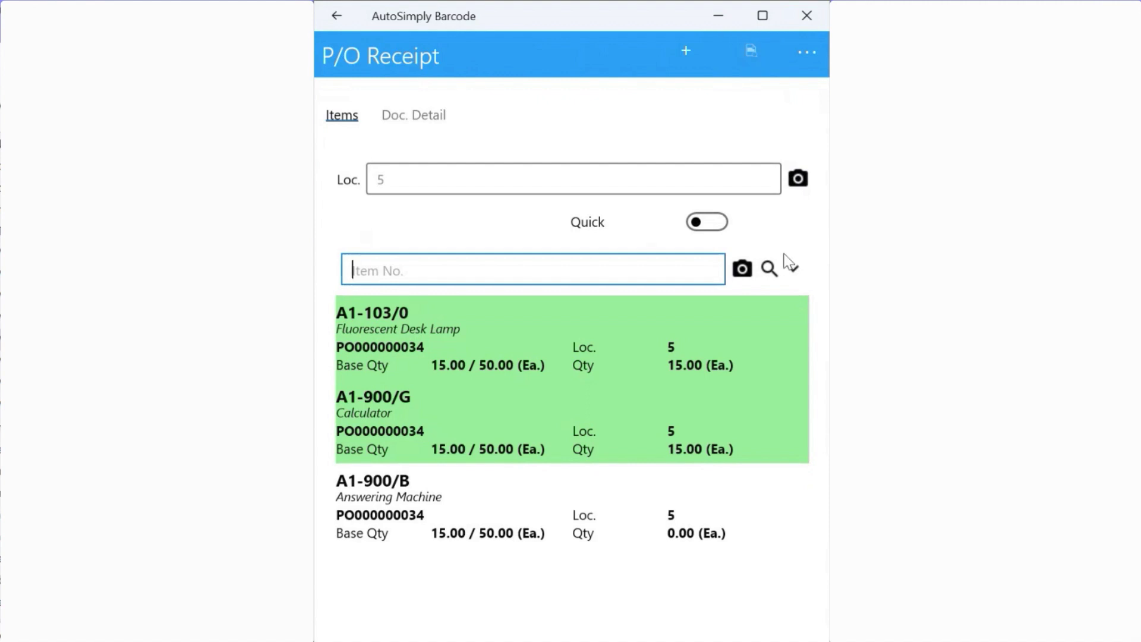
# Look up item A1-900/B in the item search and set its total received quantity to 15.
pyautogui.click(769, 268)
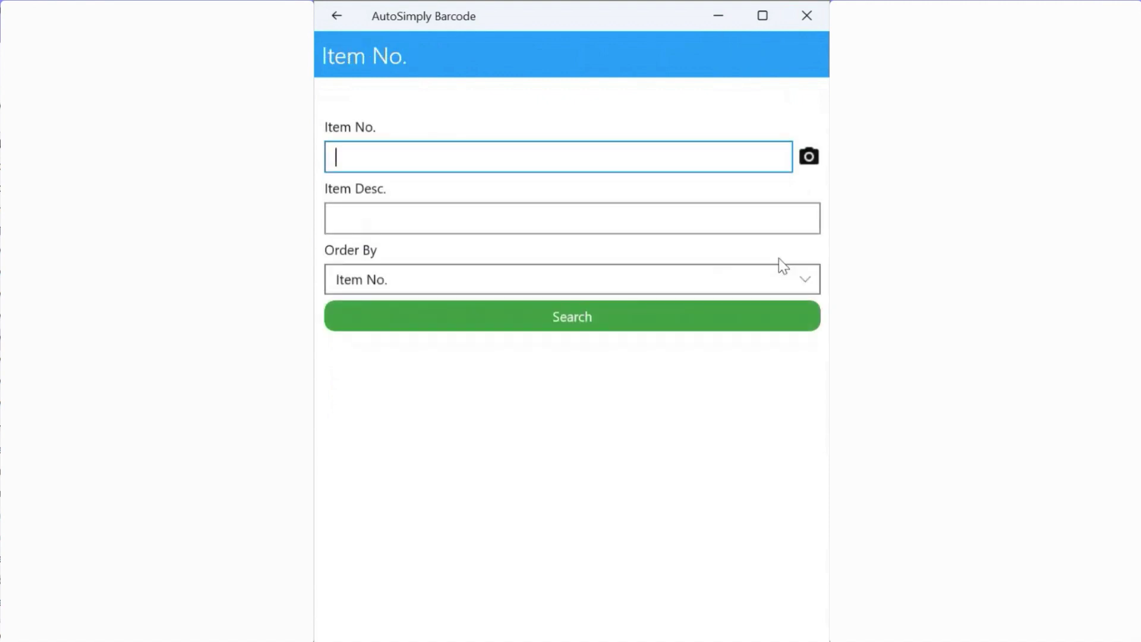
pyautogui.click(673, 309)
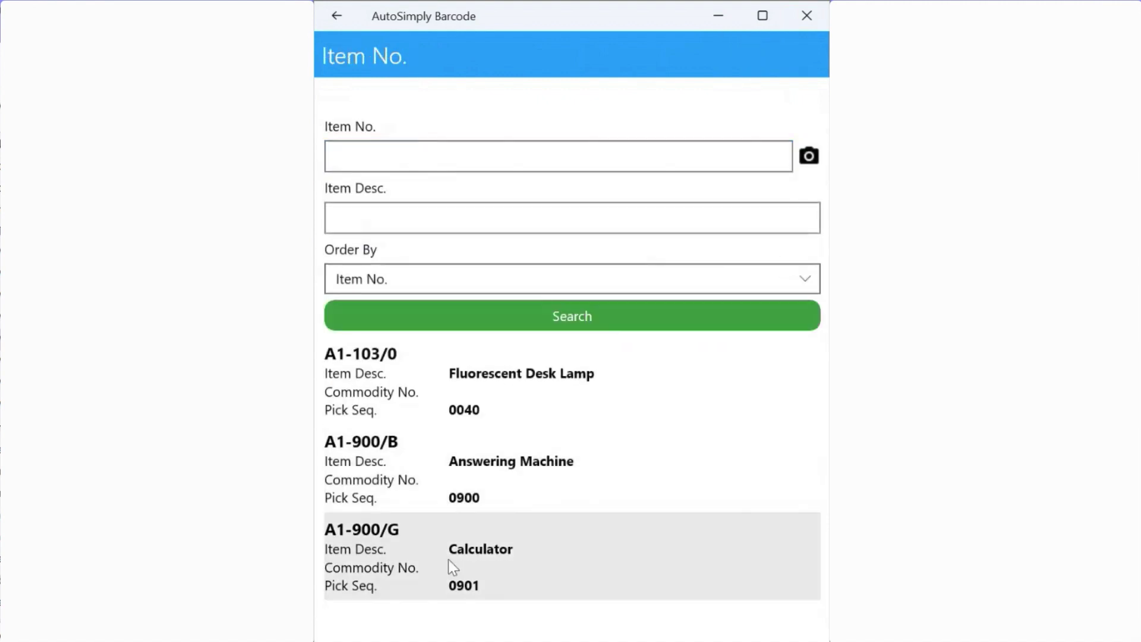
pyautogui.click(451, 462)
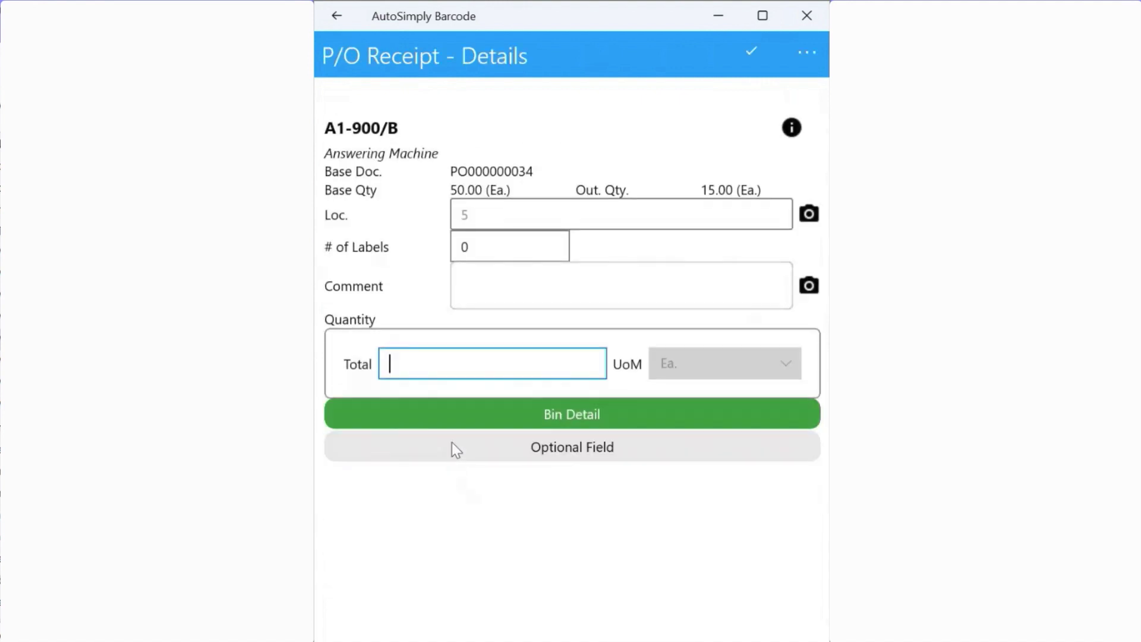
pyautogui.write('15')
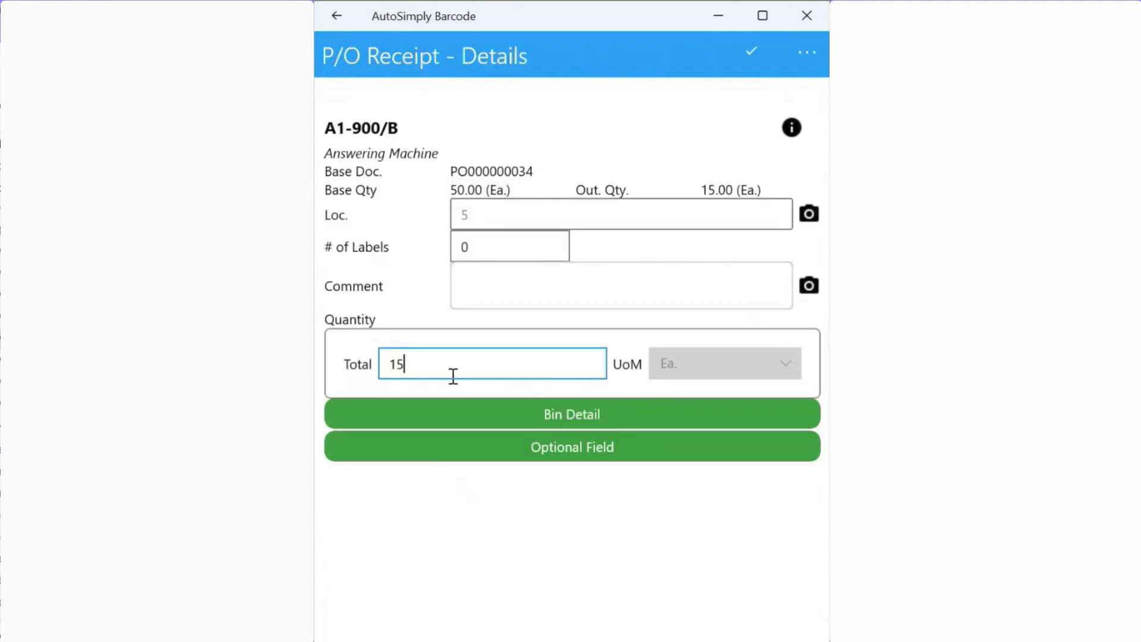
# Allocate all 15 units of A1-900/B to bin 501.
pyautogui.click(494, 419)
pyautogui.write('501')
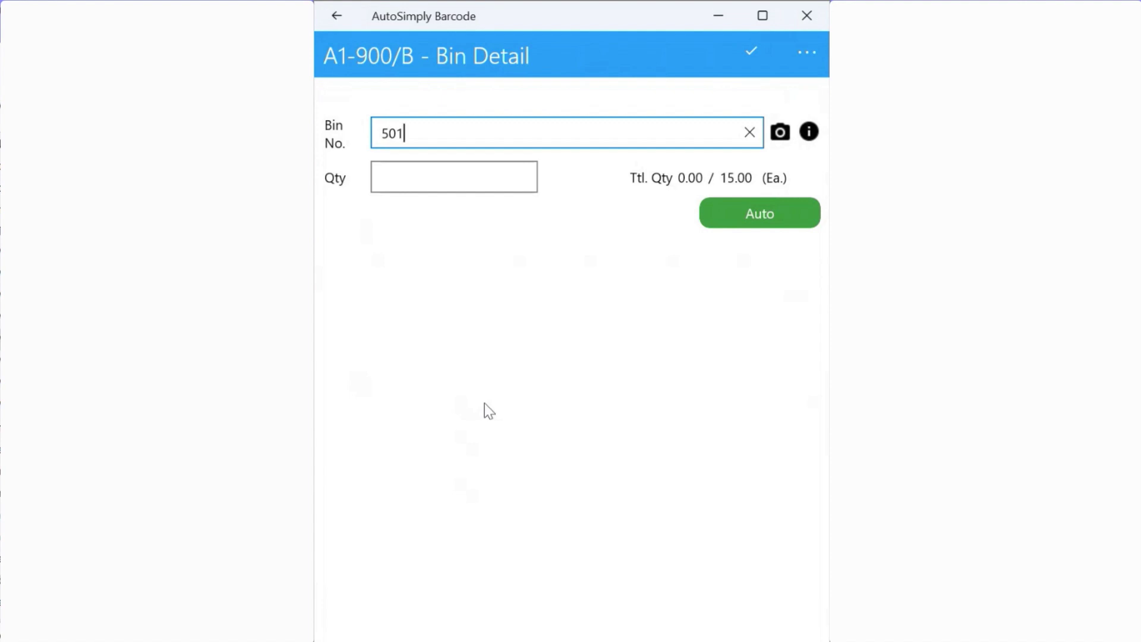
pyautogui.press('Return')
pyautogui.write('15')
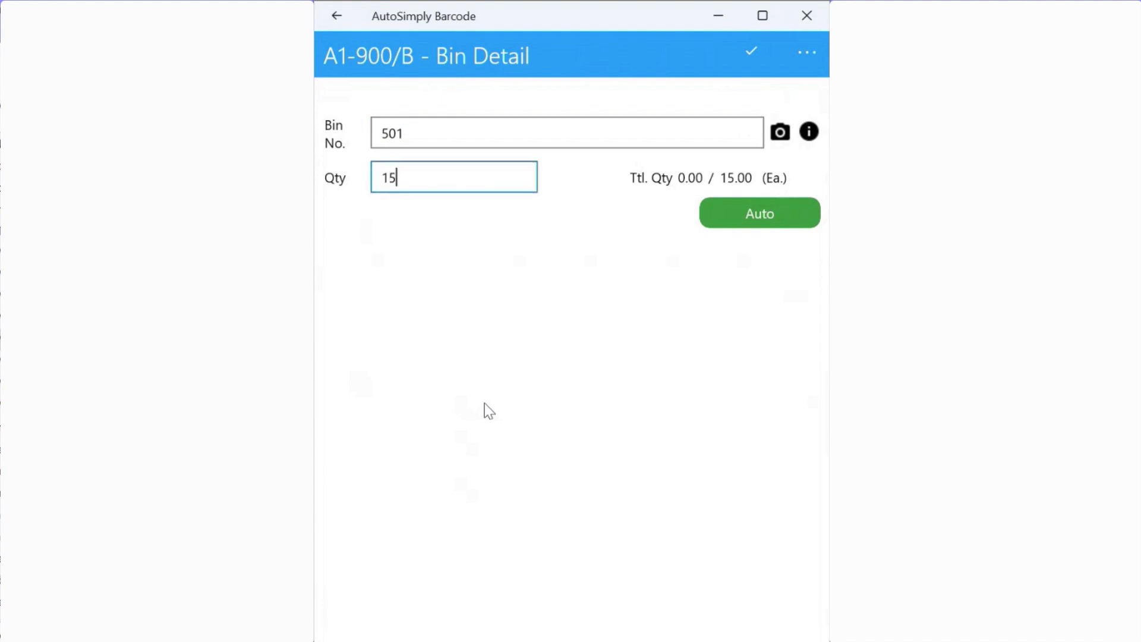
pyautogui.press('Return')
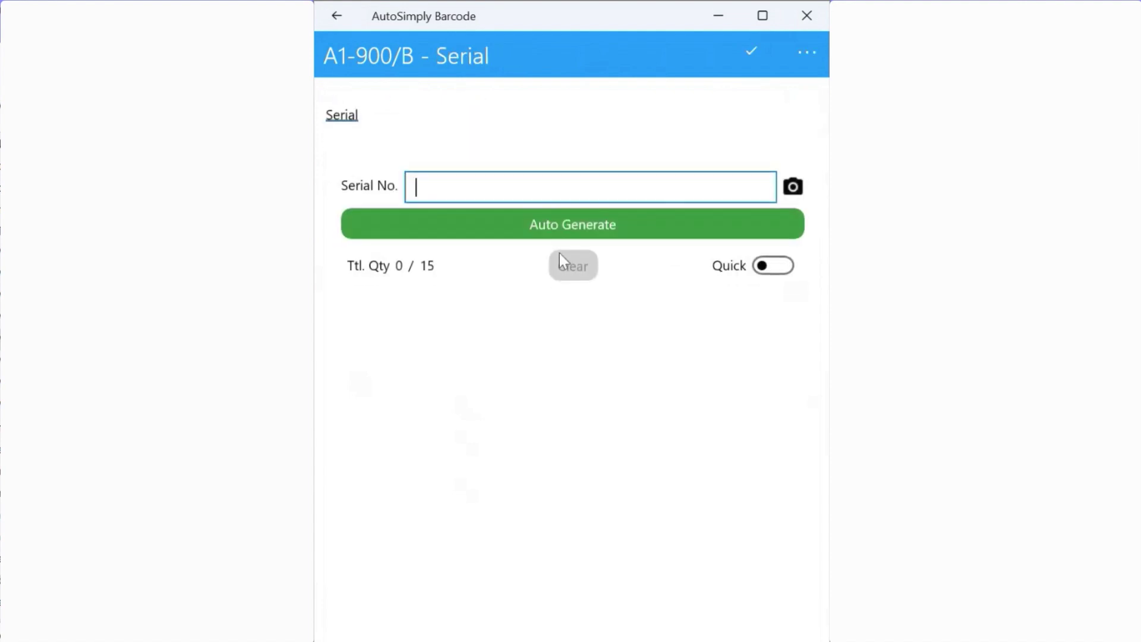
# Auto-generate 15 serials for A1-900/B starting from April09001 and confirm the serial, bin and receipt details.
pyautogui.click(563, 231)
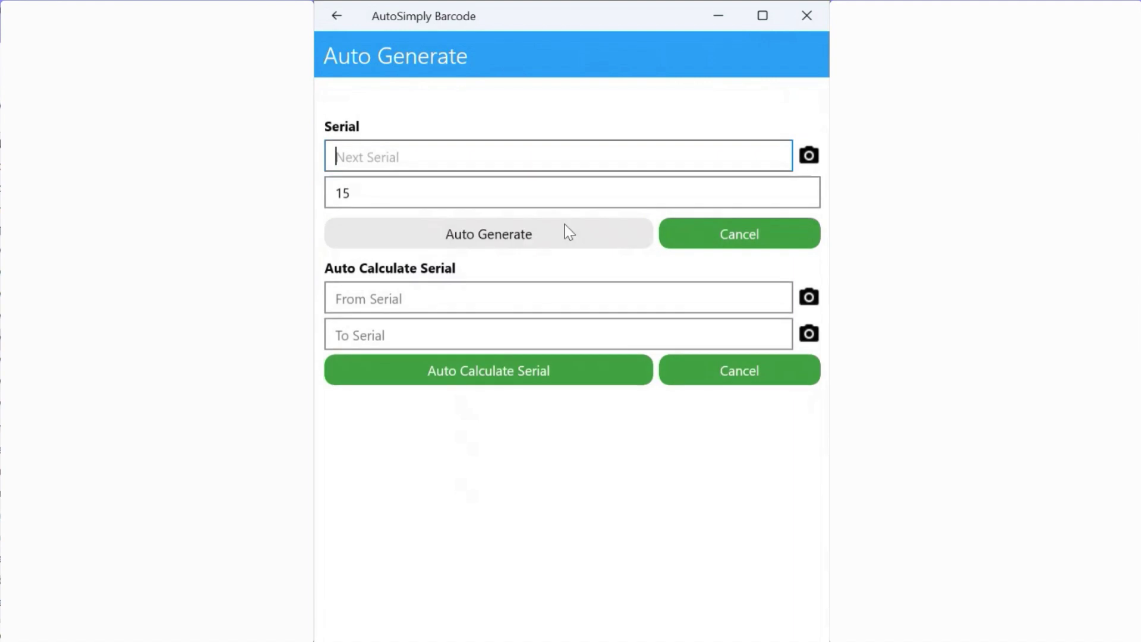
pyautogui.write('April')
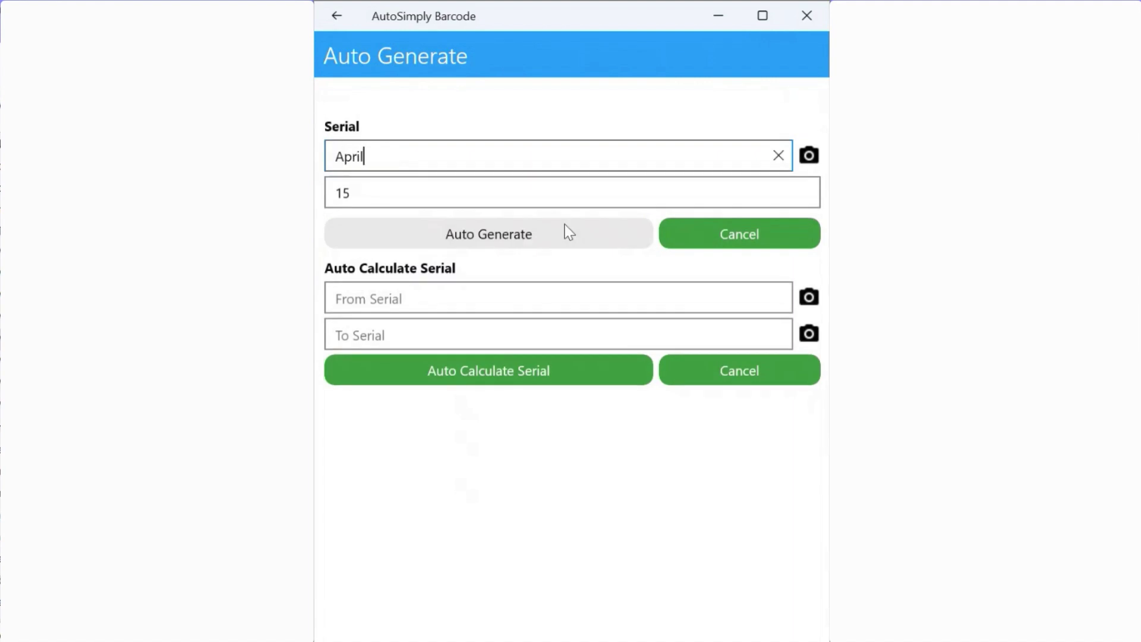
pyautogui.write('09001')
pyautogui.press('Tab')
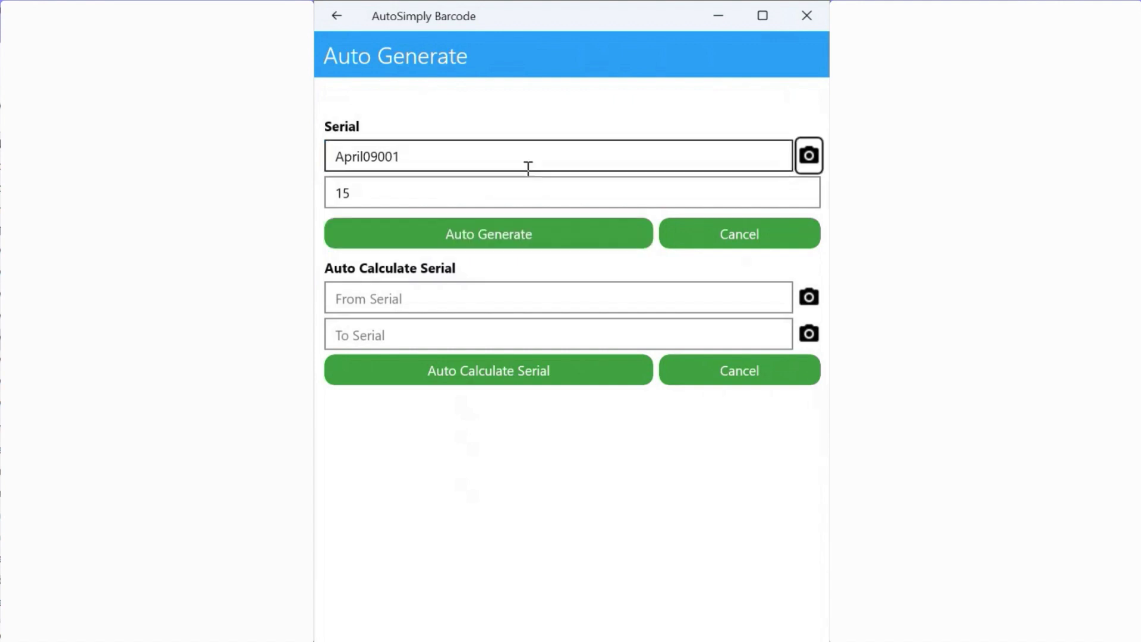
pyautogui.click(499, 244)
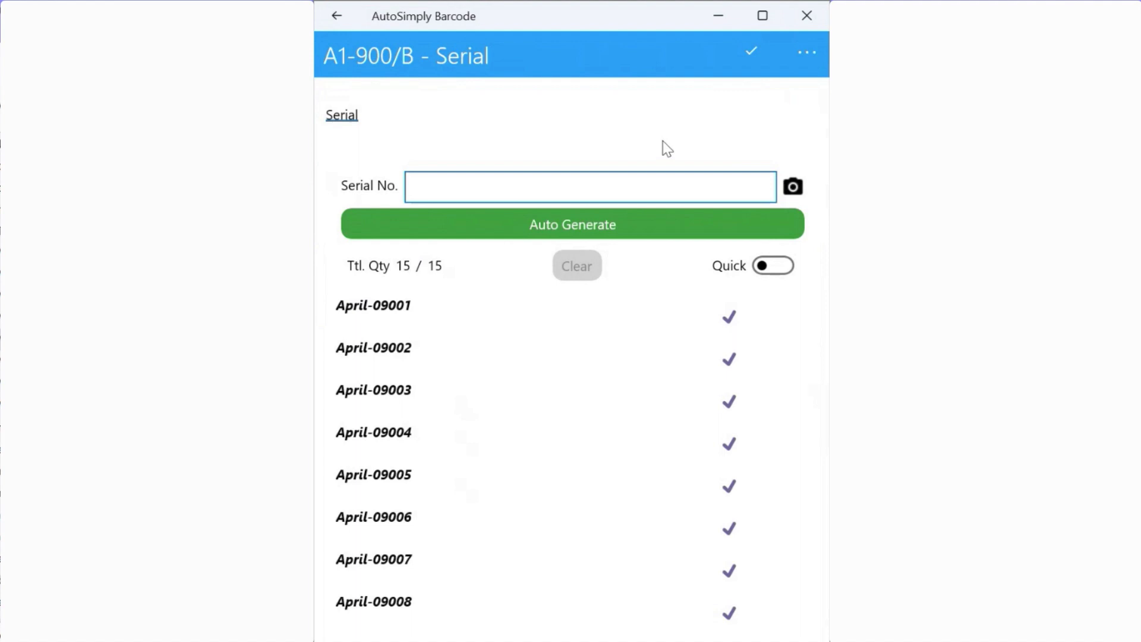
pyautogui.click(744, 55)
pyautogui.click(745, 55)
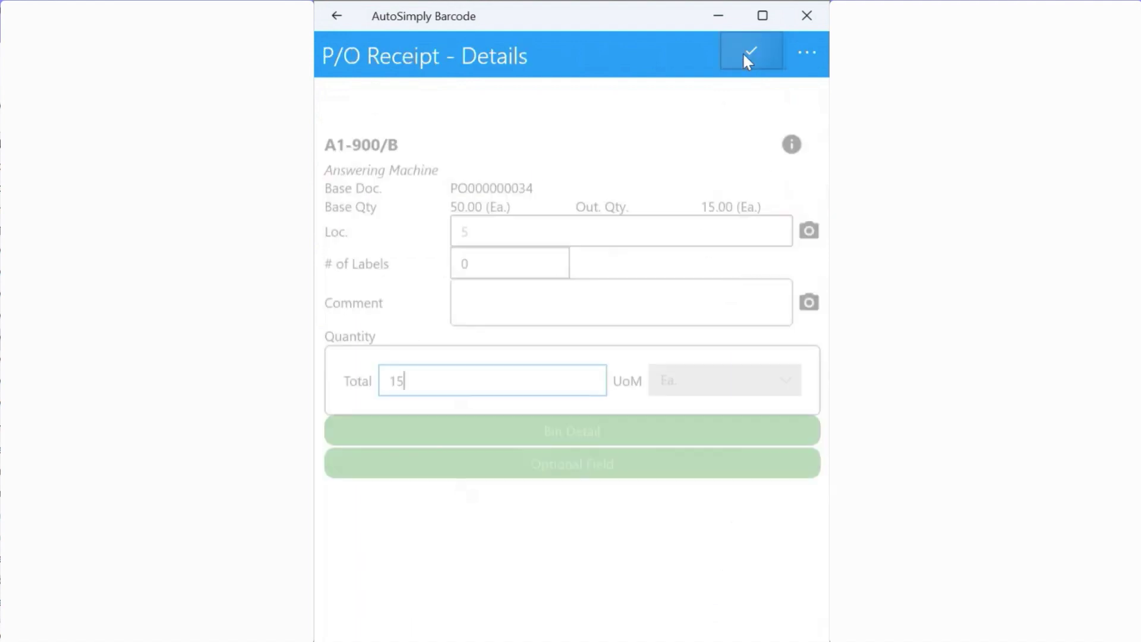
pyautogui.click(744, 54)
# Review the receipt's bins, lots and serials, then create the P/O receipt and acknowledge the created documents.
pyautogui.click(744, 54)
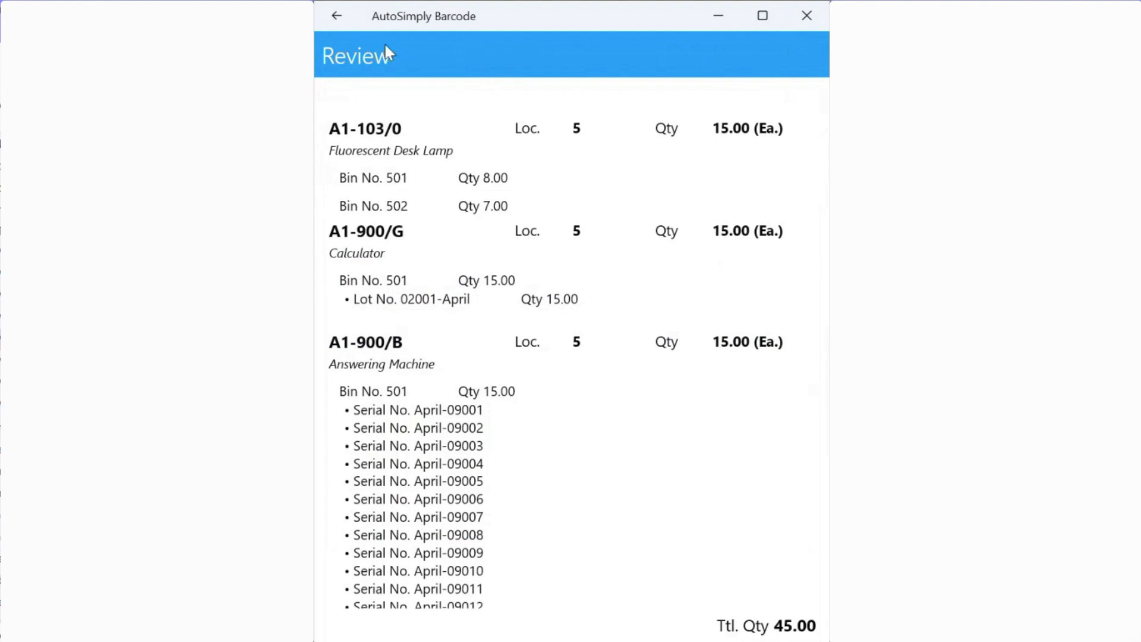
pyautogui.click(339, 11)
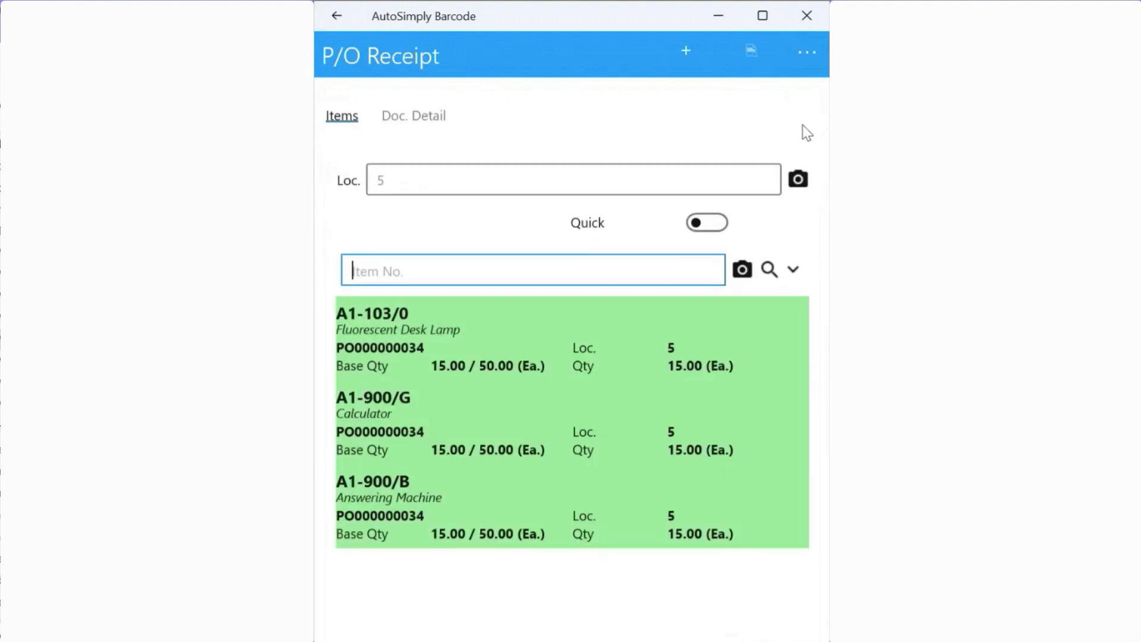
pyautogui.click(693, 61)
pyautogui.click(522, 381)
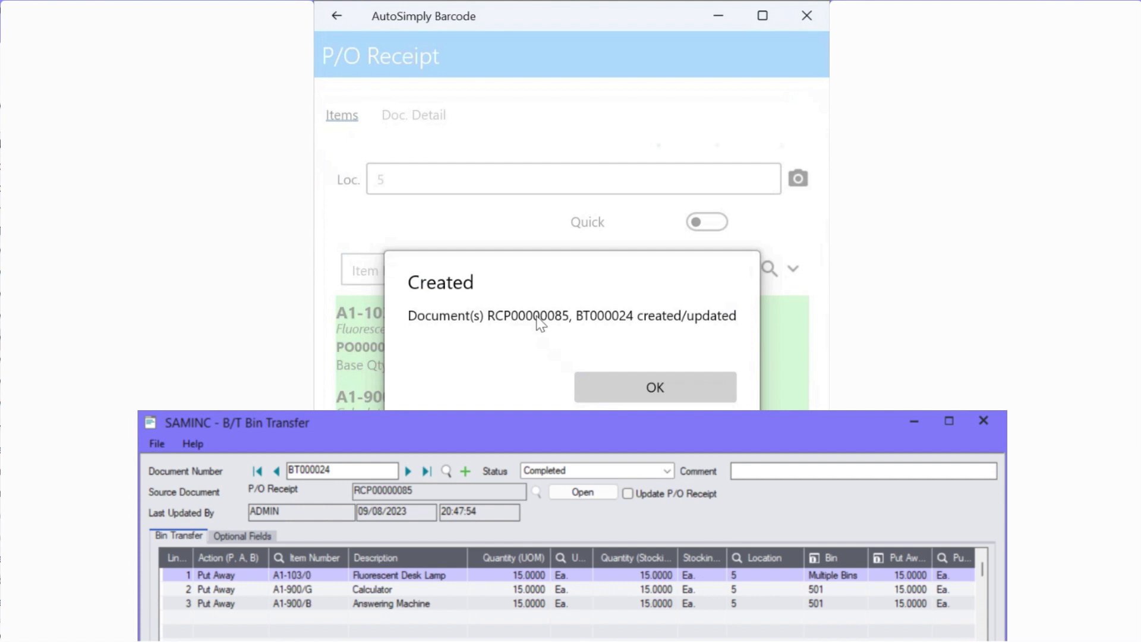
pyautogui.click(612, 389)
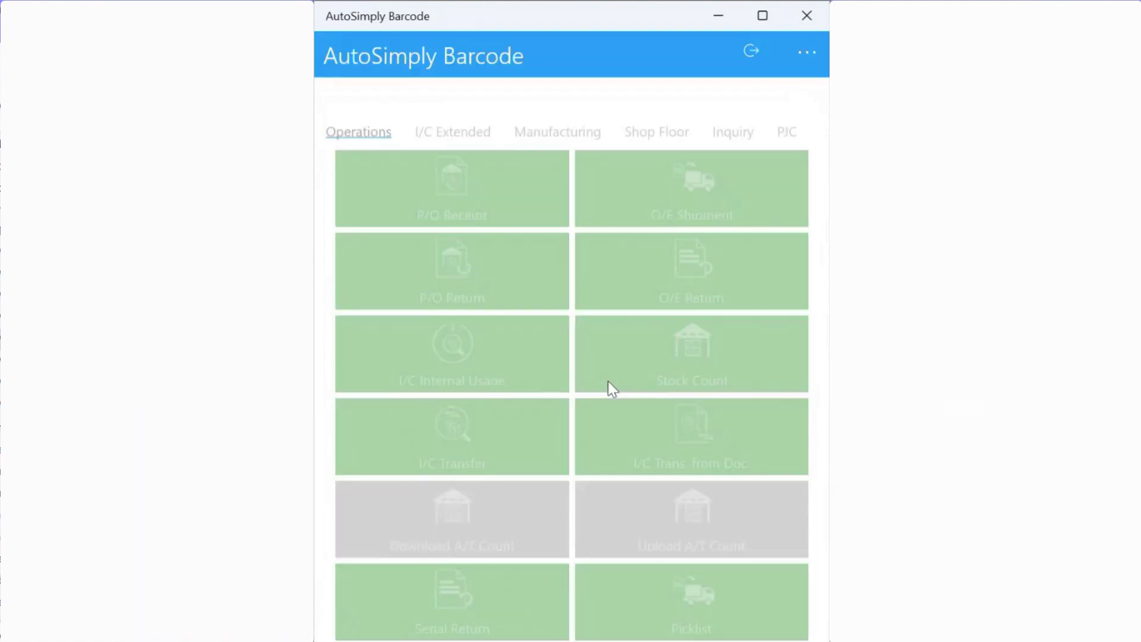
# Start an O/E Shipment from the first listed order and set the total quantity of item A1-103/0 to 5.
pyautogui.click(727, 188)
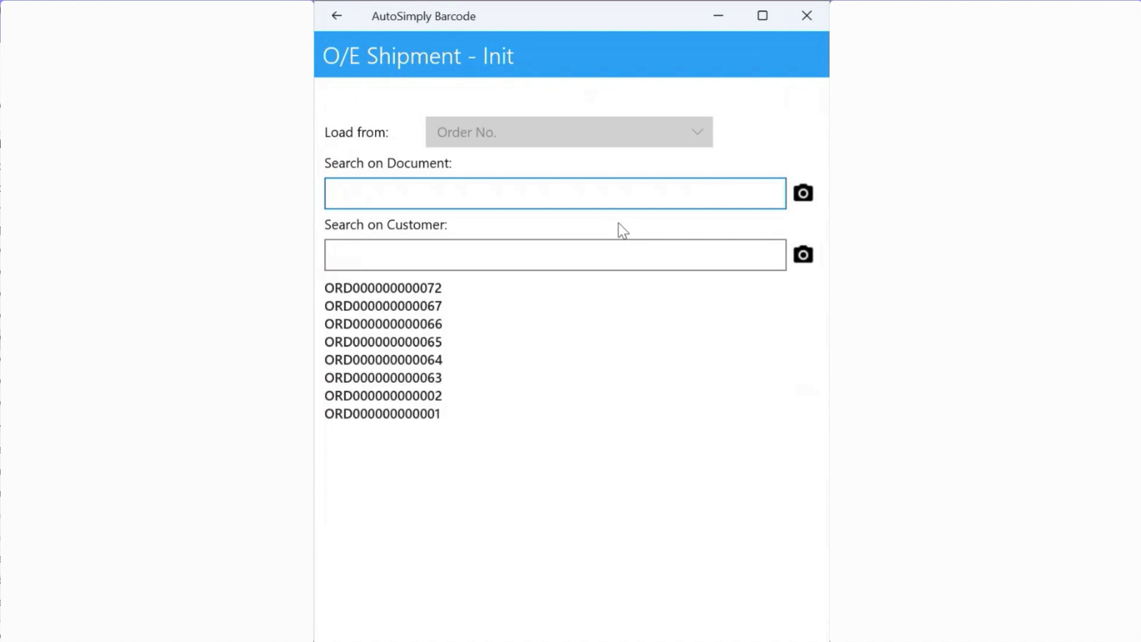
pyautogui.click(476, 284)
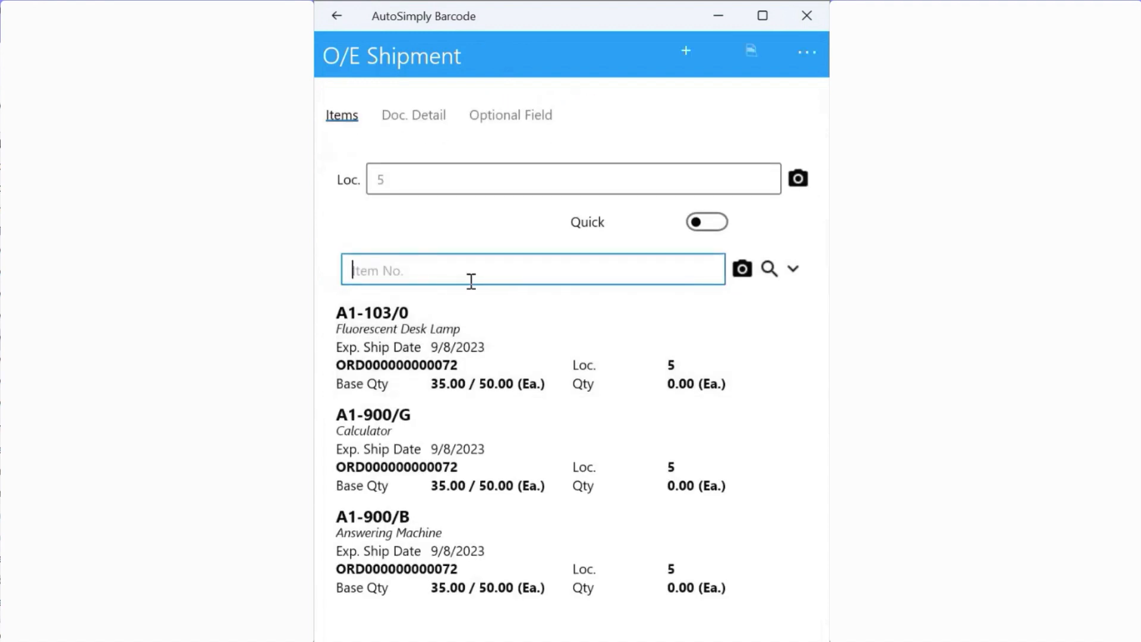
pyautogui.write('a')
pyautogui.write('1030')
pyautogui.press('Return')
pyautogui.write('5')
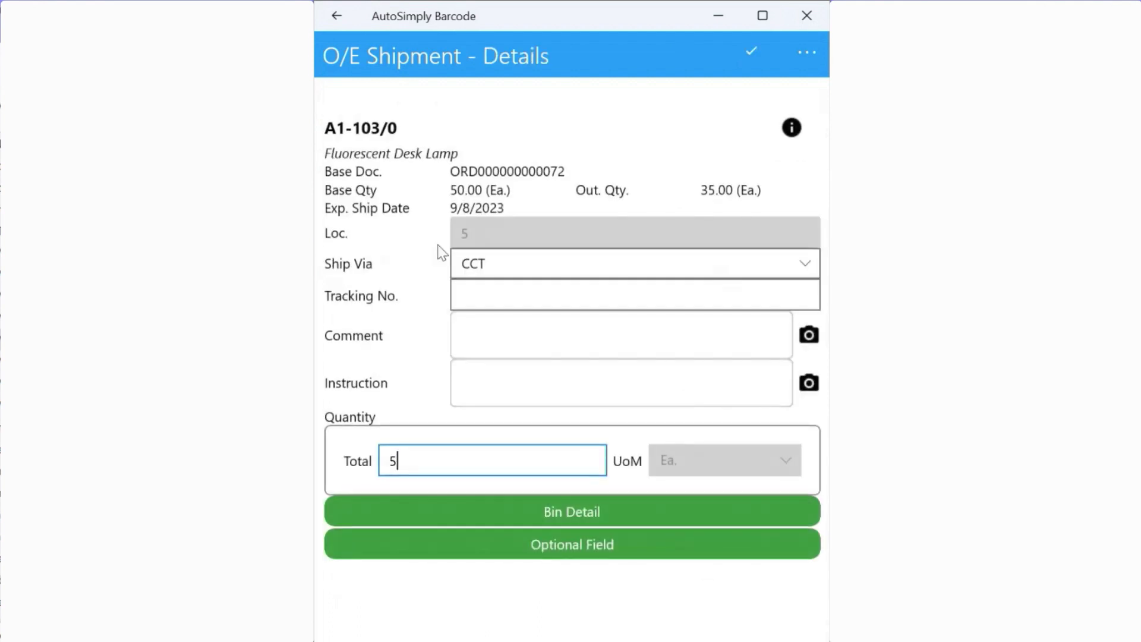
# Allocate 5 units of A1-103/0 from bin 501 and confirm the bin and shipment details.
pyautogui.click(584, 512)
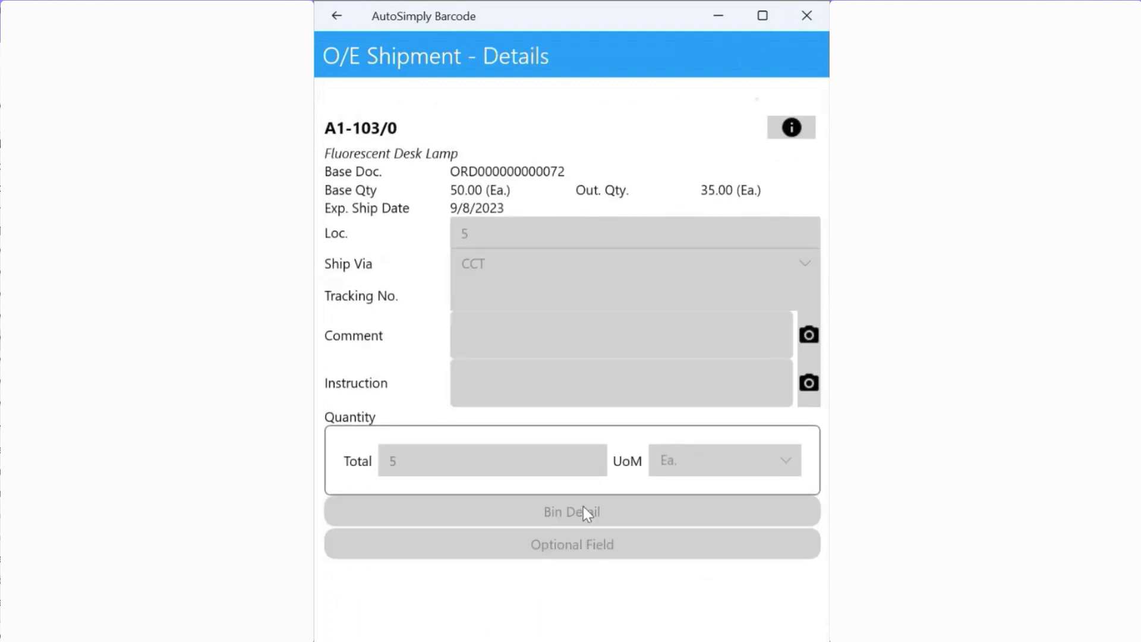
pyautogui.write('501')
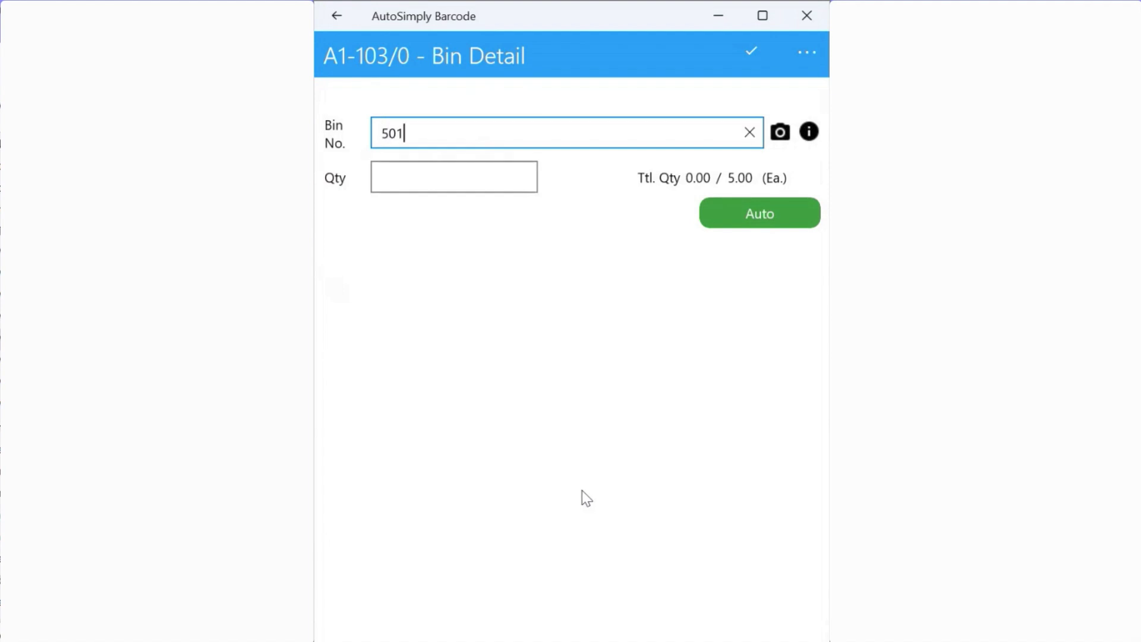
pyautogui.press('Tab')
pyautogui.write('5')
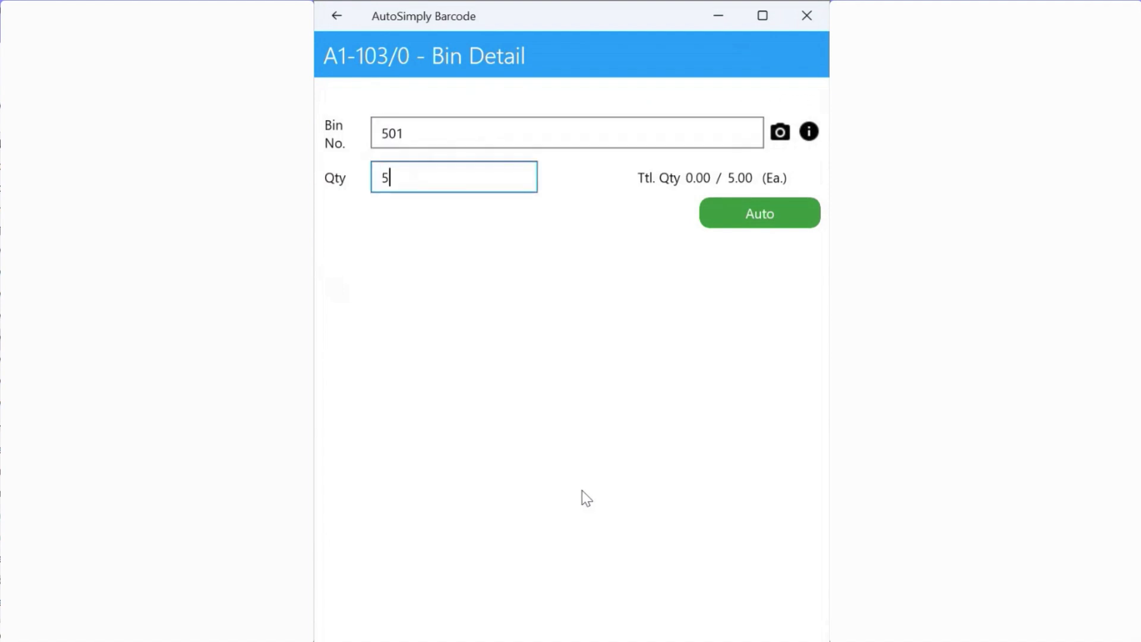
pyautogui.press('Return')
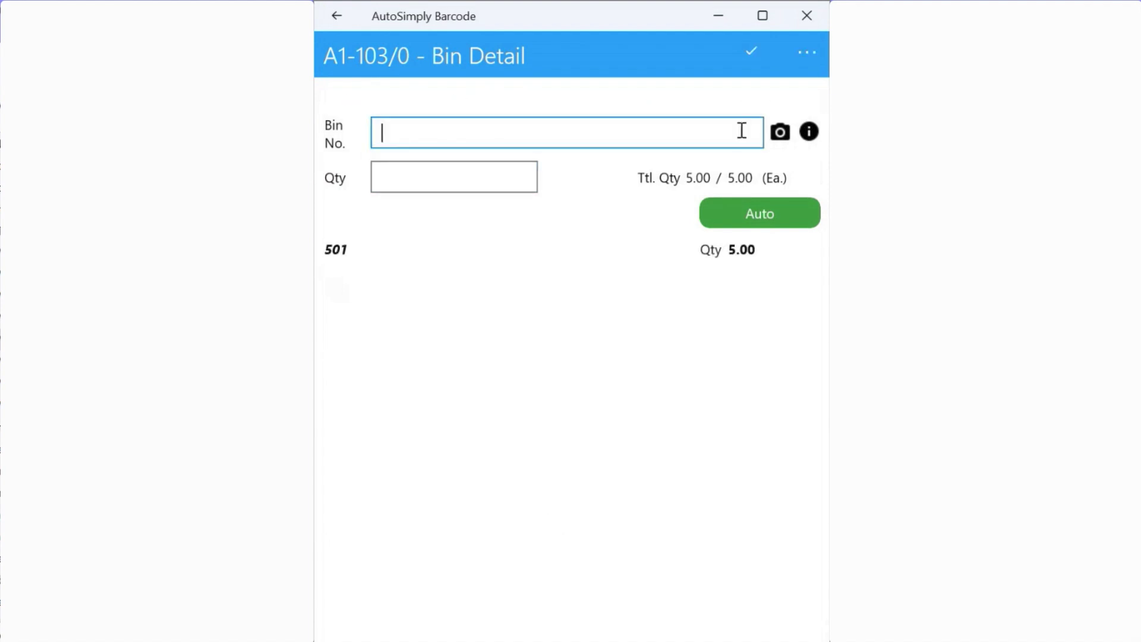
pyautogui.click(754, 53)
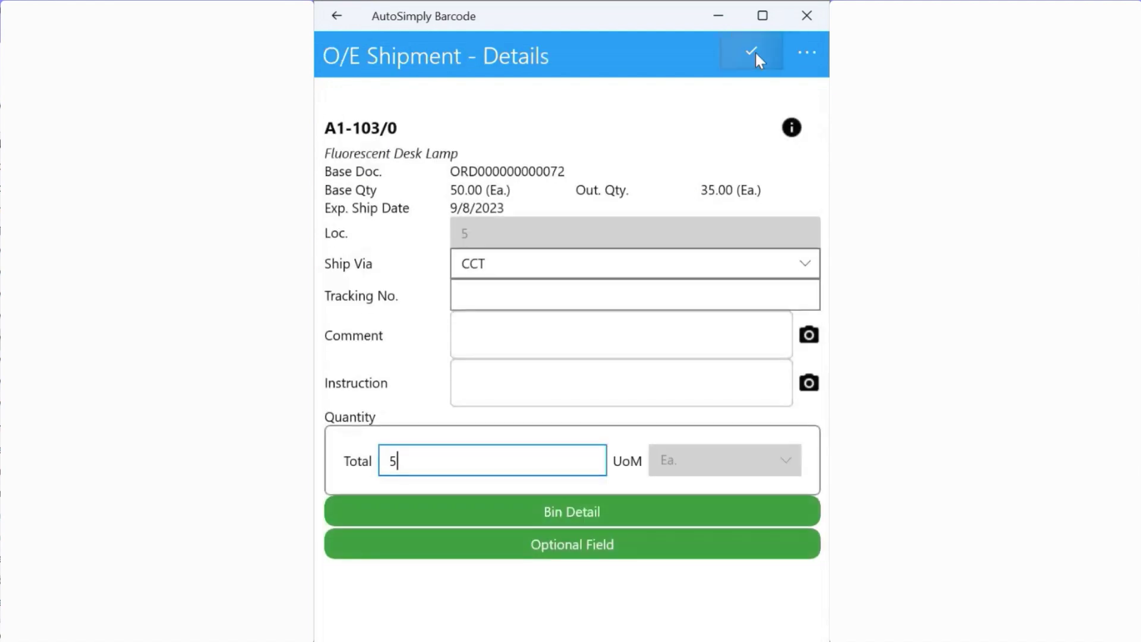
pyautogui.click(753, 55)
# Set the shipment quantity of item A1-900/G to 5 and allocate 5 units from bin 501.
pyautogui.click(540, 469)
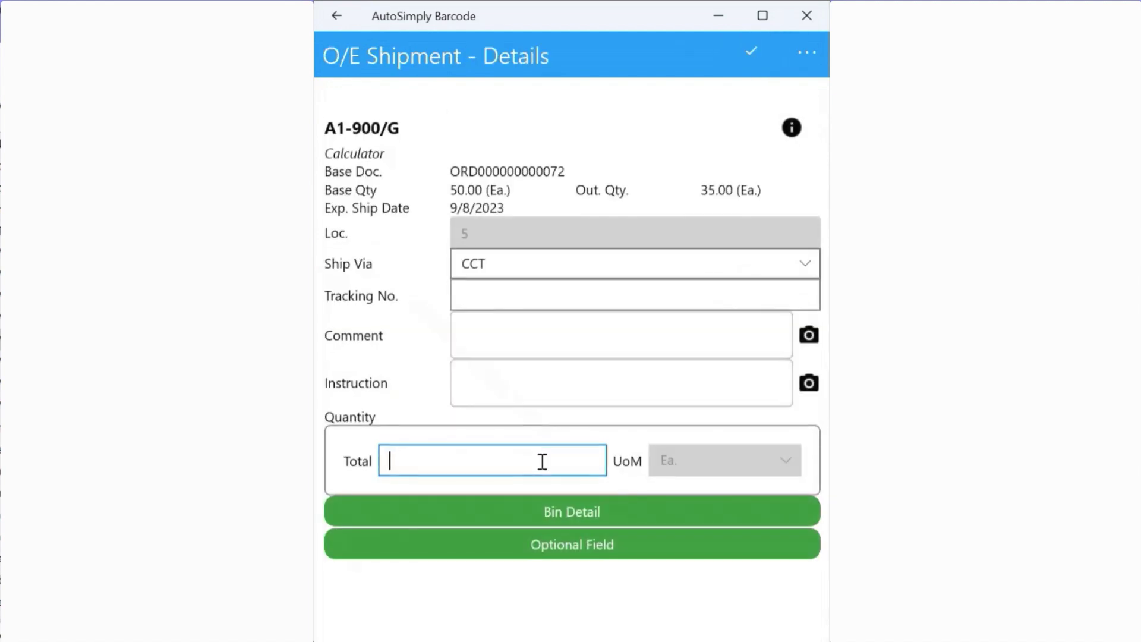
pyautogui.write('5')
pyautogui.click(538, 511)
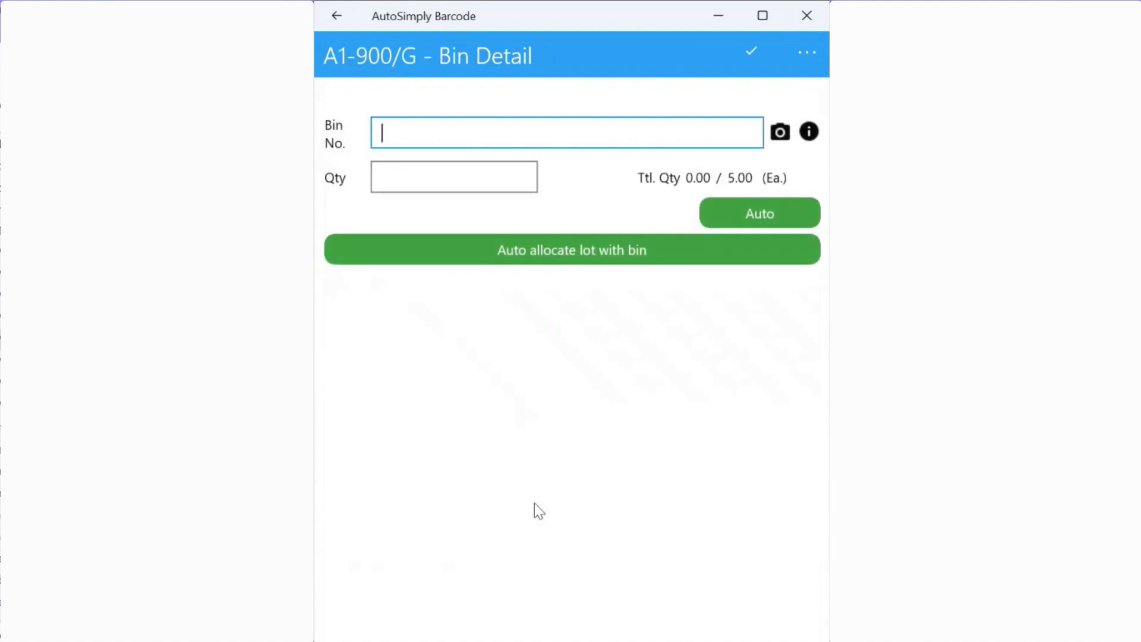
pyautogui.write('501')
pyautogui.press('Return')
pyautogui.write('5')
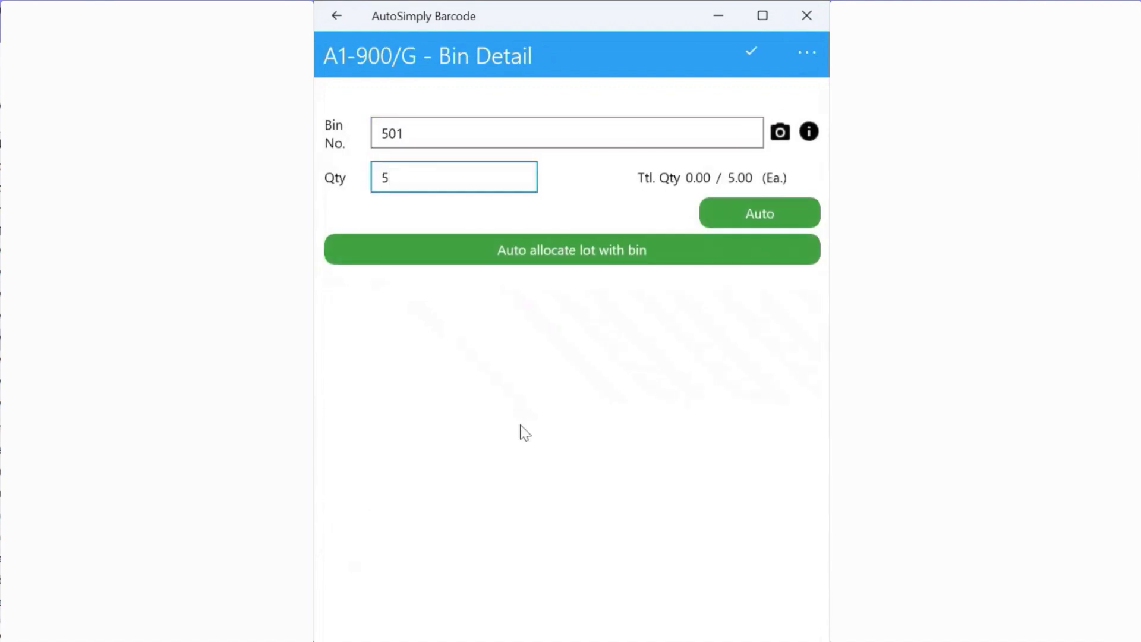
pyautogui.press('Return')
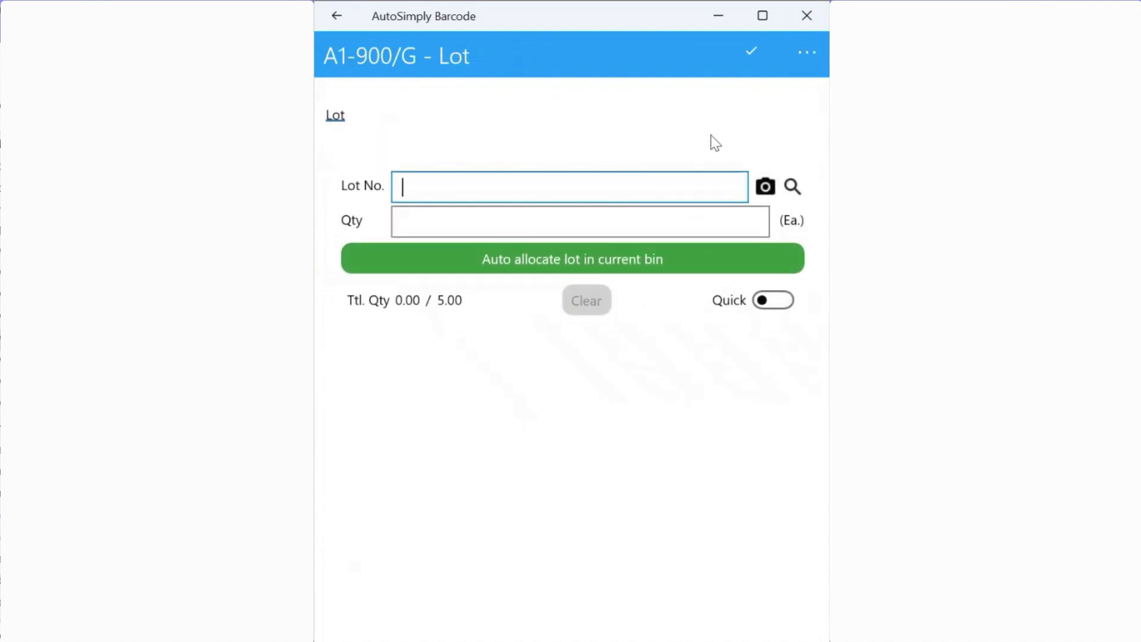
# Allocate 1 unit from lot 00019-April and 2 each from 00020-April and 00021-April, then confirm the lot, bin and shipment details.
pyautogui.click(796, 188)
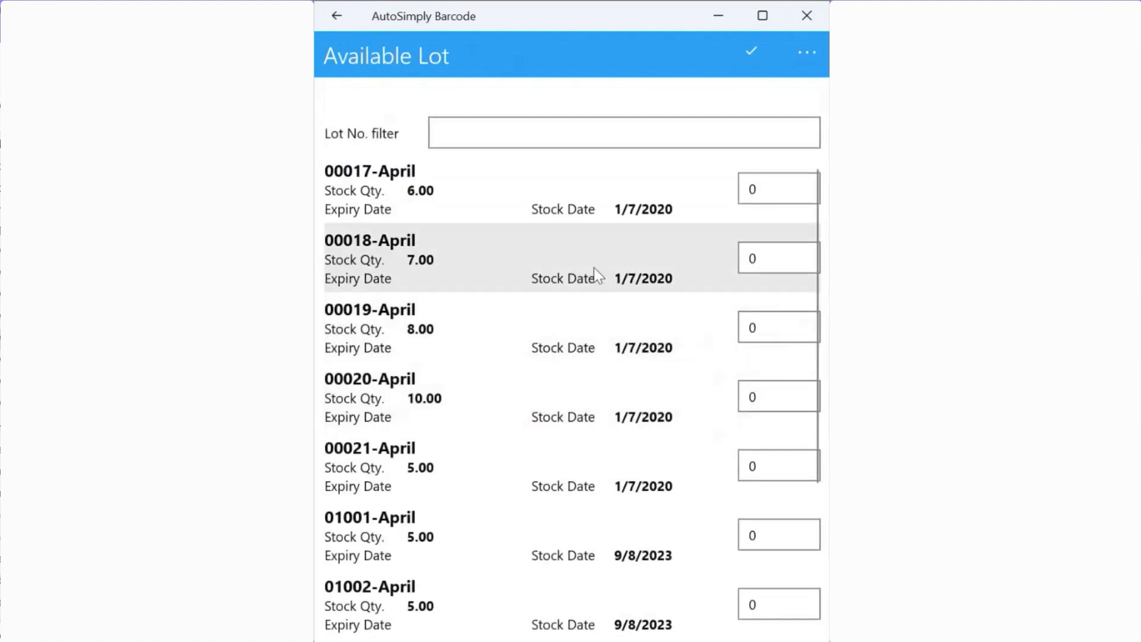
pyautogui.click(753, 328)
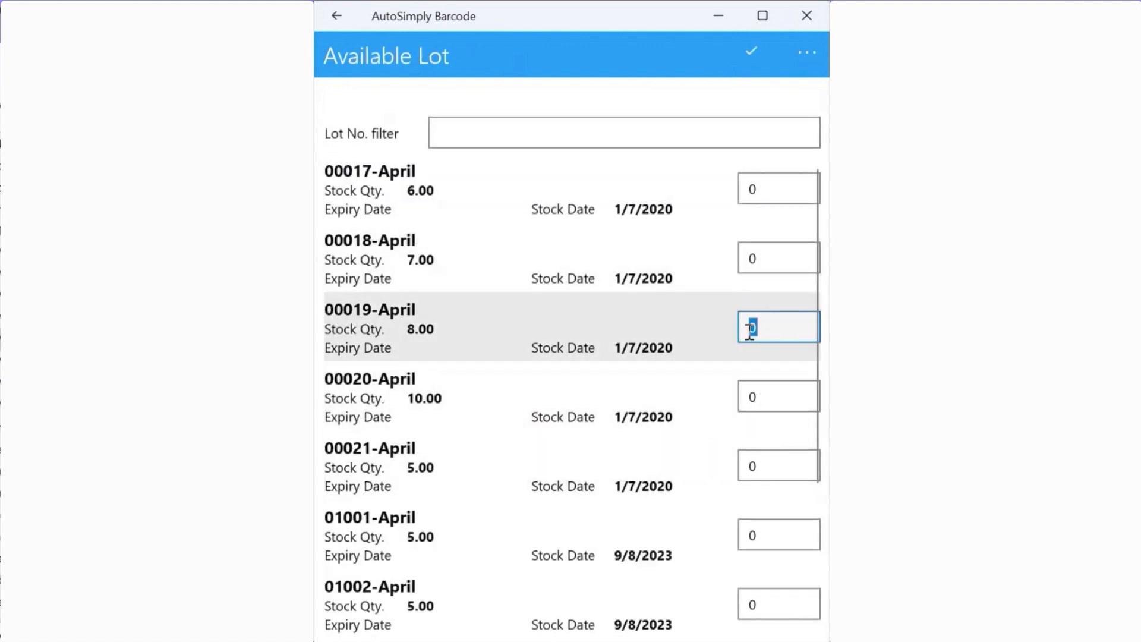
pyautogui.write('1')
pyautogui.click(762, 392)
pyautogui.write('2')
pyautogui.click(773, 462)
pyautogui.write('2')
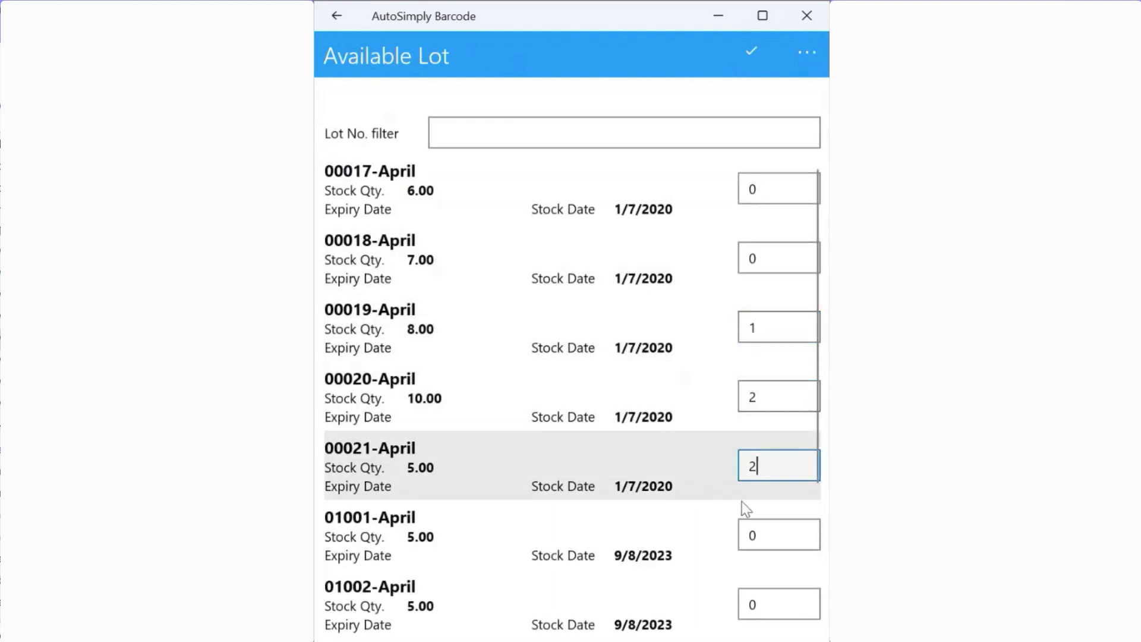
pyautogui.click(757, 68)
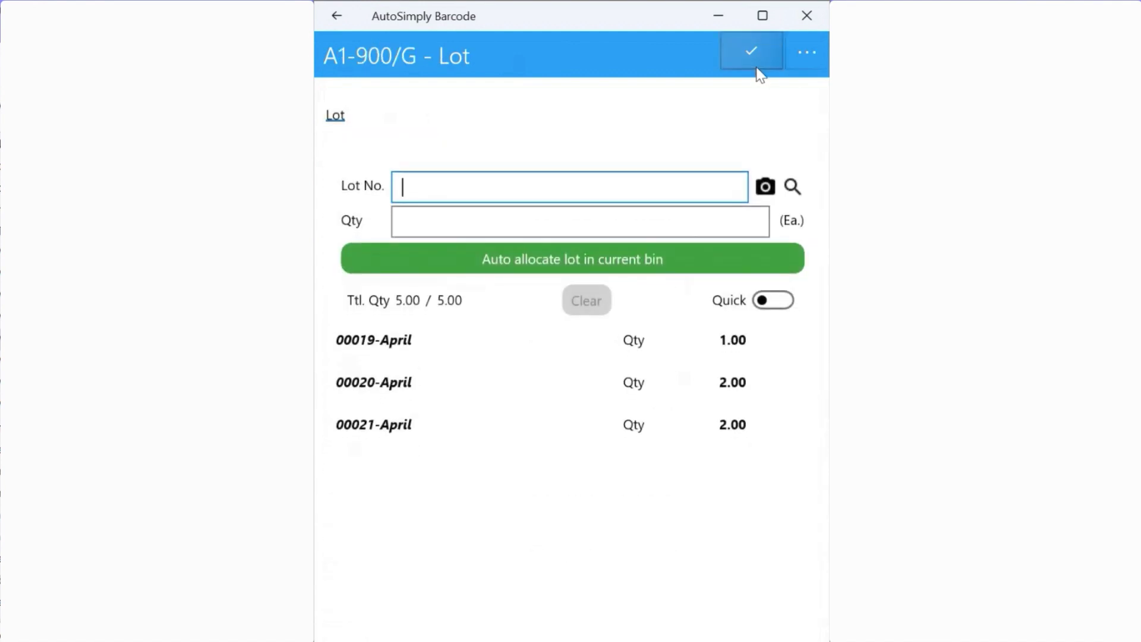
pyautogui.click(757, 68)
pyautogui.click(757, 70)
pyautogui.click(758, 71)
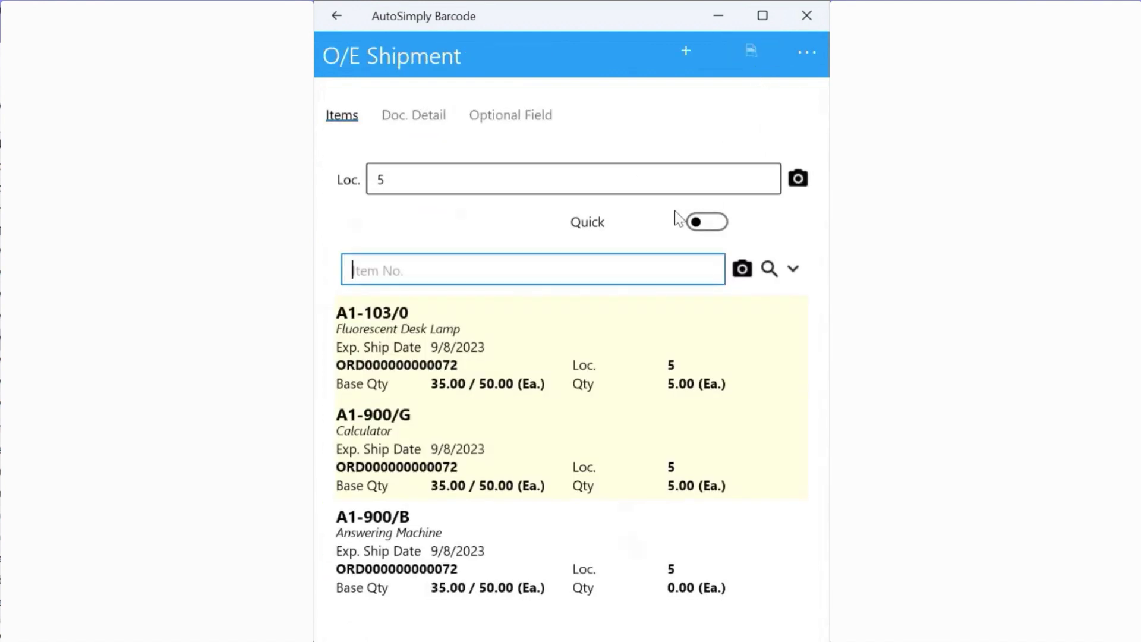
# Set the shipment quantity of item A1-900/B to 5 and auto-allocate its serials with bin.
pyautogui.click(420, 561)
pyautogui.write('5')
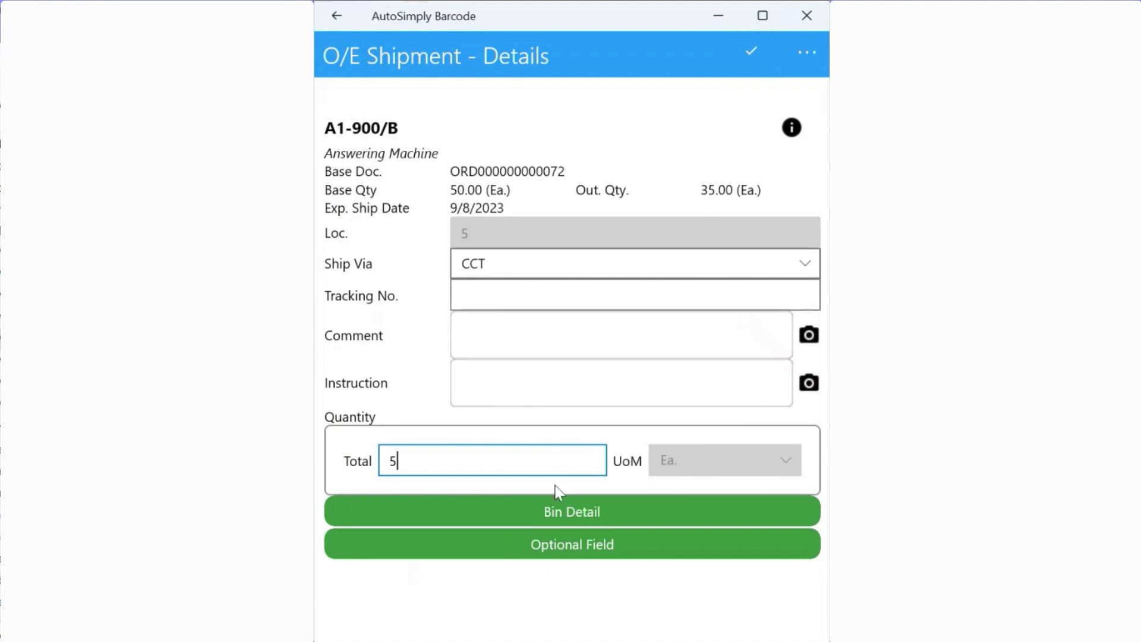
pyautogui.click(557, 505)
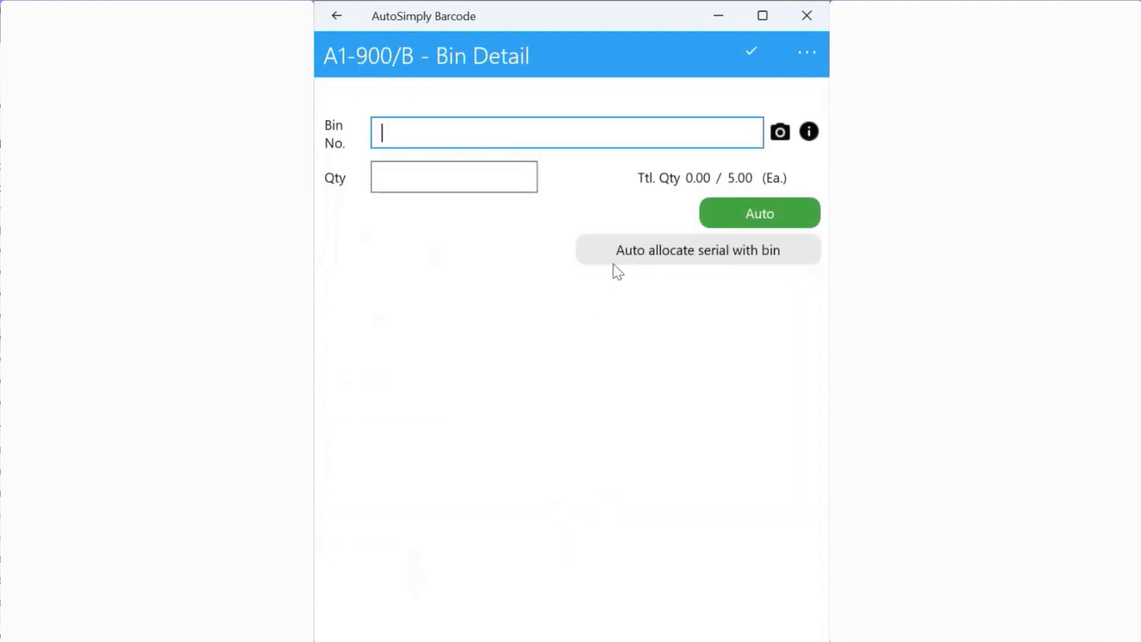
pyautogui.click(615, 261)
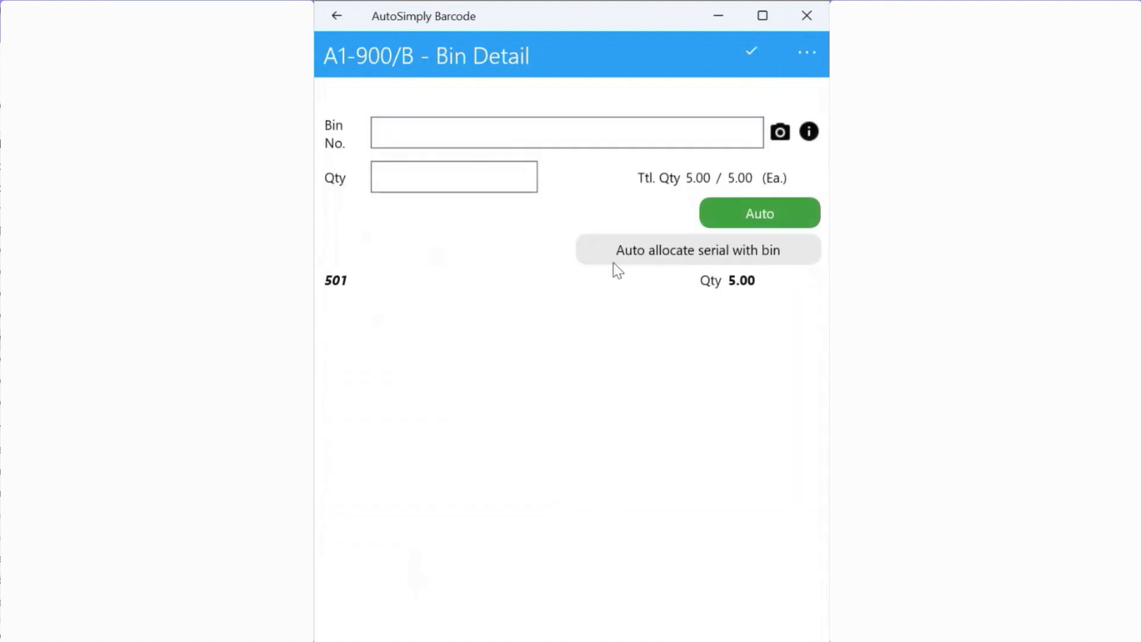
# Check the serials allocated to A1-900/B from bin 501 and confirm the serial, bin and shipment details.
pyautogui.click(580, 286)
pyautogui.click(583, 219)
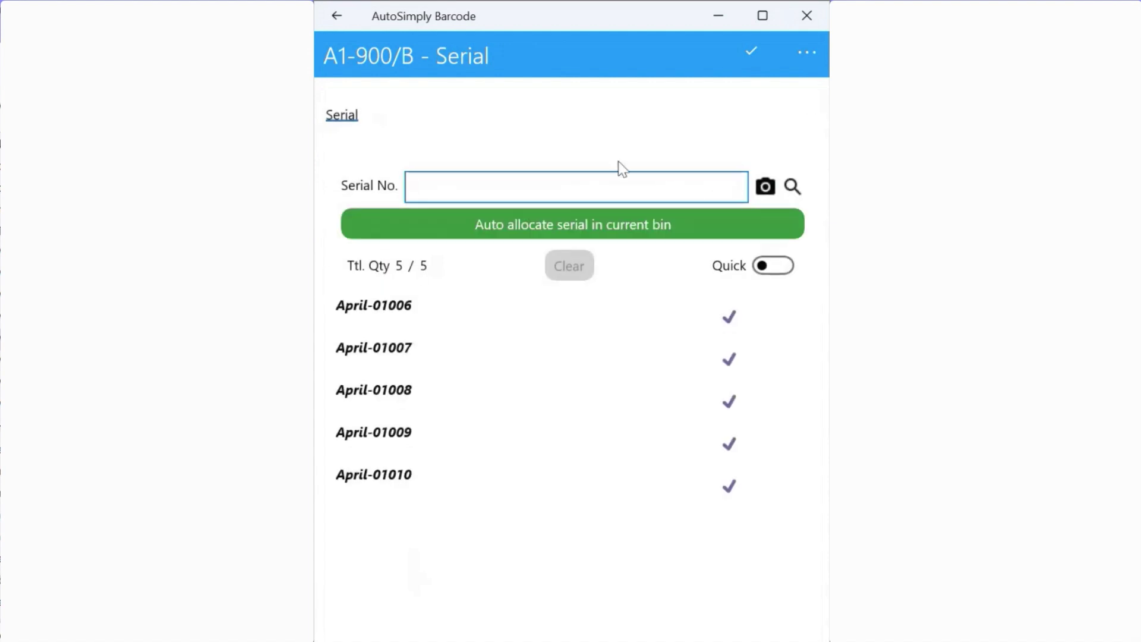
pyautogui.click(742, 46)
pyautogui.click(741, 46)
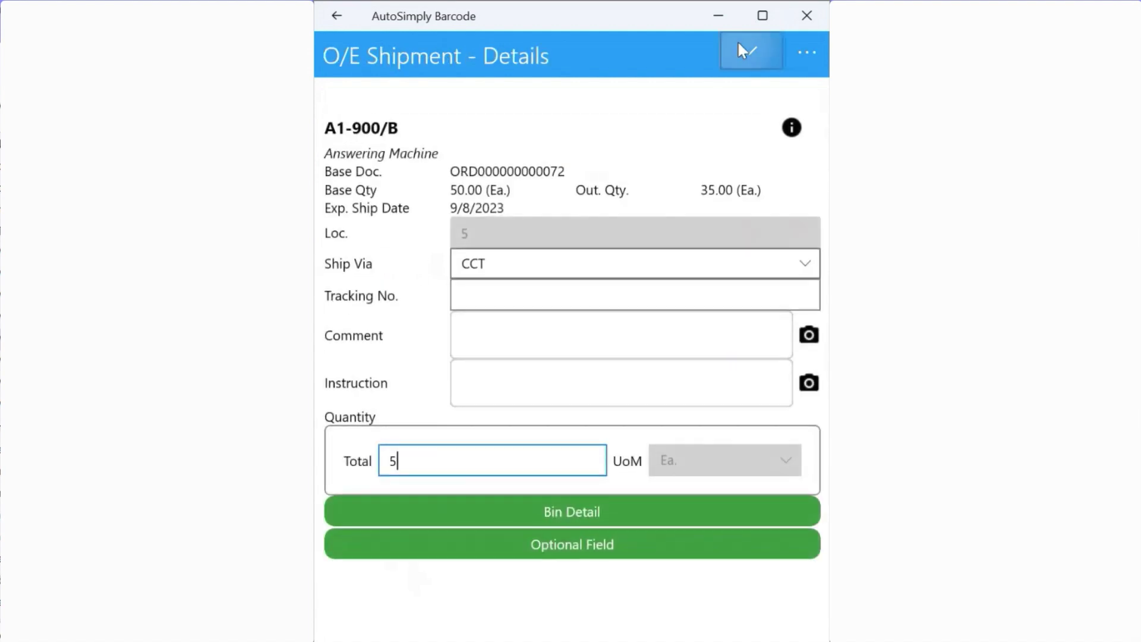
pyautogui.click(742, 50)
# Review the shipment's bins, lots and serials, then create the O/E shipment and acknowledge the created documents.
pyautogui.click(741, 53)
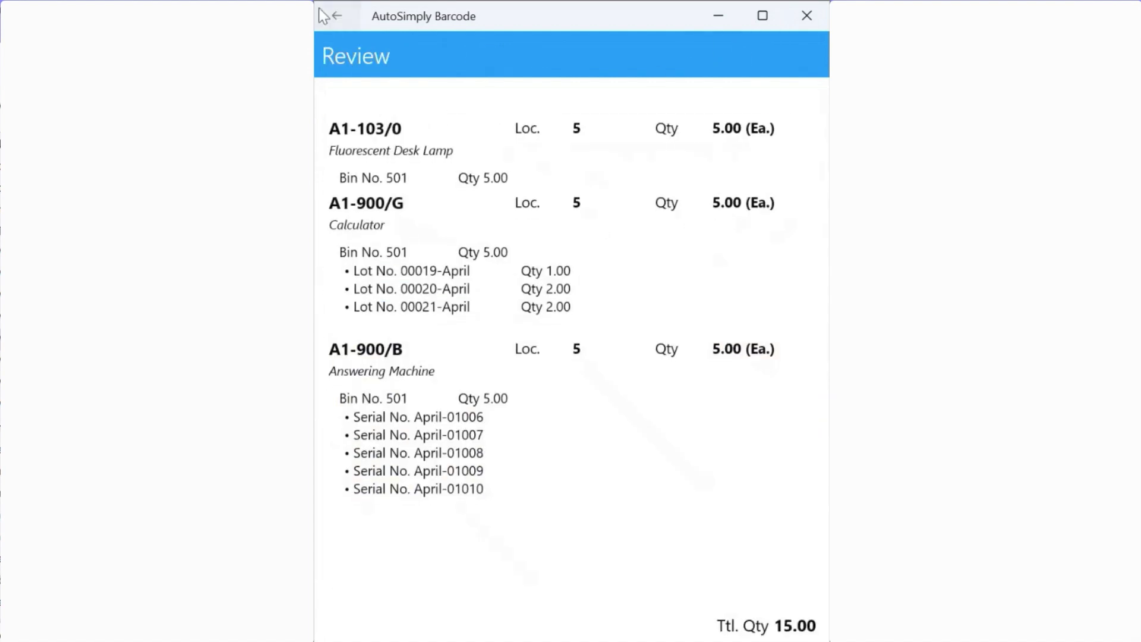
pyautogui.click(336, 16)
pyautogui.click(697, 67)
pyautogui.click(512, 407)
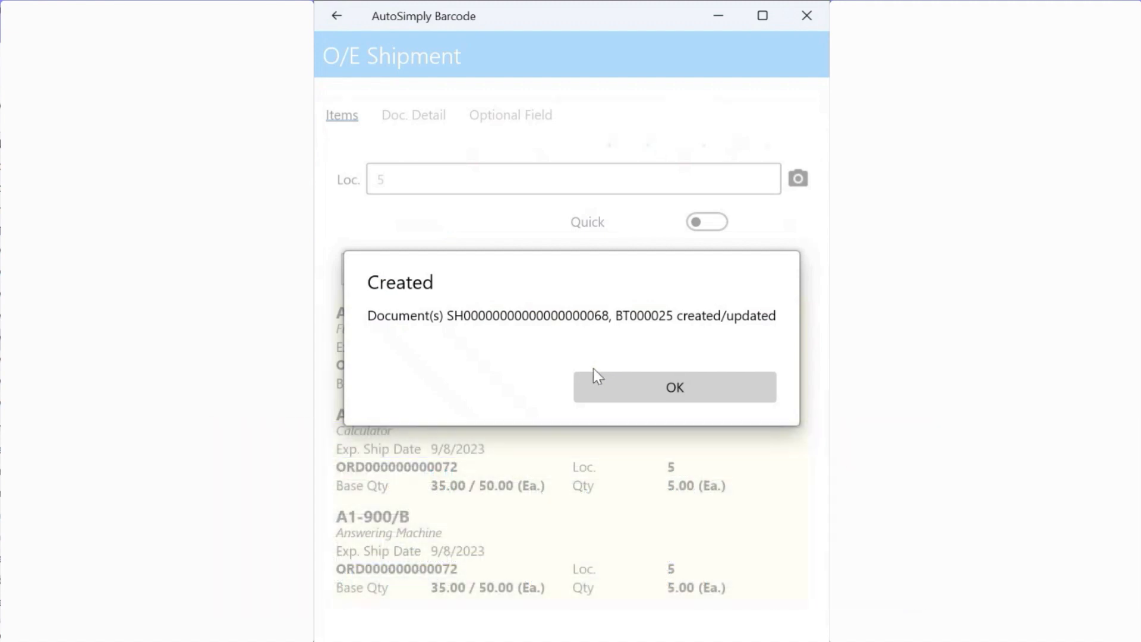
pyautogui.click(600, 379)
# Start an I/C Internal Usage with the description Test and enter the user's name in Used By.
pyautogui.click(497, 341)
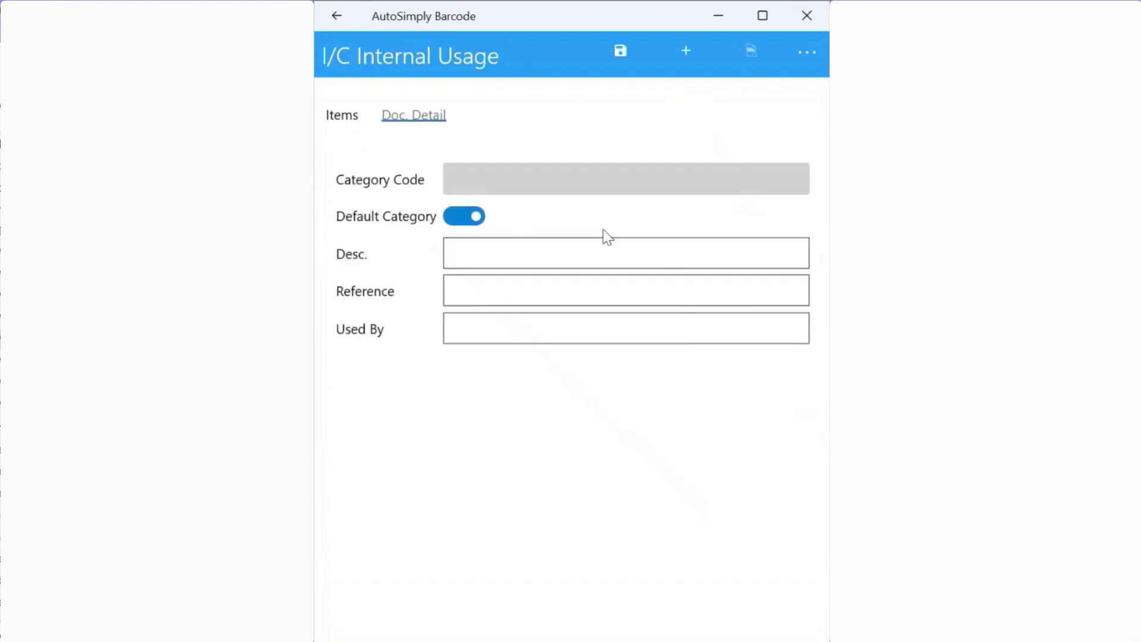
pyautogui.click(509, 259)
pyautogui.write('Test')
pyautogui.press('Tab')
pyautogui.press('Tab')
pyautogui.write('Terence')
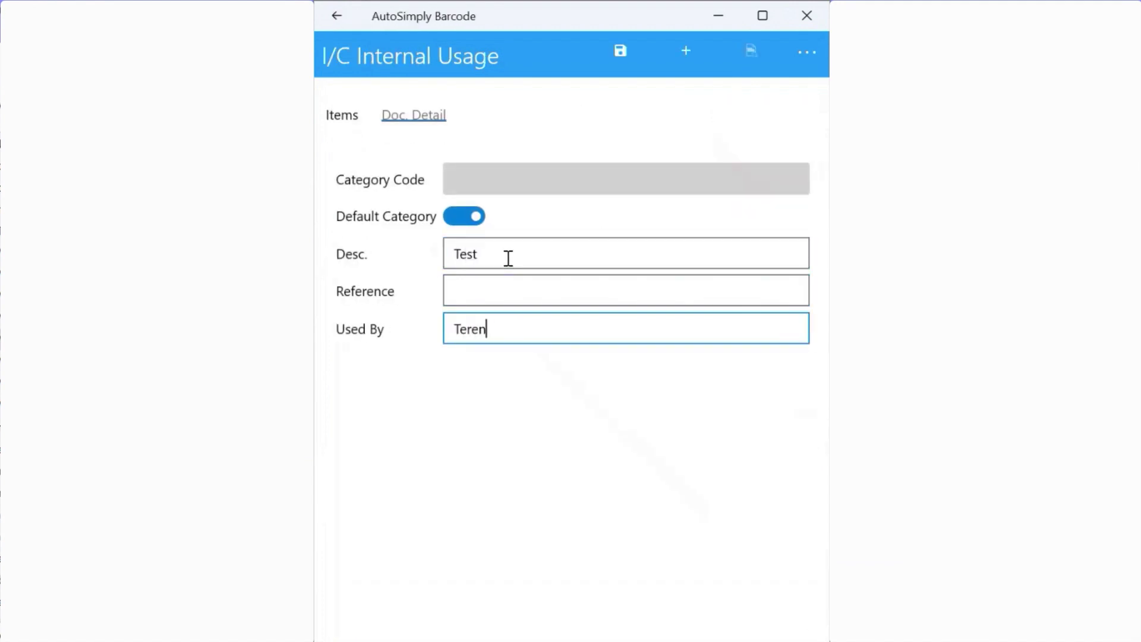
# Add item A1-103/0 to the internal usage with a total quantity of 3 and open its bin details.
pyautogui.click(340, 116)
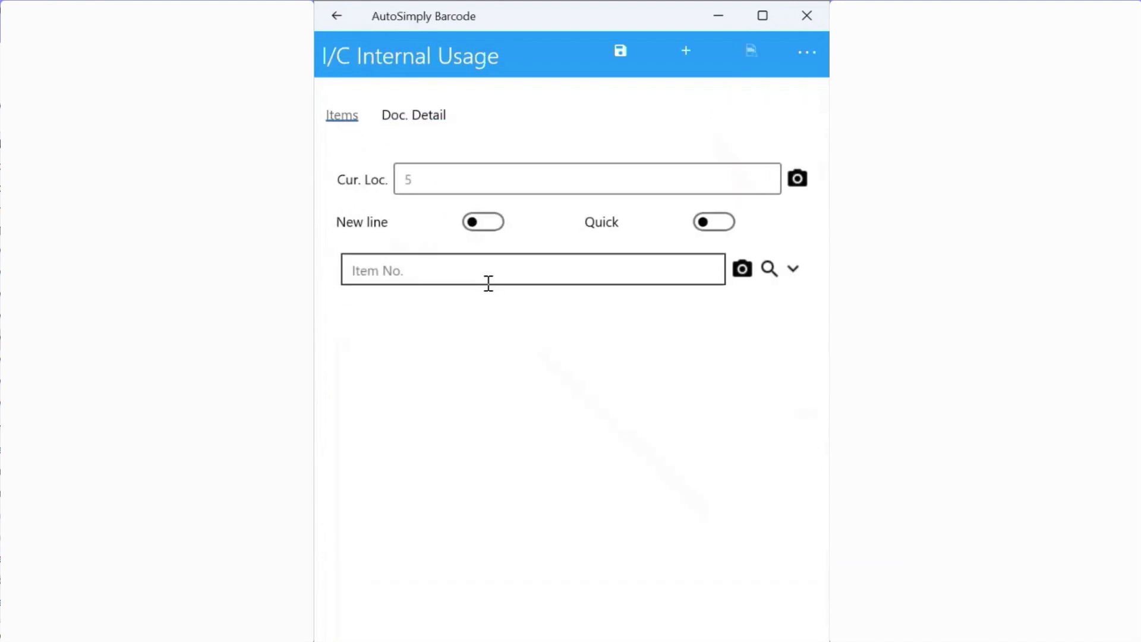
pyautogui.click(486, 278)
pyautogui.write('a1')
pyautogui.press('Return')
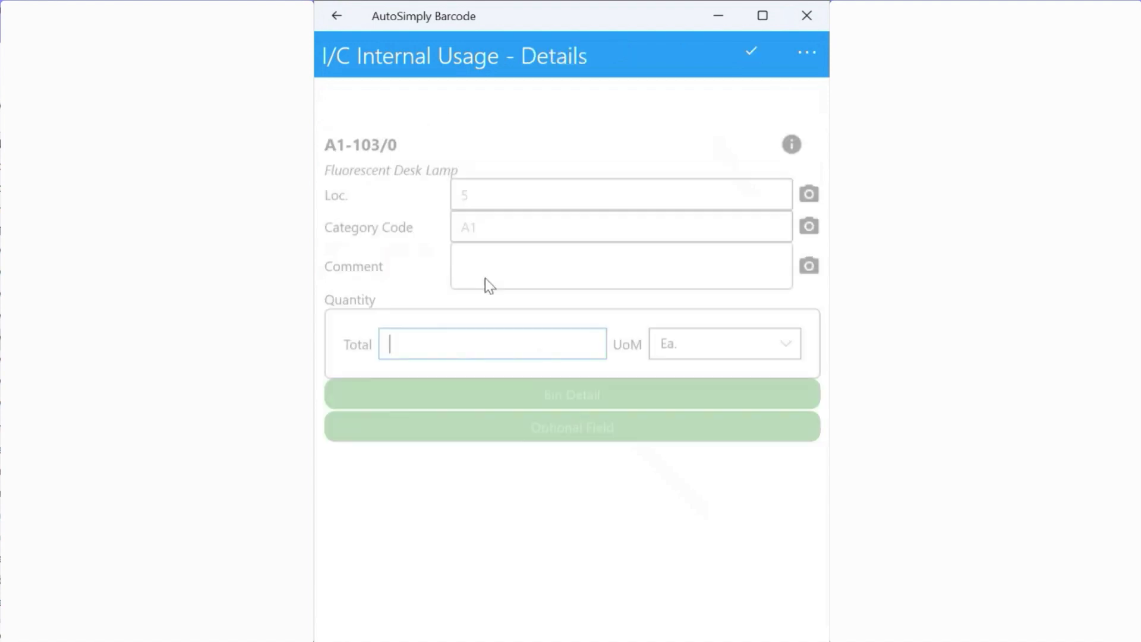
pyautogui.write('3')
pyautogui.click(496, 385)
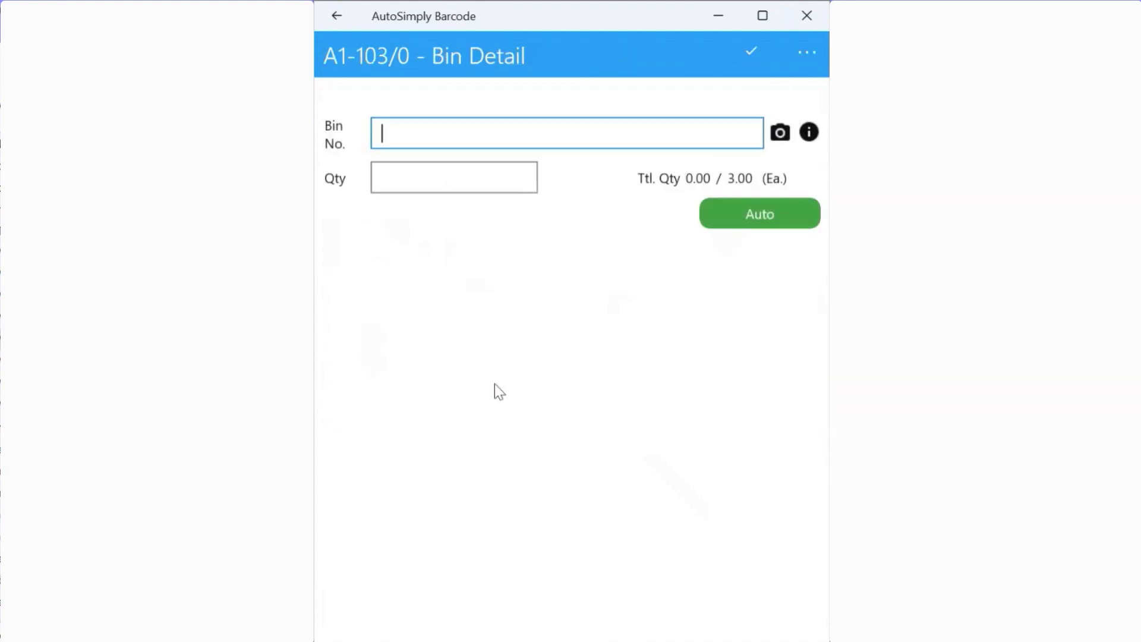
# Allocate 2 units of A1-103/0 from bin 501 and 1 from bin 502, then confirm the bin and usage details.
pyautogui.write('501')
pyautogui.press('Return')
pyautogui.write('2')
pyautogui.press('Return')
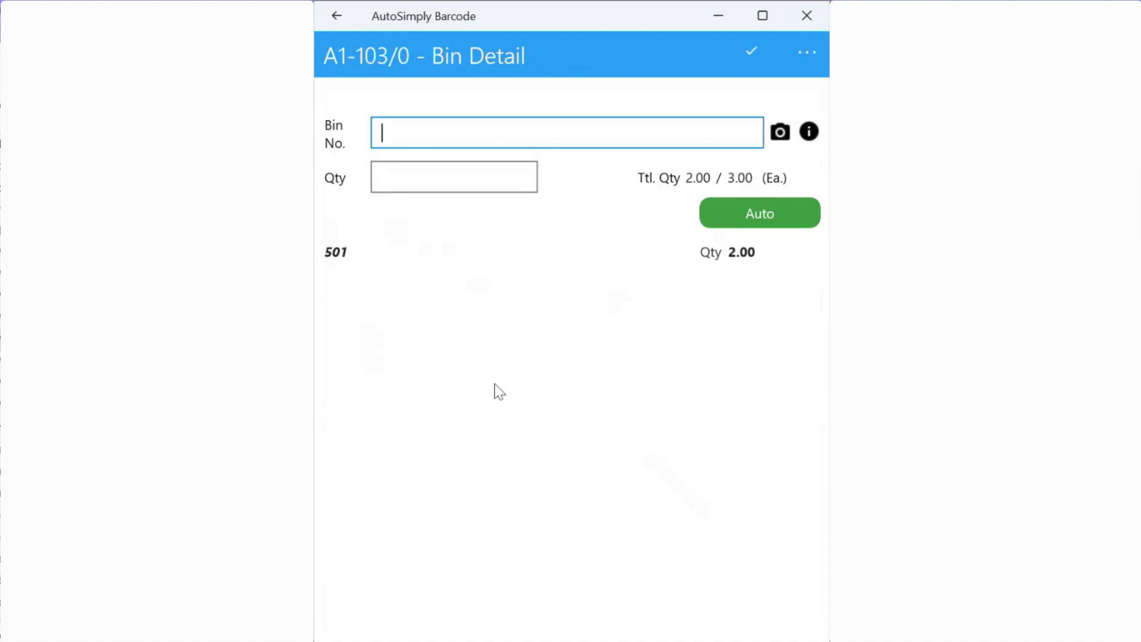
pyautogui.write('502')
pyautogui.press('Return')
pyautogui.write('1')
pyautogui.press('Return')
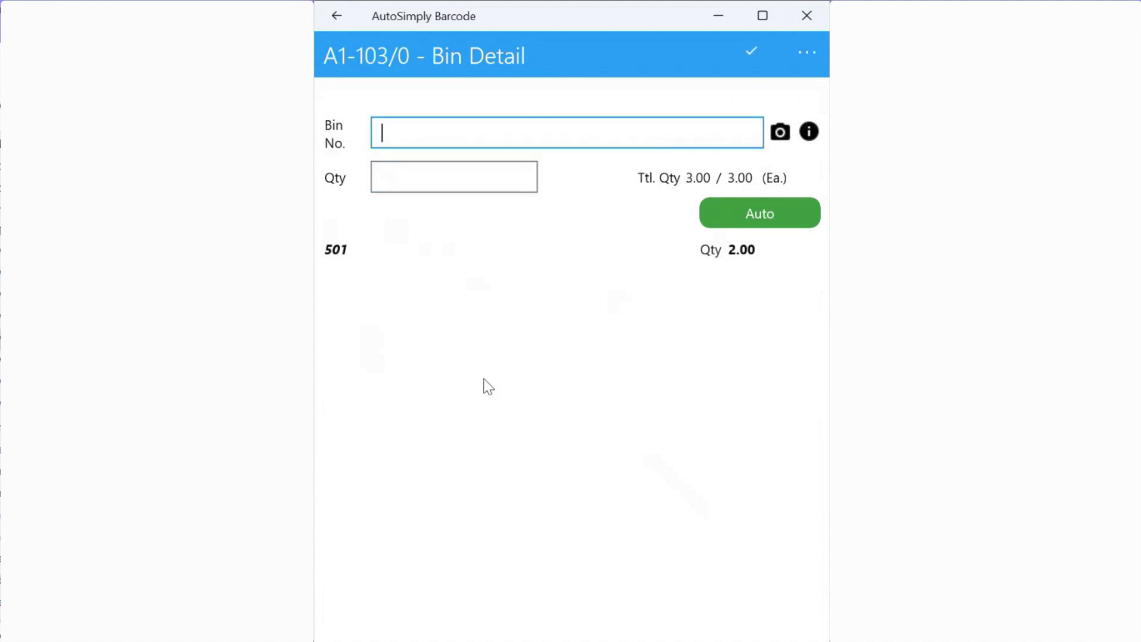
pyautogui.click(751, 52)
pyautogui.click(760, 51)
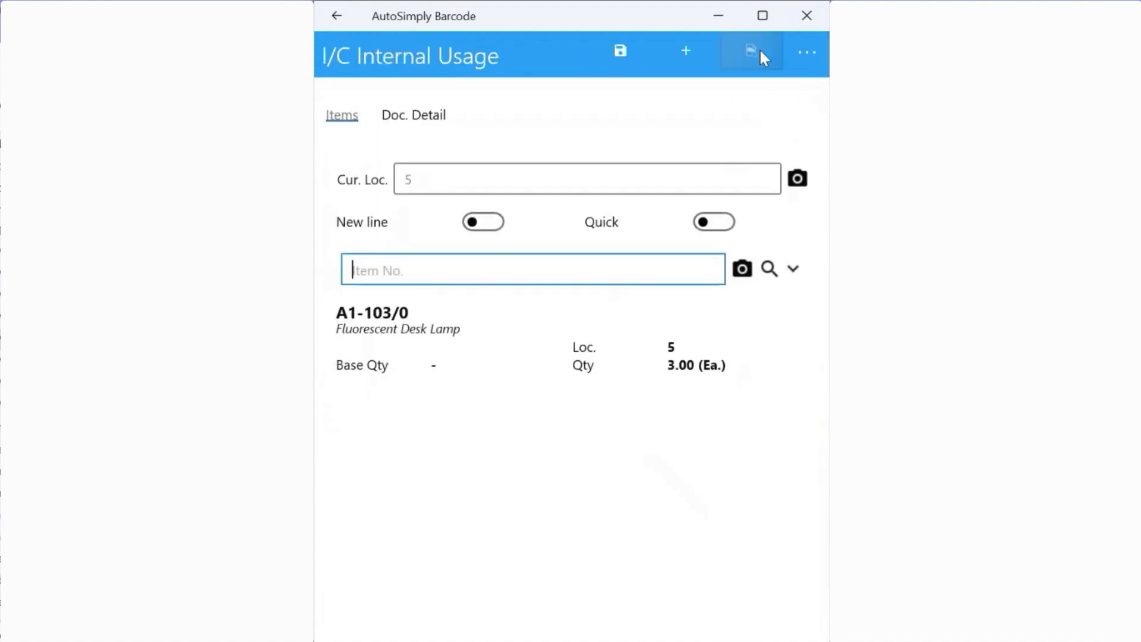
# Add item A1-900/G to the internal usage with a total quantity of 3 and auto-allocate its lot with bin.
pyautogui.write('a1900g')
pyautogui.press('Return')
pyautogui.write('3')
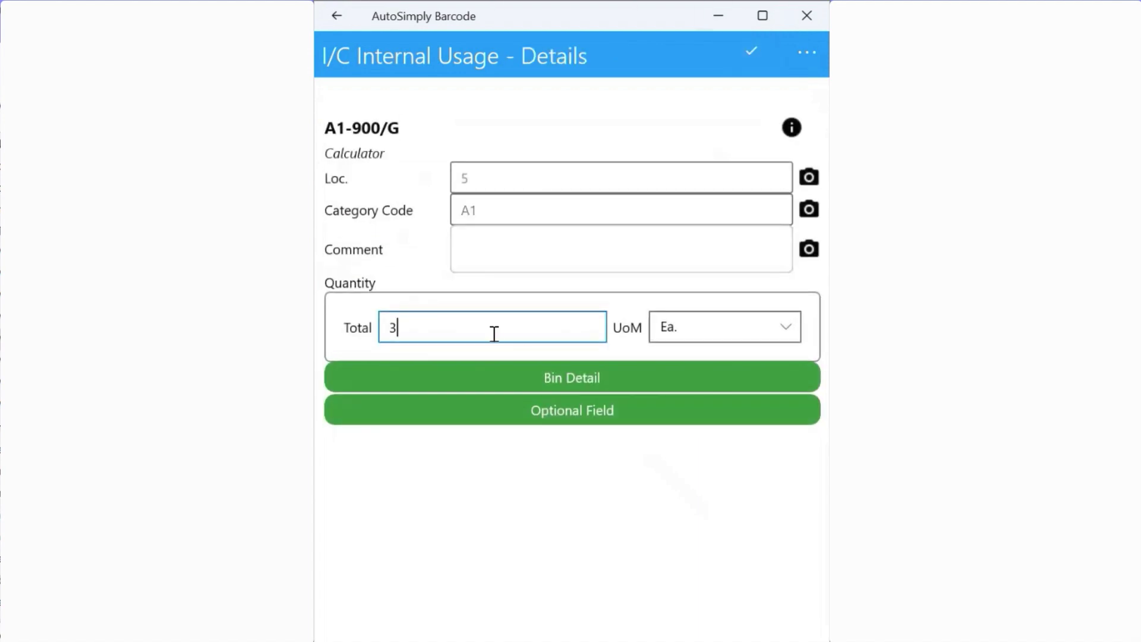
pyautogui.click(484, 378)
pyautogui.click(551, 252)
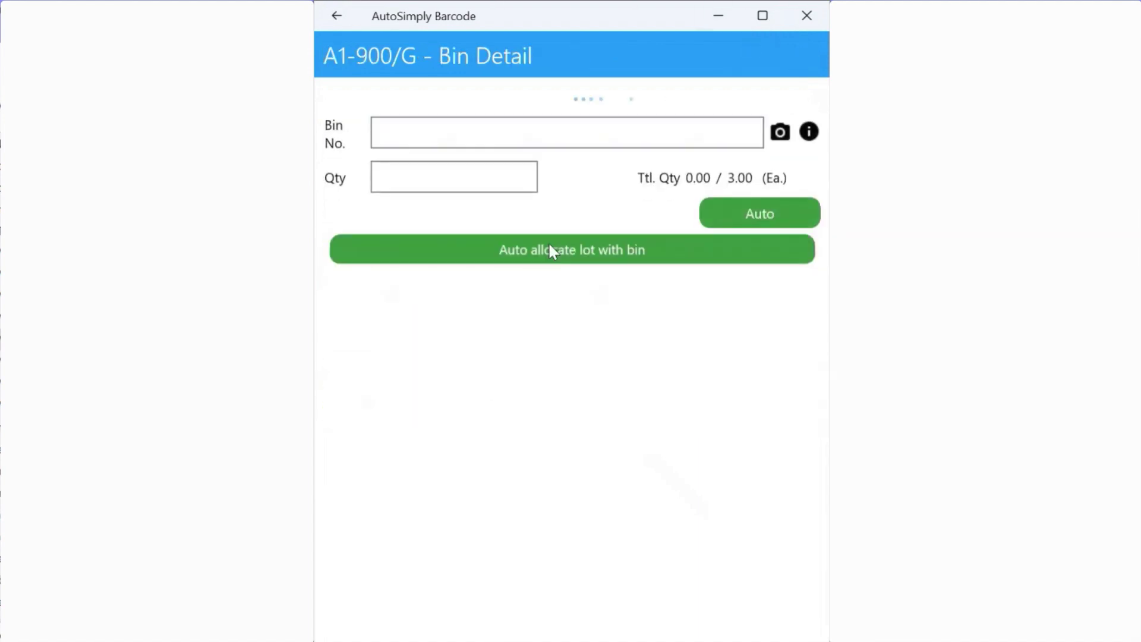
# Check the lot allocated to A1-900/G from bin 501 and confirm the lot, bin and usage details.
pyautogui.click(535, 286)
pyautogui.click(555, 215)
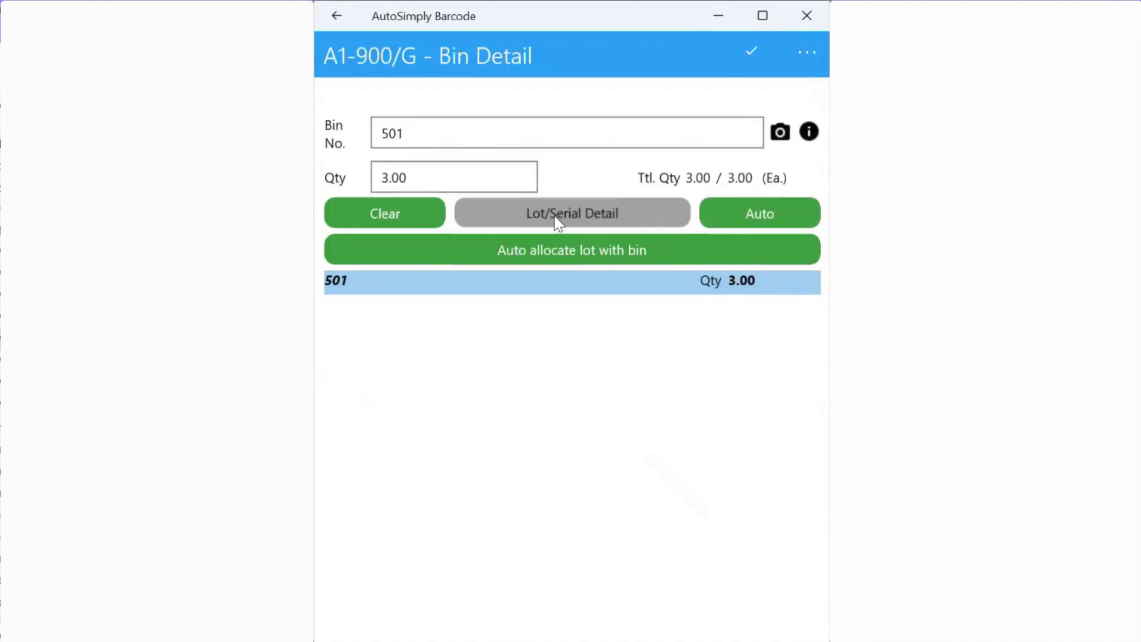
pyautogui.click(734, 51)
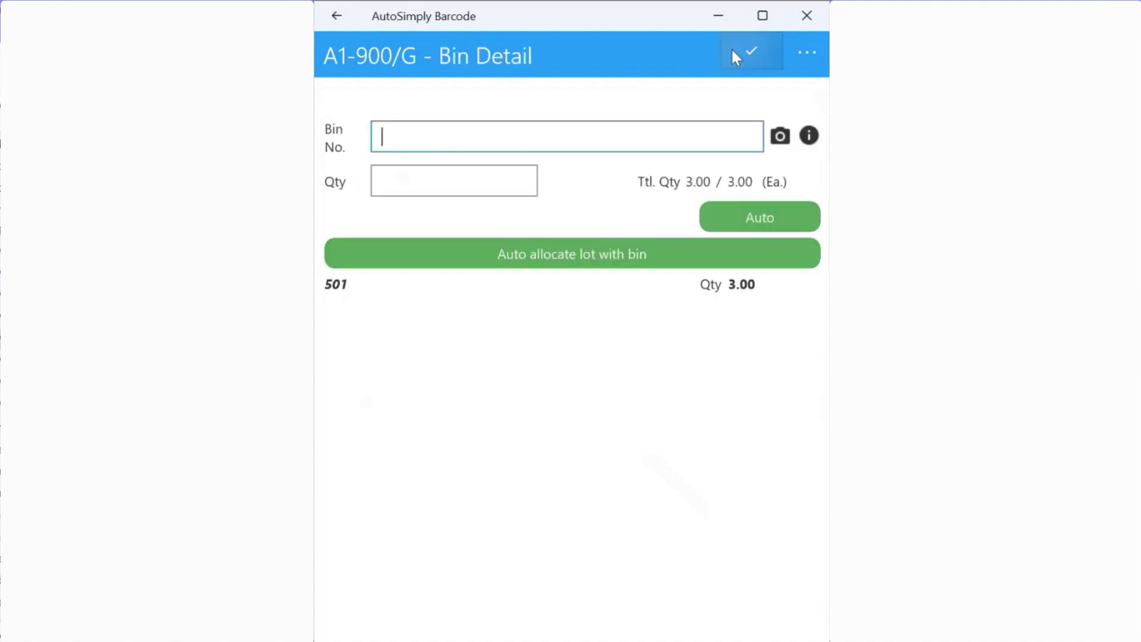
pyautogui.click(734, 51)
pyautogui.click(734, 51)
# Add item A1-900/B to the internal usage with a total quantity of 3 and allocate 3 units from bin 501.
pyautogui.write('a1900b')
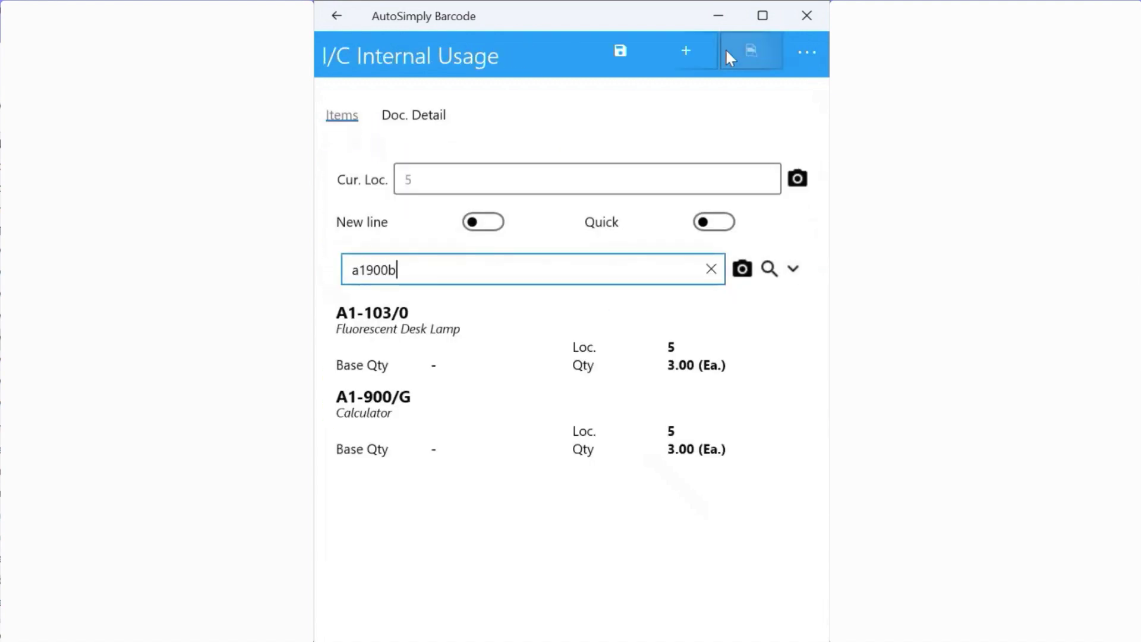
pyautogui.press('Return')
pyautogui.write('3')
pyautogui.click(539, 384)
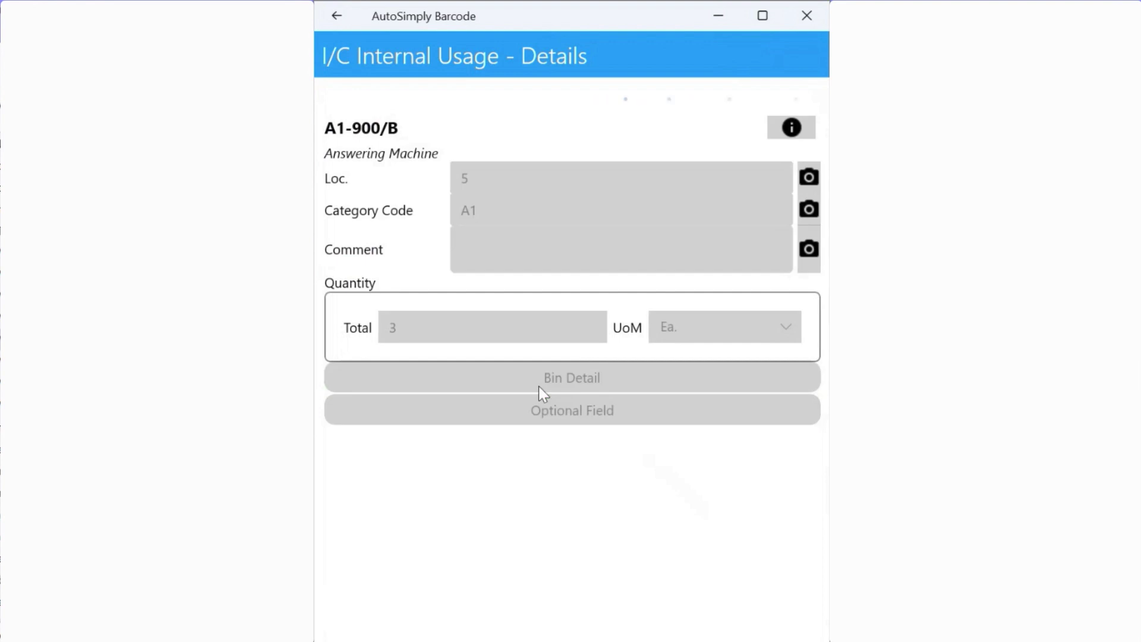
pyautogui.write('501')
pyautogui.press('Tab')
pyautogui.write('3')
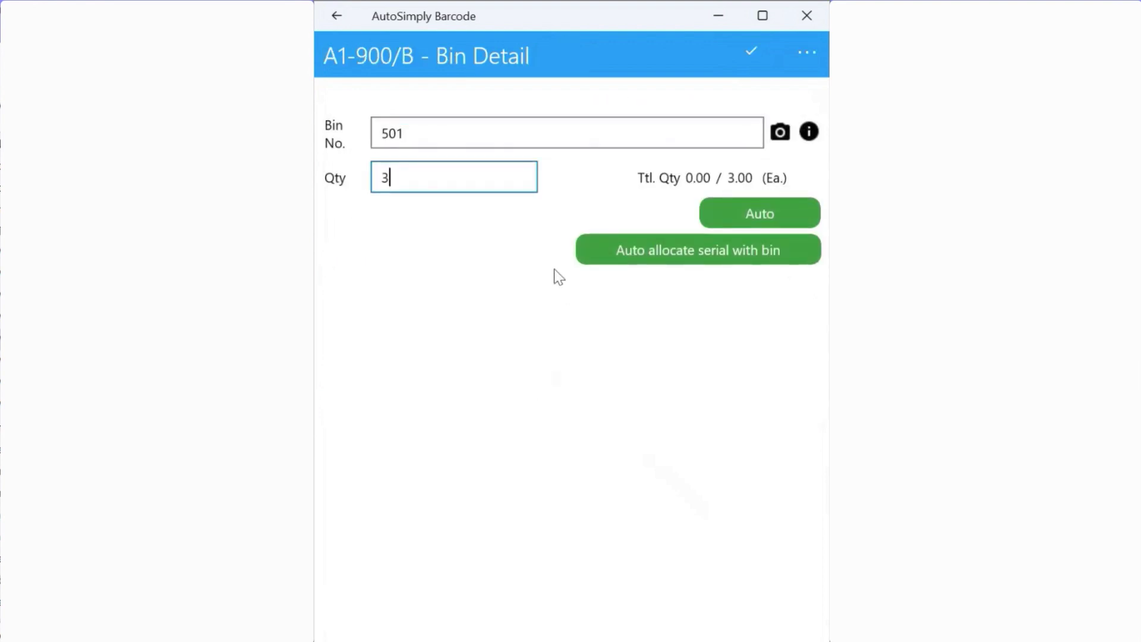
pyautogui.press('Return')
# Select serials April-01013, April-03001 and April-03003 for A1-900/B, confirm its details and open the internal usage review.
pyautogui.click(791, 188)
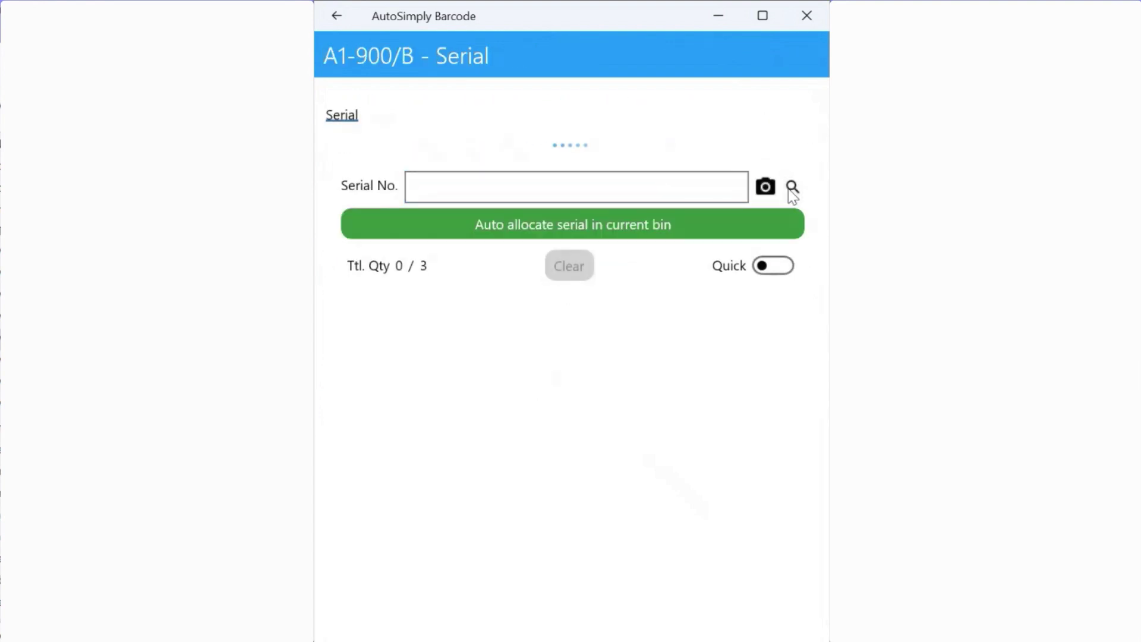
pyautogui.click(776, 538)
pyautogui.click(776, 435)
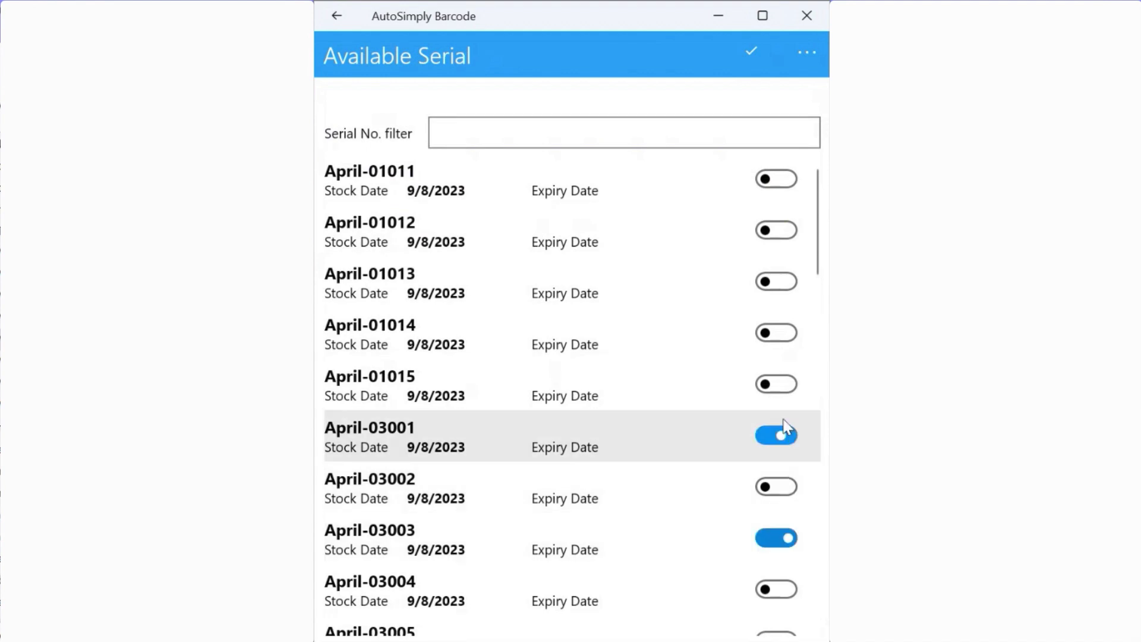
pyautogui.click(776, 281)
pyautogui.click(759, 47)
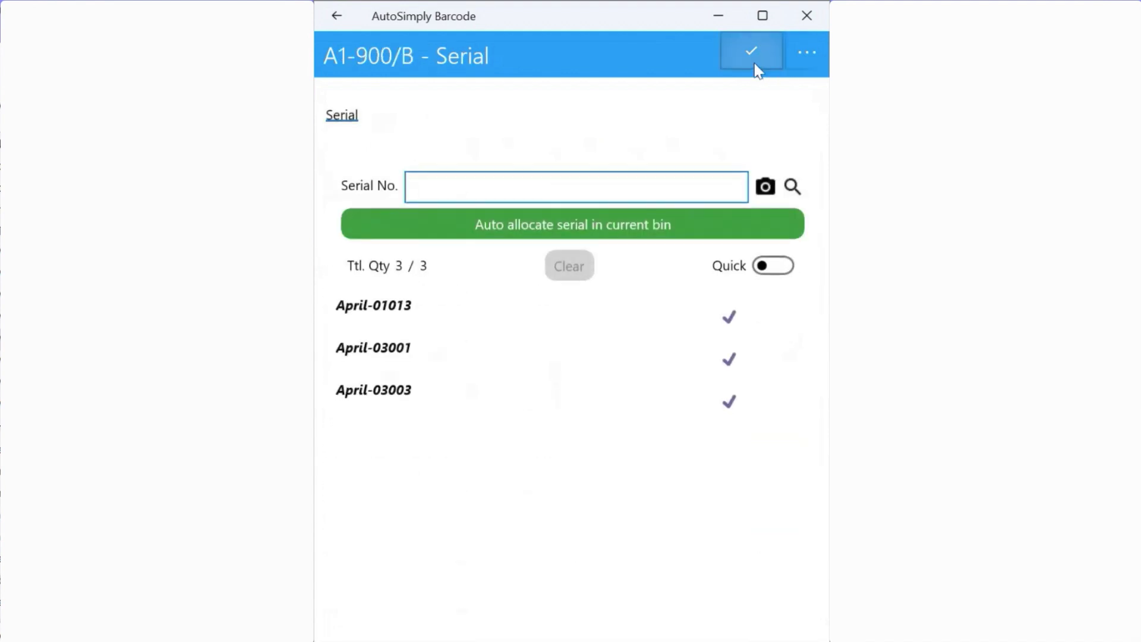
pyautogui.click(756, 68)
pyautogui.click(756, 66)
pyautogui.click(755, 65)
pyautogui.click(756, 65)
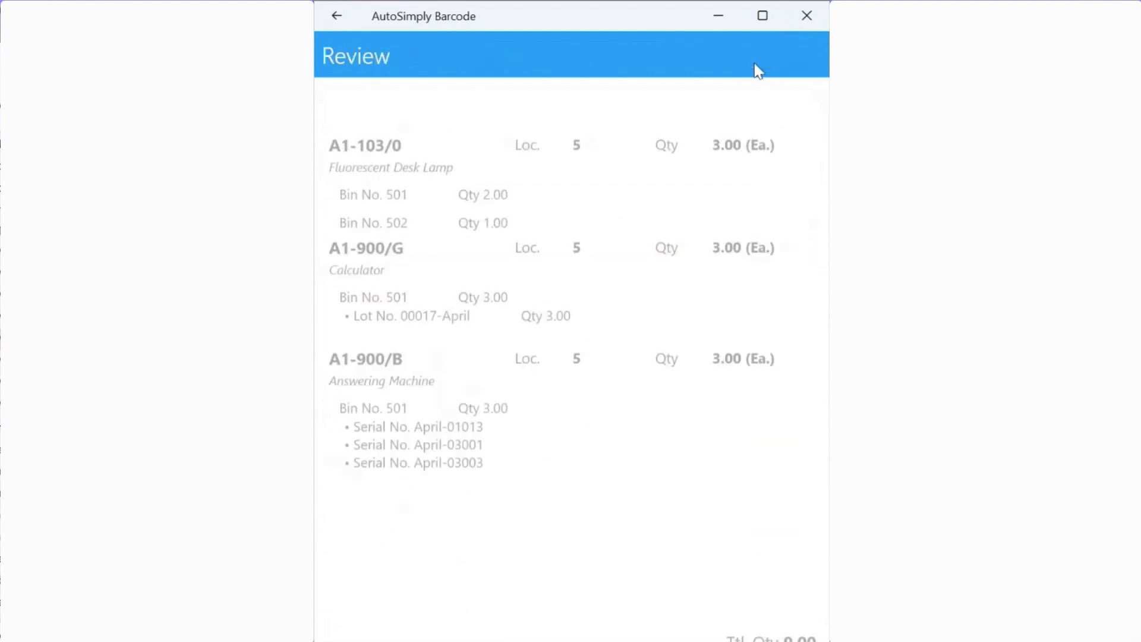
# Leave the review, post the internal usage and acknowledge the created documents.
pyautogui.click(337, 17)
pyautogui.click(684, 56)
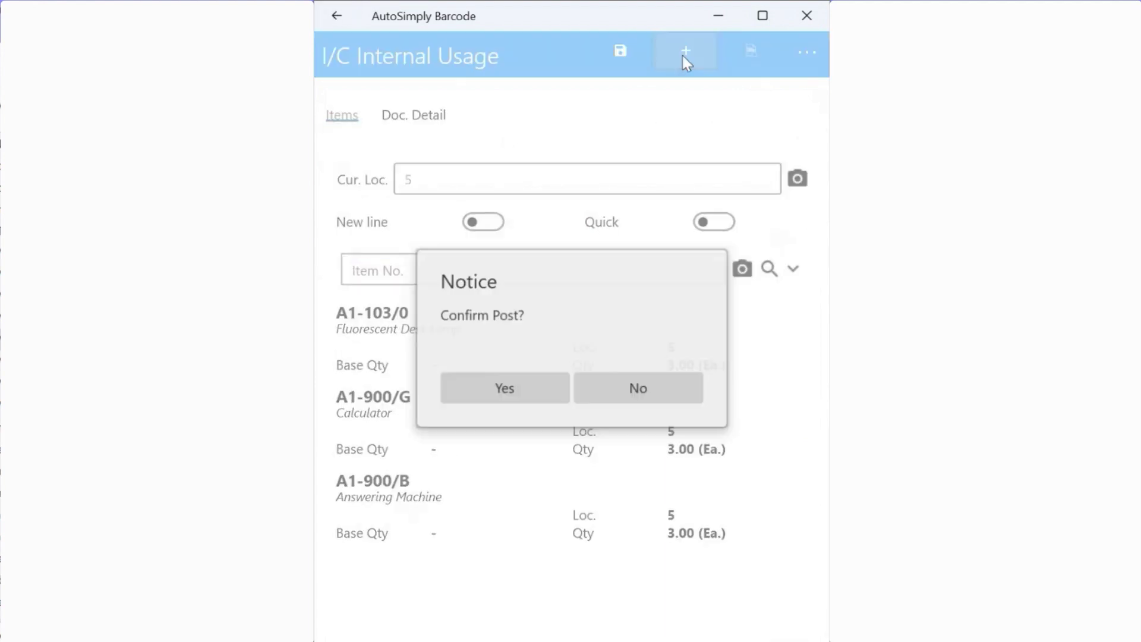
pyautogui.click(495, 386)
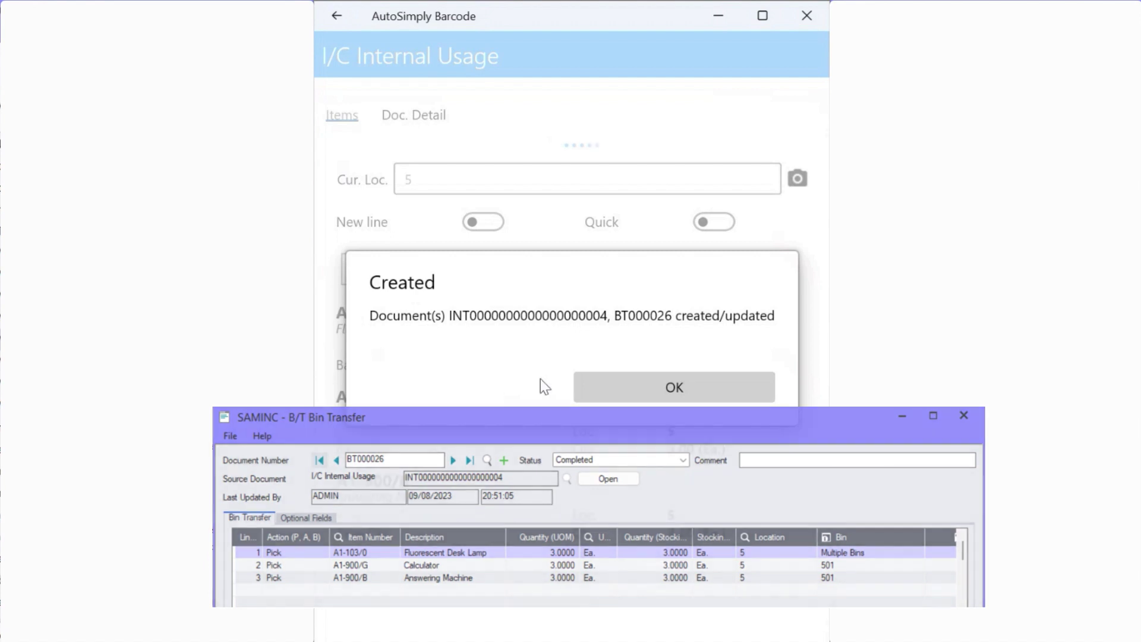
pyautogui.click(590, 384)
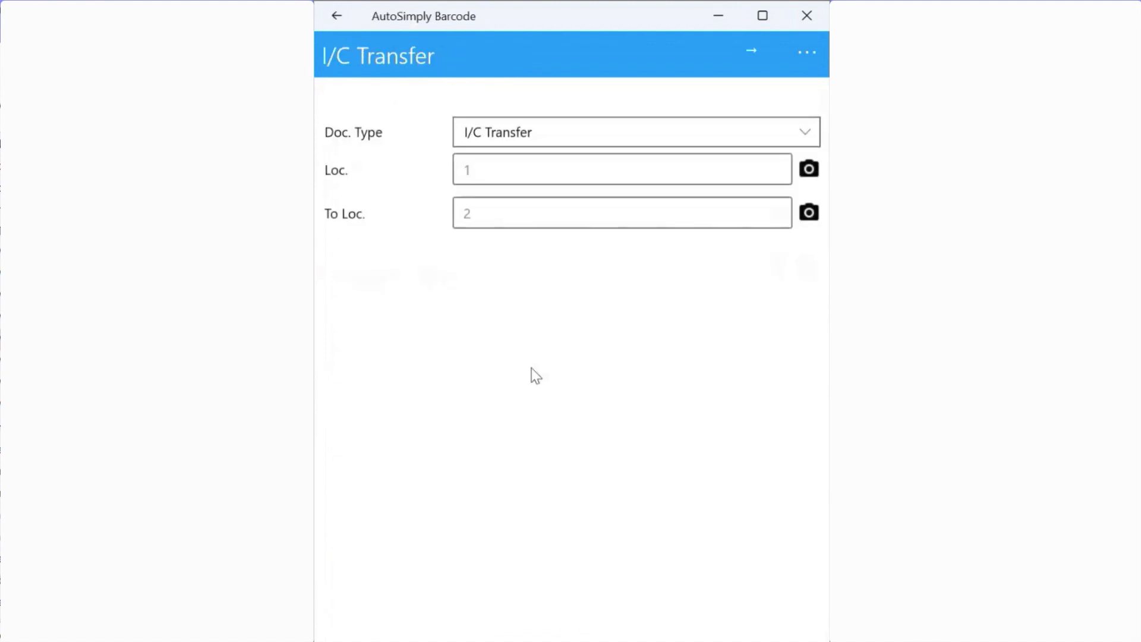
# Start a Bin Transfer document for location 5 and add item A1-900/G with a total quantity of 5.
pyautogui.click(556, 131)
pyautogui.click(543, 200)
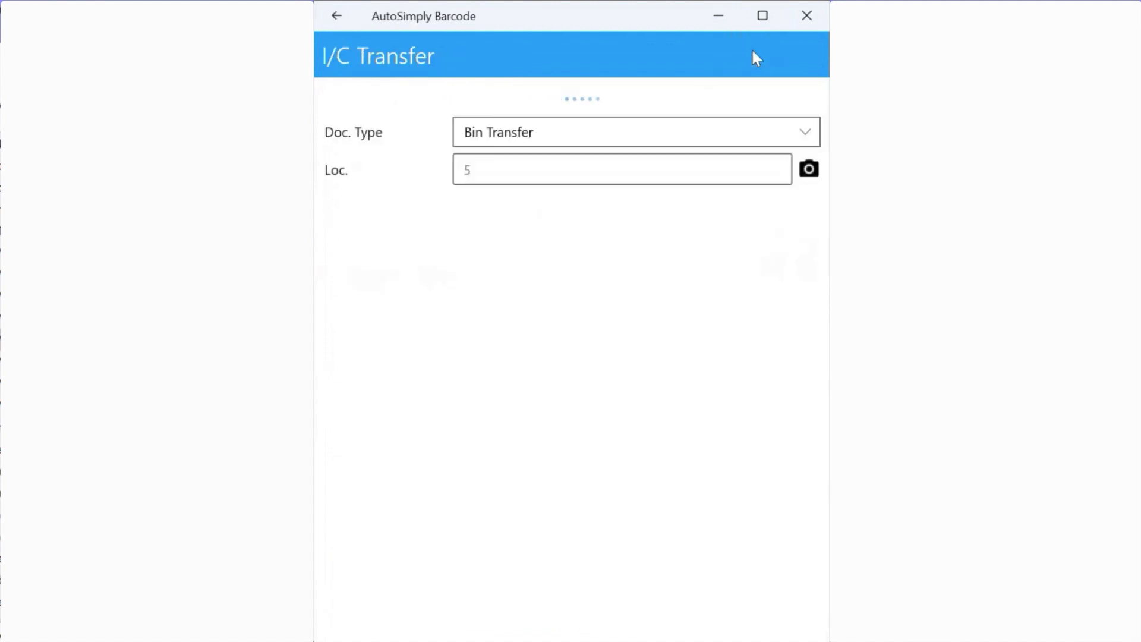
pyautogui.write('a1900g')
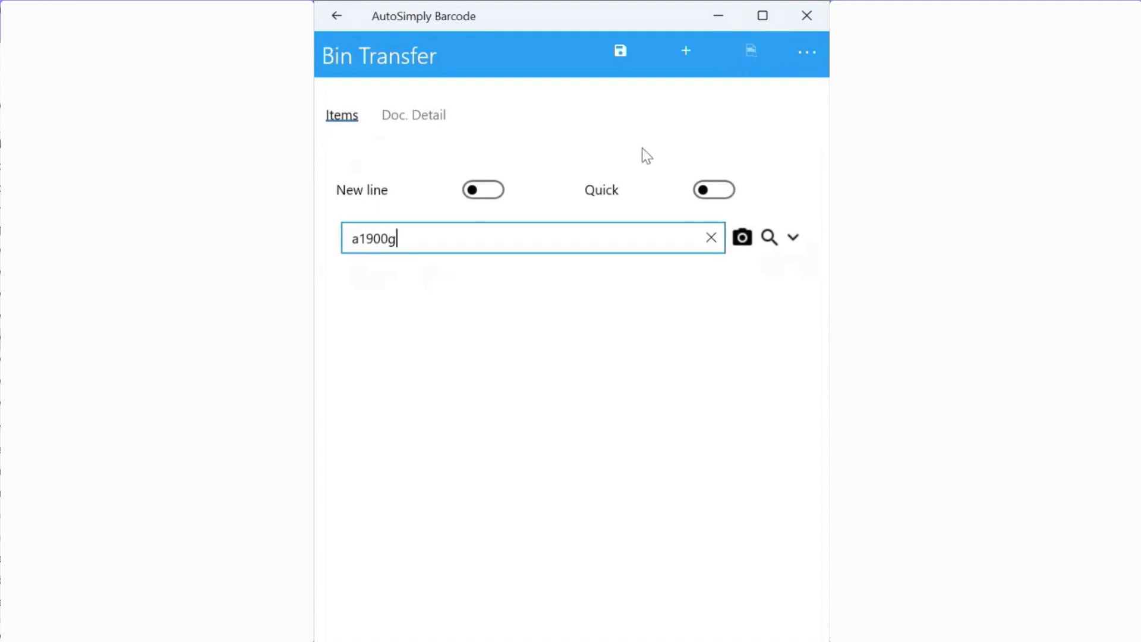
pyautogui.press('Return')
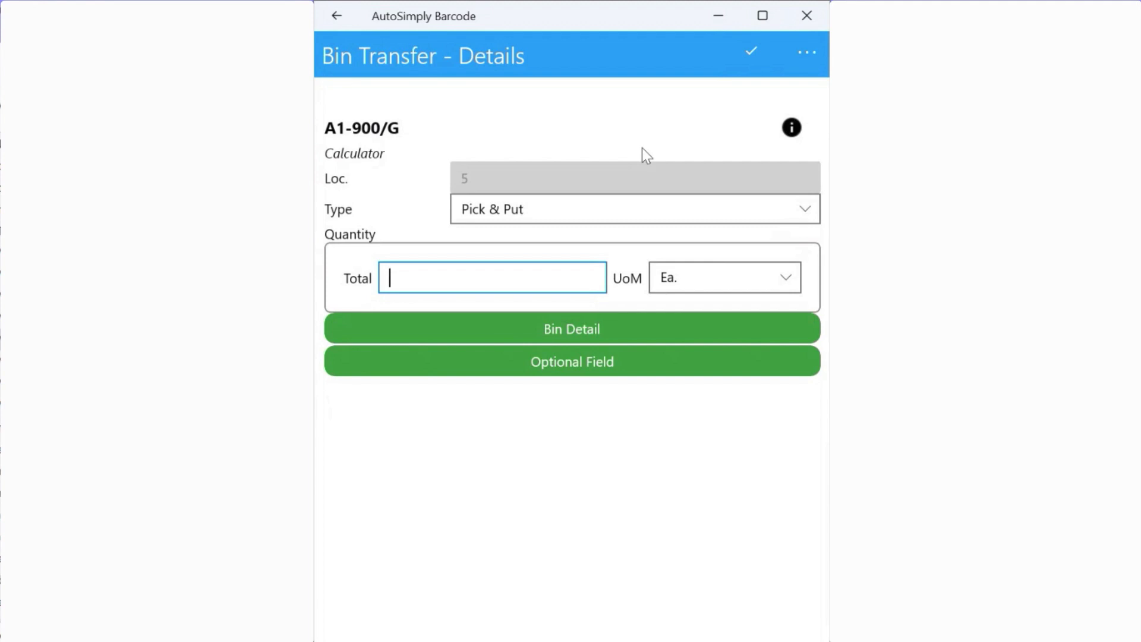
pyautogui.write('5')
# Assign 5 units of A1-900/G to move from bin 501 to bin 502.
pyautogui.click(581, 329)
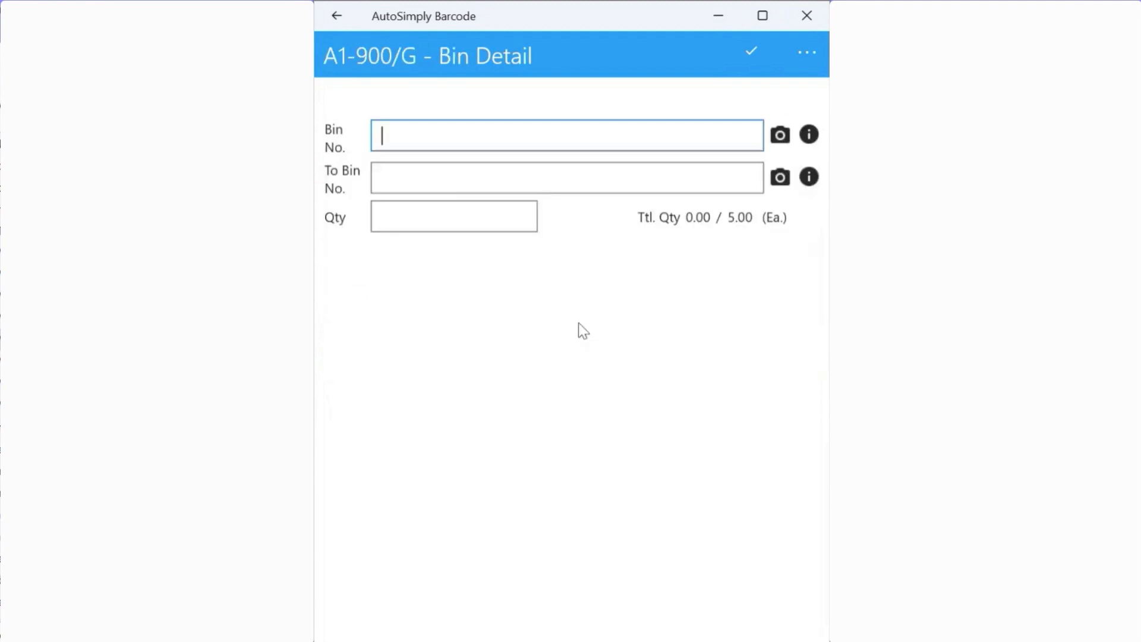
pyautogui.write('501')
pyautogui.press('Return')
pyautogui.write('5')
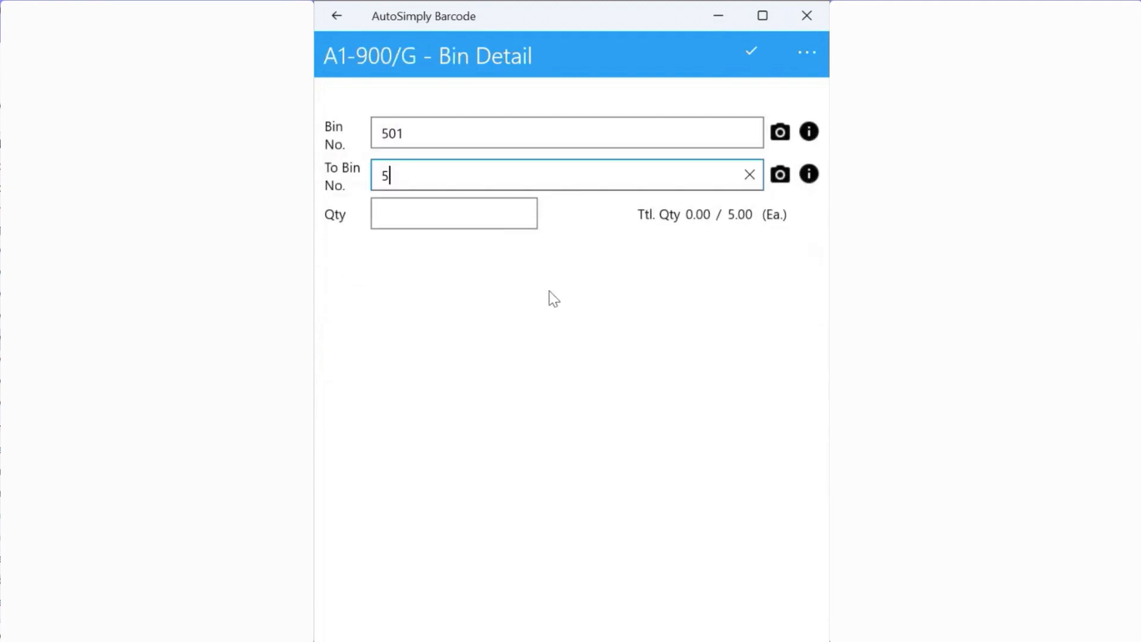
pyautogui.write('02')
pyautogui.press('Return')
pyautogui.write('5')
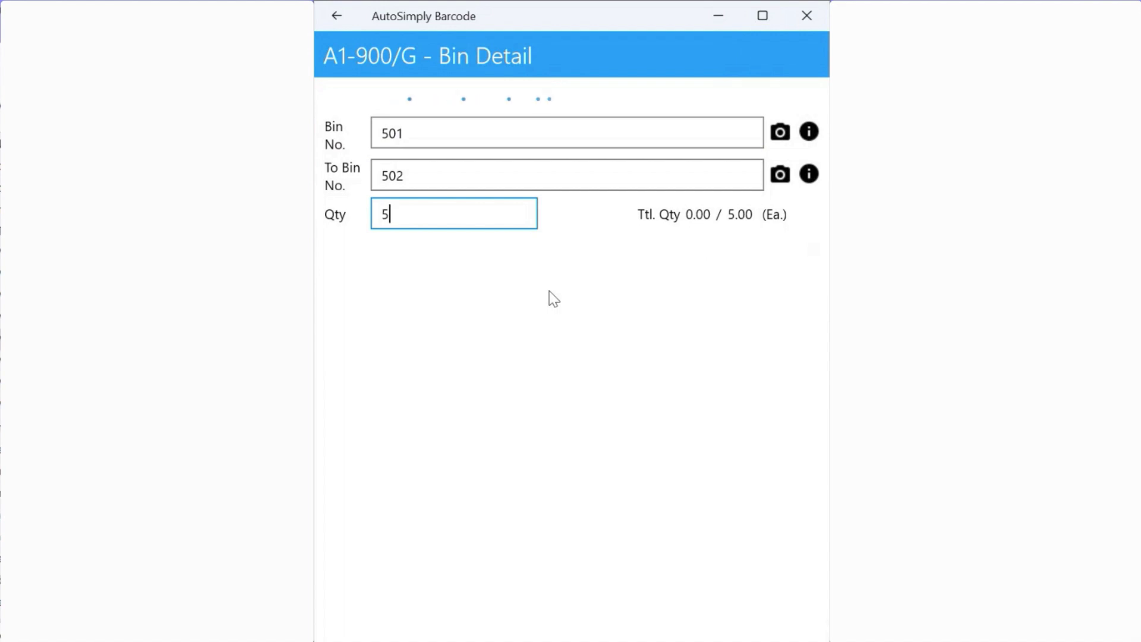
pyautogui.press('Return')
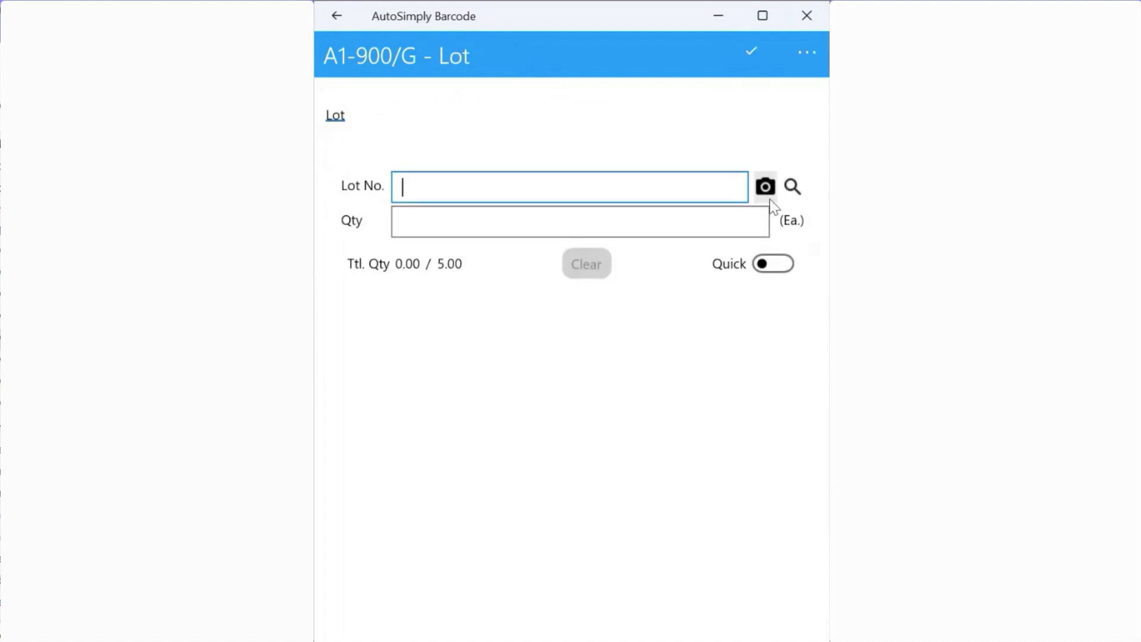
# Allocate 2 units from lot 00018-April, 2 from 00019-April and 1 from 00020-April, and confirm the lot, bin and transfer details.
pyautogui.click(792, 187)
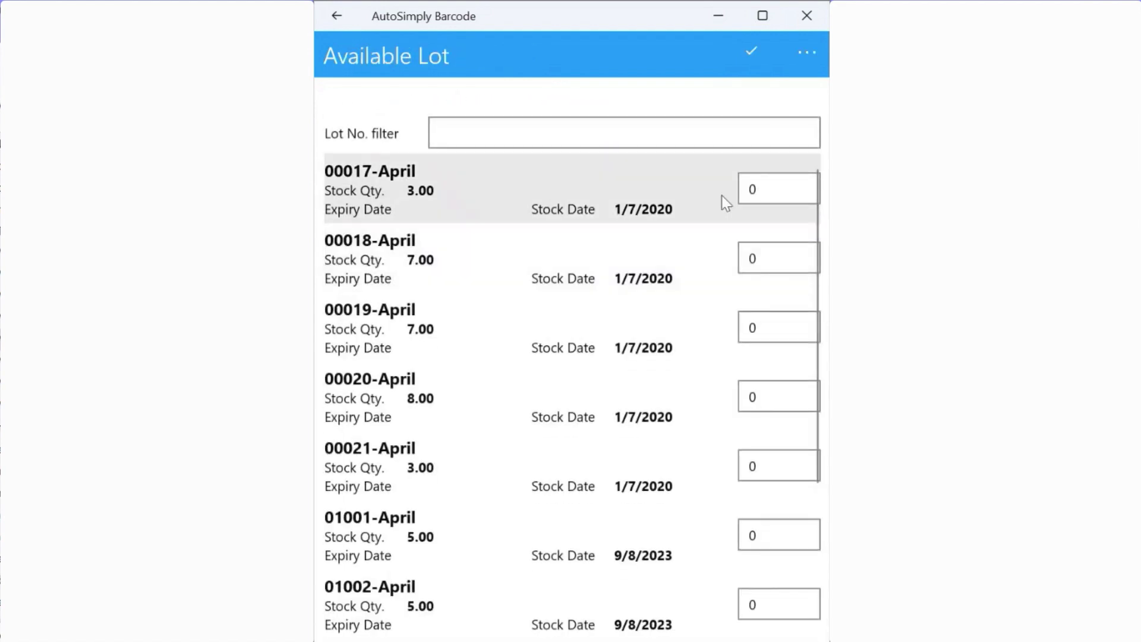
pyautogui.click(745, 258)
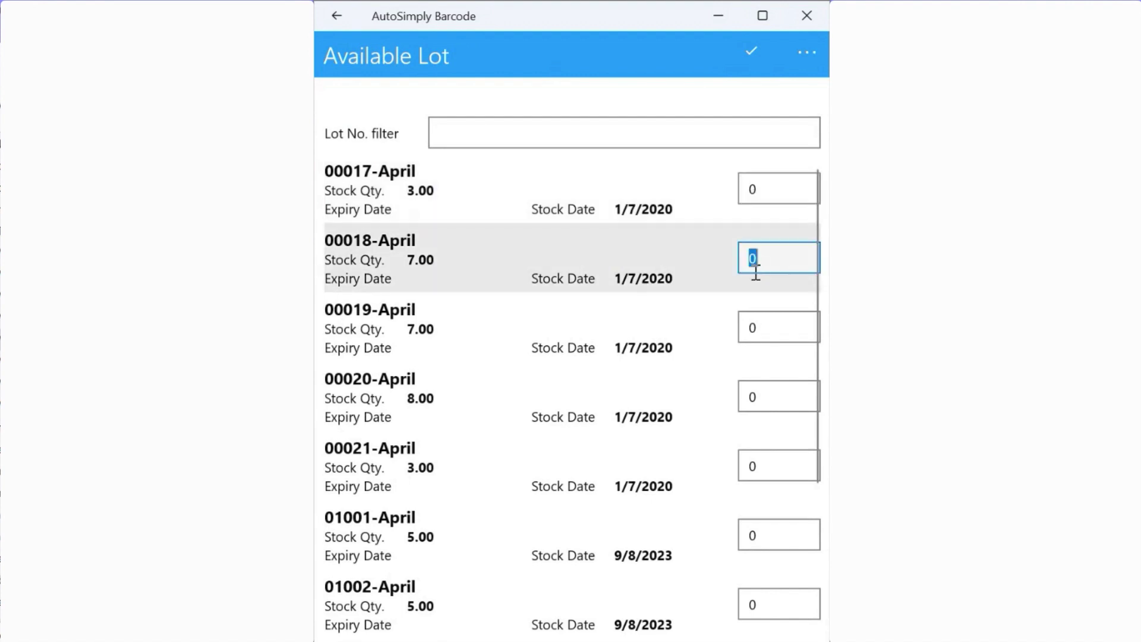
pyautogui.write('2')
pyautogui.click(757, 326)
pyautogui.write('2')
pyautogui.click(768, 393)
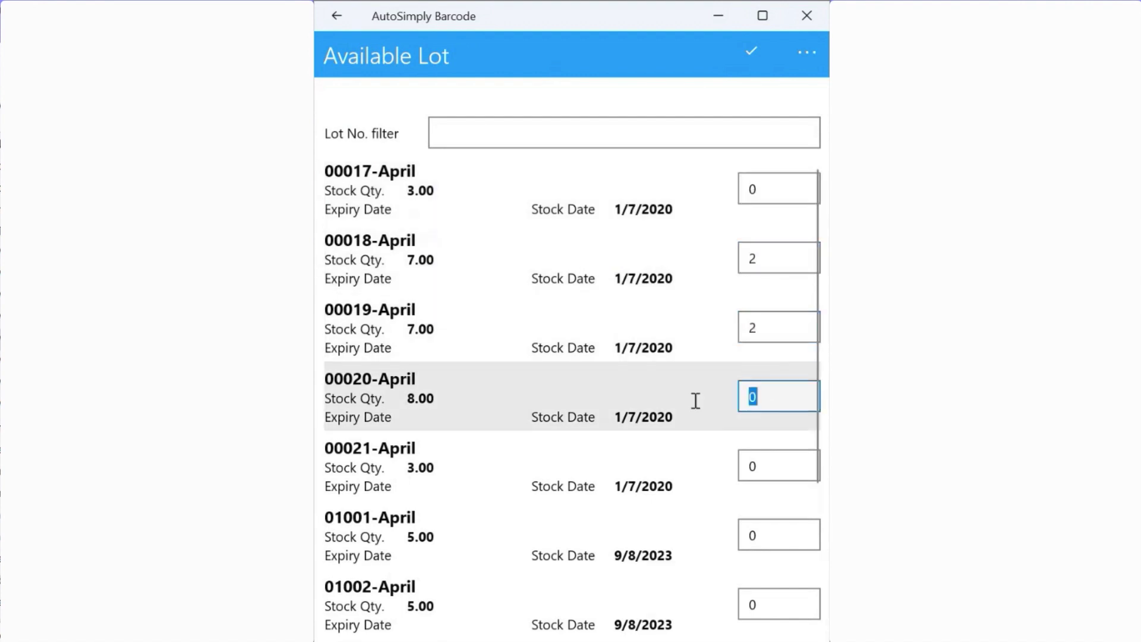
pyautogui.write('1')
pyautogui.click(759, 58)
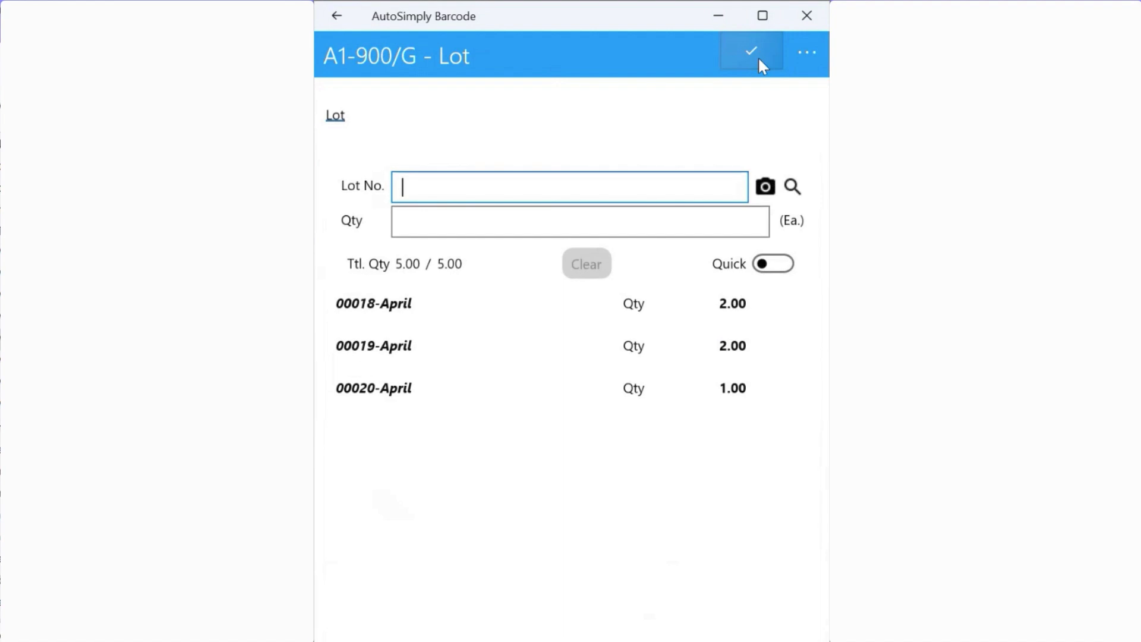
pyautogui.click(759, 58)
pyautogui.click(759, 58)
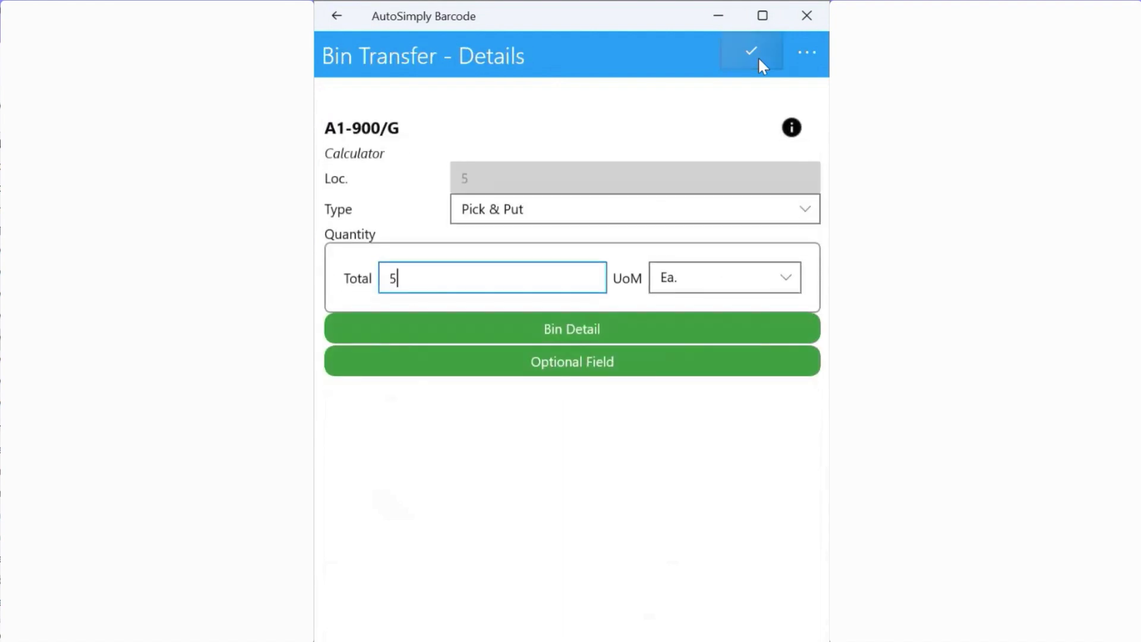
pyautogui.click(759, 58)
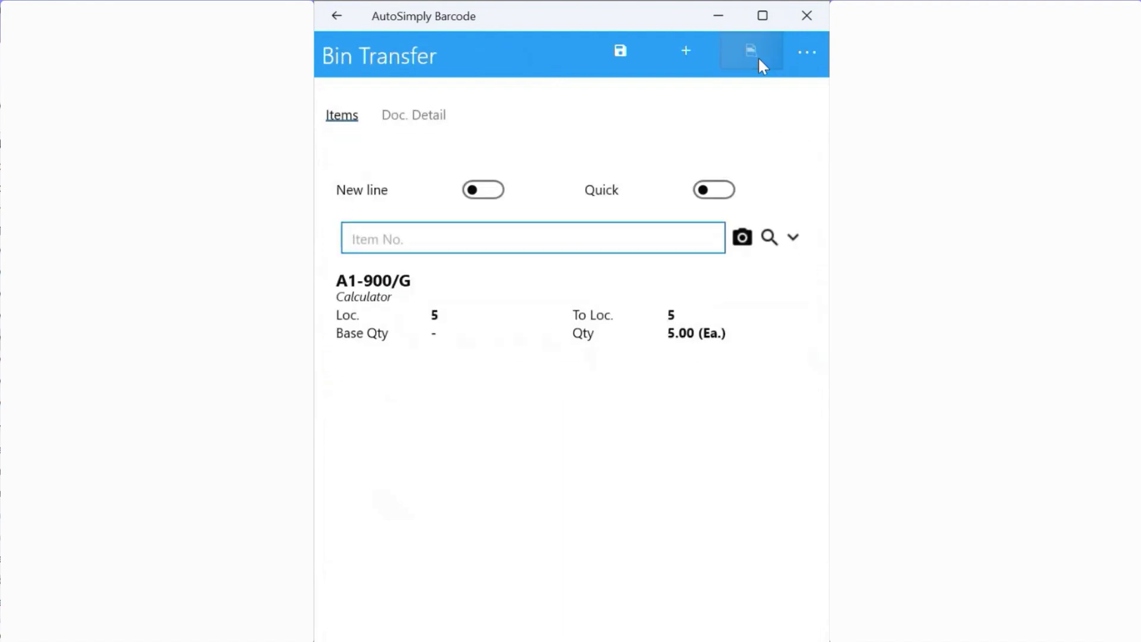
# Review the bin transfer's bins and lots, post it and acknowledge the created document.
pyautogui.click(759, 57)
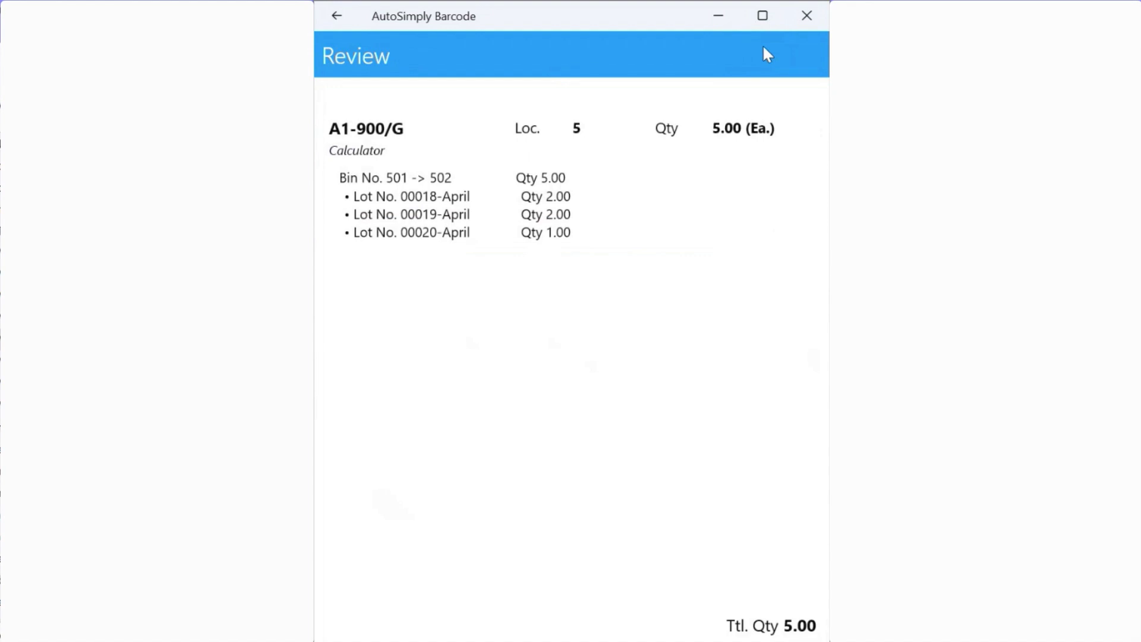
pyautogui.click(328, 20)
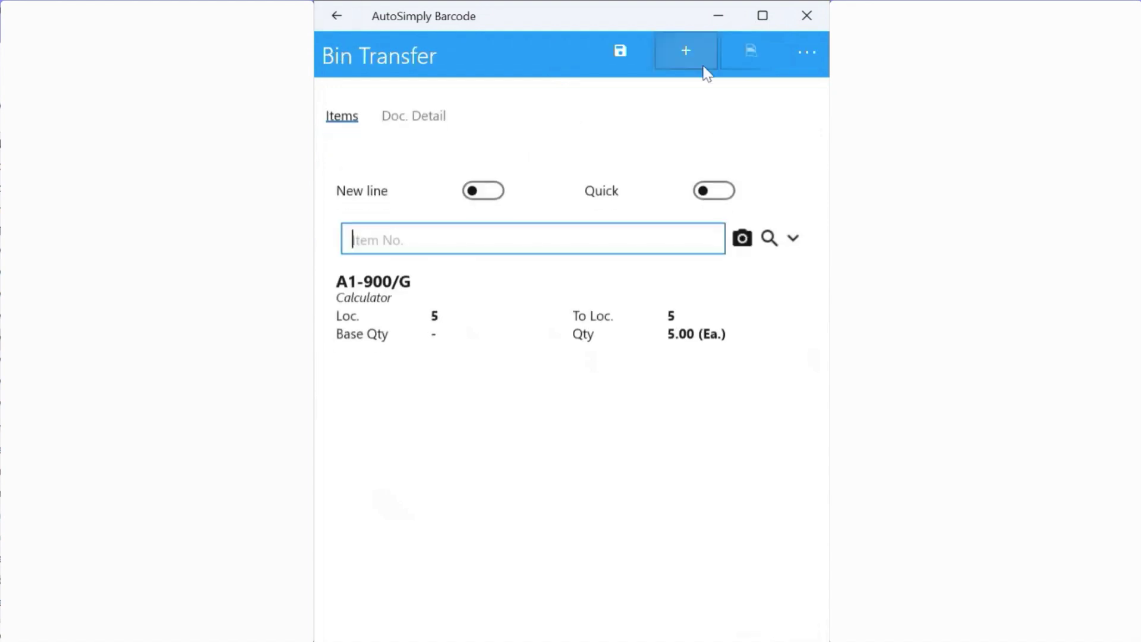
pyautogui.click(706, 65)
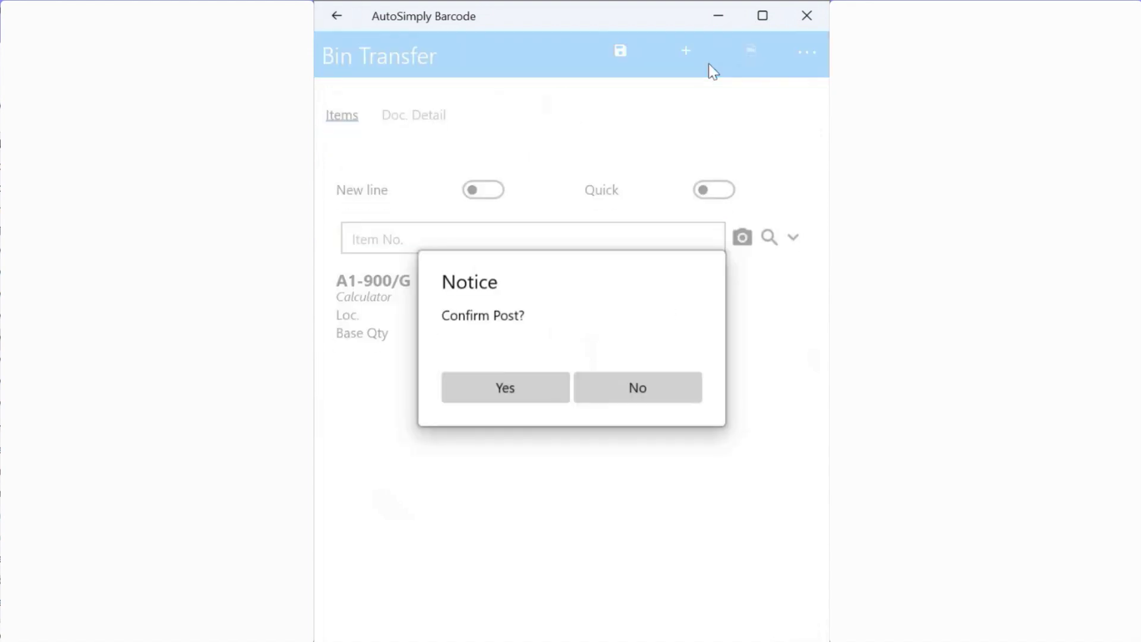
pyautogui.click(526, 390)
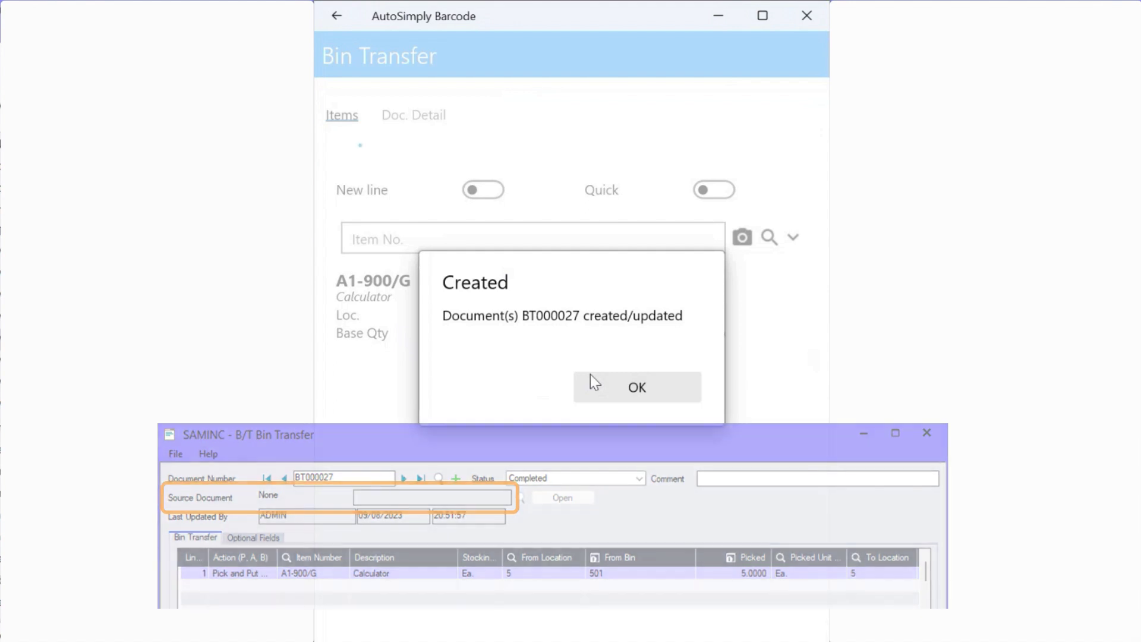
pyautogui.click(591, 373)
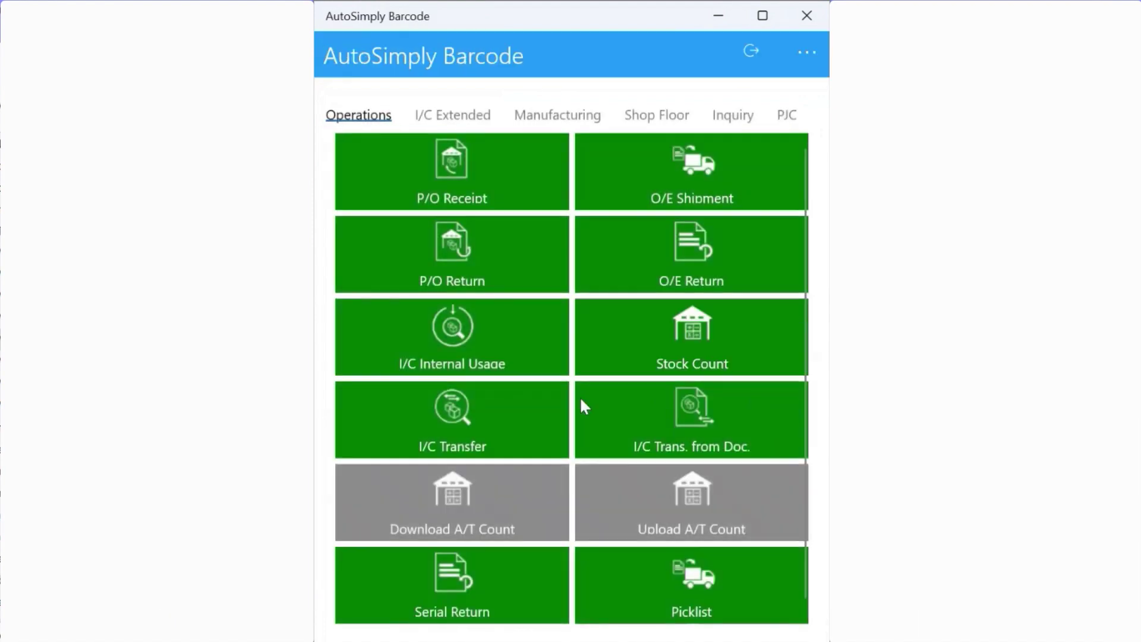
# Start an I/C Transfer document from location 1 to location 5.
pyautogui.click(528, 413)
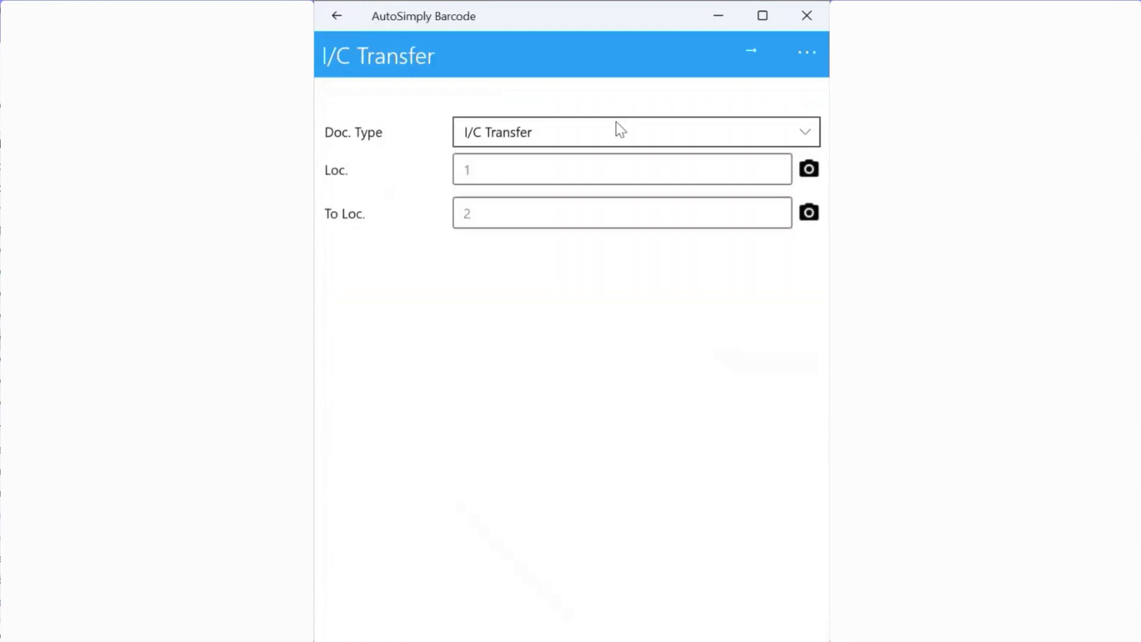
pyautogui.click(581, 211)
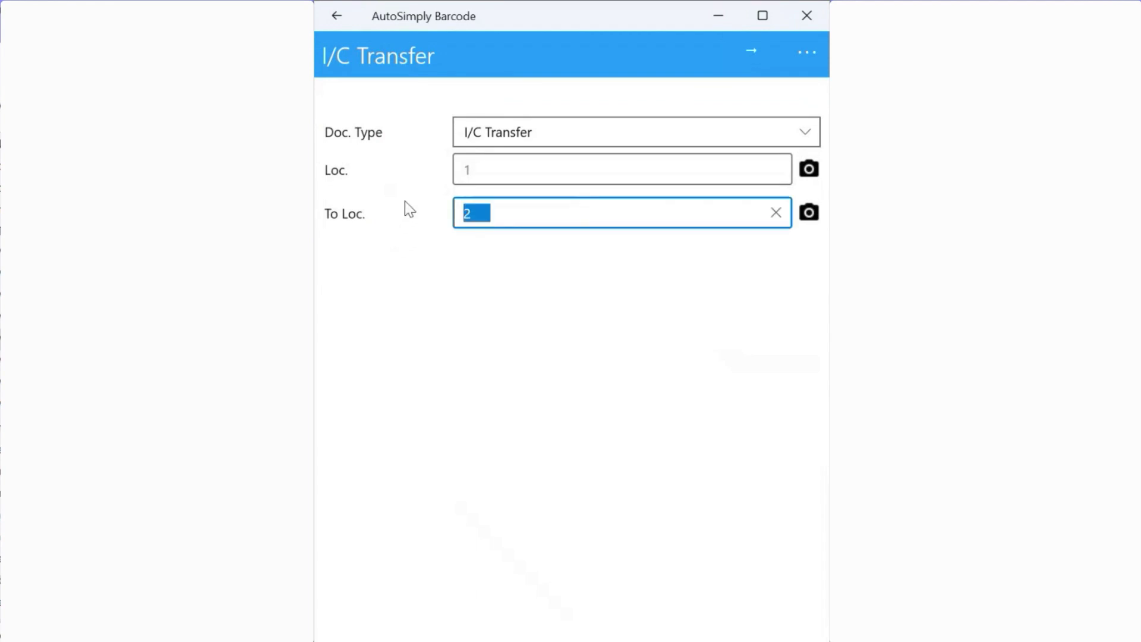
pyautogui.write('5')
pyautogui.click(546, 249)
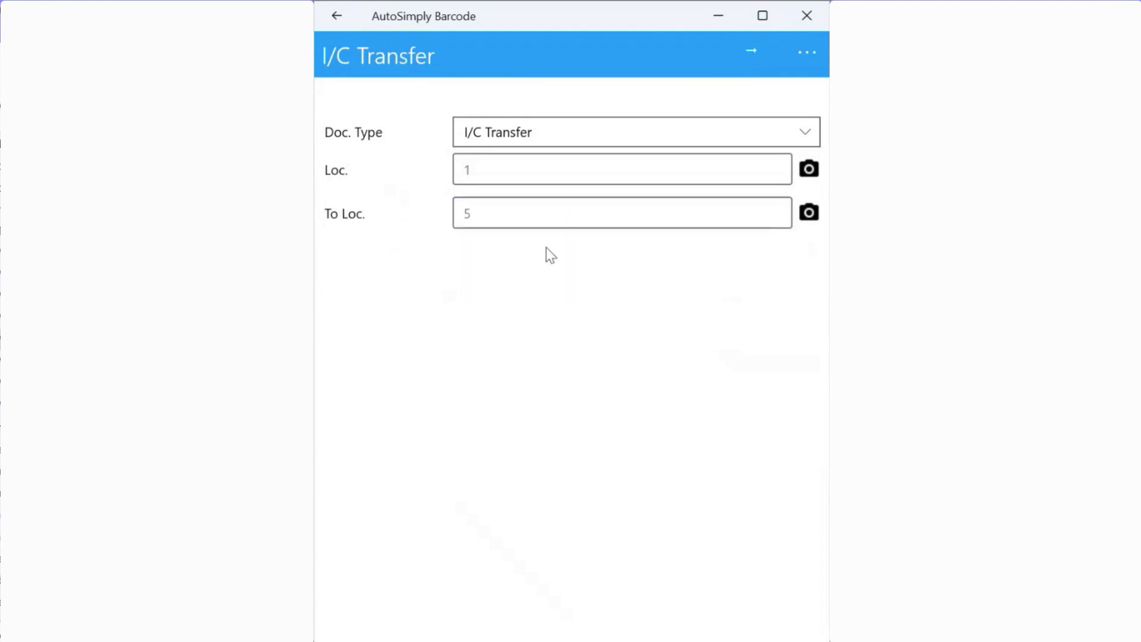
pyautogui.click(749, 48)
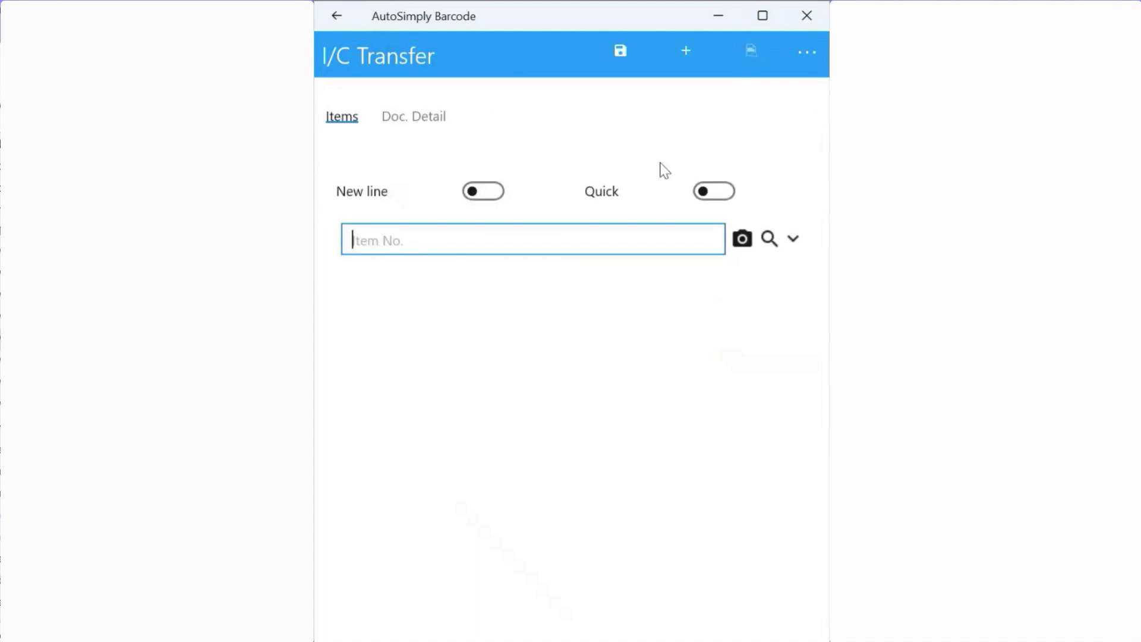
# Add item A1-103/0 to the I/C transfer with a total quantity of 25.
pyautogui.write('a11030')
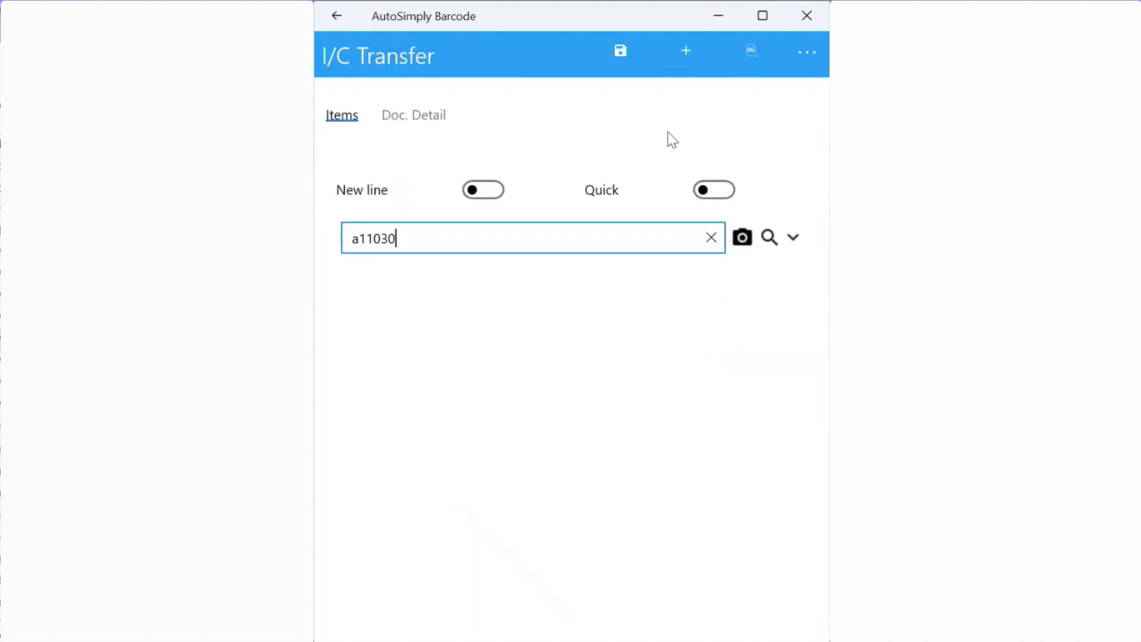
pyautogui.press('Return')
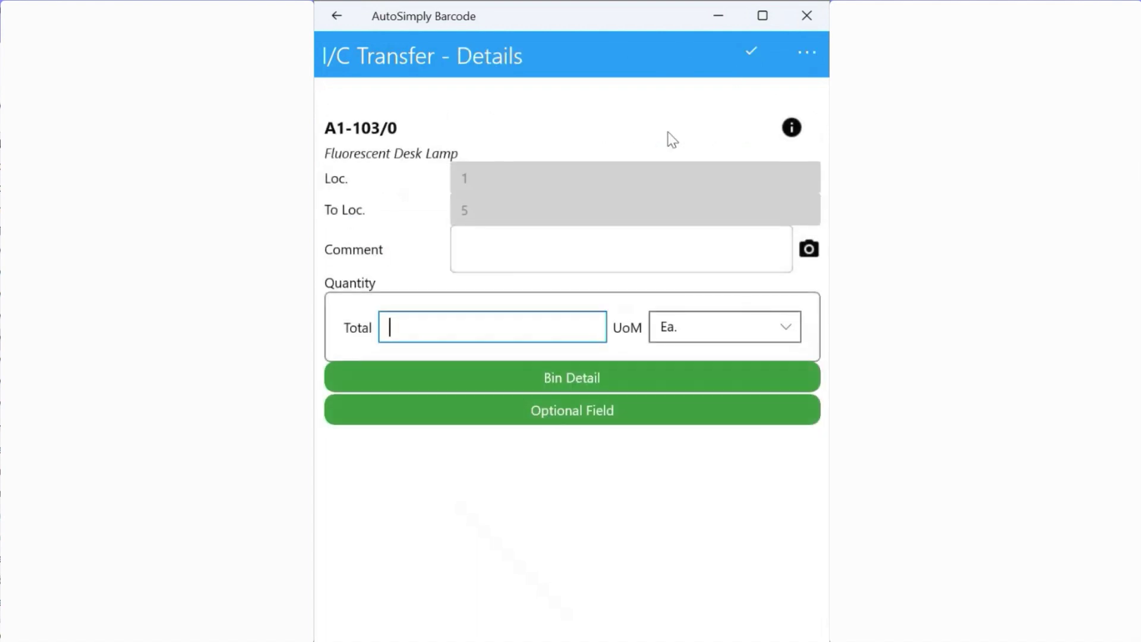
pyautogui.write('25')
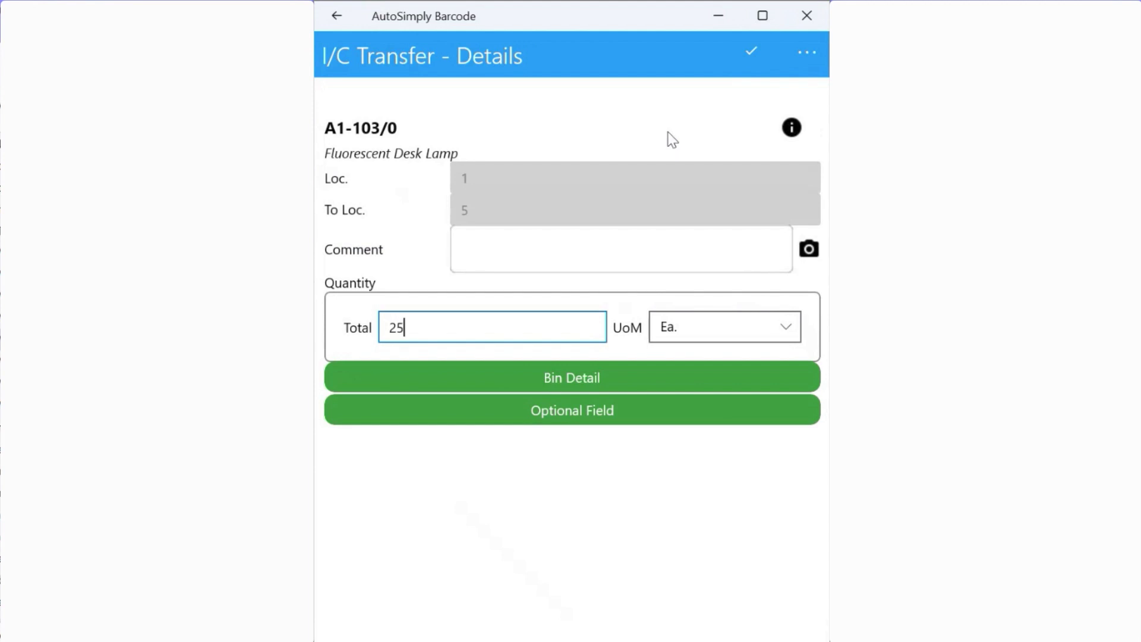
# Allocate 20 units of A1-103/0 to bin 501 and 5 units to bin 502, and confirm the bin and transfer details.
pyautogui.click(537, 378)
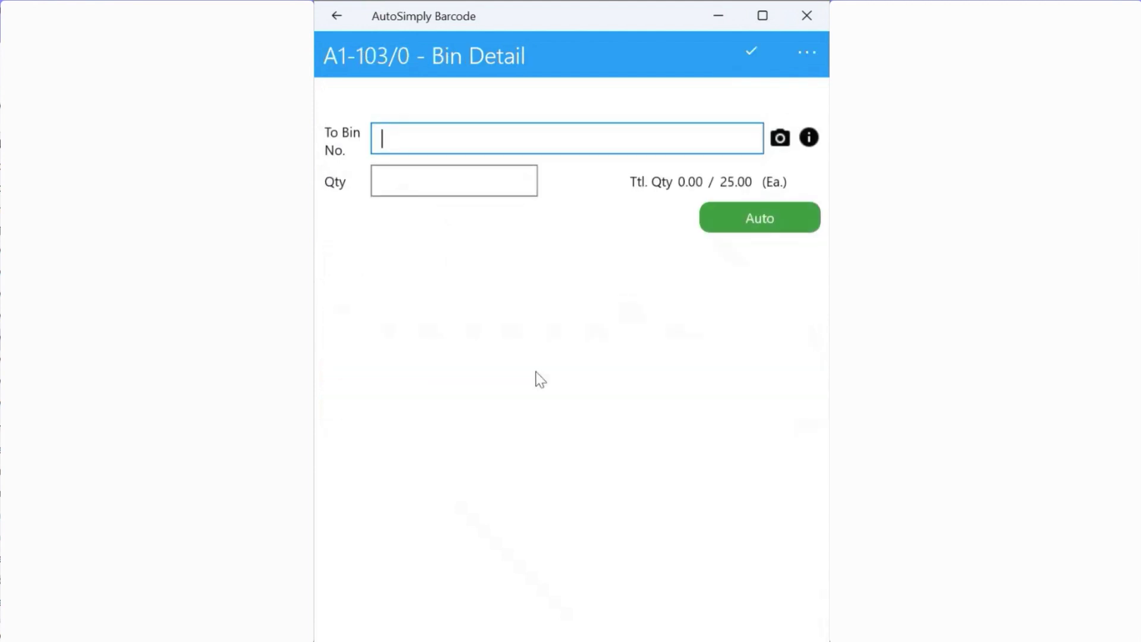
pyautogui.write('501')
pyautogui.press('Return')
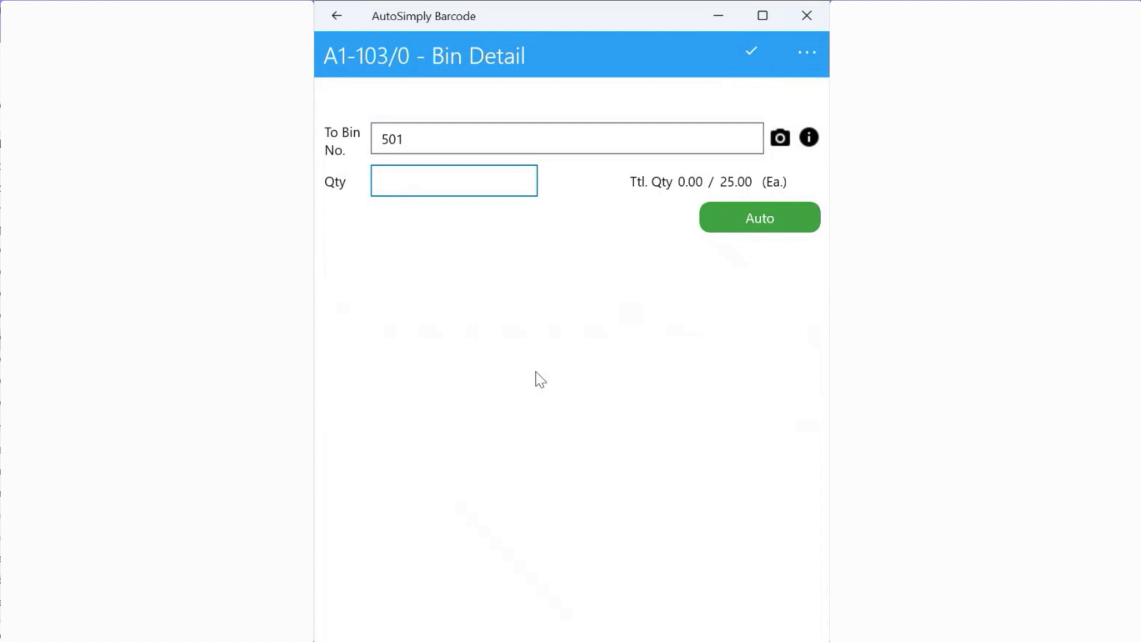
pyautogui.write('20')
pyautogui.press('Return')
pyautogui.write('502')
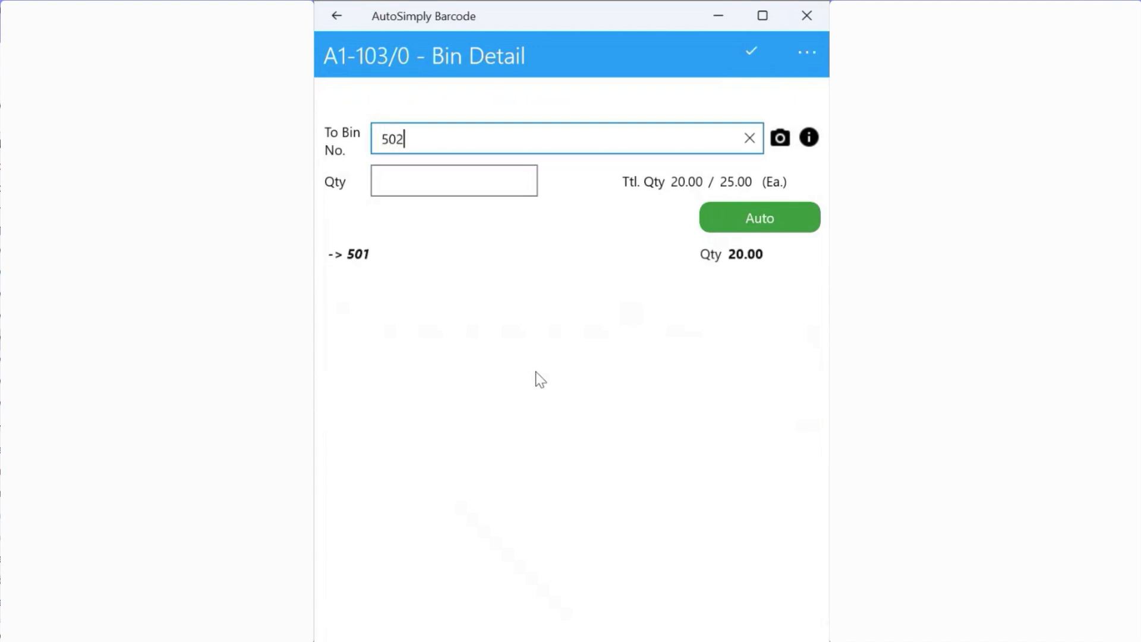
pyautogui.press('Return')
pyautogui.write('5')
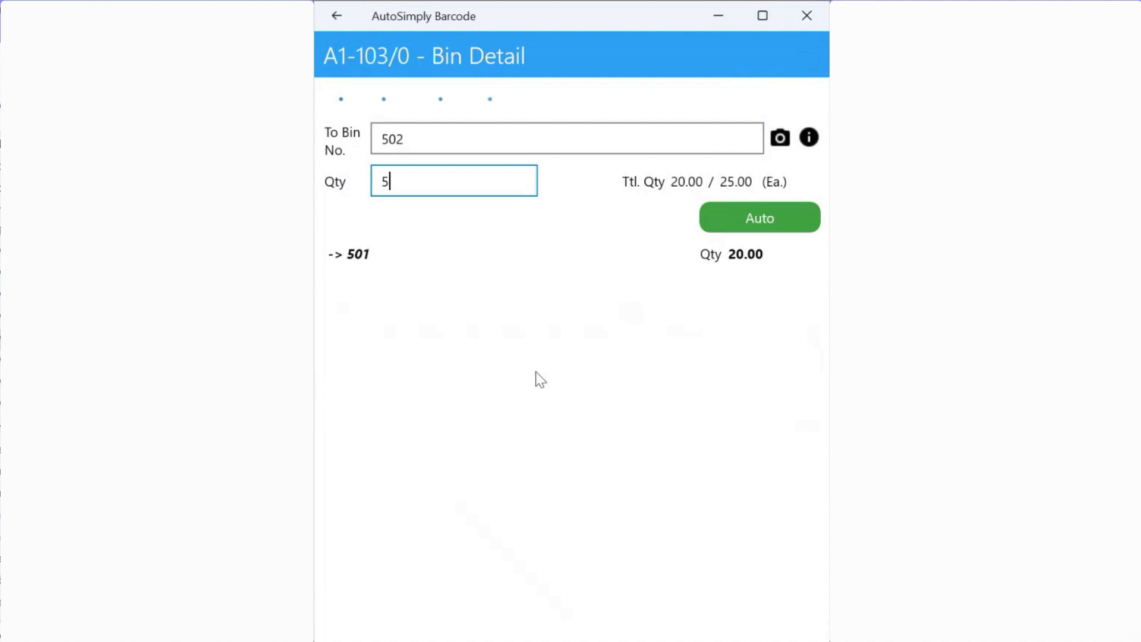
pyautogui.press('Return')
pyautogui.click(741, 69)
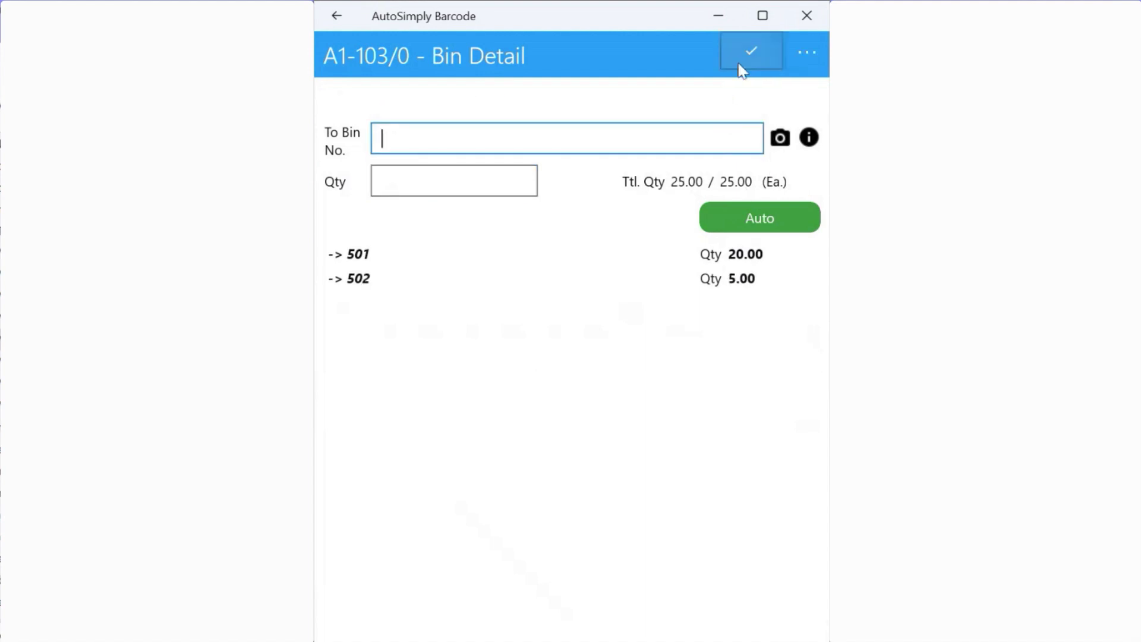
pyautogui.click(742, 70)
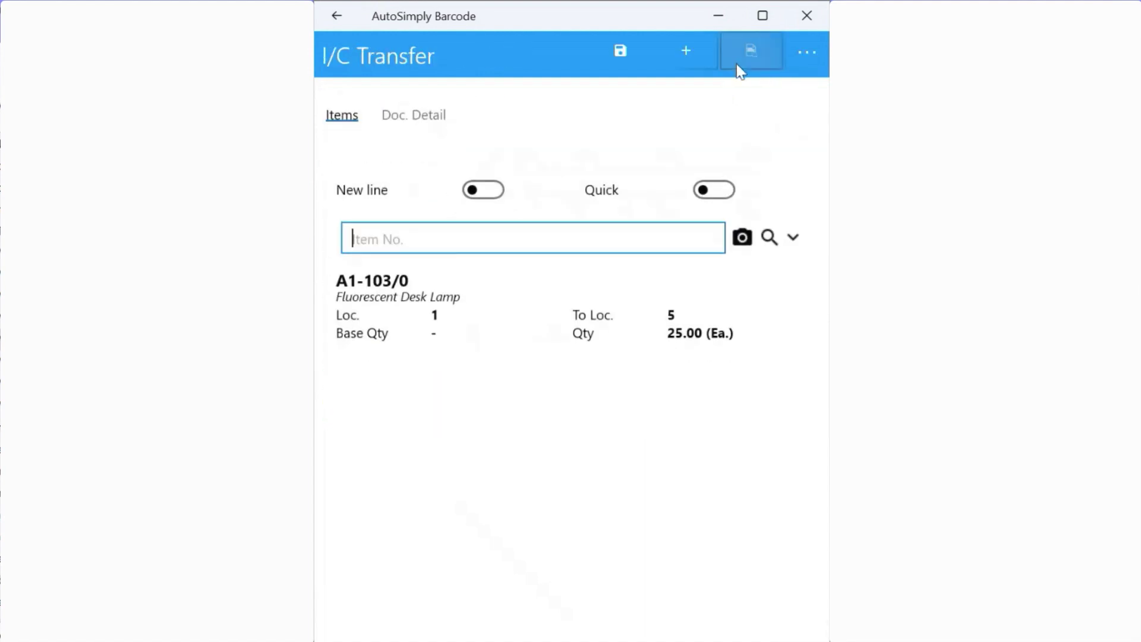
# Add item A1-900/G to the I/C transfer with a total quantity of 10.
pyautogui.write('a1900g')
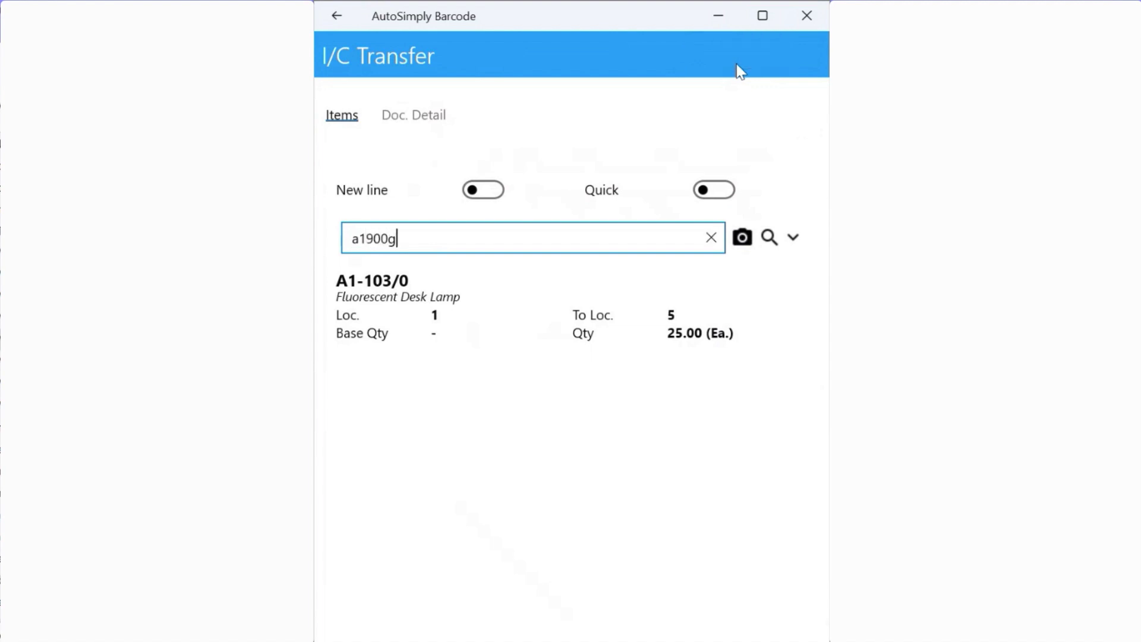
pyautogui.press('Return')
pyautogui.write('10')
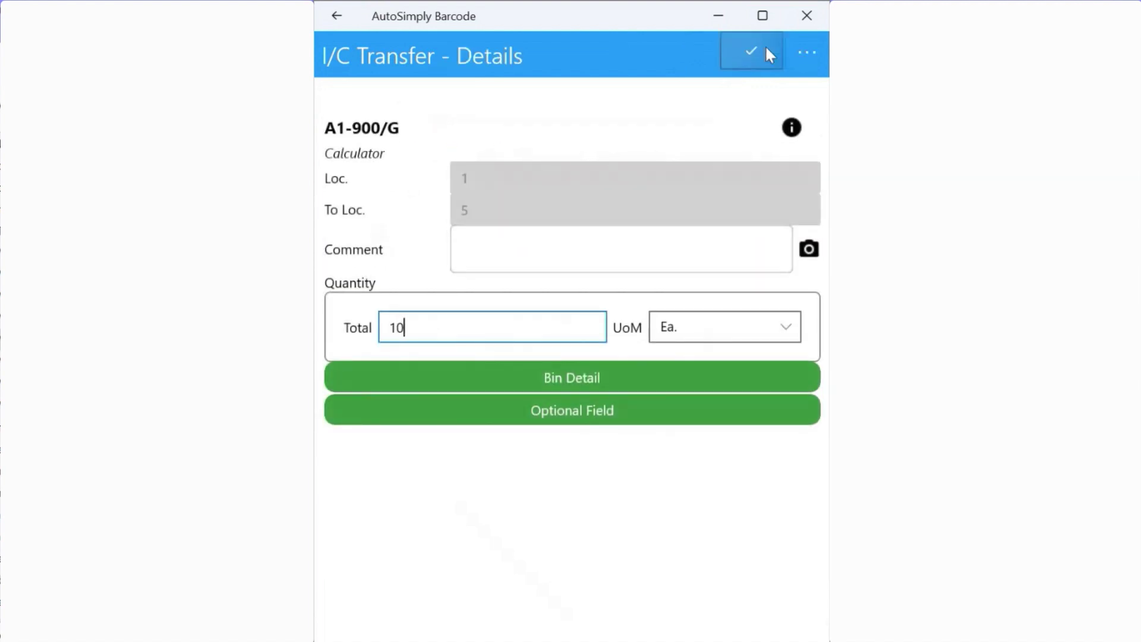
# Allocate 10 units of A1-900/G to destination bin 503 in its bin detail.
pyautogui.click(565, 376)
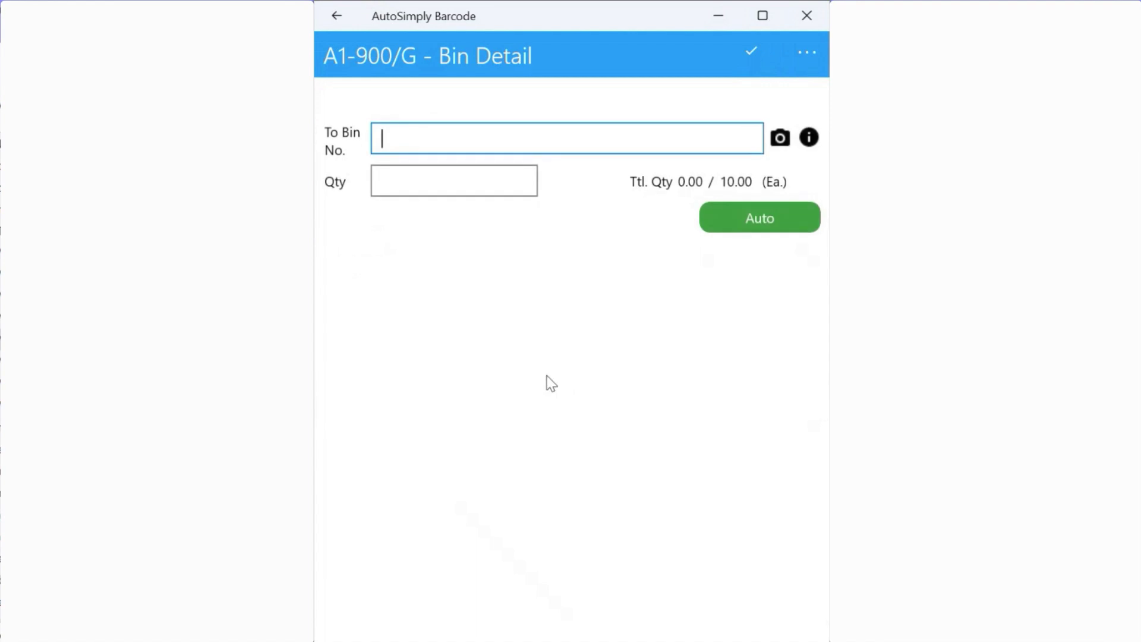
pyautogui.write('503')
pyautogui.press('Tab')
pyautogui.write('10')
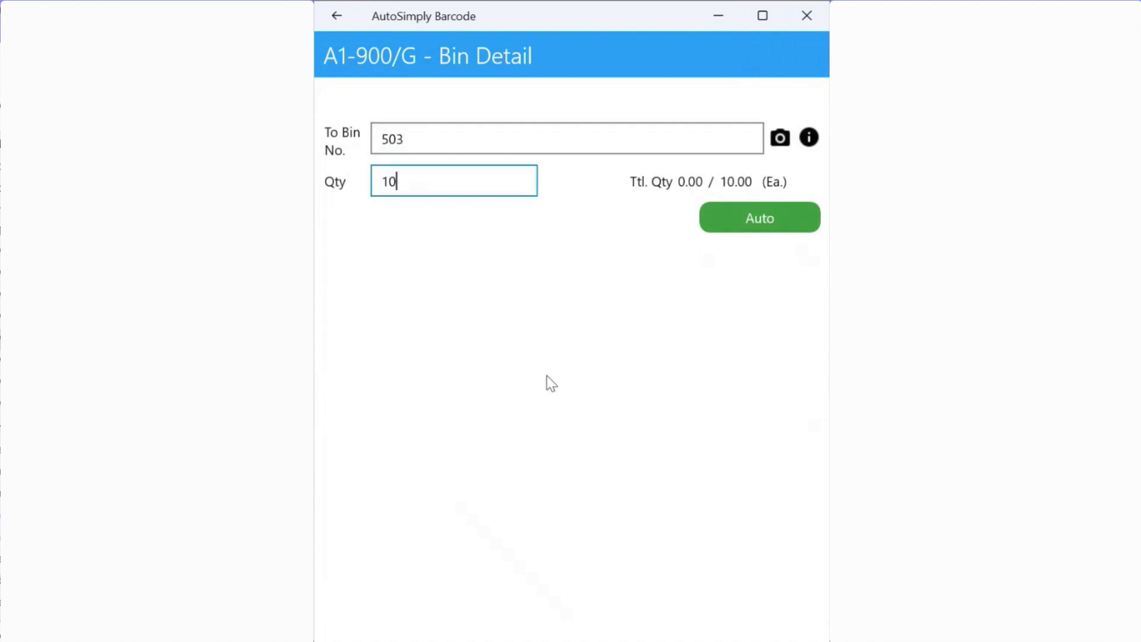
pyautogui.press('Return')
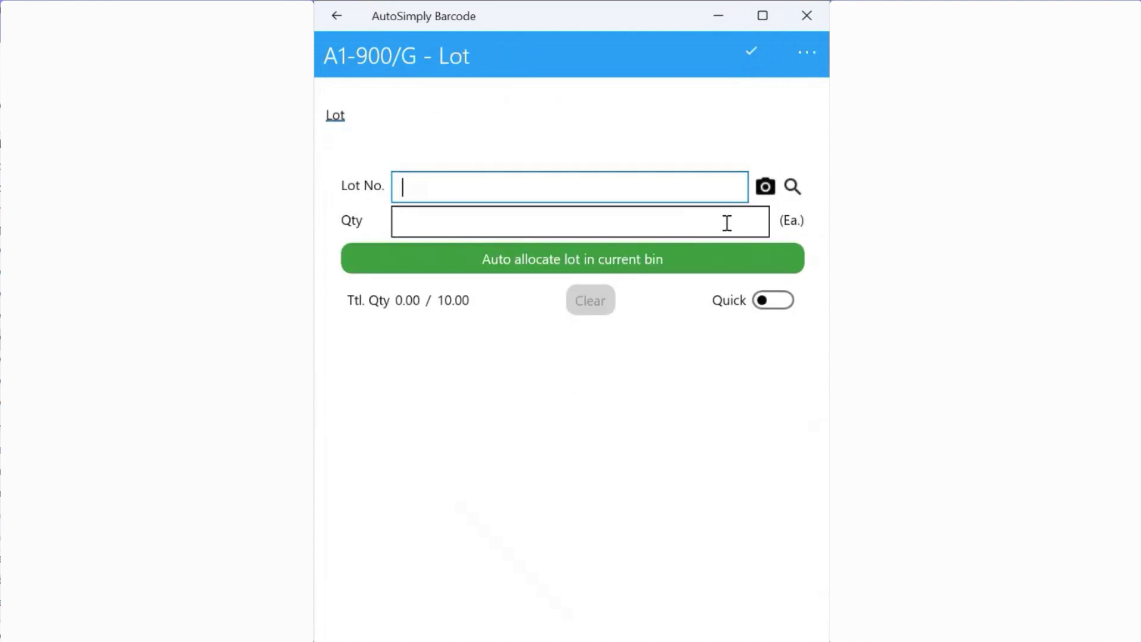
# Assign 5 units each from lots 00023-April and 00024-April to A1-900/G, and confirm the lot, bin and transfer details.
pyautogui.click(801, 189)
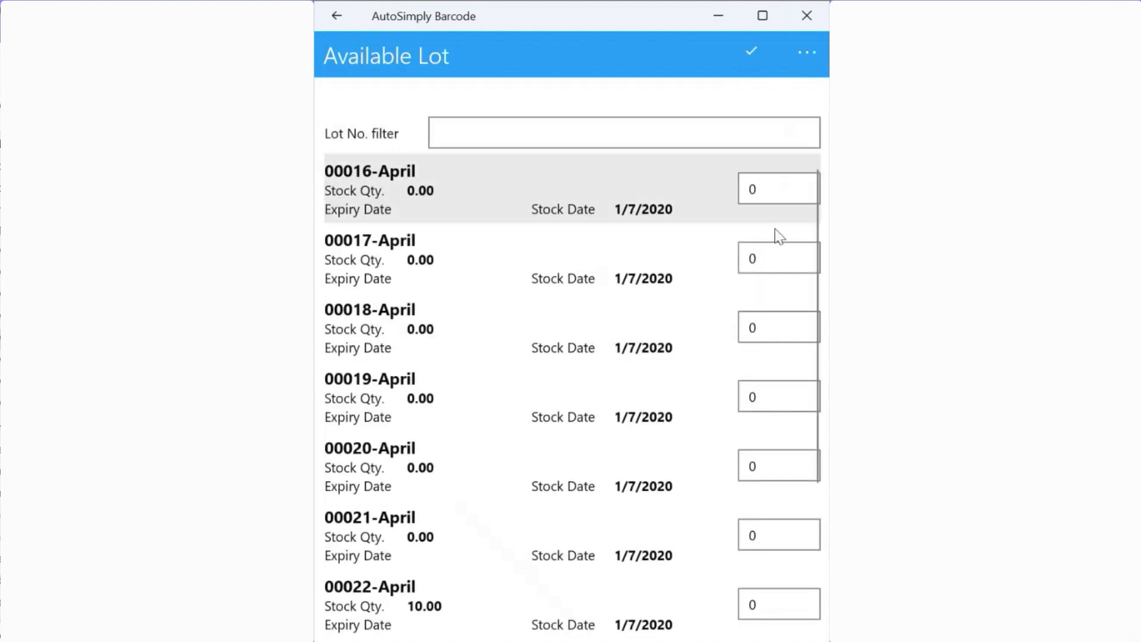
pyautogui.scroll(-3, 683, 476)
pyautogui.click(754, 462)
pyautogui.moveTo(754, 461); pyautogui.dragTo(741, 463)
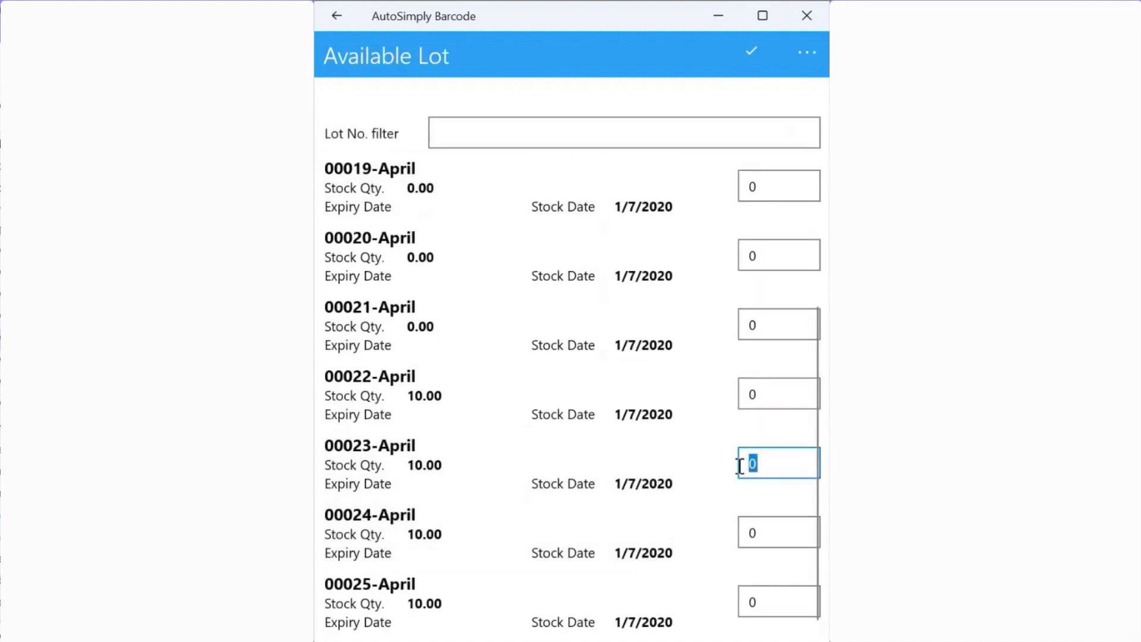
pyautogui.write('5')
pyautogui.moveTo(763, 528); pyautogui.dragTo(729, 537)
pyautogui.write('5')
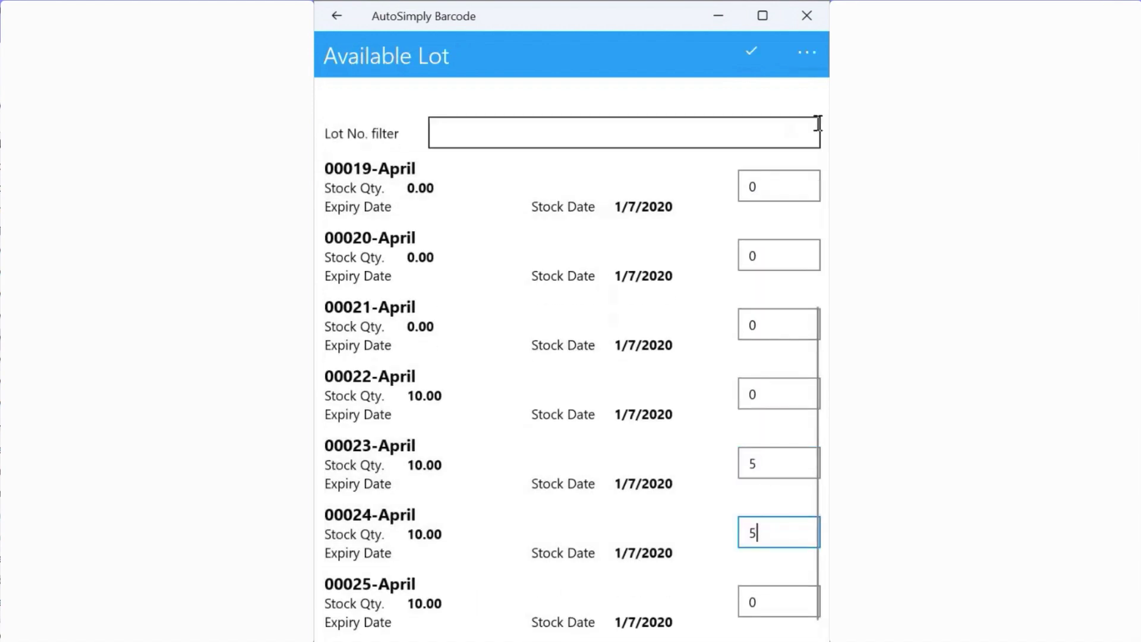
pyautogui.click(741, 51)
pyautogui.click(742, 51)
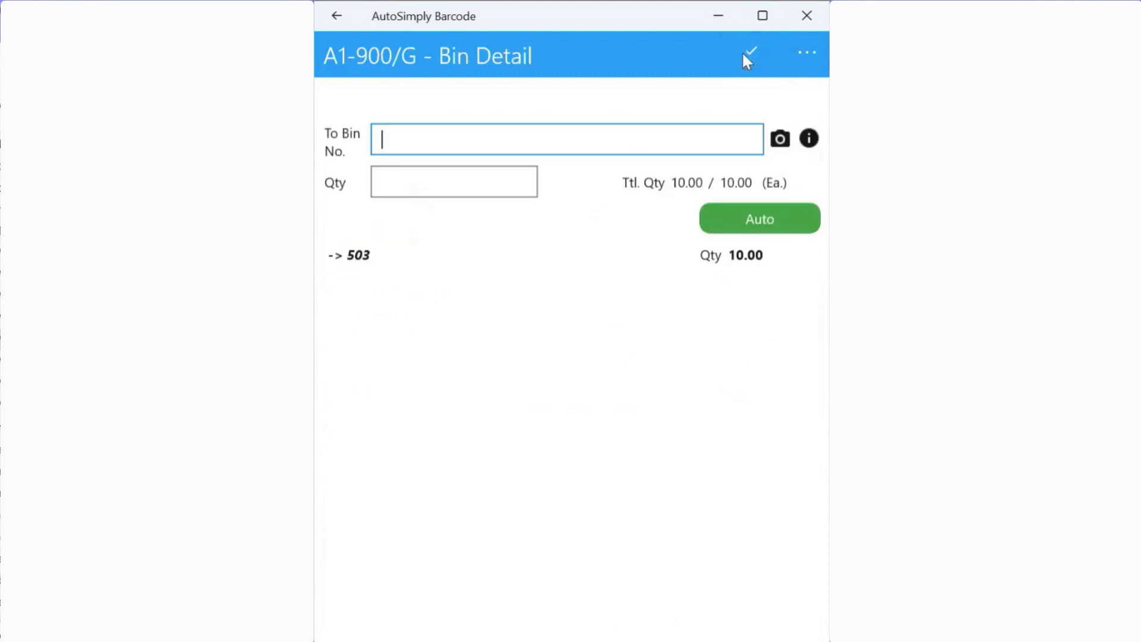
pyautogui.click(741, 51)
pyautogui.click(742, 51)
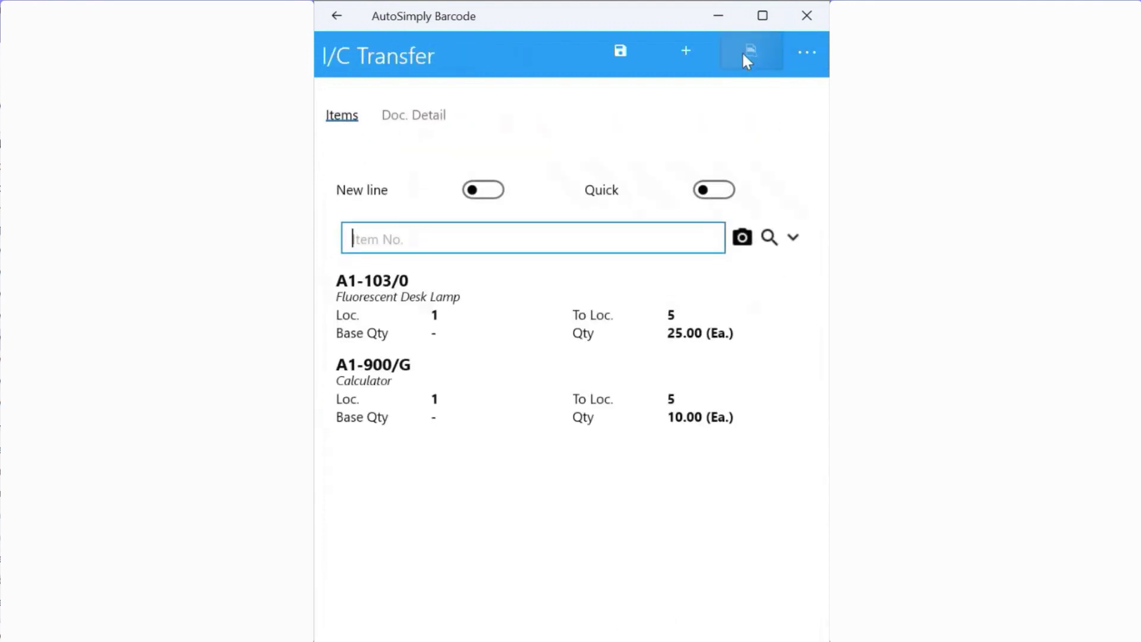
# Review the I/C transfer's bins and lots for both items, post the transfer and acknowledge the created documents.
pyautogui.click(742, 51)
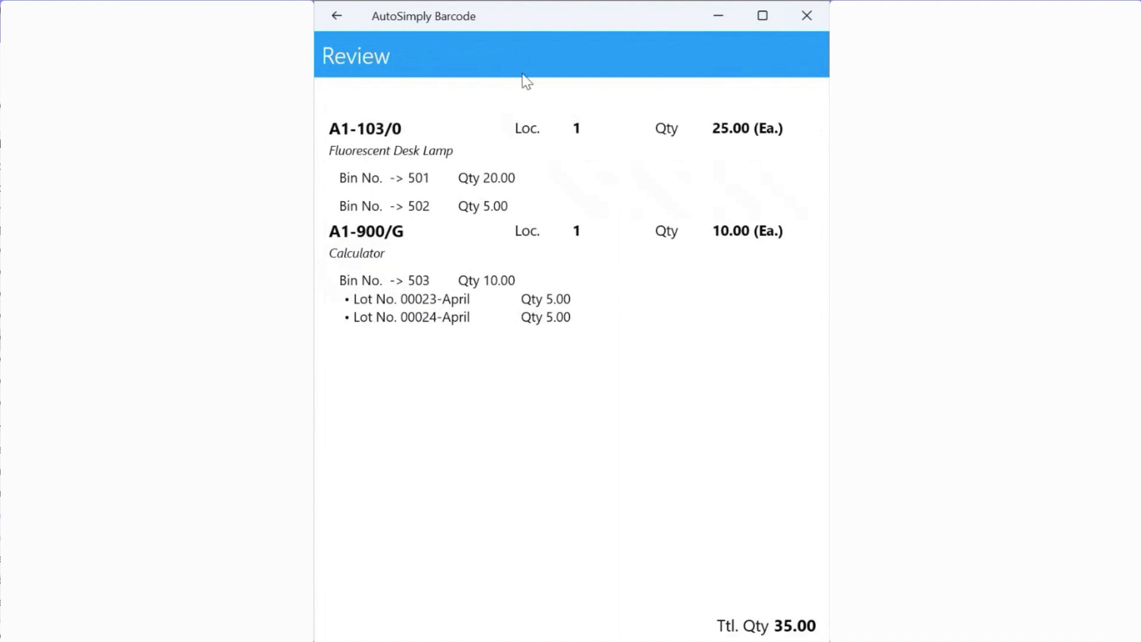
pyautogui.click(336, 16)
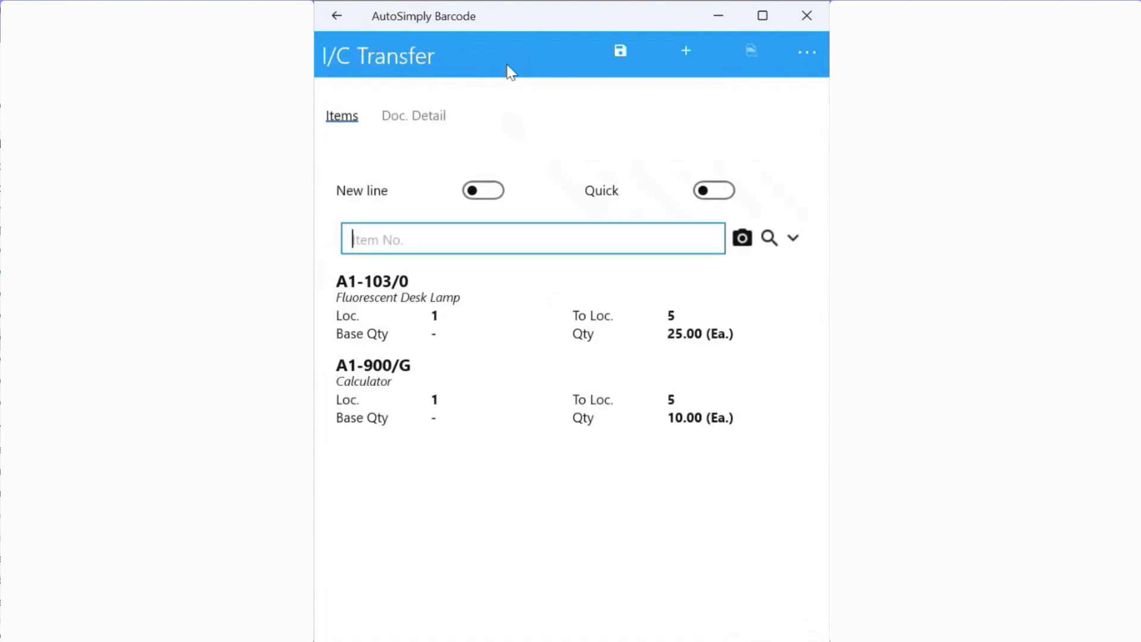
pyautogui.click(681, 50)
pyautogui.click(546, 387)
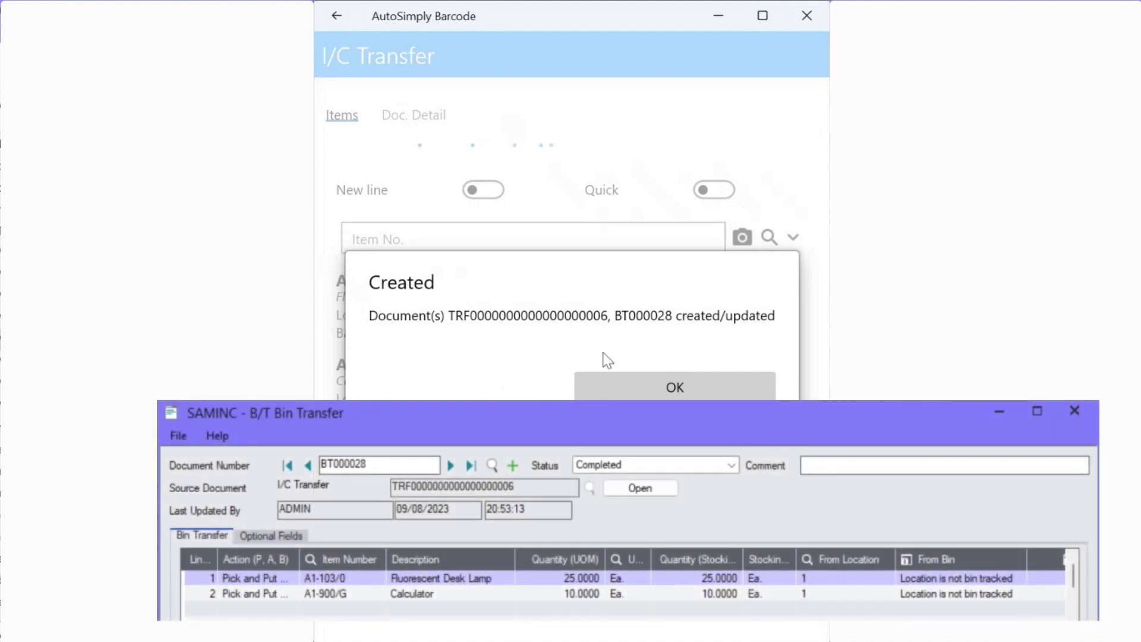
pyautogui.click(630, 396)
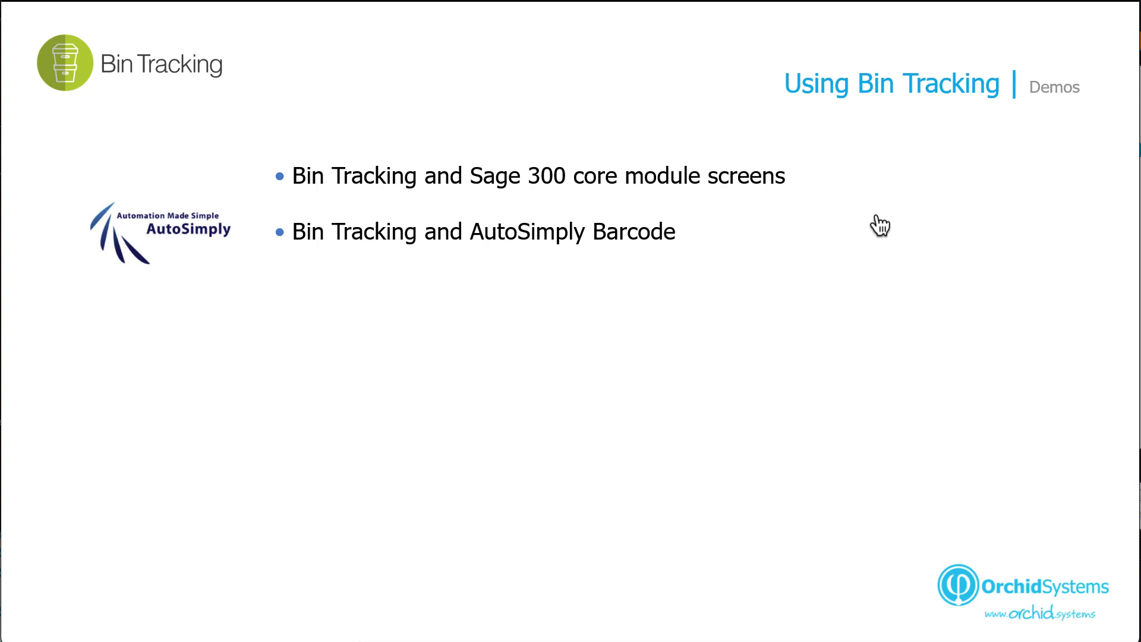
pyautogui.press('Right')
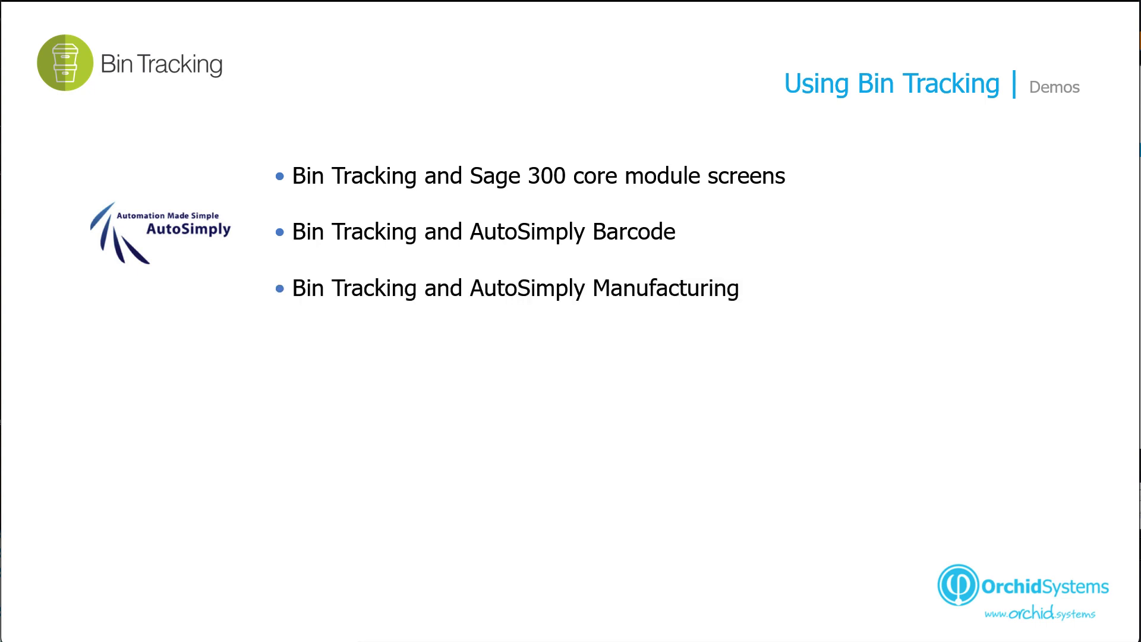
pyautogui.press('Right')
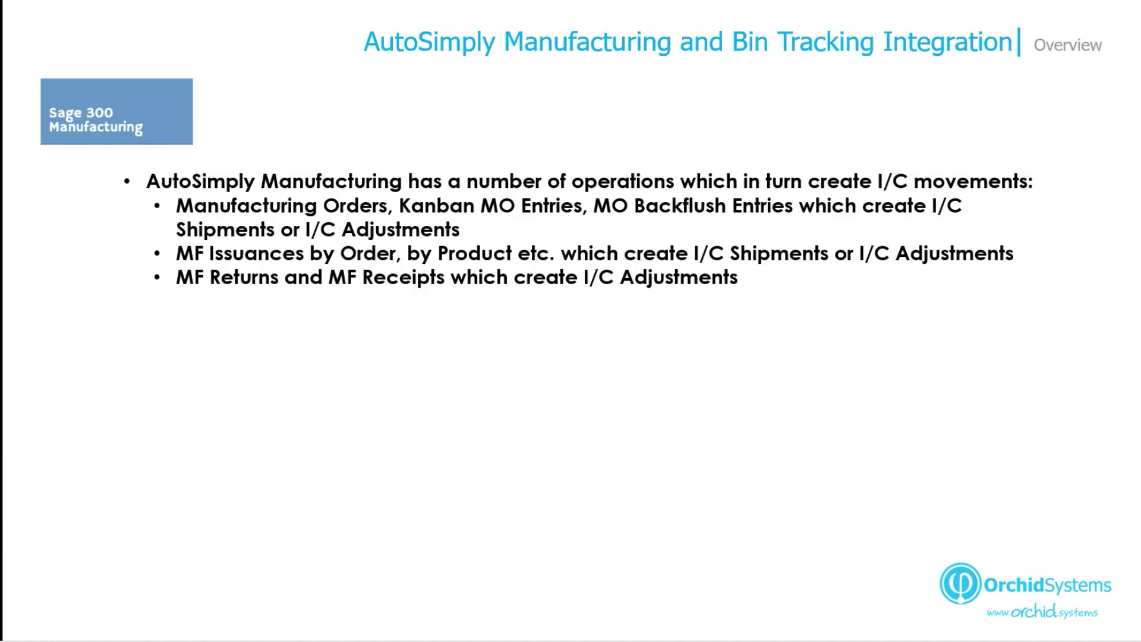
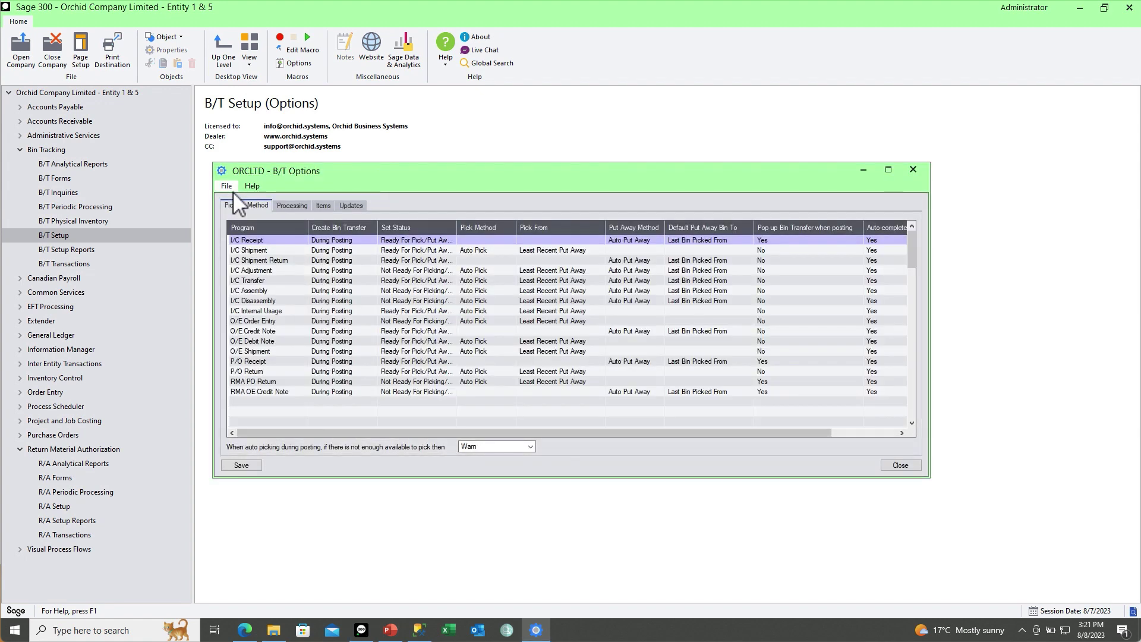
# In Sage 300's B/T Options, set RMA PO Return to pick from Most Recent Put Away, save and close the options.
pyautogui.click(287, 382)
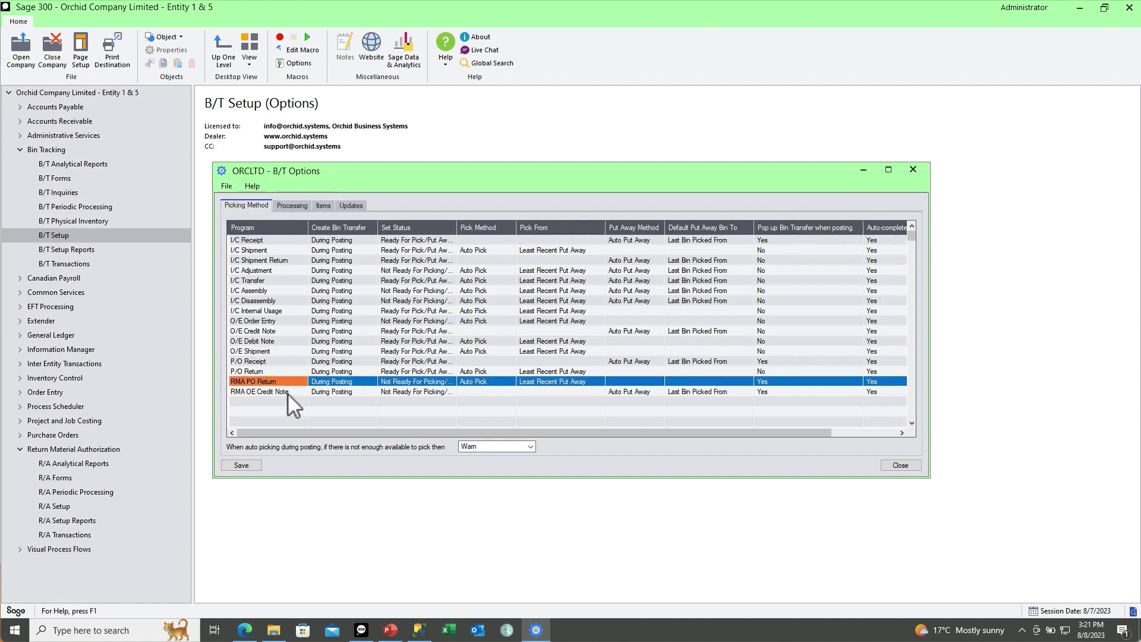
pyautogui.click(288, 393)
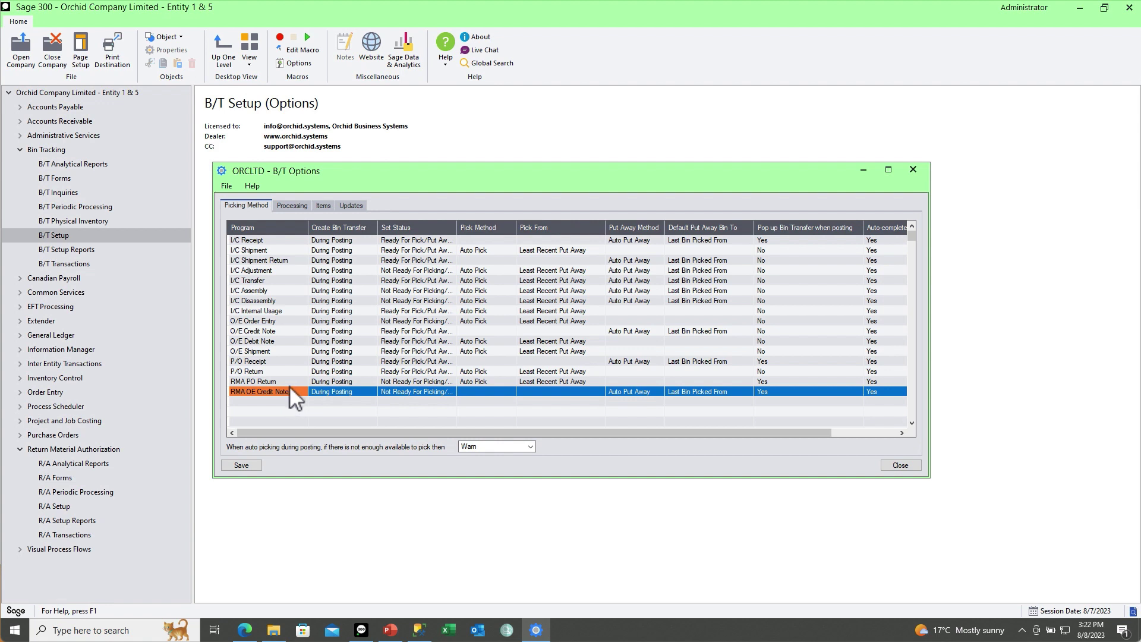
pyautogui.click(290, 383)
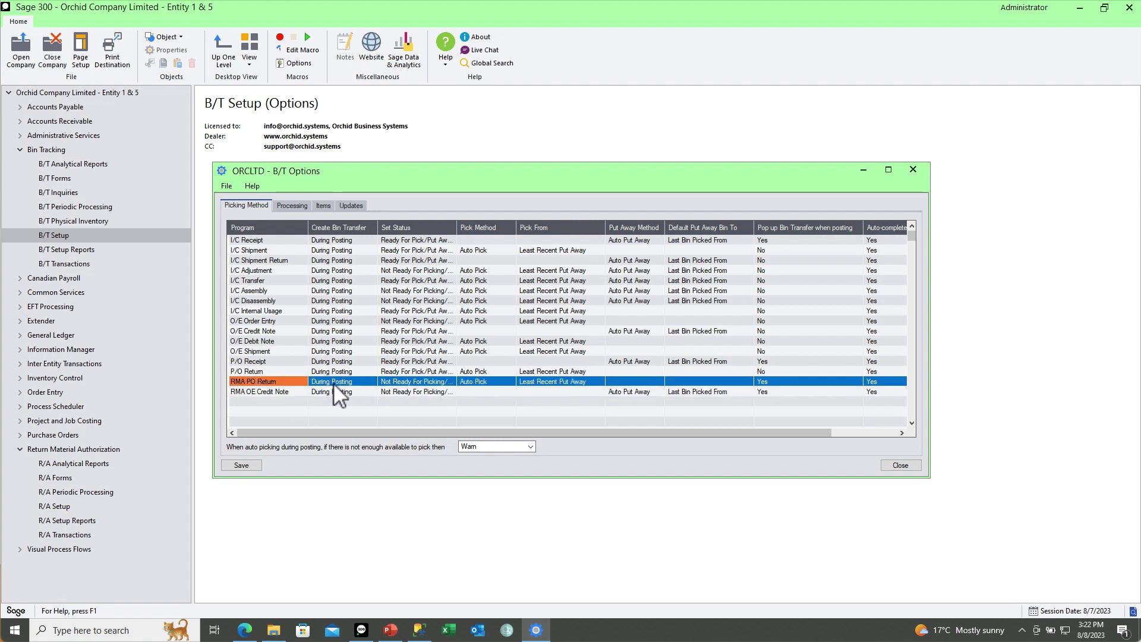
pyautogui.press('Down')
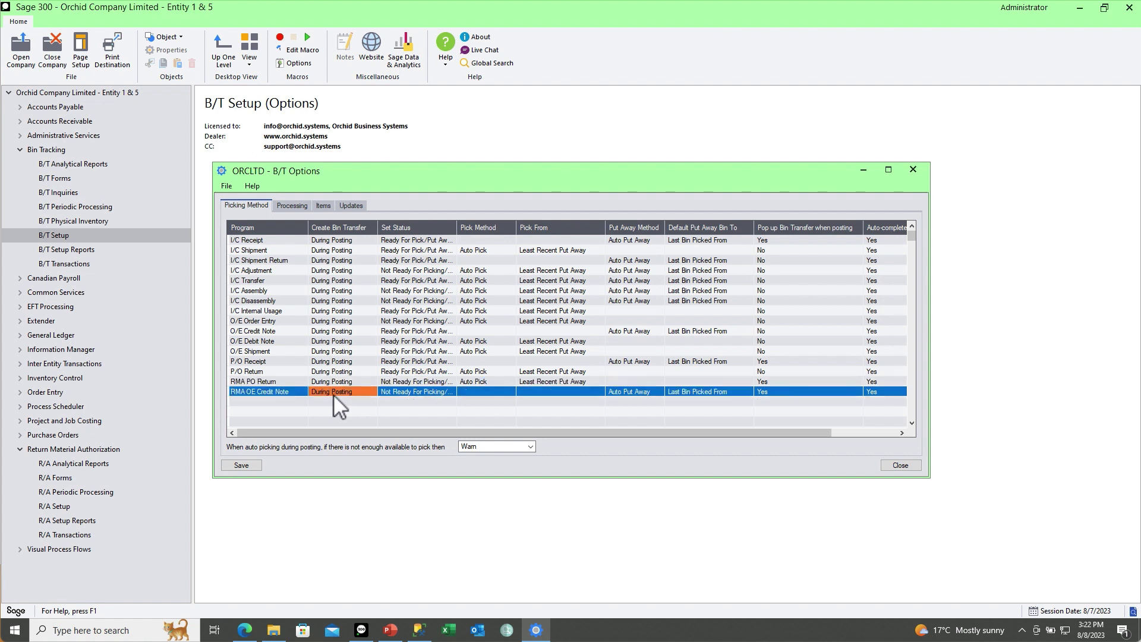
pyautogui.hotkey('alt', 's')
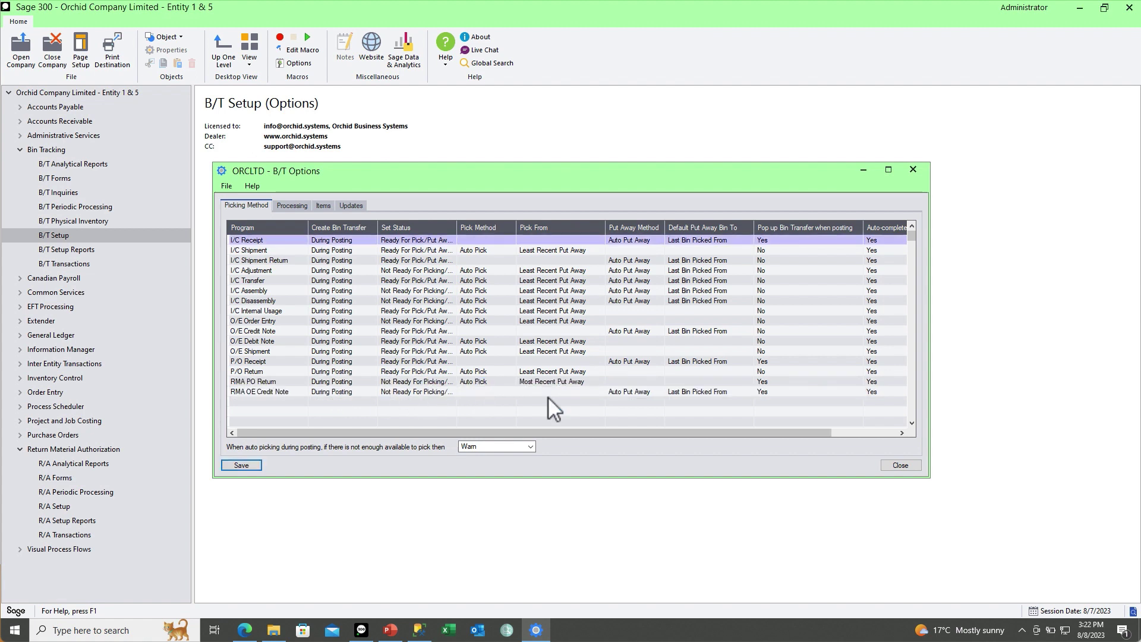
pyautogui.click(552, 383)
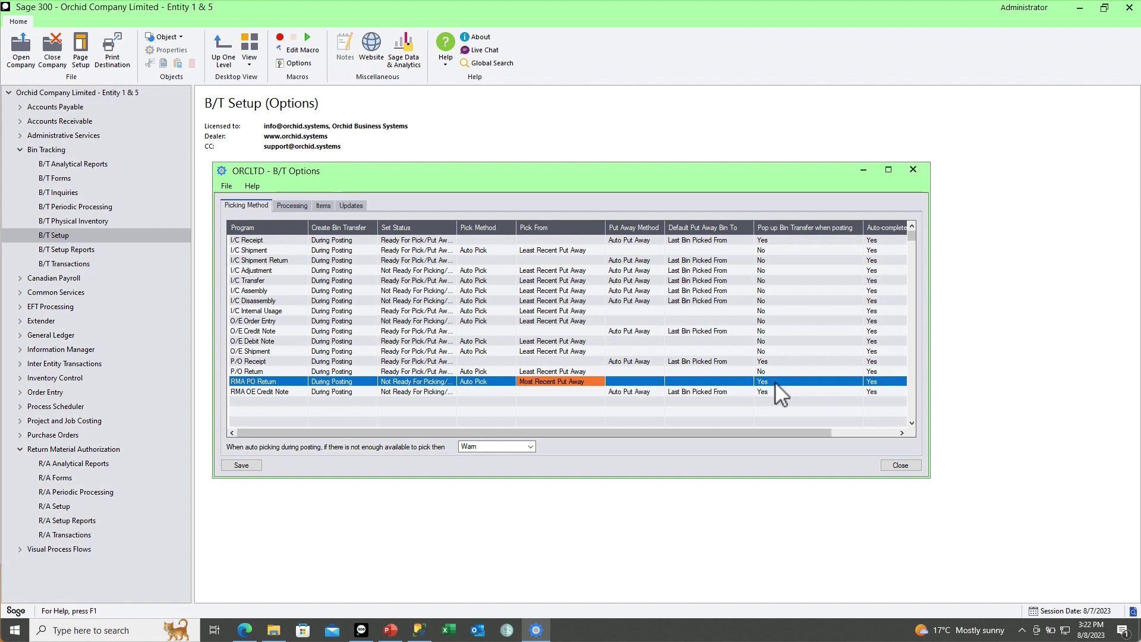
pyautogui.click(911, 465)
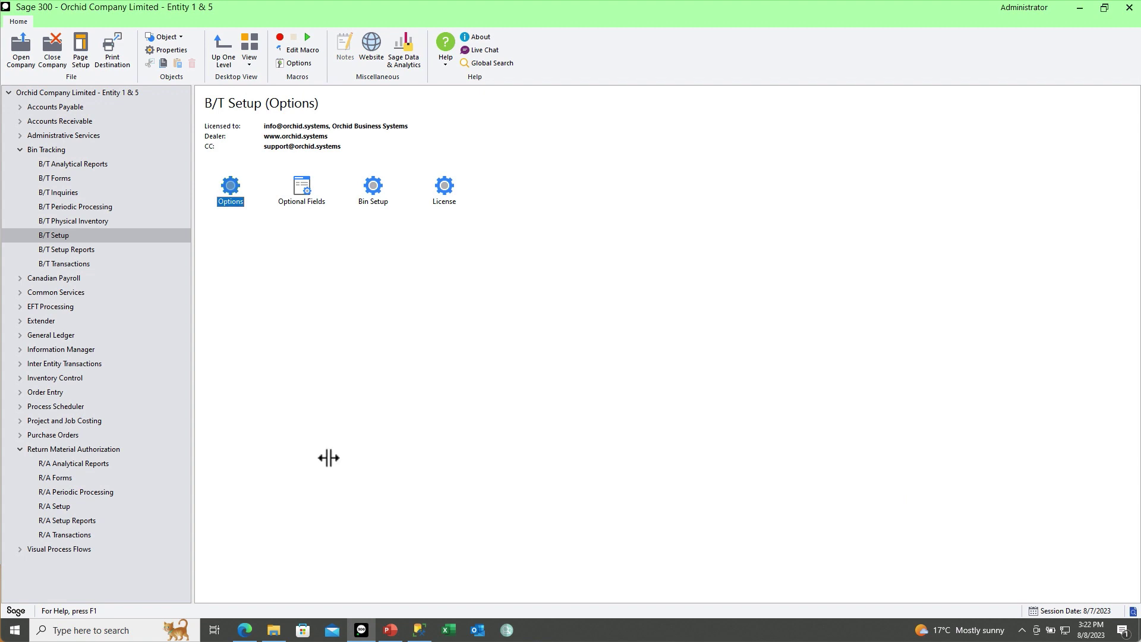
# Open R/A Return Authorization Entry and review the item details of the A1-103/0 return line.
pyautogui.click(59, 535)
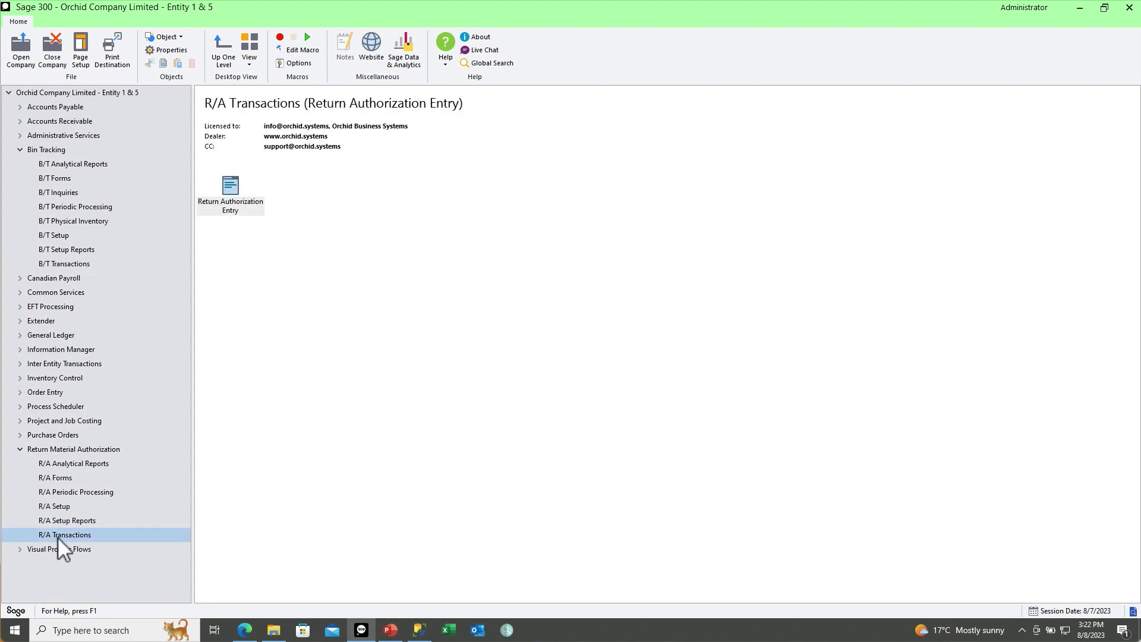
pyautogui.doubleClick(229, 189)
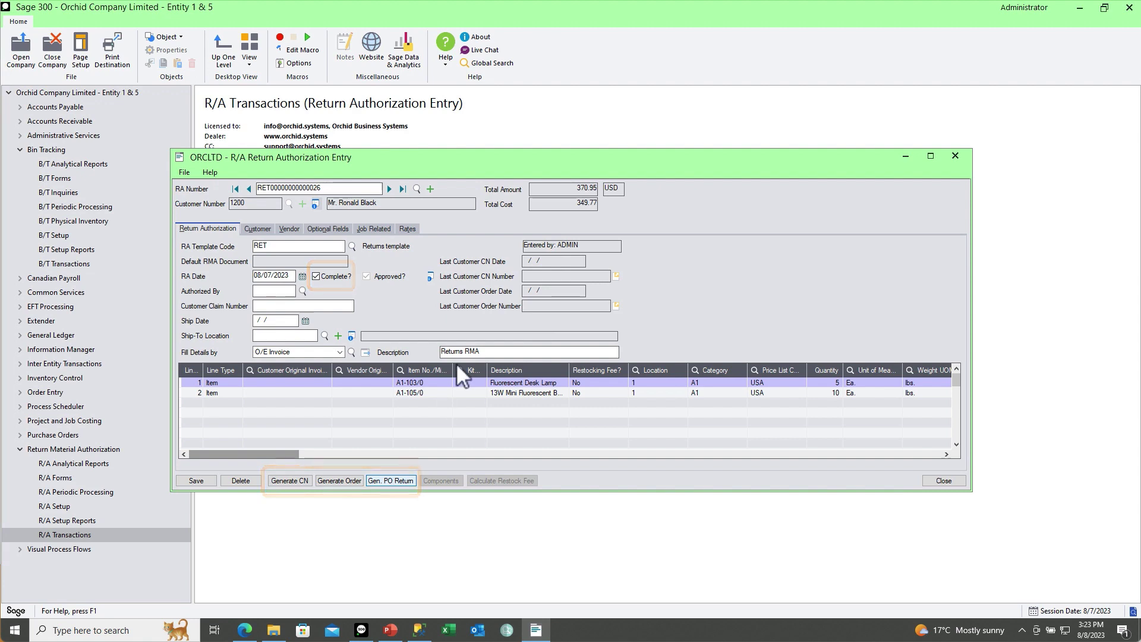
pyautogui.click(440, 382)
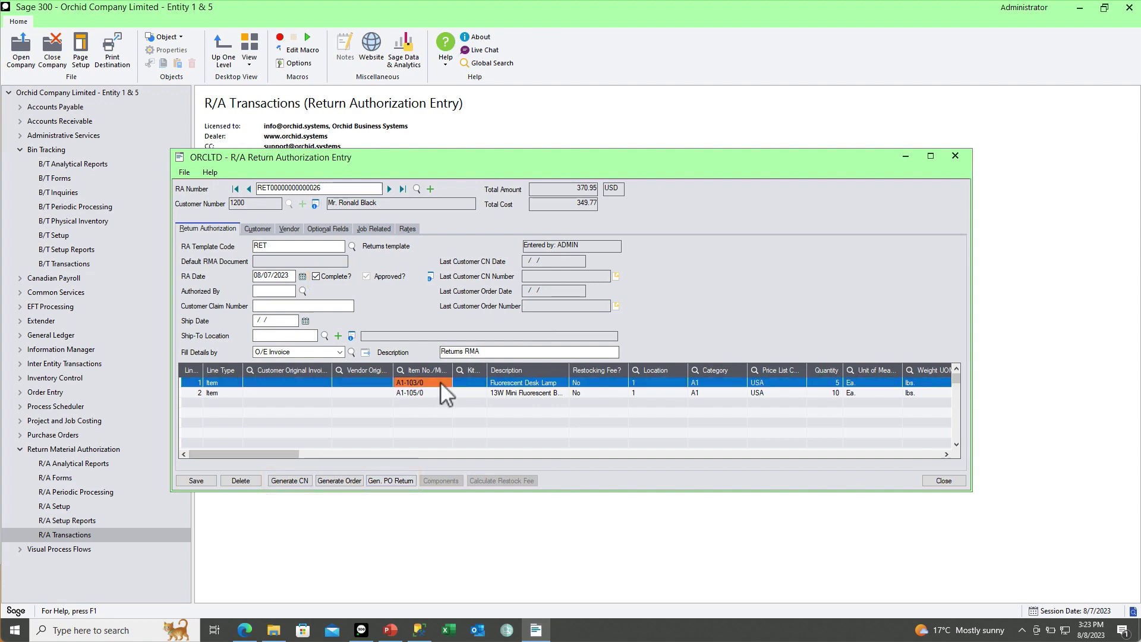
pyautogui.press('F9')
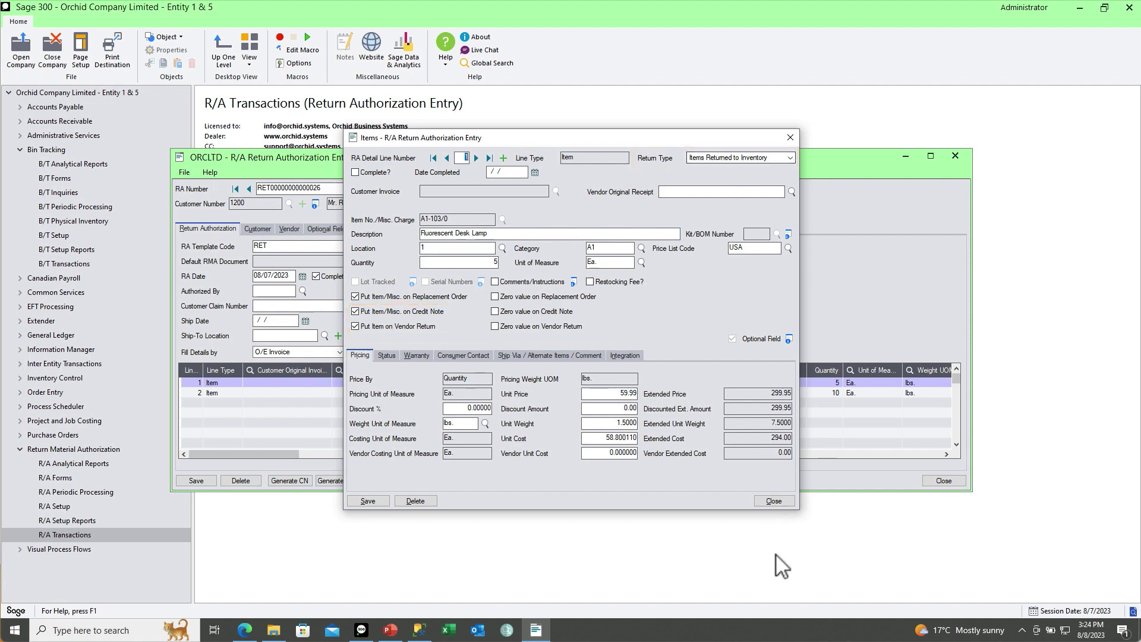
pyautogui.click(773, 501)
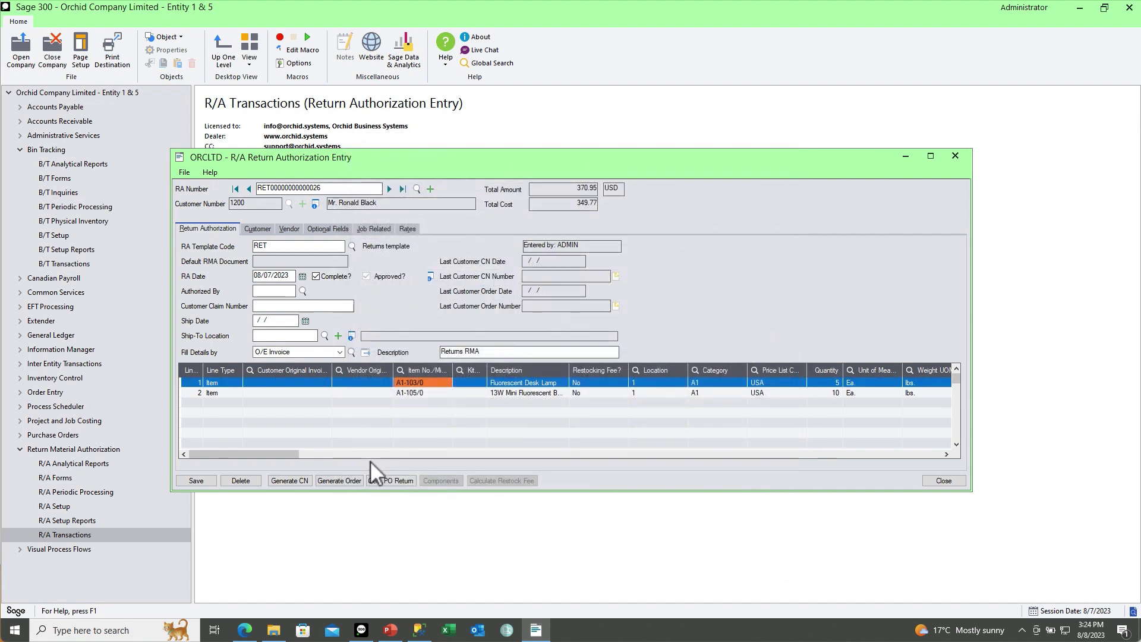
# Generate the credit note from the return authorization, then check its bin transfer's put-away bins and save it as Completed.
pyautogui.click(300, 483)
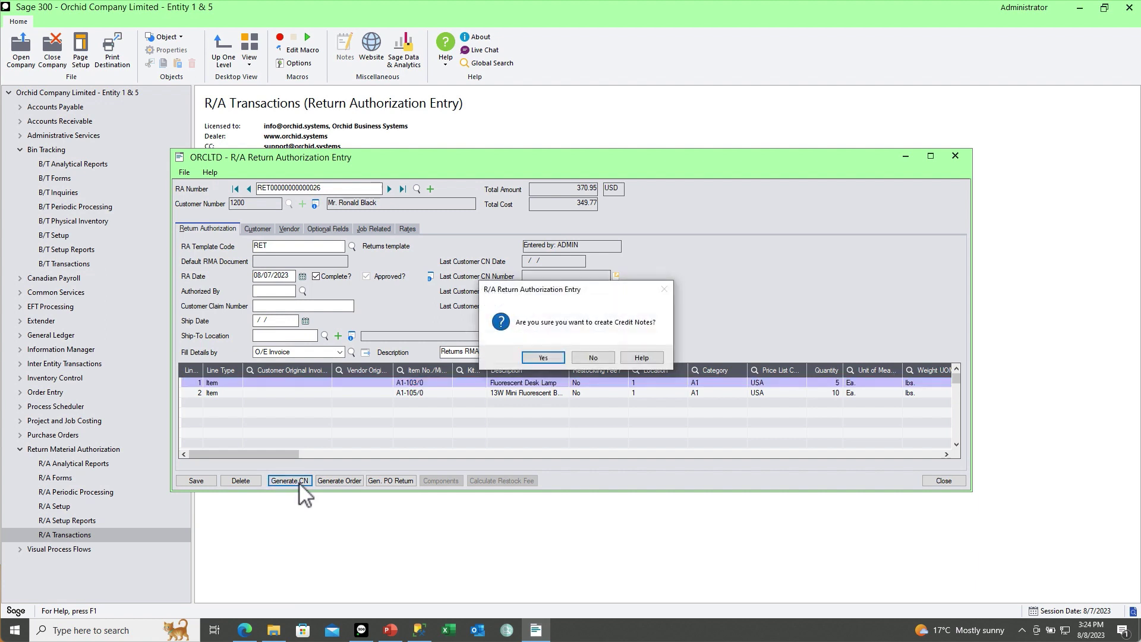
pyautogui.click(543, 357)
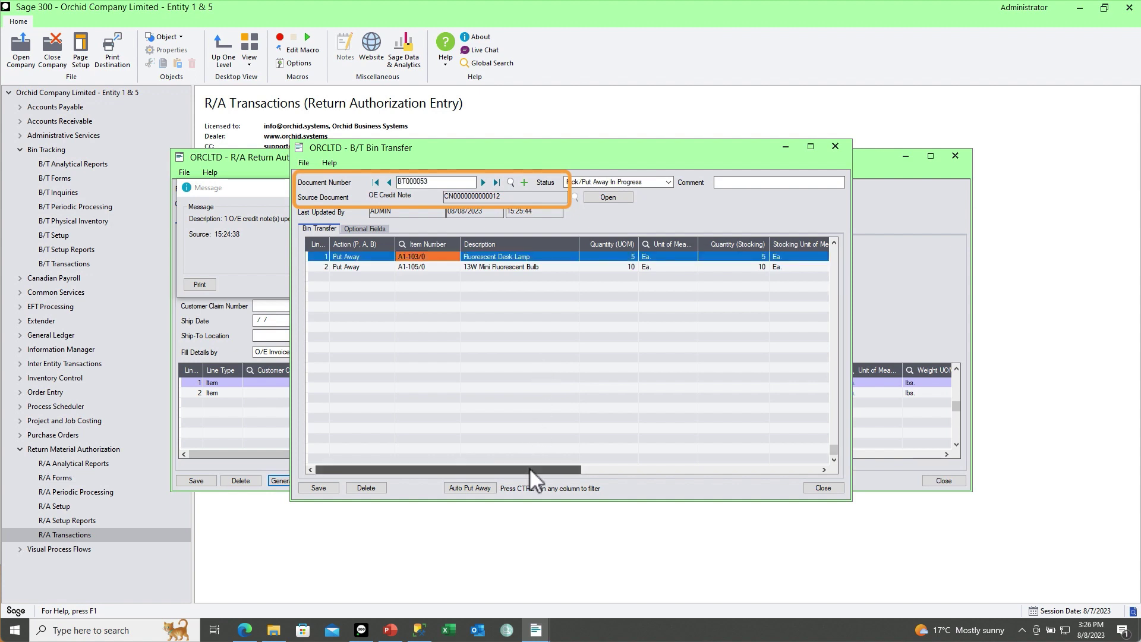
pyautogui.moveTo(529, 467); pyautogui.dragTo(655, 466)
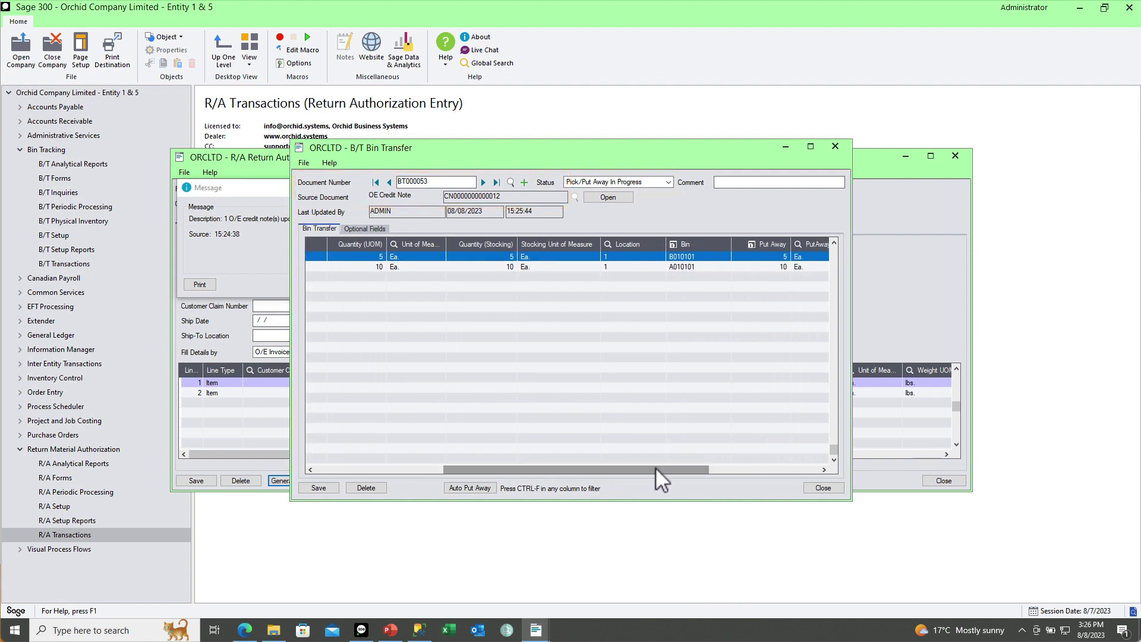
pyautogui.click(323, 489)
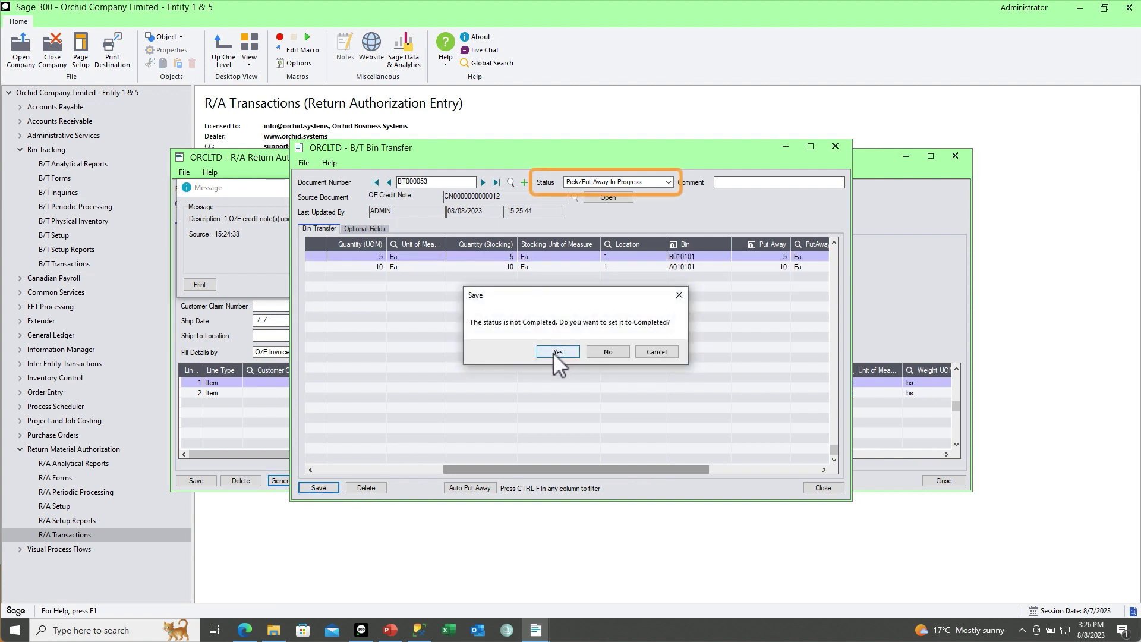
pyautogui.click(554, 352)
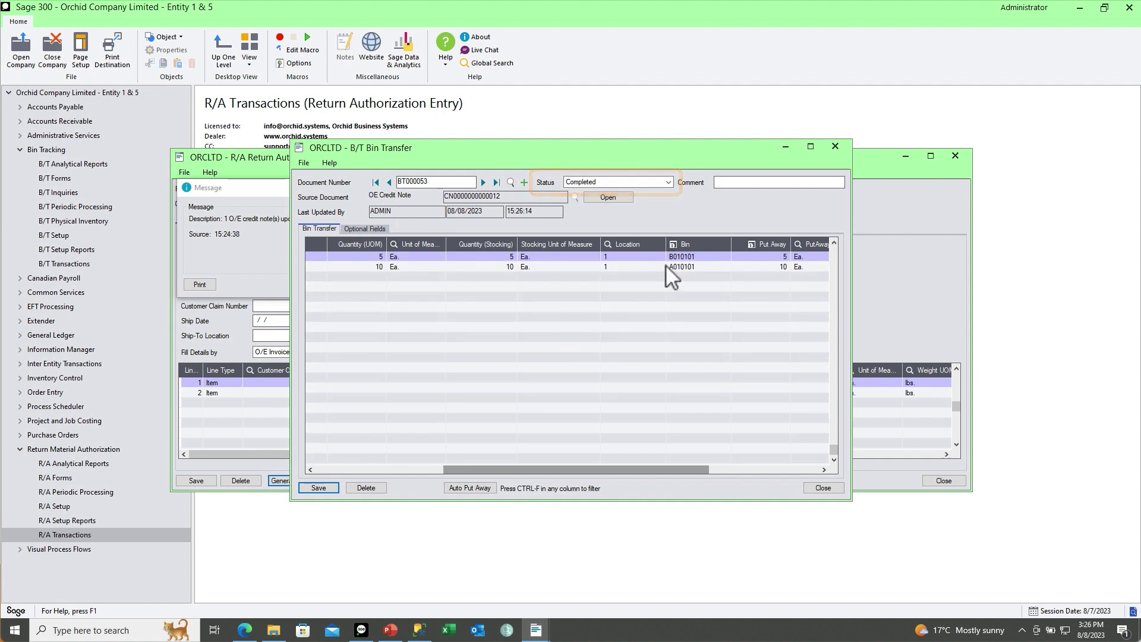
pyautogui.click(839, 151)
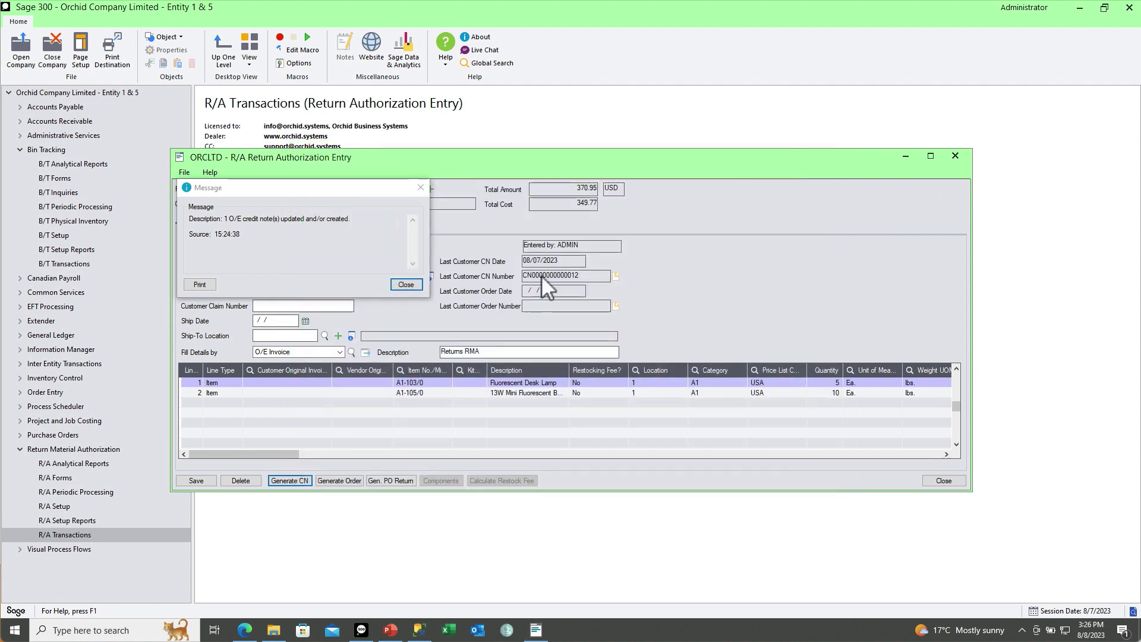
# Acknowledge the credit note messages and generate the vendor PO return from the return authorization, confirming its creation.
pyautogui.click(408, 285)
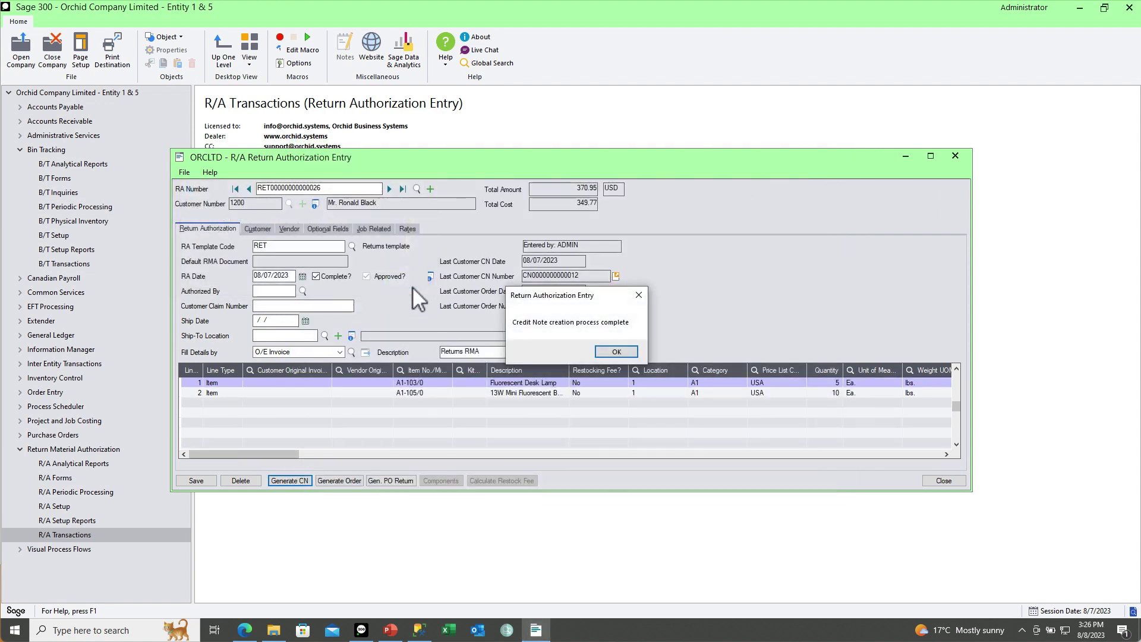
pyautogui.click(626, 353)
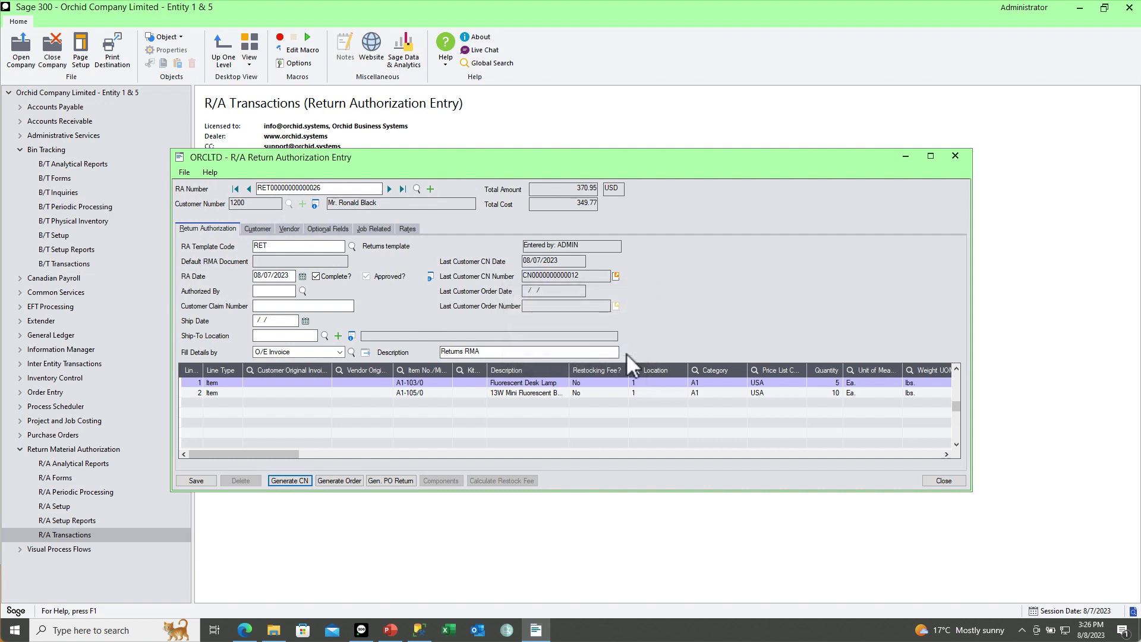
pyautogui.click(380, 483)
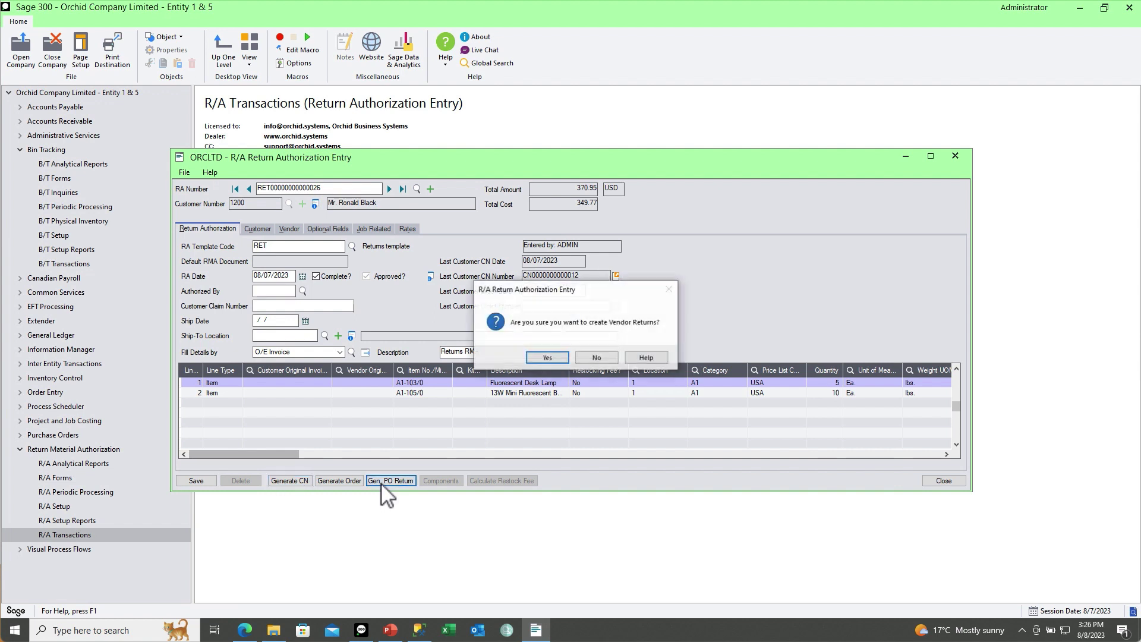
pyautogui.click(540, 359)
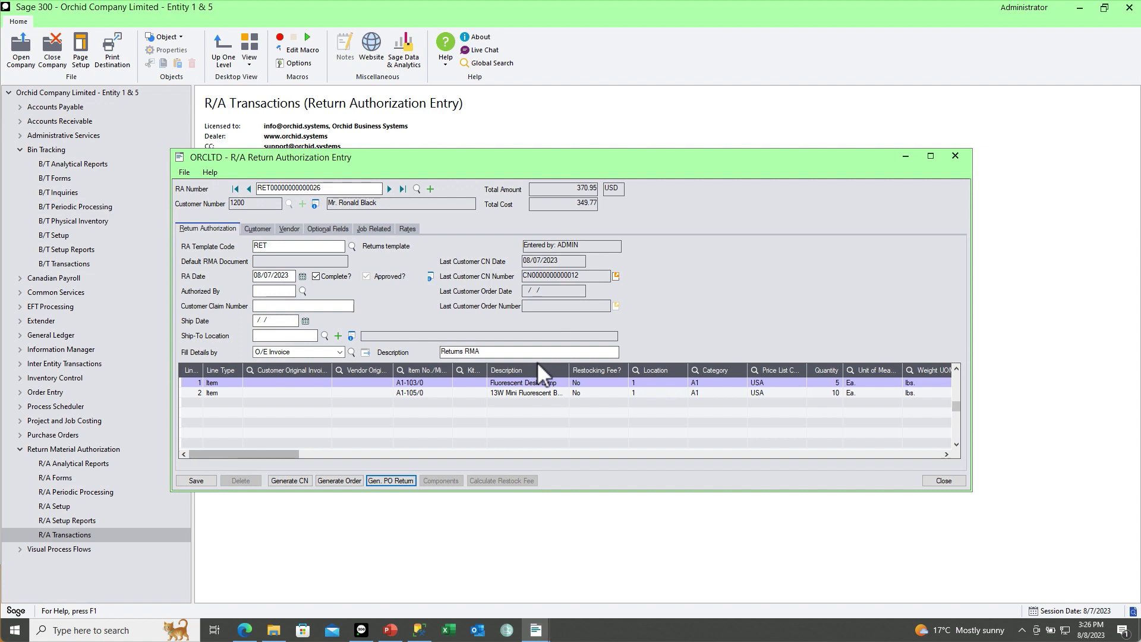
pyautogui.press('Return')
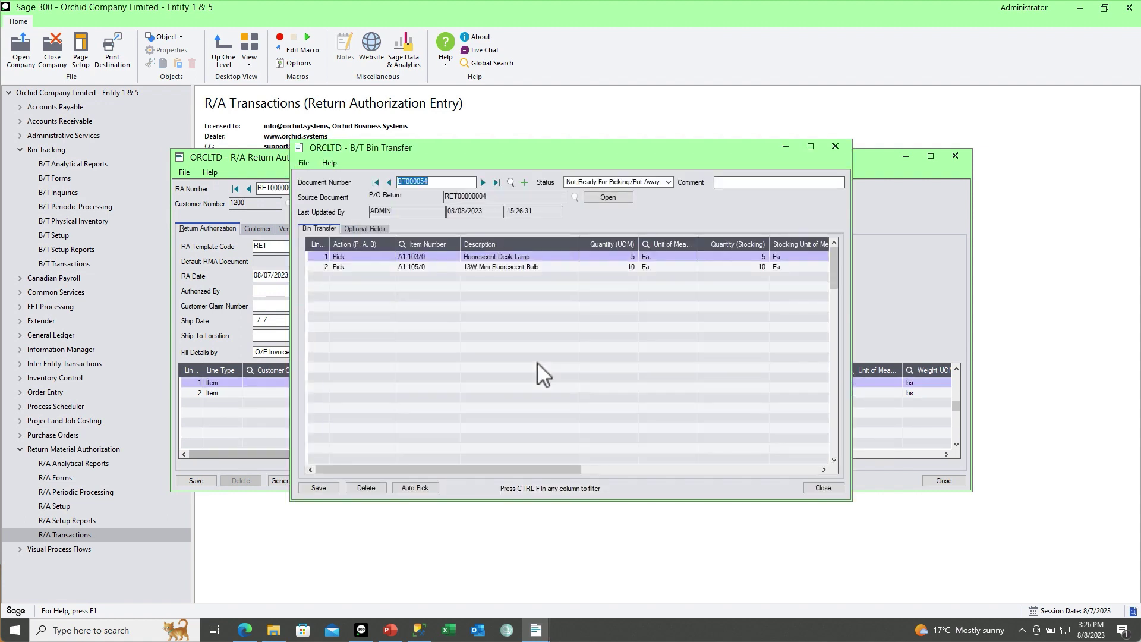
# Check the picked bins on the PO return's bin transfer, save it as Completed and close it.
pyautogui.moveTo(529, 470); pyautogui.dragTo(652, 471)
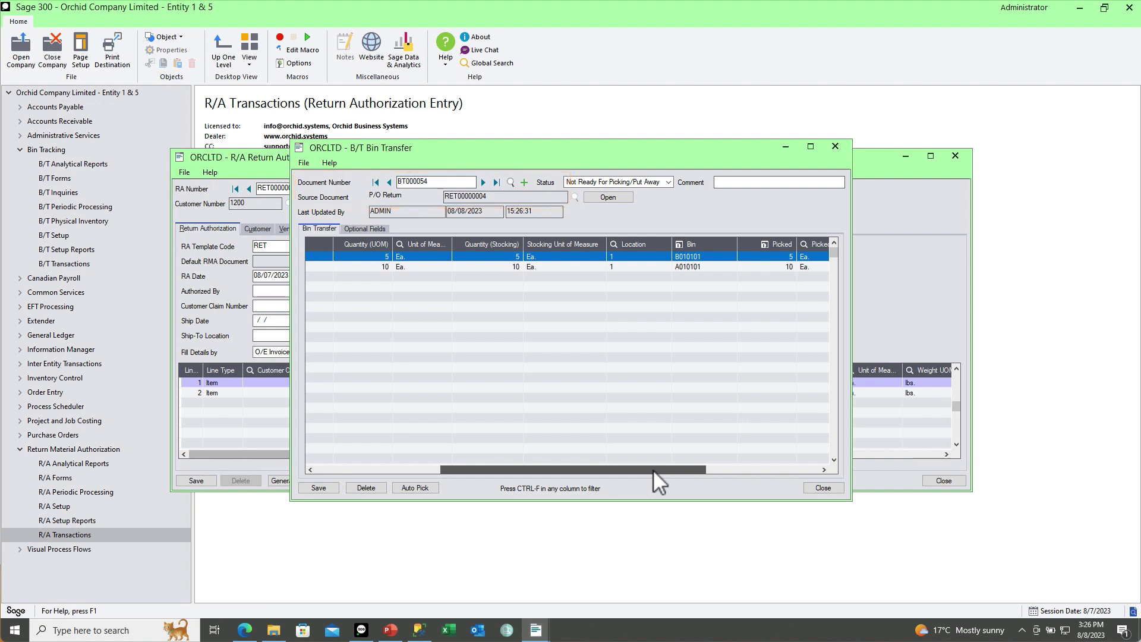
pyautogui.click(318, 487)
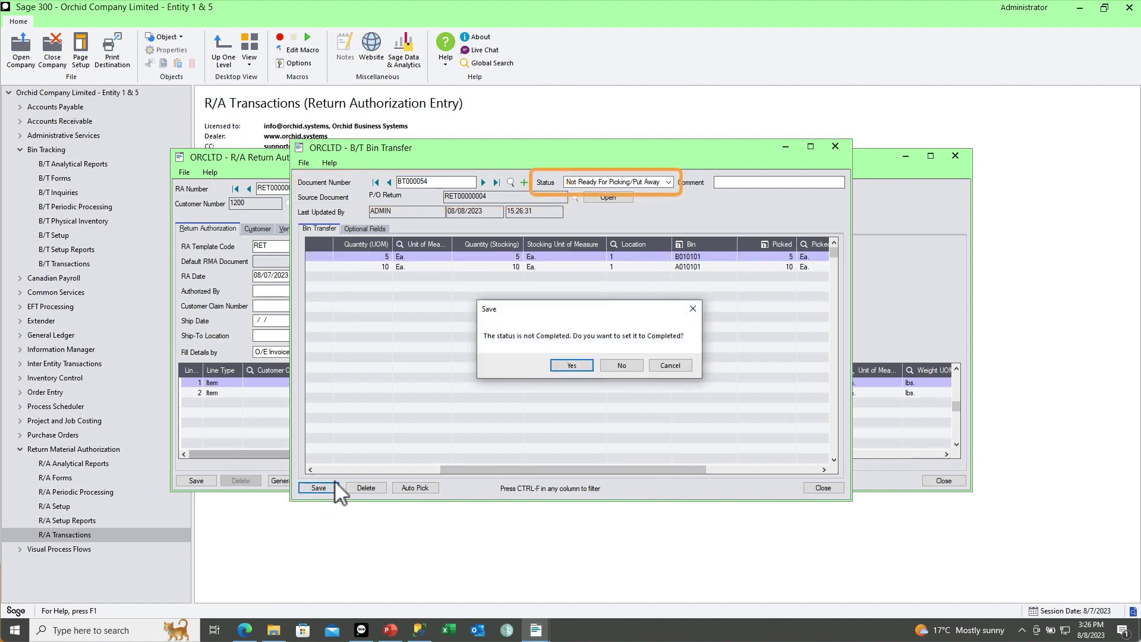
pyautogui.click(558, 366)
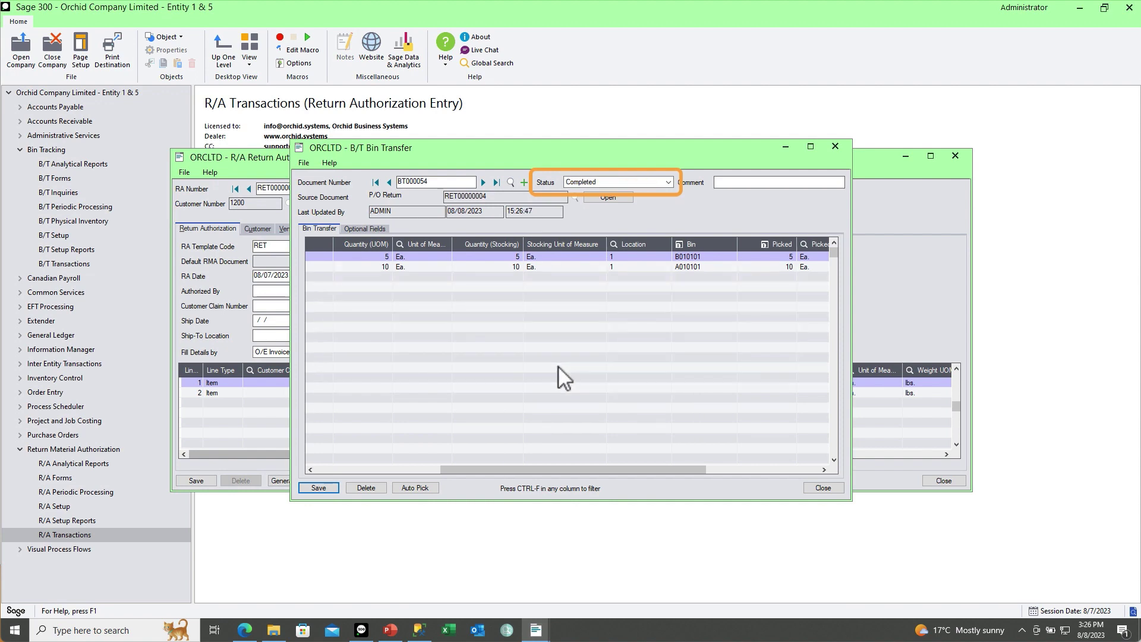
pyautogui.click(835, 146)
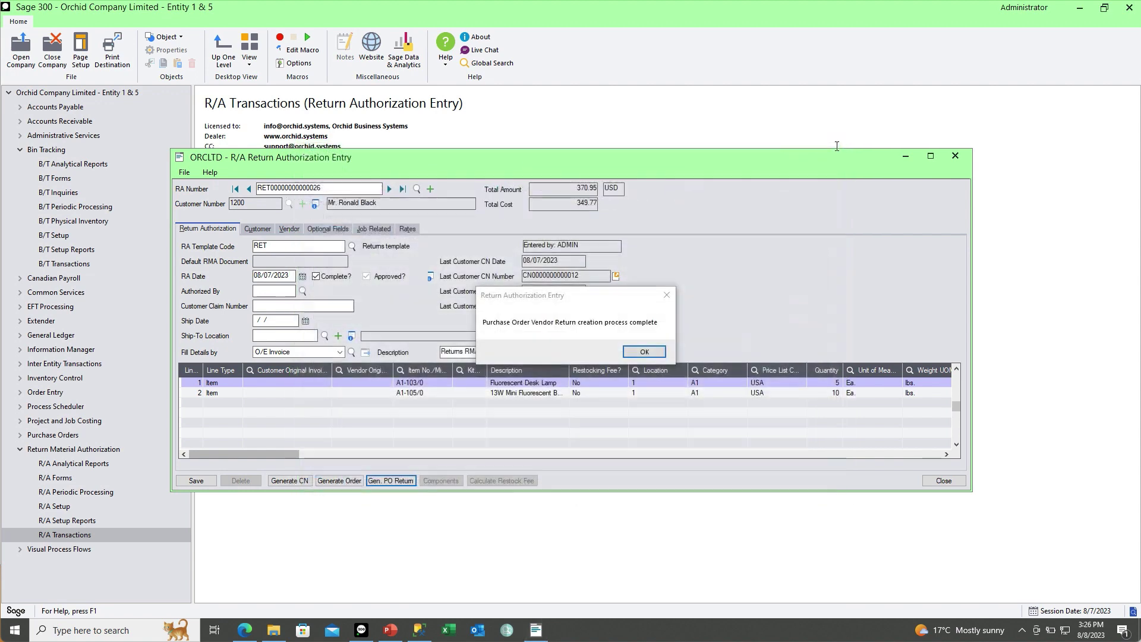
pyautogui.press('Return')
# Review the credit note and vendor return numbers in the integration details of both return lines.
pyautogui.doubleClick(558, 383)
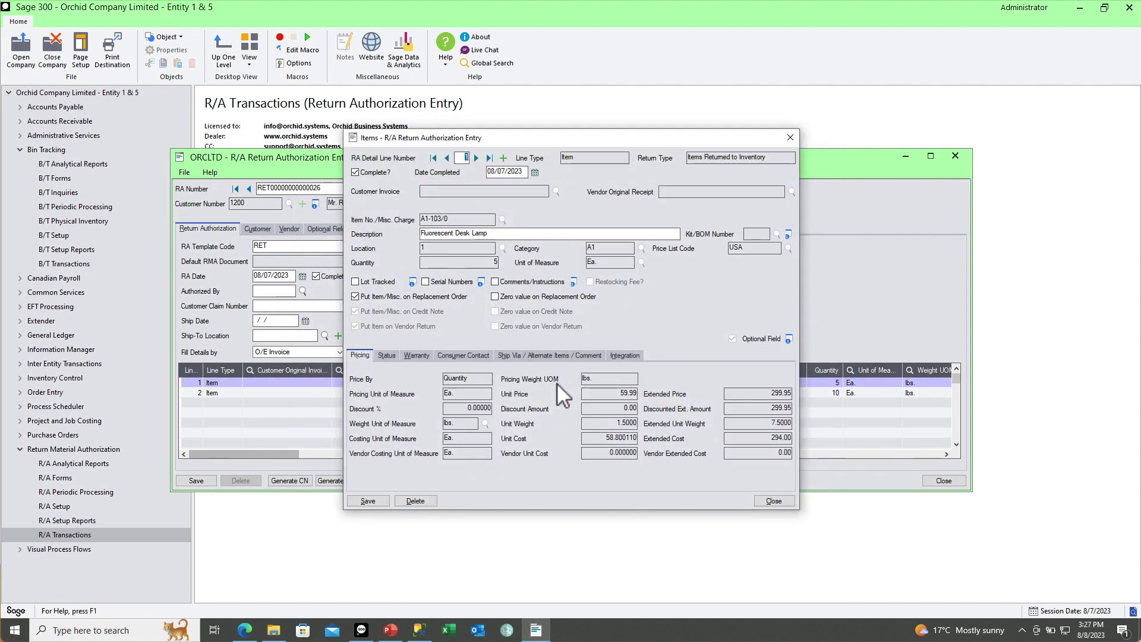
pyautogui.click(621, 357)
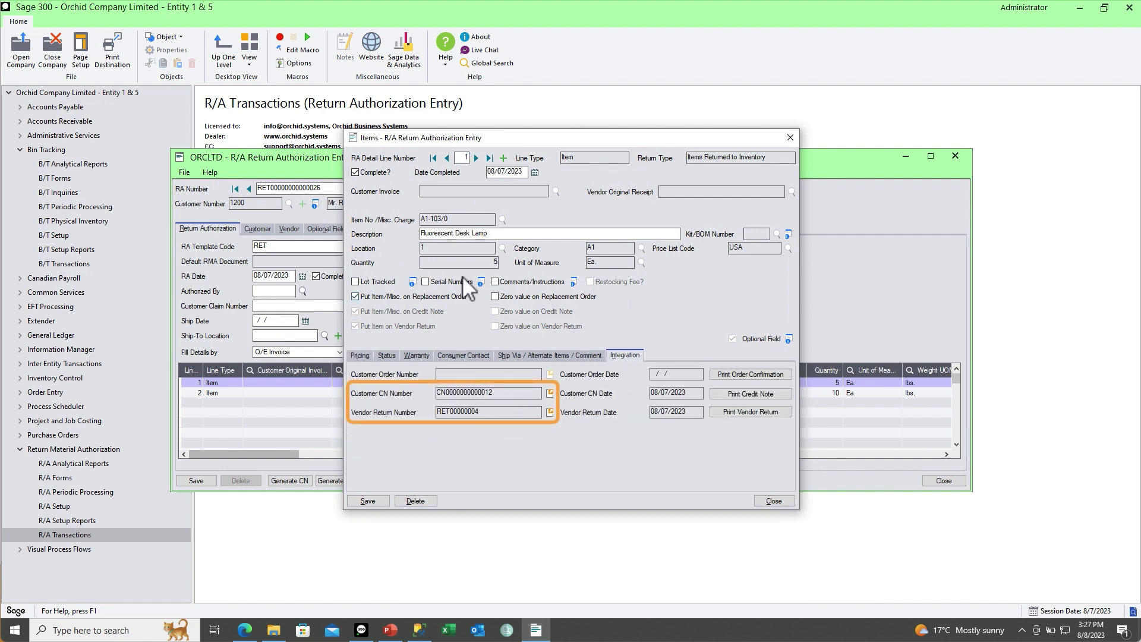
pyautogui.click(477, 159)
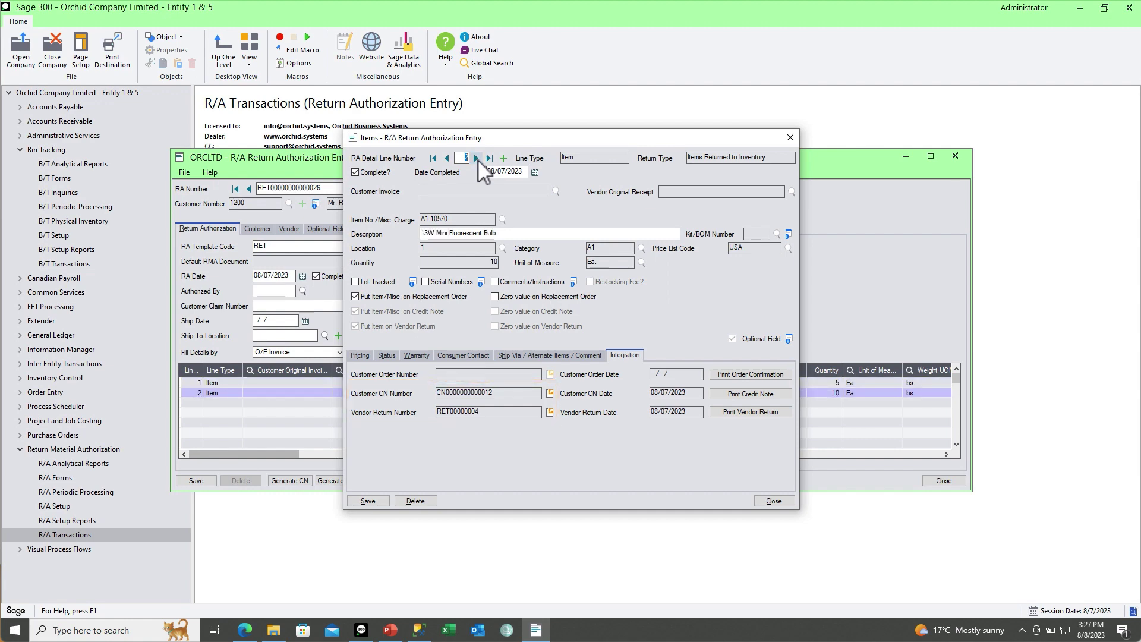
pyautogui.click(789, 138)
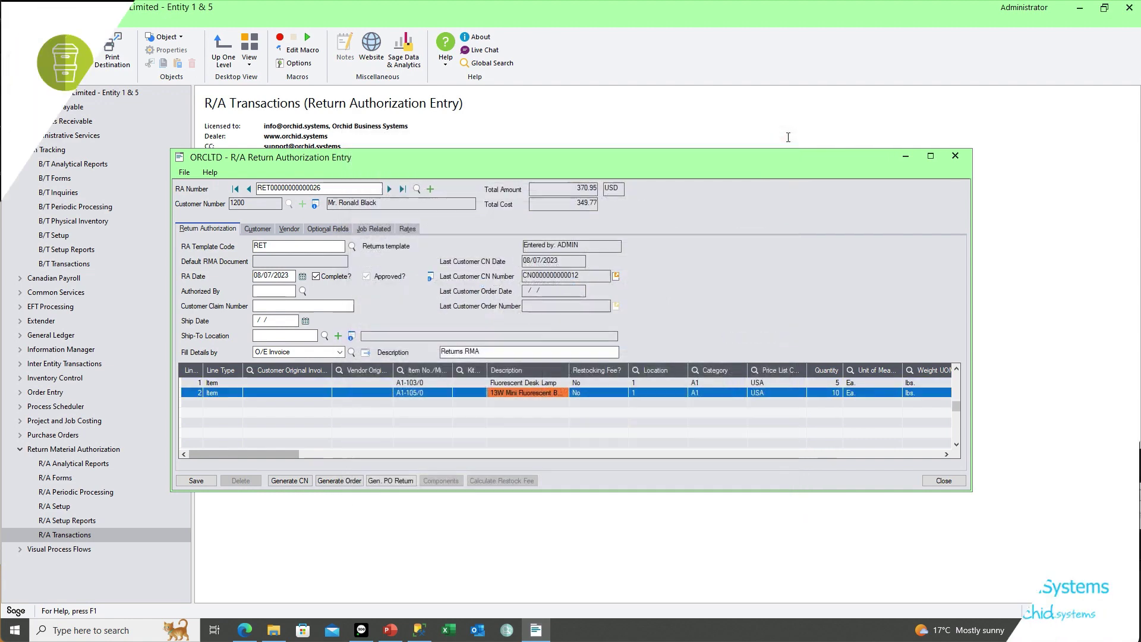
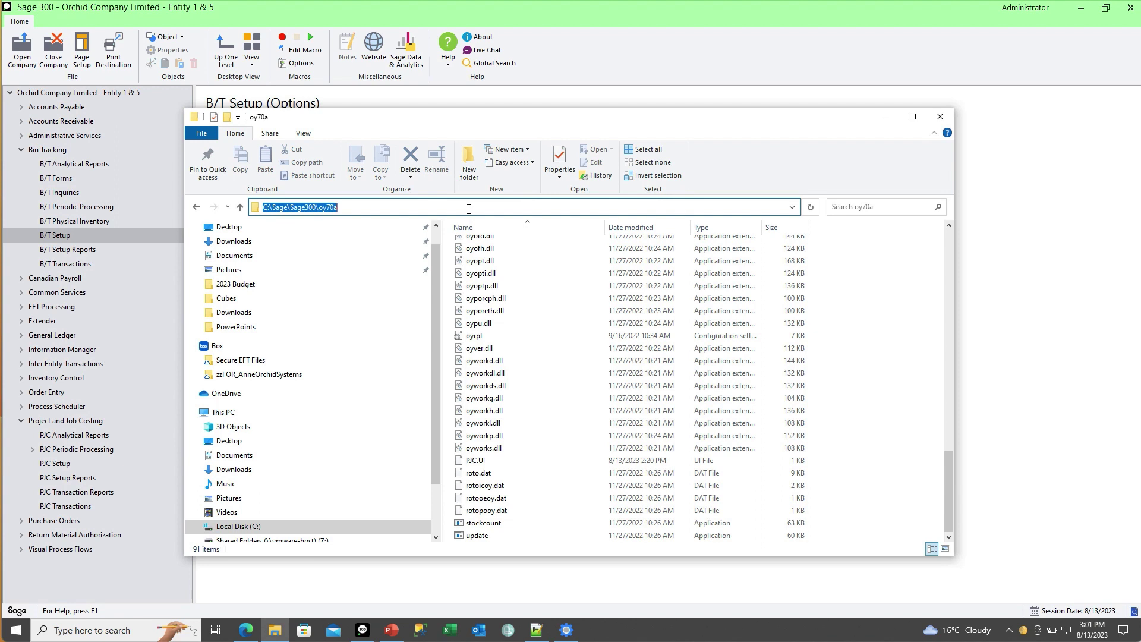
# Open PJC.UI from the oy70a folder in Notepad++ and examine its program ID, description and ICSHIPMENT entries.
pyautogui.rightClick(471, 463)
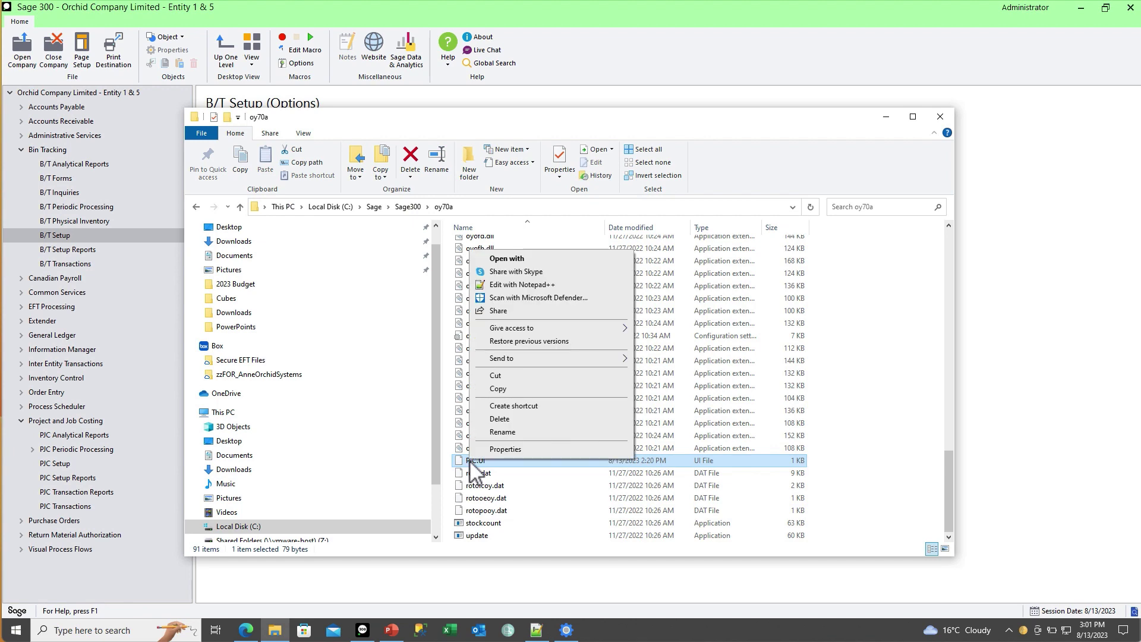
pyautogui.click(531, 285)
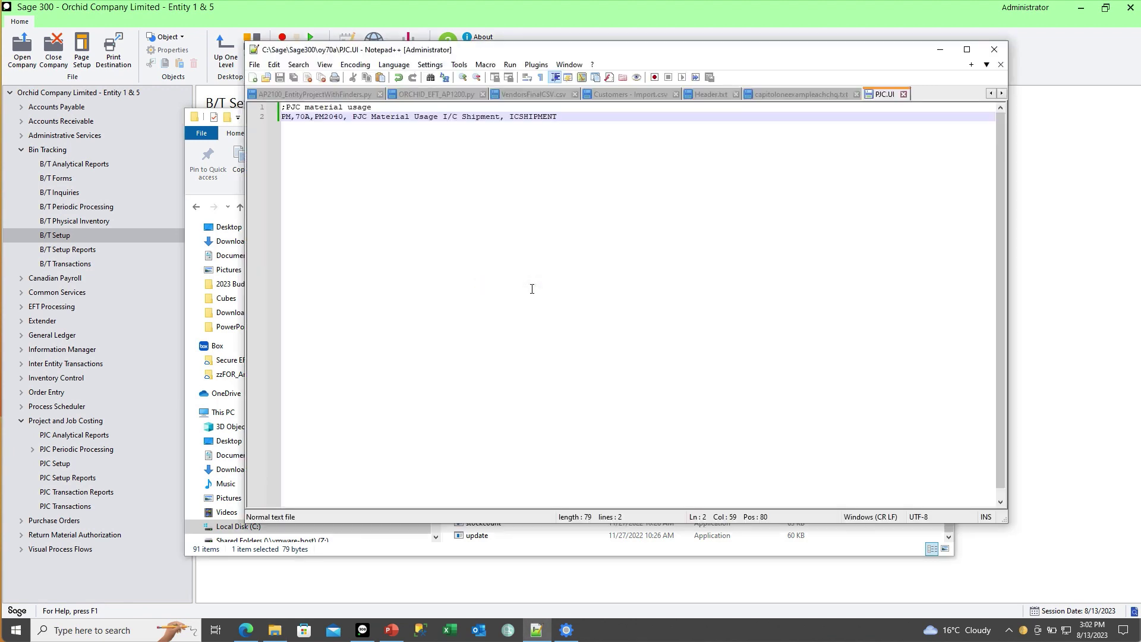
pyautogui.click(283, 117)
pyautogui.click(294, 117)
pyautogui.moveTo(294, 117); pyautogui.dragTo(308, 118)
pyautogui.click(316, 117)
pyautogui.moveTo(316, 118); pyautogui.dragTo(557, 119)
pyautogui.click(510, 117)
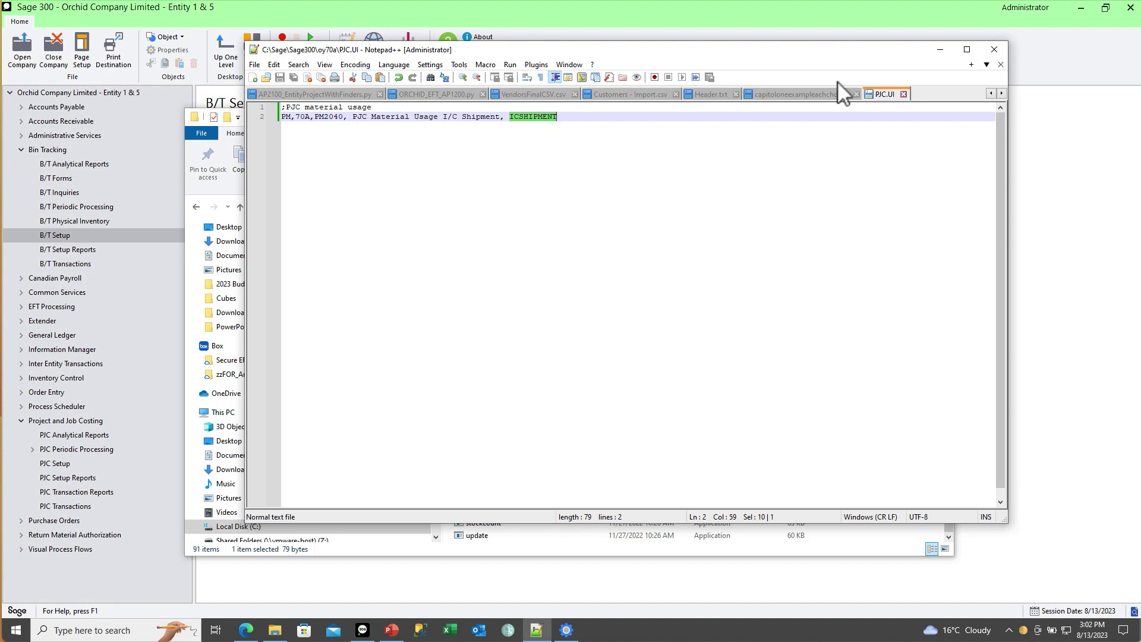
pyautogui.click(995, 50)
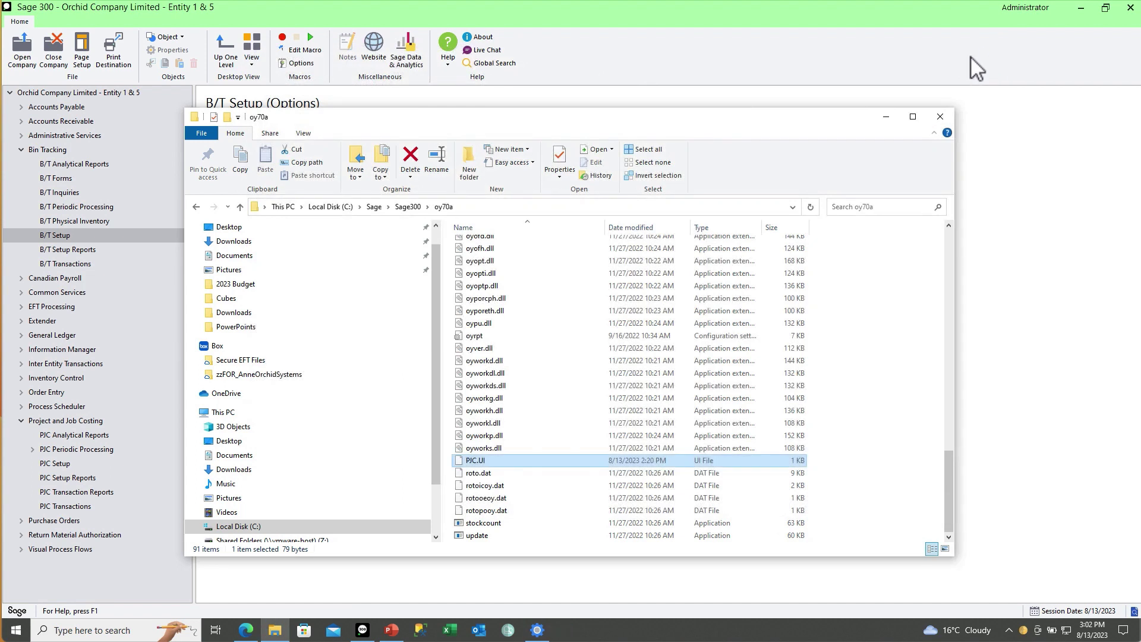
# Return to Sage 300 and check the program ID in the PJC Material Usage properties.
pyautogui.click(824, 74)
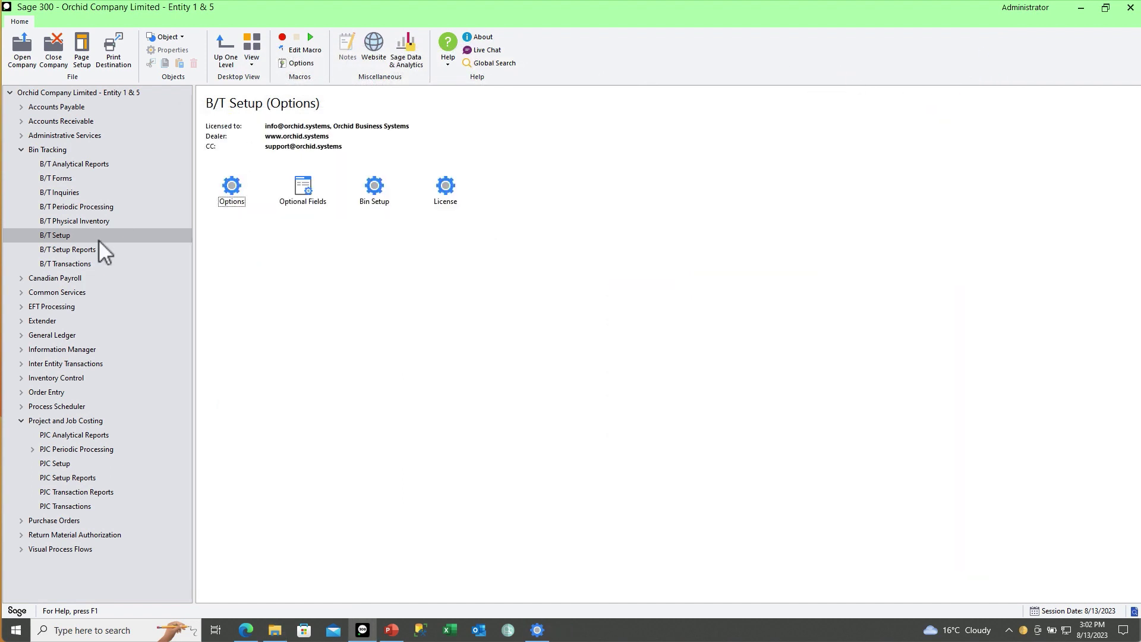
pyautogui.click(69, 507)
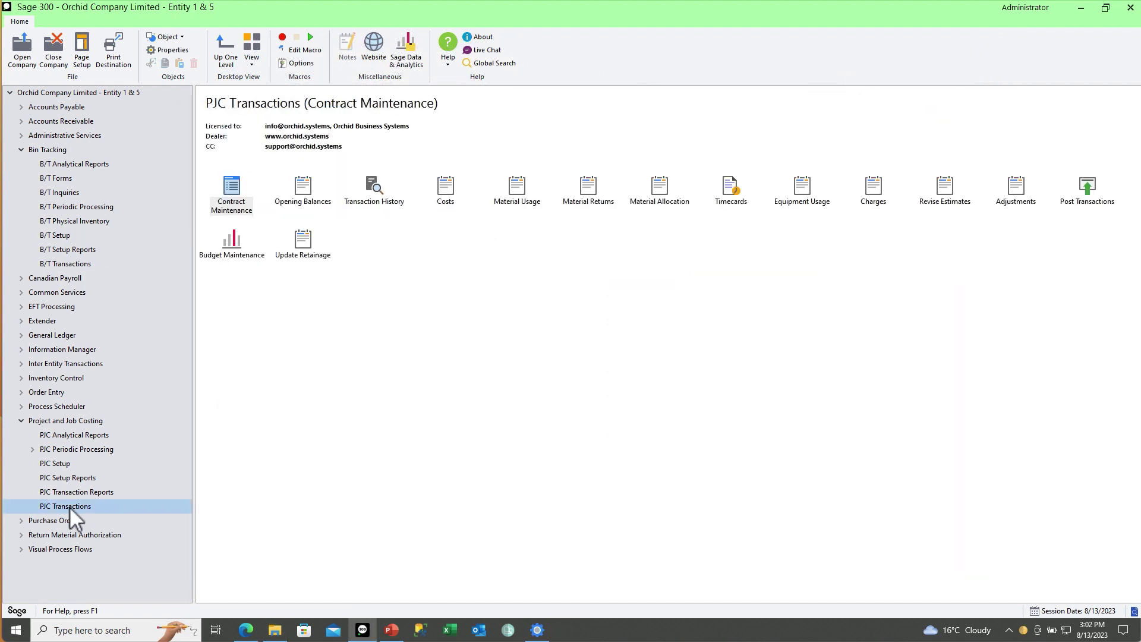
pyautogui.rightClick(518, 195)
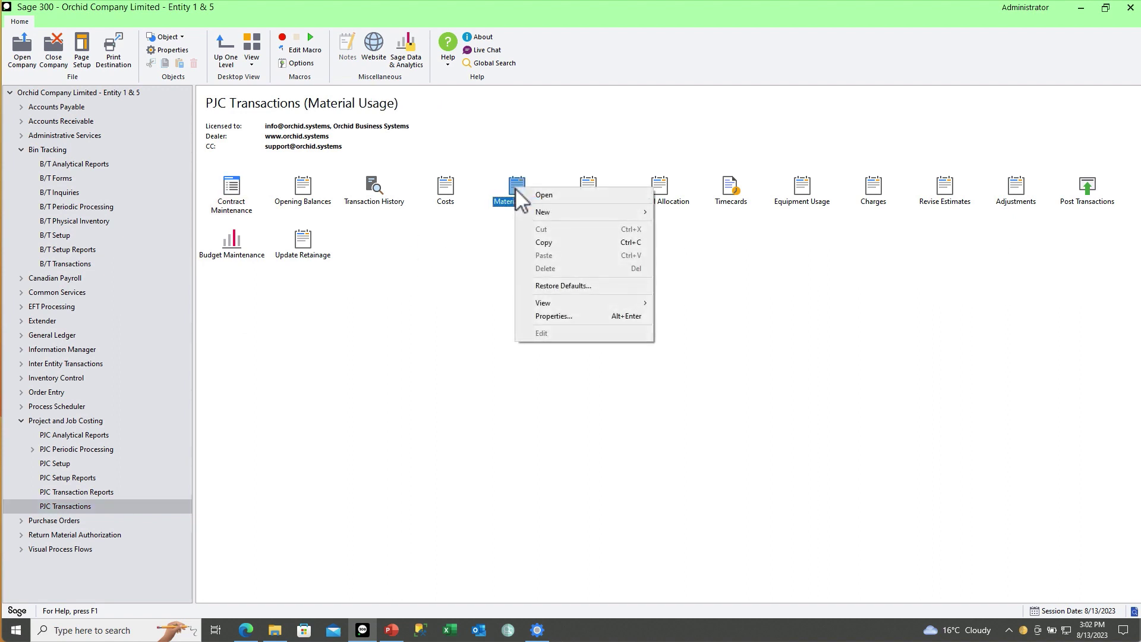
pyautogui.click(540, 317)
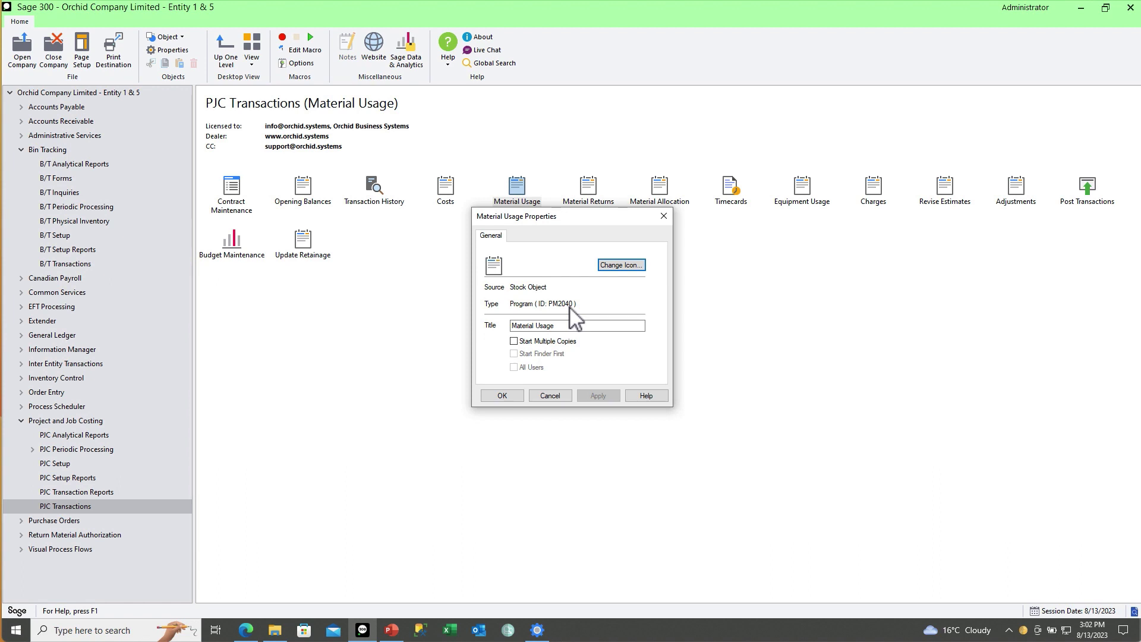
pyautogui.click(664, 216)
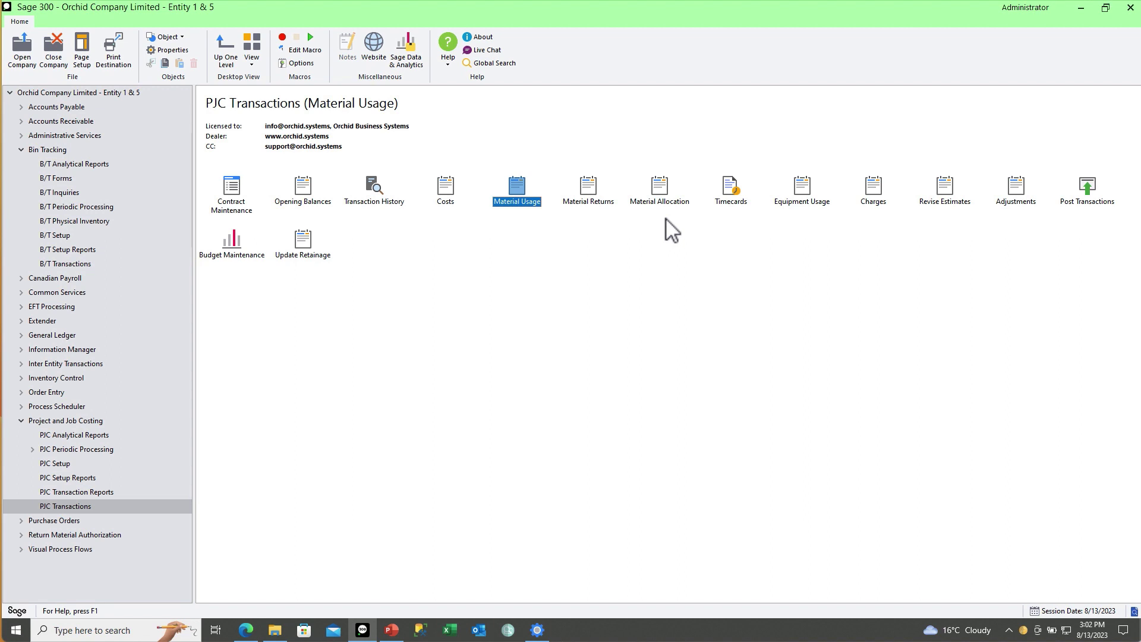
# In B/T Options, set the bin transfer to pop up when posting PJC Material Usage I/C Shipment, and close the options.
pyautogui.click(56, 235)
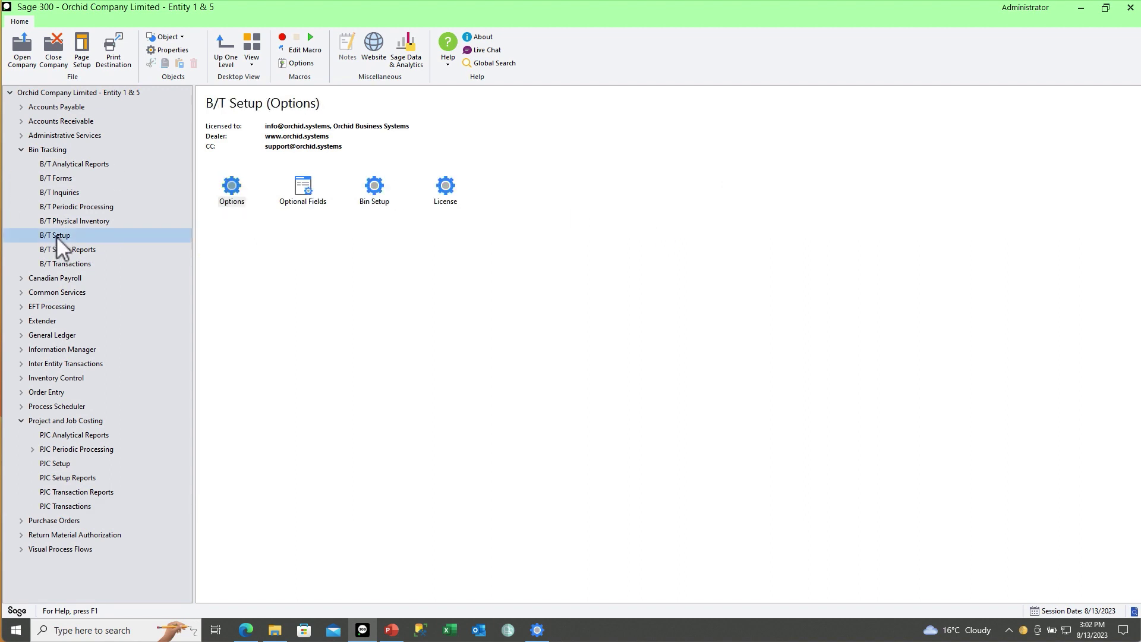
pyautogui.doubleClick(232, 191)
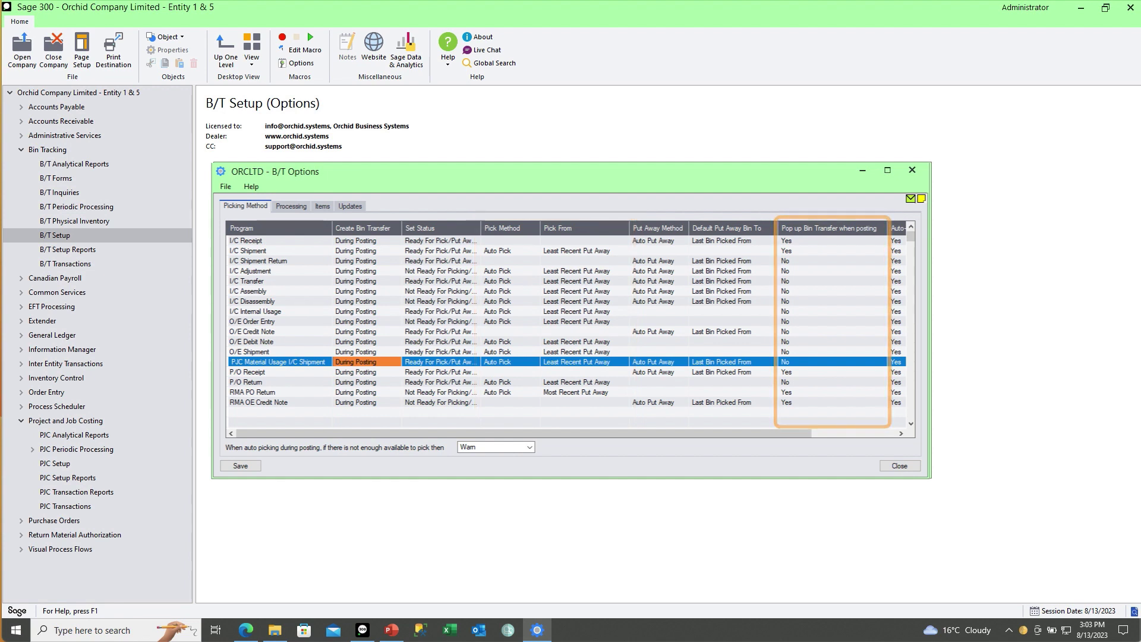
pyautogui.doubleClick(791, 362)
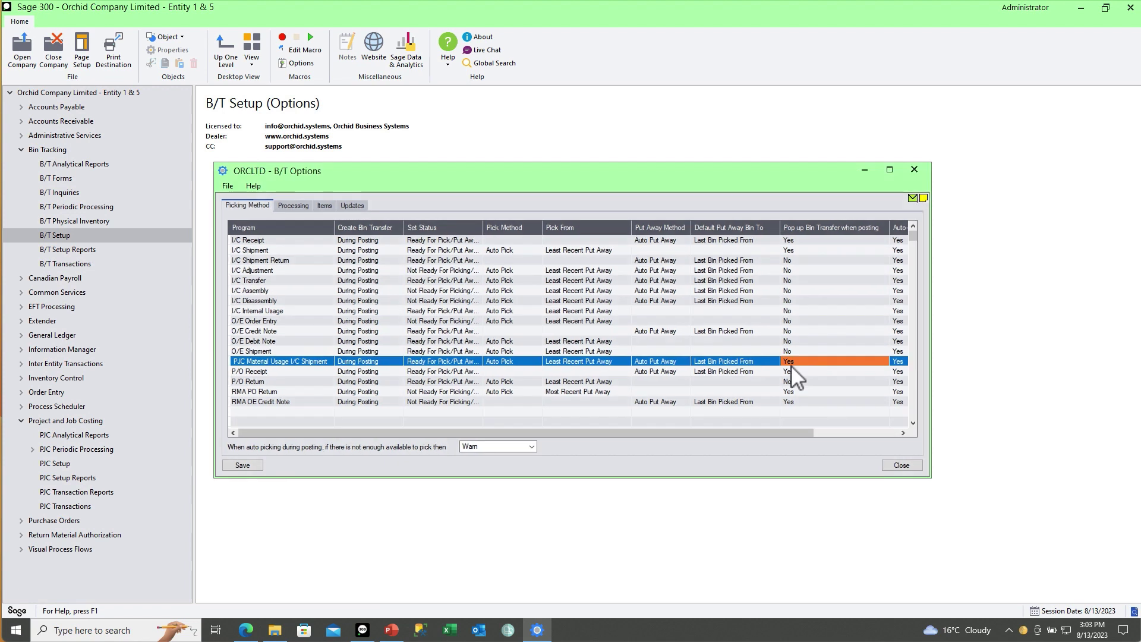
pyautogui.click(914, 170)
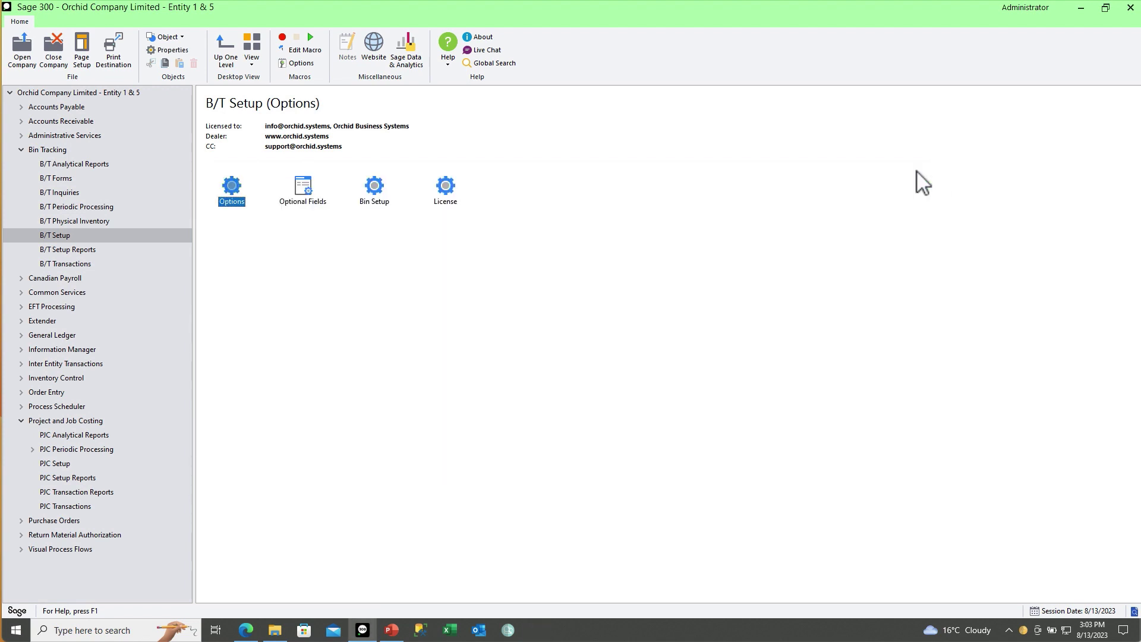
# Start a new PJC Material Usage entry and assign its first line to contract 120-1200-10 and project 1002.
pyautogui.click(70, 505)
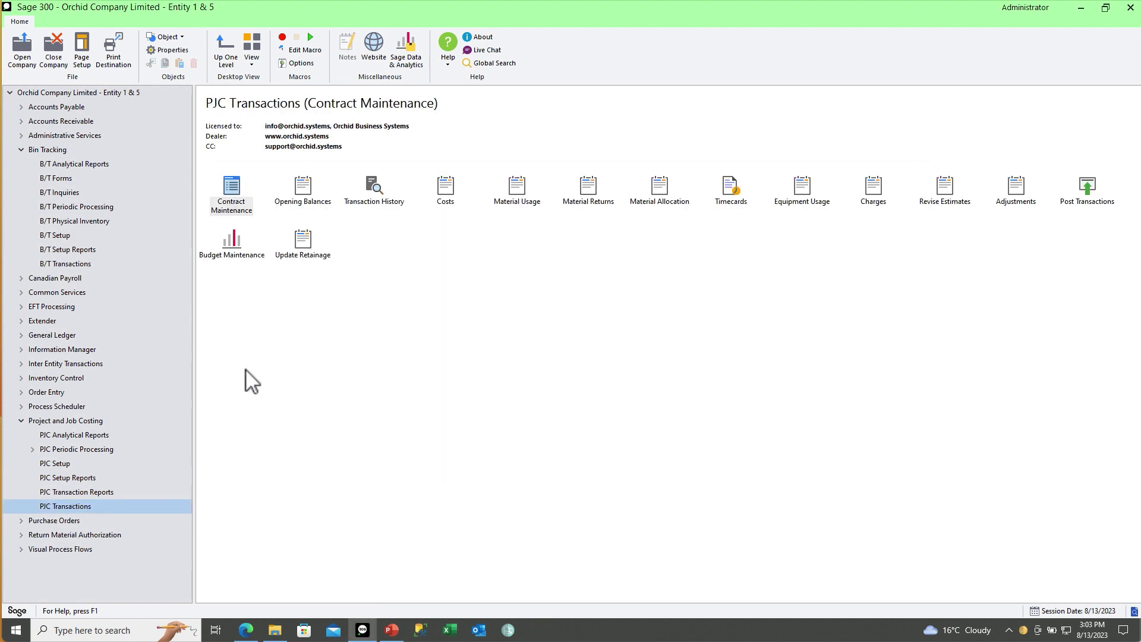
pyautogui.doubleClick(517, 189)
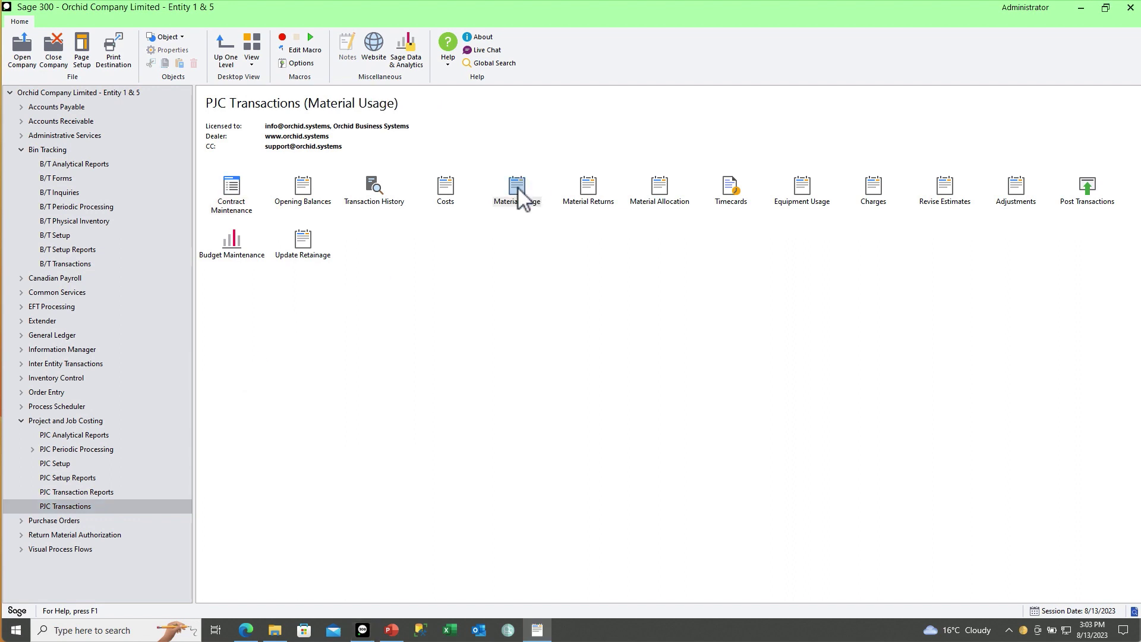
pyautogui.click(429, 309)
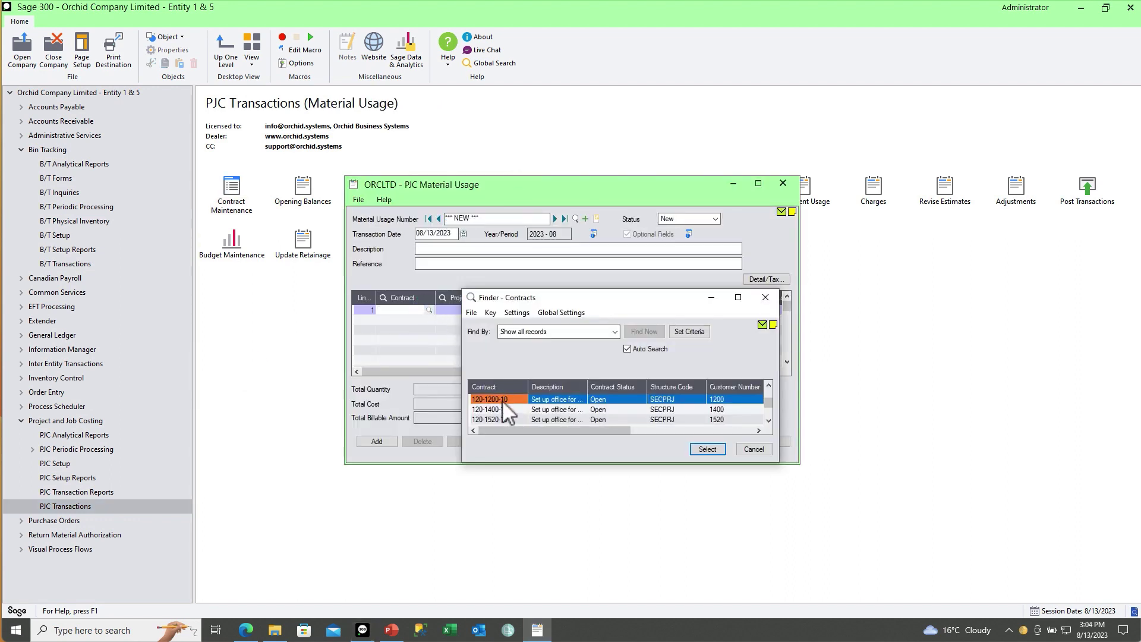
pyautogui.click(707, 450)
pyautogui.click(442, 297)
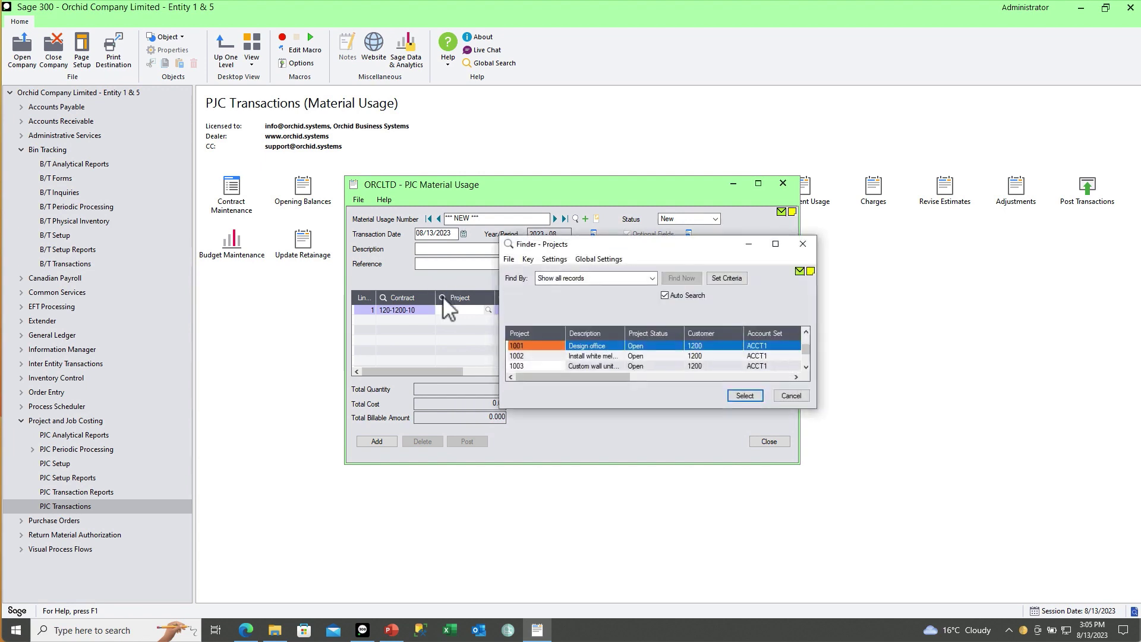
pyautogui.click(585, 356)
pyautogui.click(743, 395)
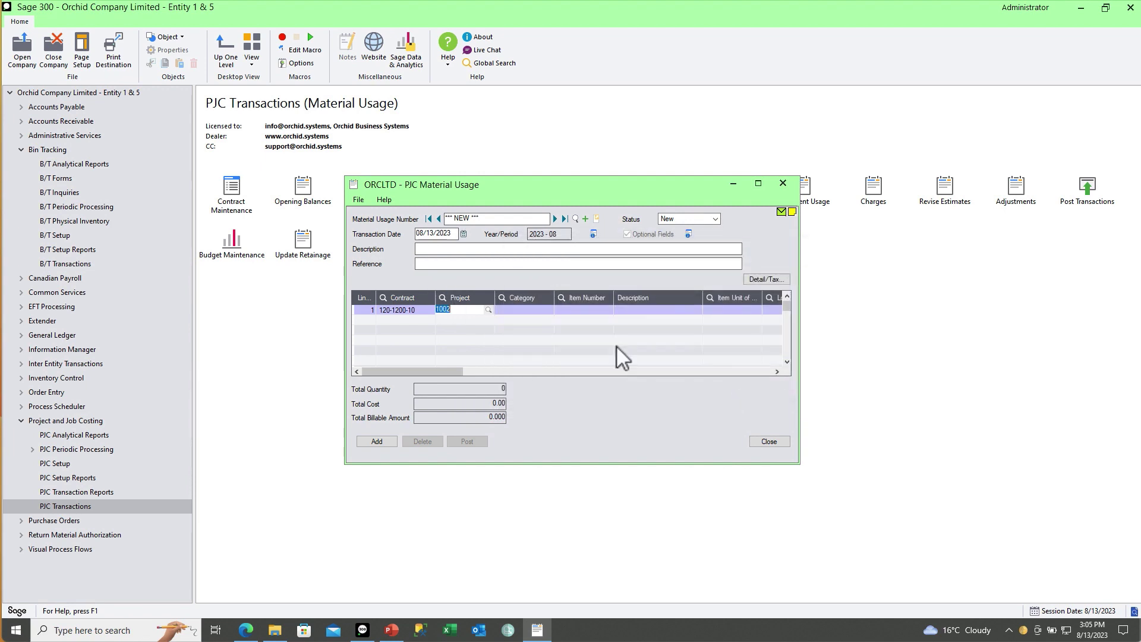
# Set the line's category to PRCHWHTBRD and its item number to A1-460/0.
pyautogui.click(502, 297)
pyautogui.click(759, 442)
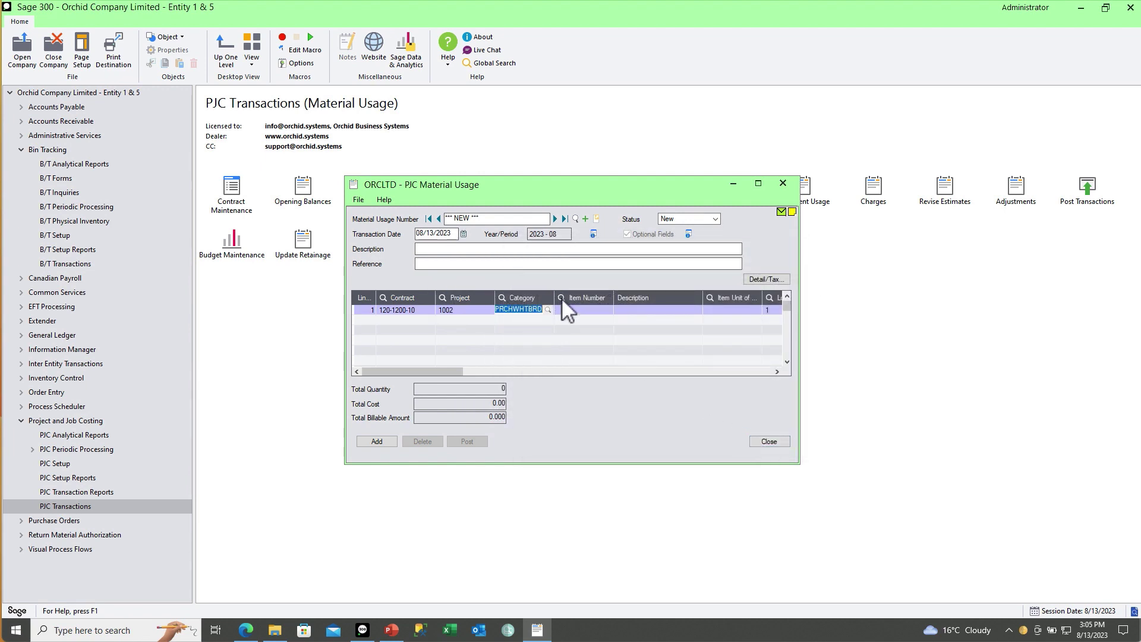
pyautogui.click(561, 297)
pyautogui.click(819, 423)
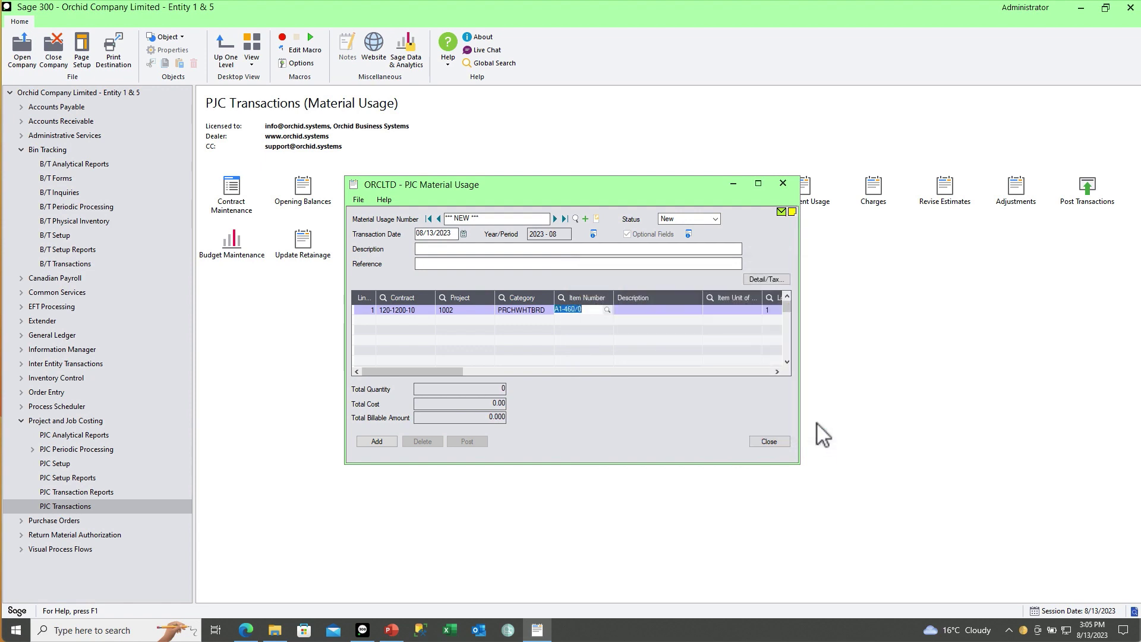
# Keep the line's default location and Billable type, and set its quantity to 3.
pyautogui.press('Tab')
pyautogui.press('Tab')
pyautogui.press('Tab')
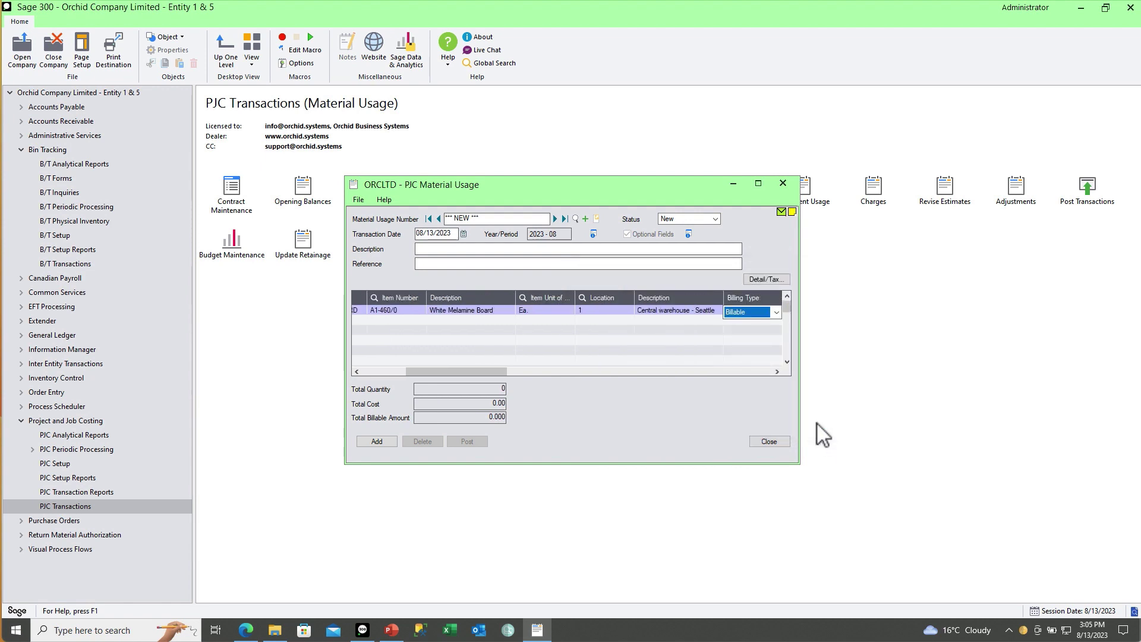
pyautogui.press('Tab')
pyautogui.write('3')
pyautogui.press('Tab')
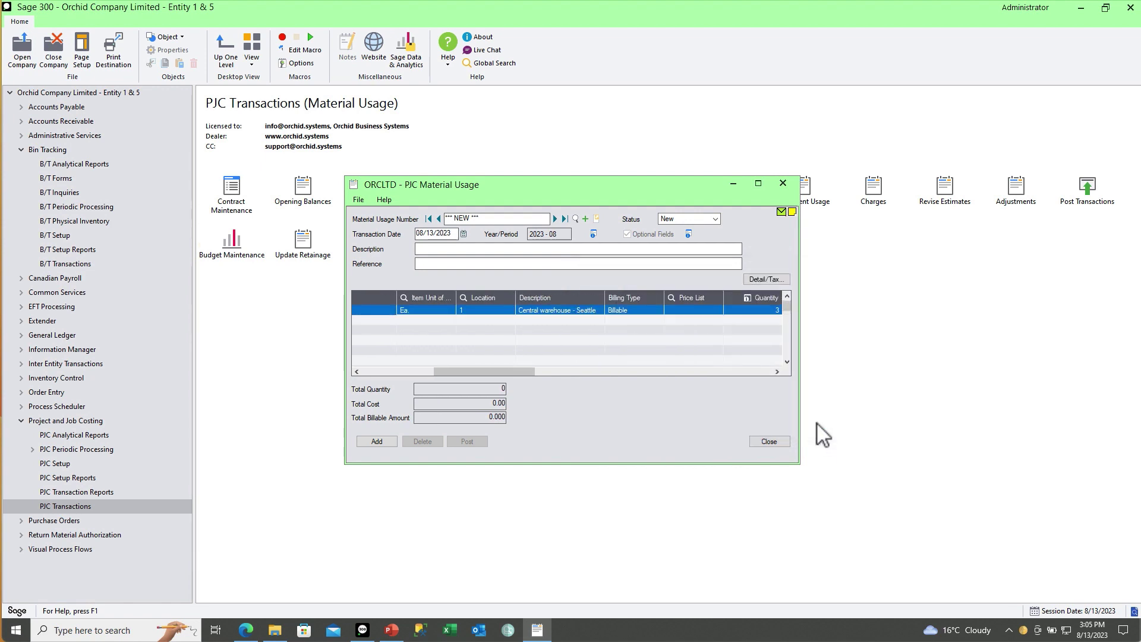
# Add and post the material usage entry, and close the PJC Material Usage window.
pyautogui.click(367, 443)
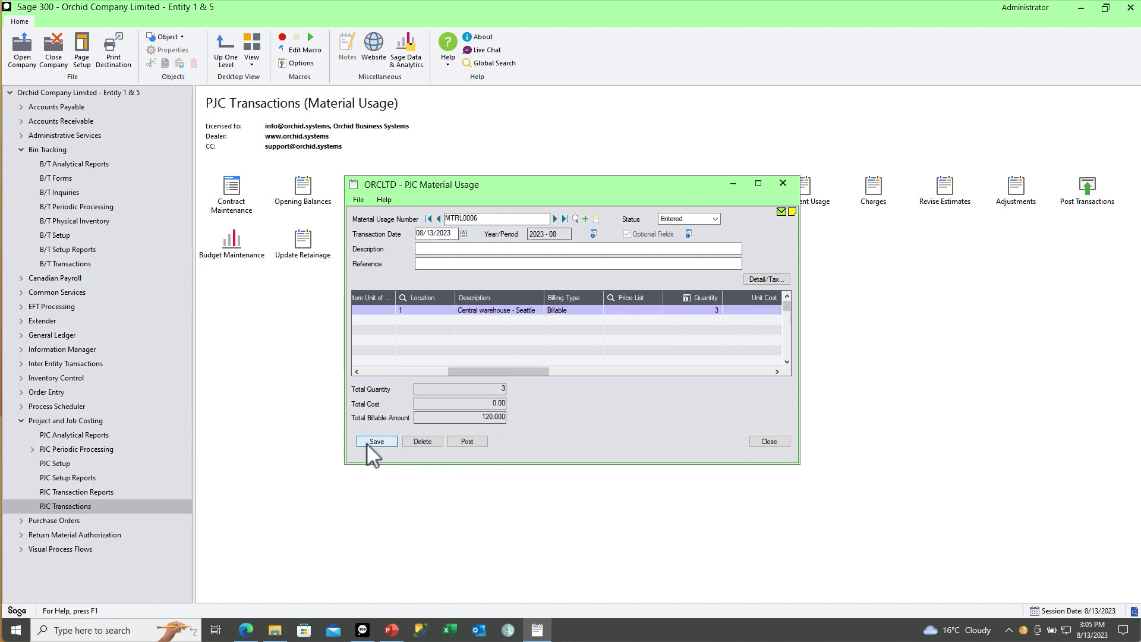
pyautogui.click(462, 441)
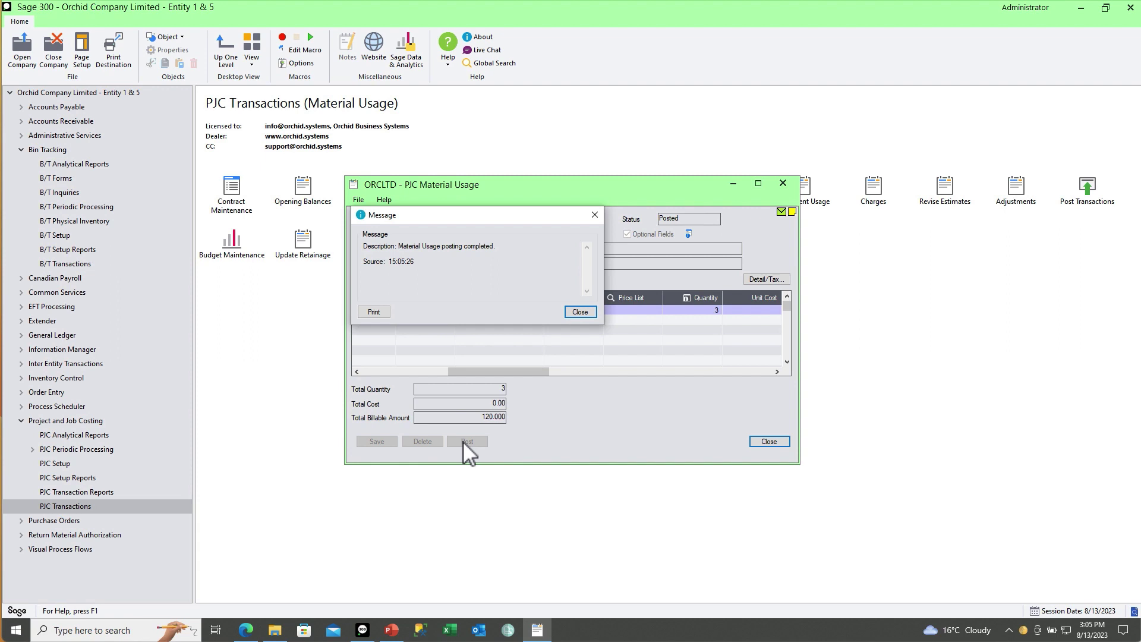
pyautogui.click(575, 312)
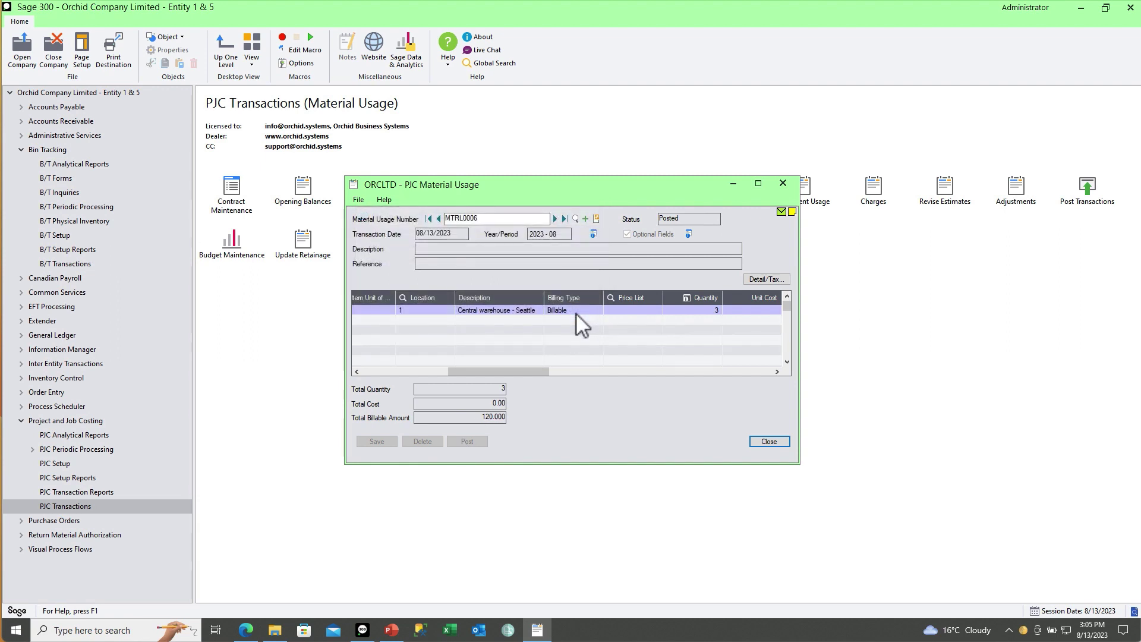
pyautogui.click(769, 441)
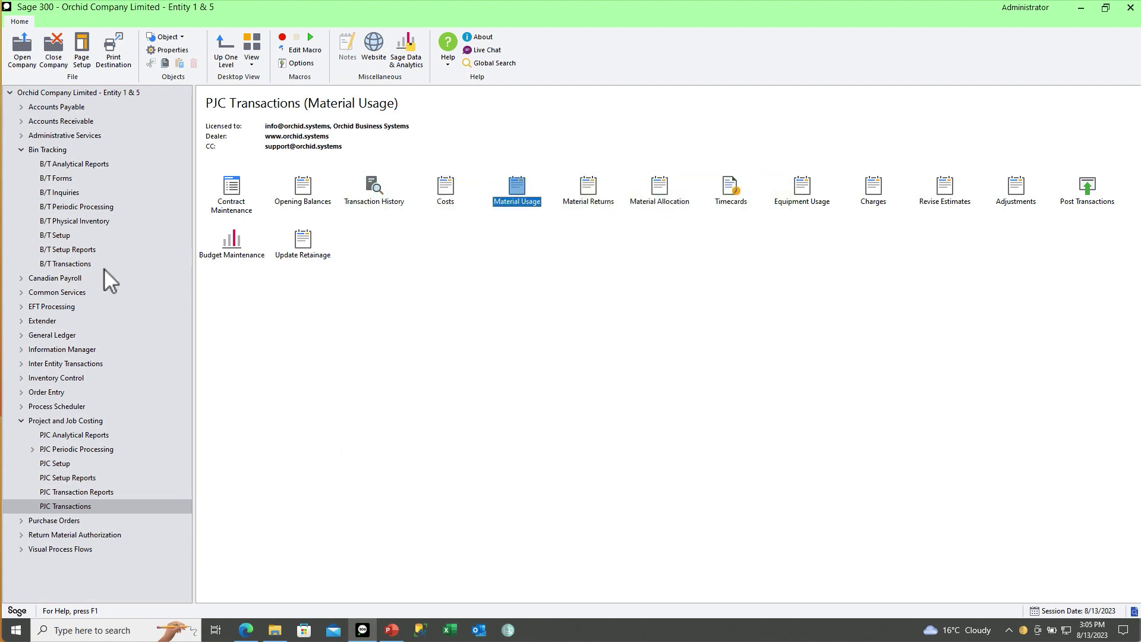
# In the B/T Pick Status console, find the bin transfer for MTRL0006 and check its source I/C shipment.
pyautogui.click(80, 265)
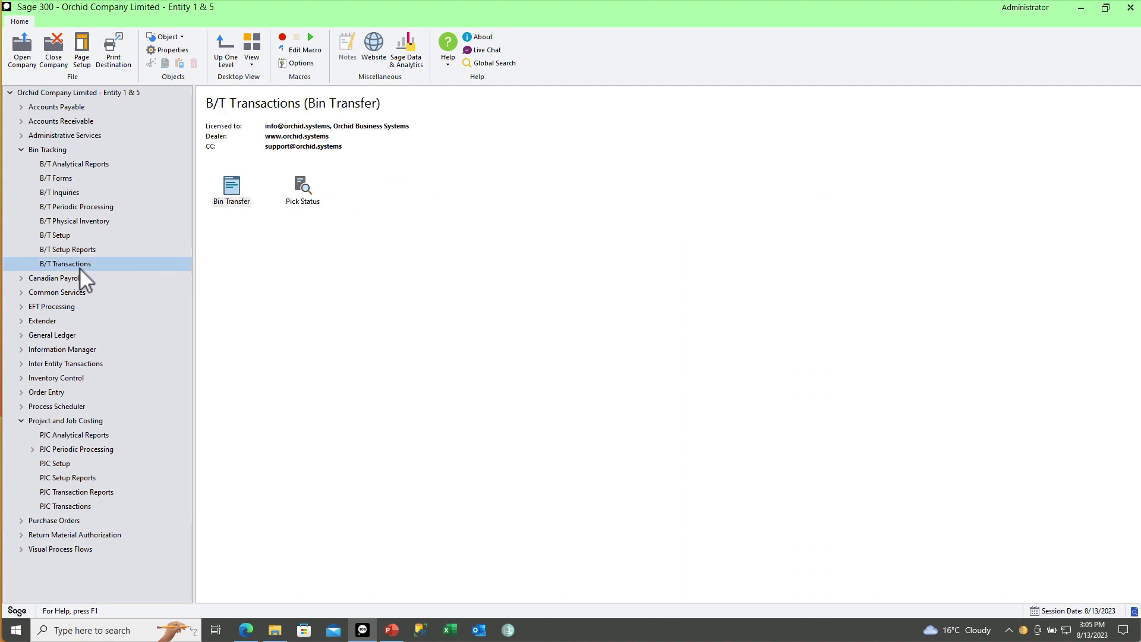
pyautogui.doubleClick(303, 201)
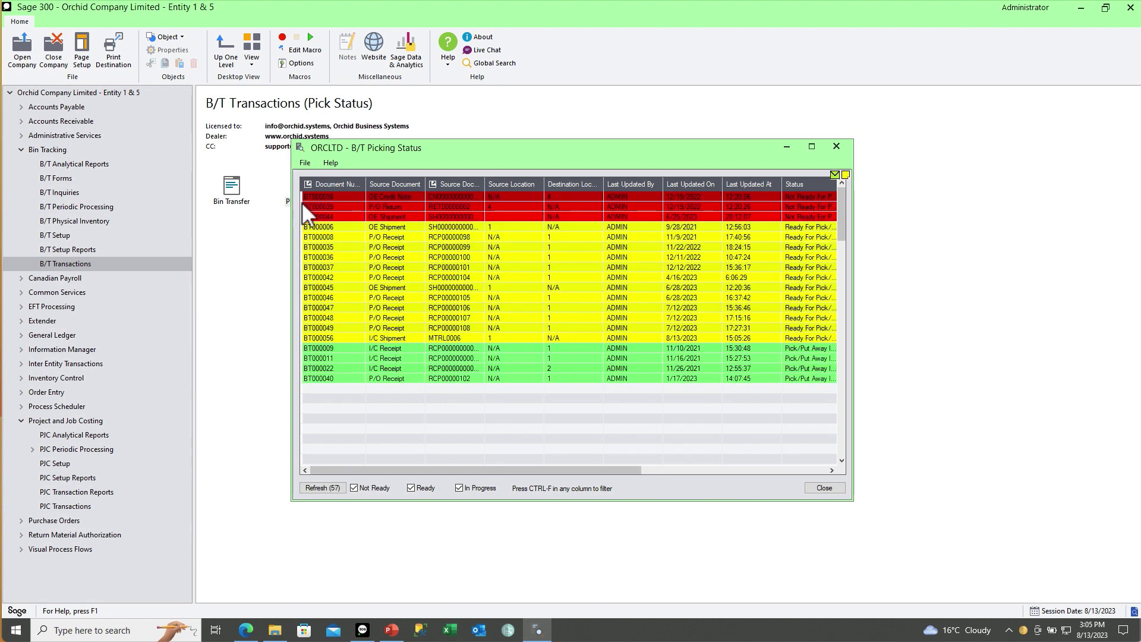
pyautogui.click(331, 338)
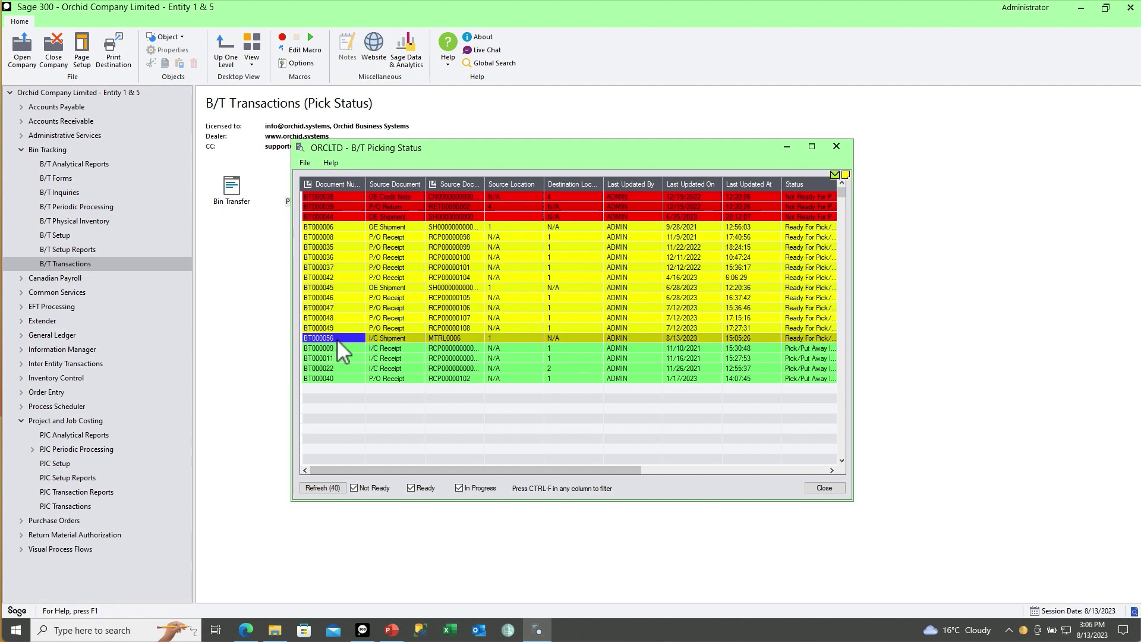
pyautogui.click(462, 340)
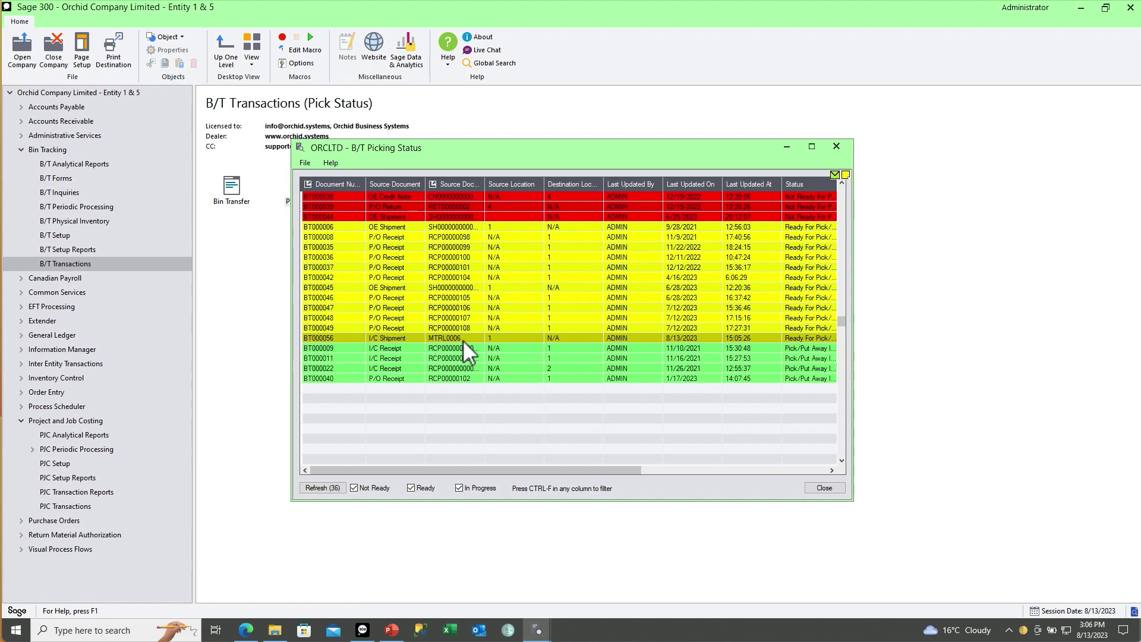
pyautogui.doubleClick(462, 340)
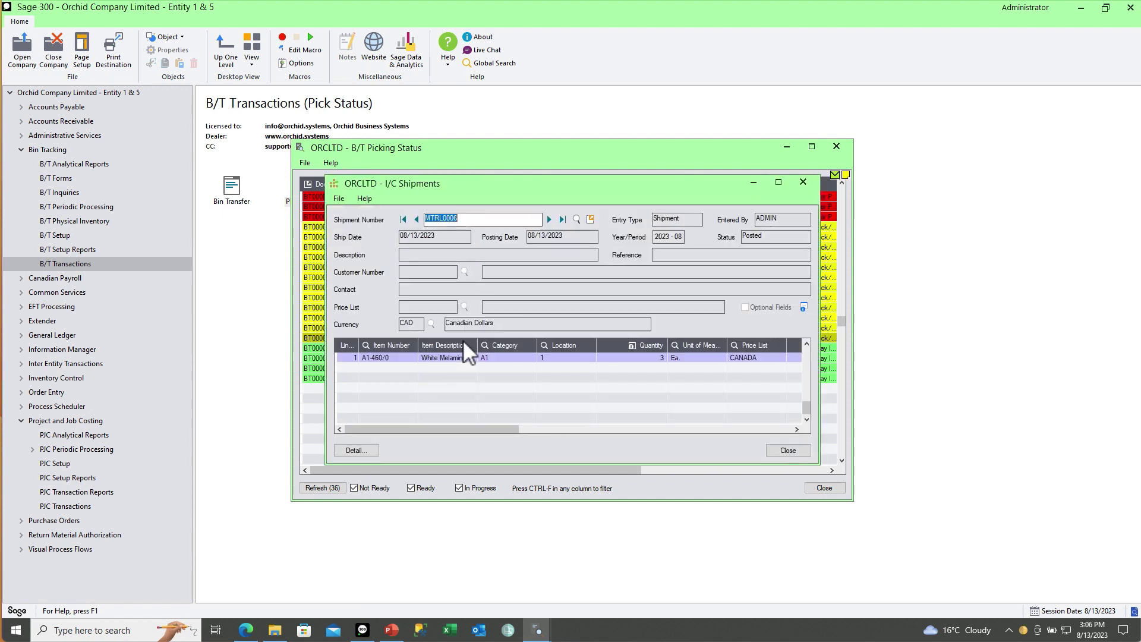
pyautogui.click(801, 182)
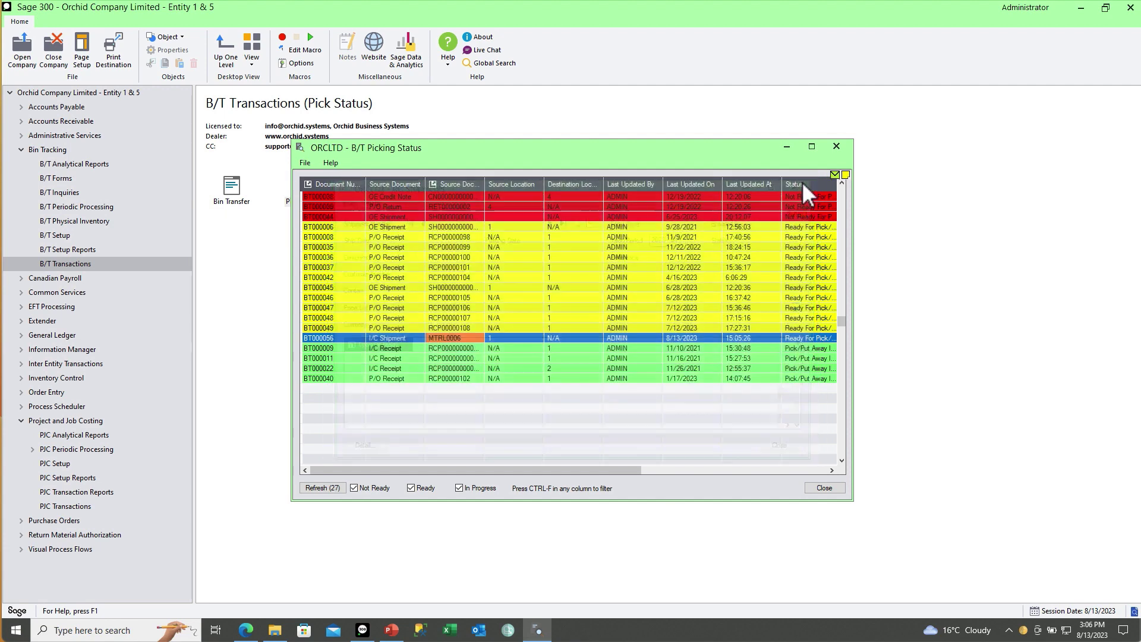
# Open the MTRL0006 bin transfer, check its bin and picked quantity, save it with the status Completed, and close it.
pyautogui.doubleClick(324, 337)
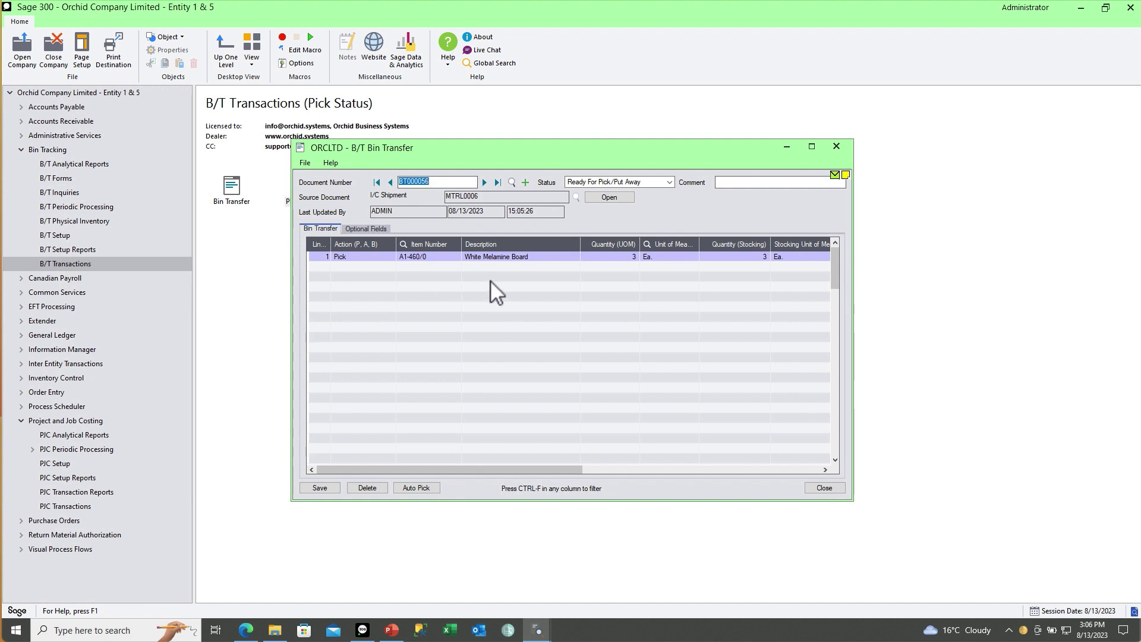
pyautogui.click(489, 257)
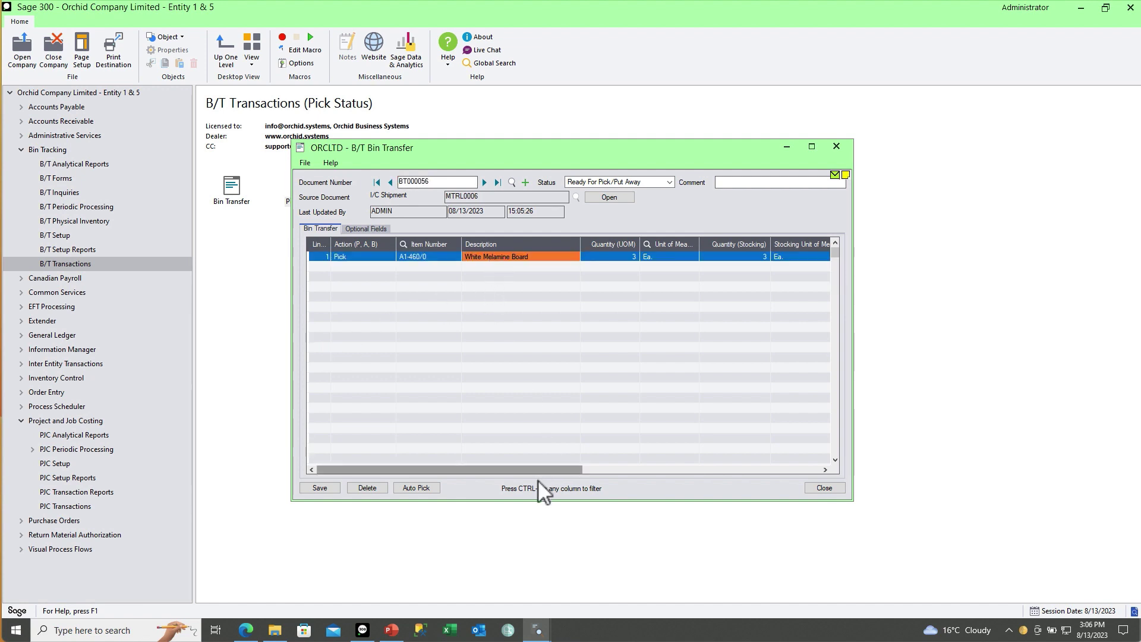
pyautogui.moveTo(541, 470); pyautogui.dragTo(700, 497)
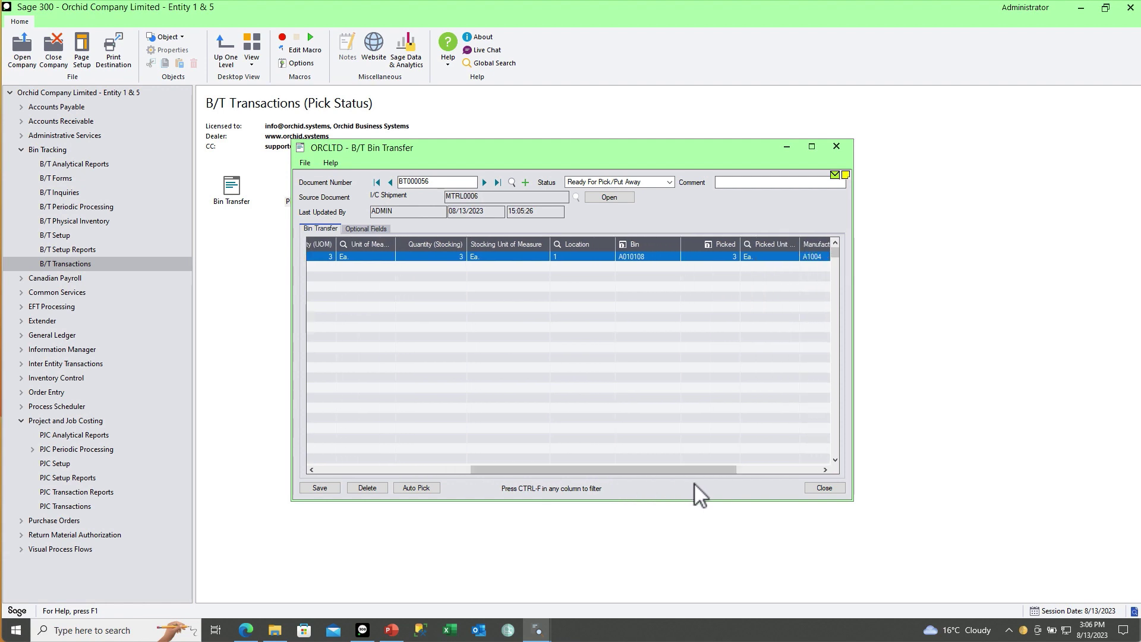
pyautogui.click(316, 490)
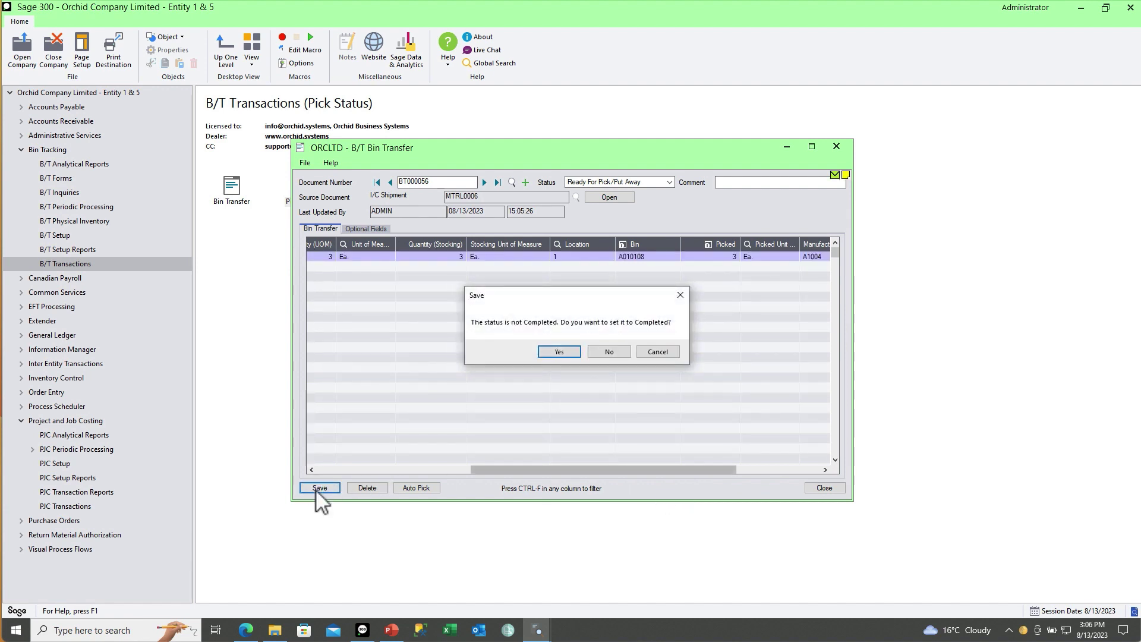
pyautogui.click(560, 352)
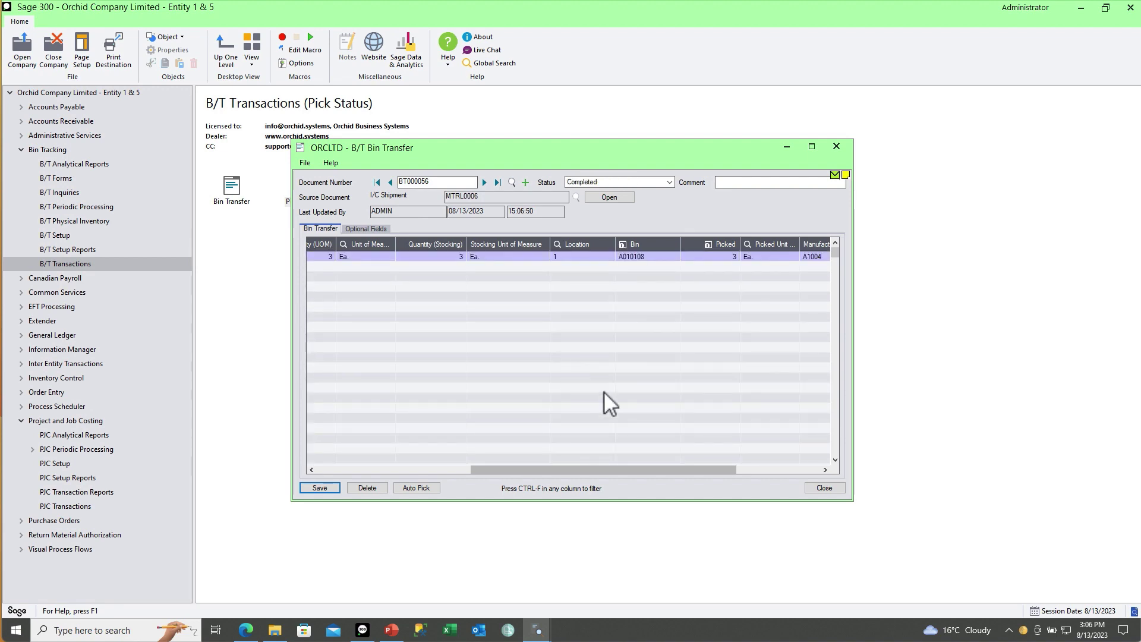
pyautogui.click(831, 491)
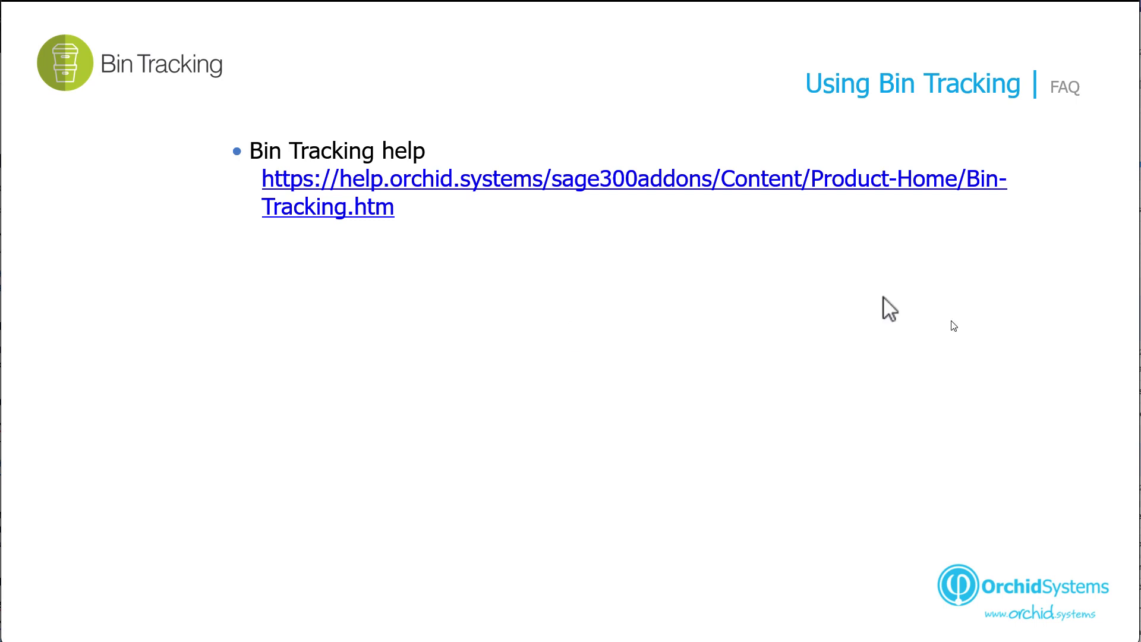
# Open the Bin Tracking help page in the browser from the slide's link, review its topics, and return to the PowerPoint slides.
pyautogui.click(660, 183)
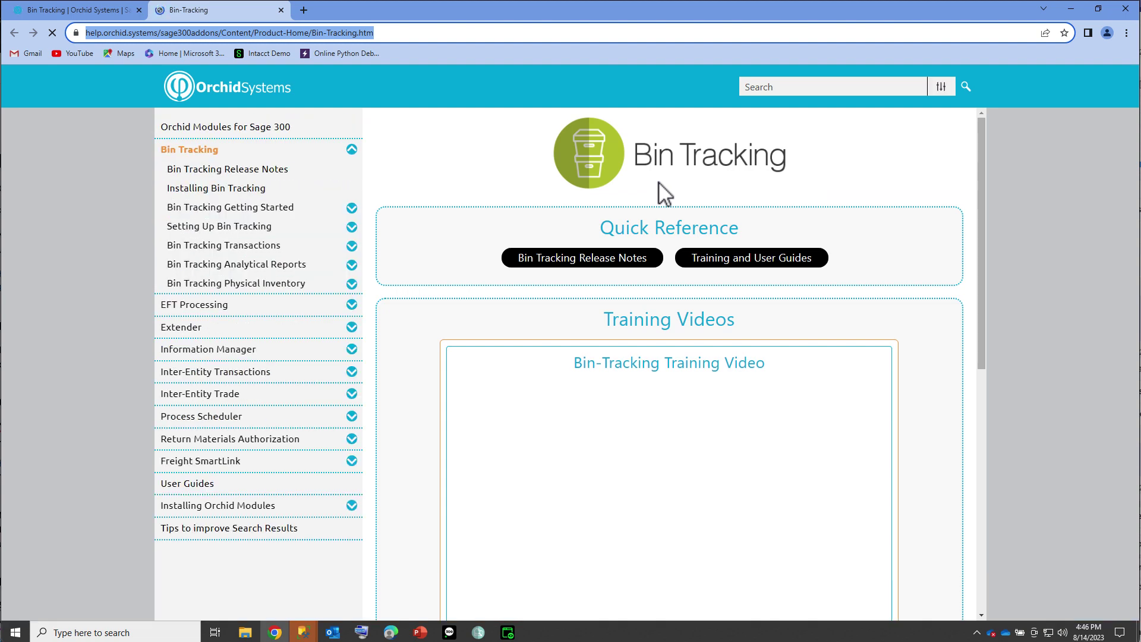
pyautogui.scroll(-1, 661, 394)
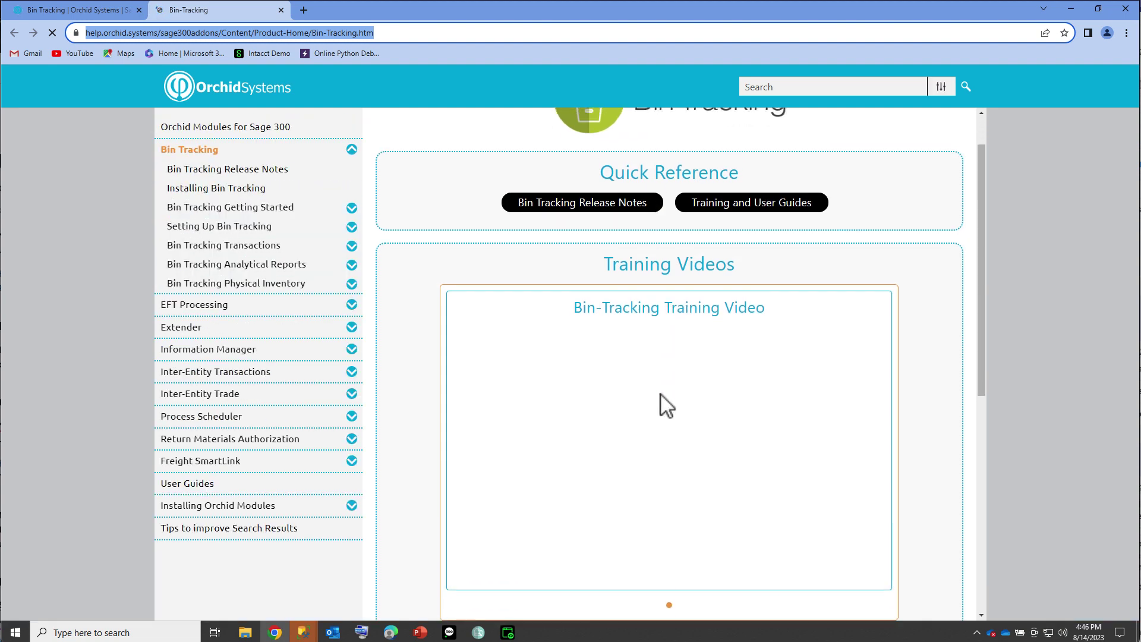
pyautogui.scroll(-3, 661, 394)
pyautogui.scroll(-4, 661, 394)
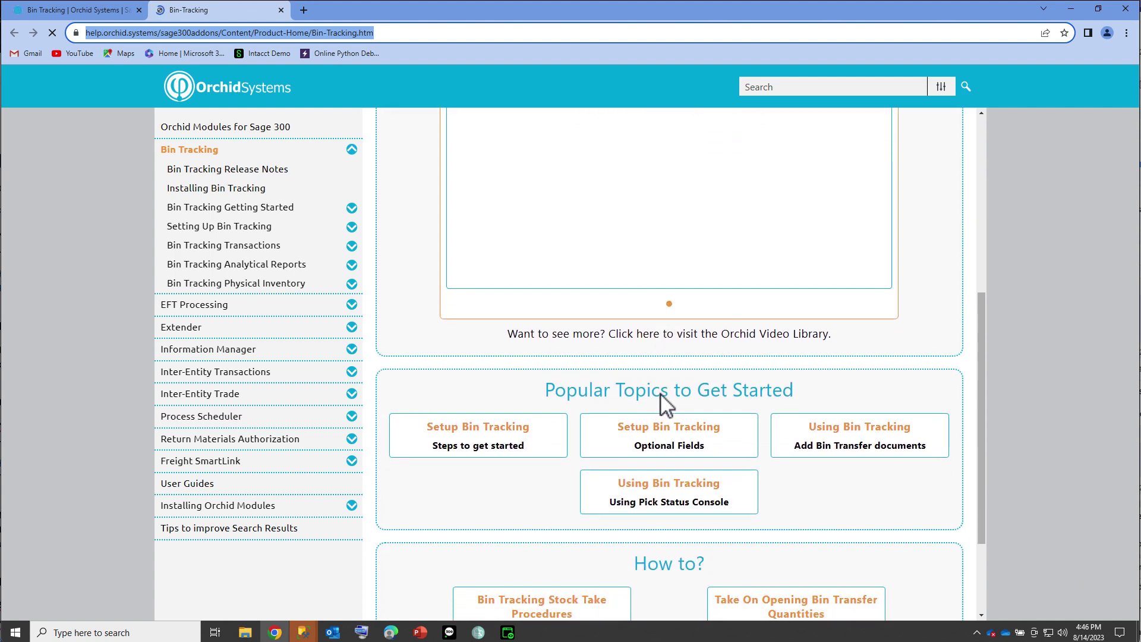
pyautogui.scroll(-3, 665, 404)
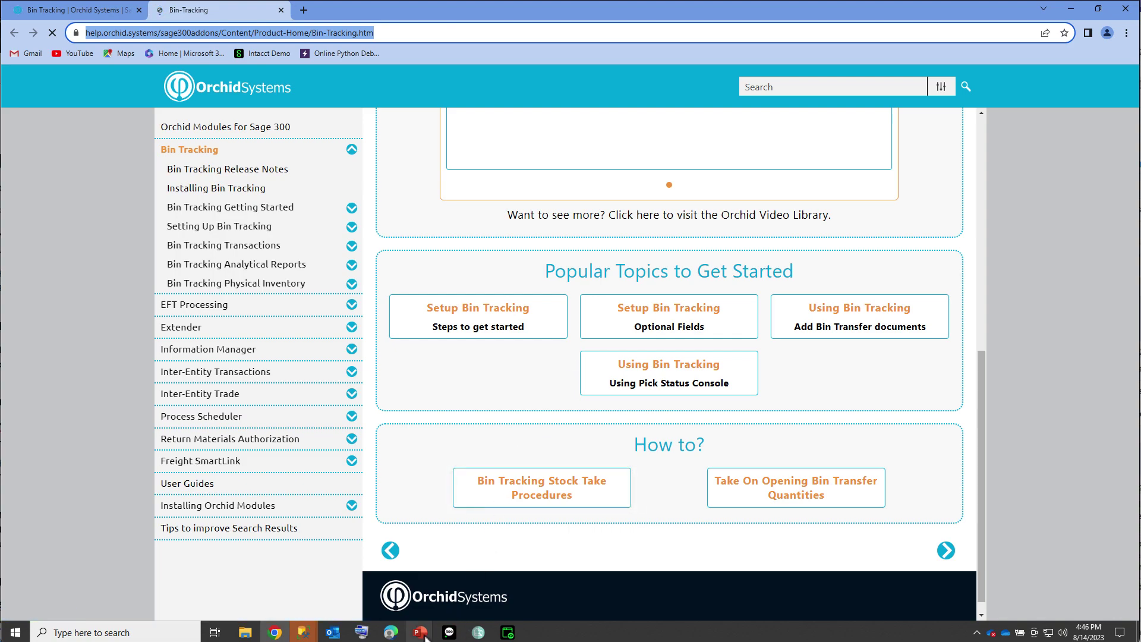
pyautogui.moveTo(424, 636)
pyautogui.click(464, 586)
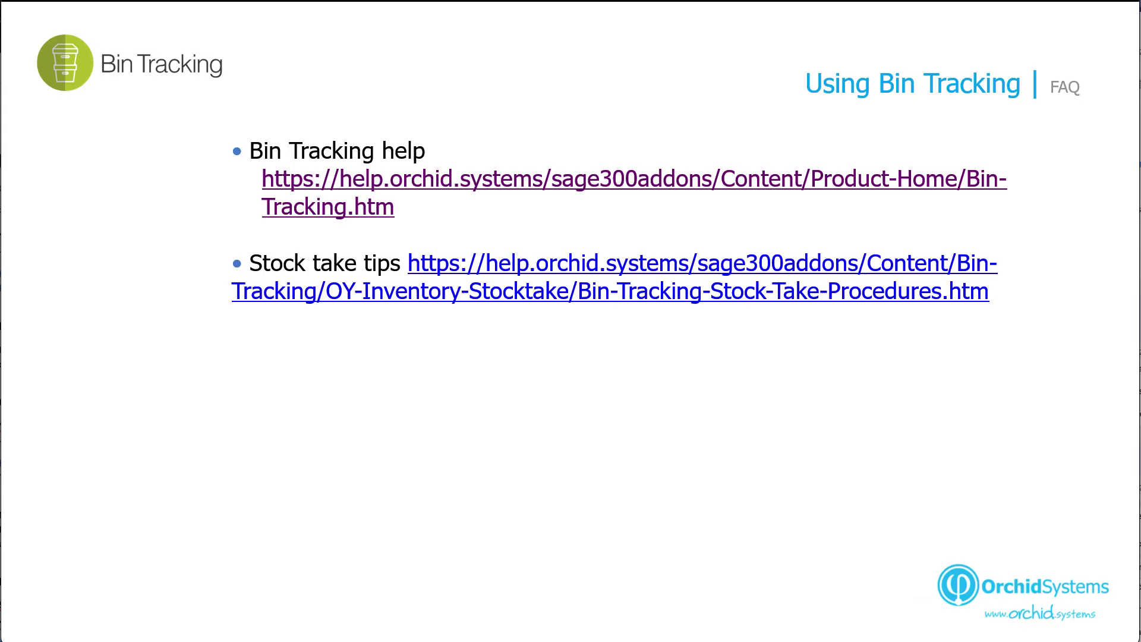